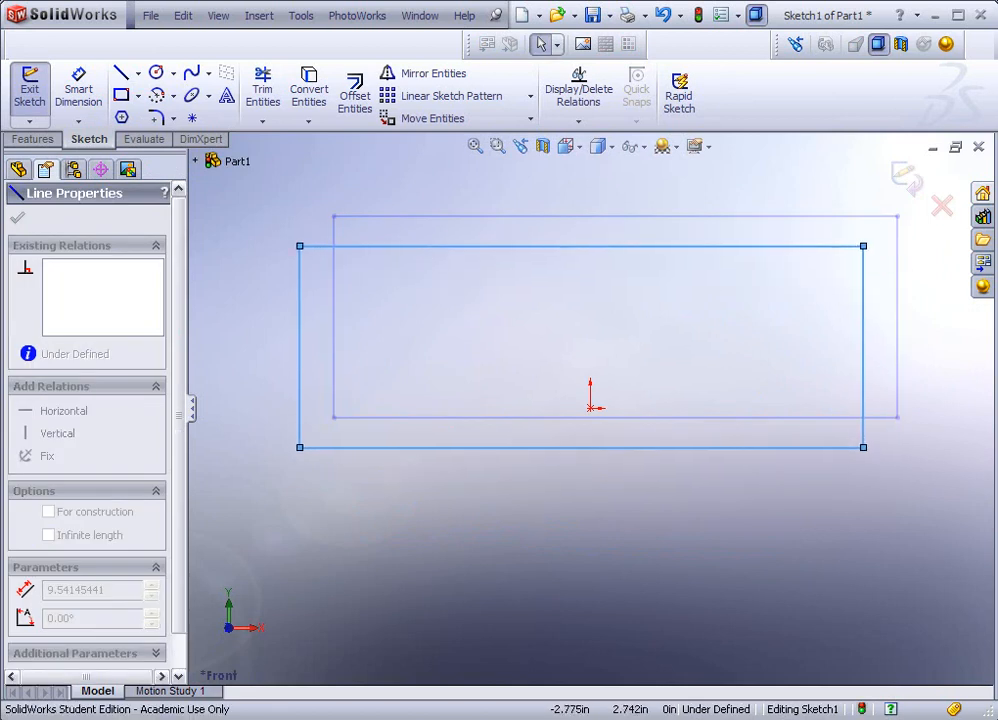
- Shorten the sketched rectangle by moving its bottom edge up to just above the origin
click(408, 503)
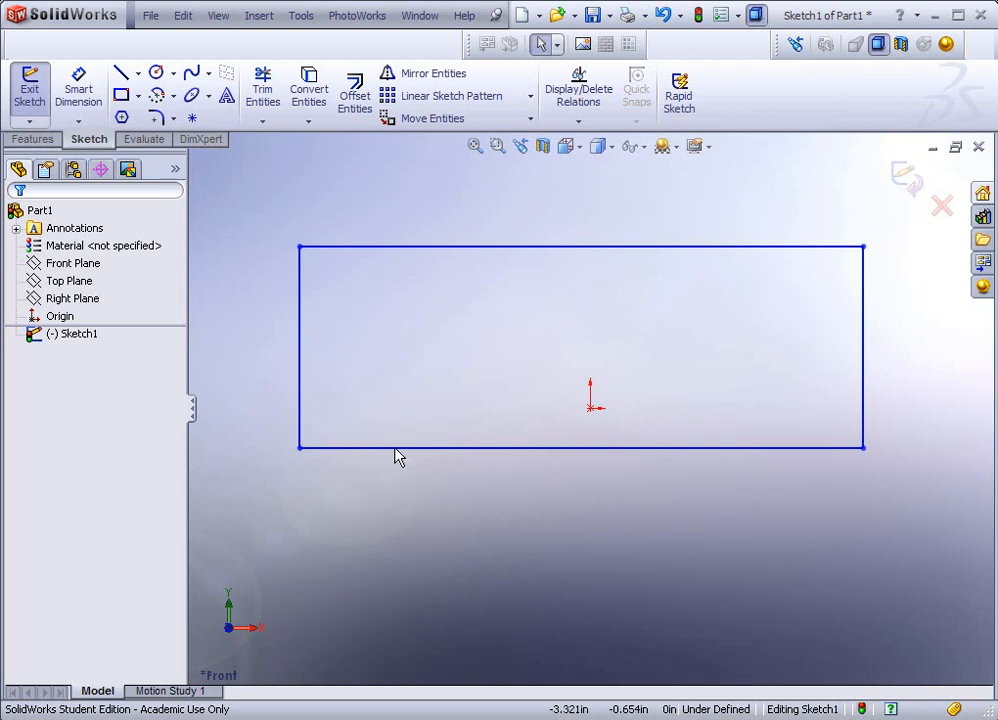
click(396, 449)
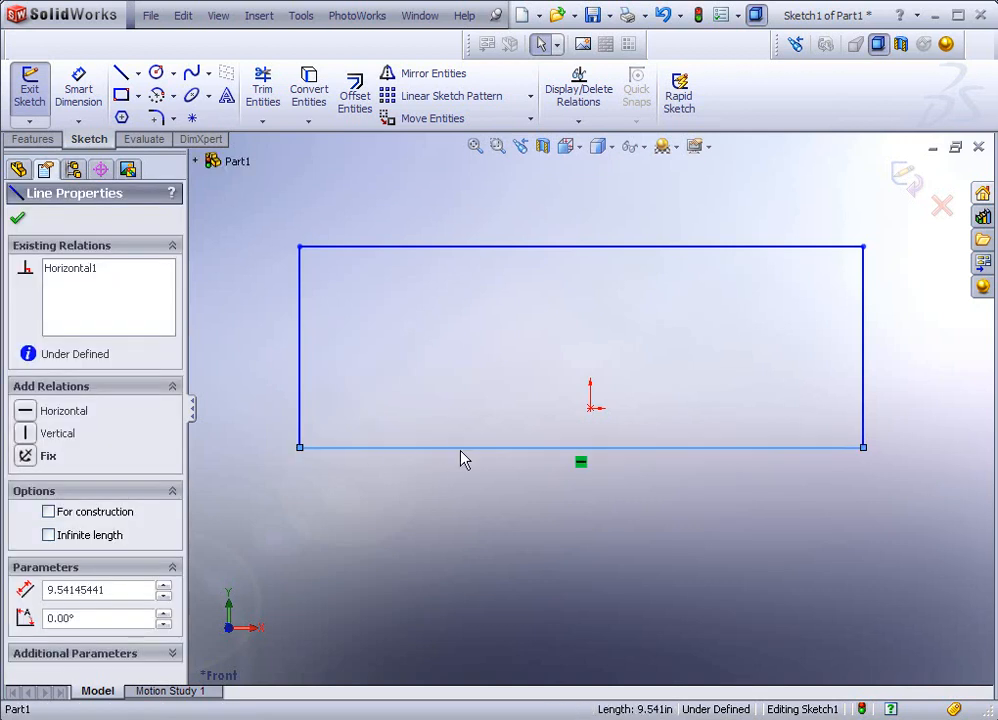
drag(461, 454, 452, 396)
click(425, 355)
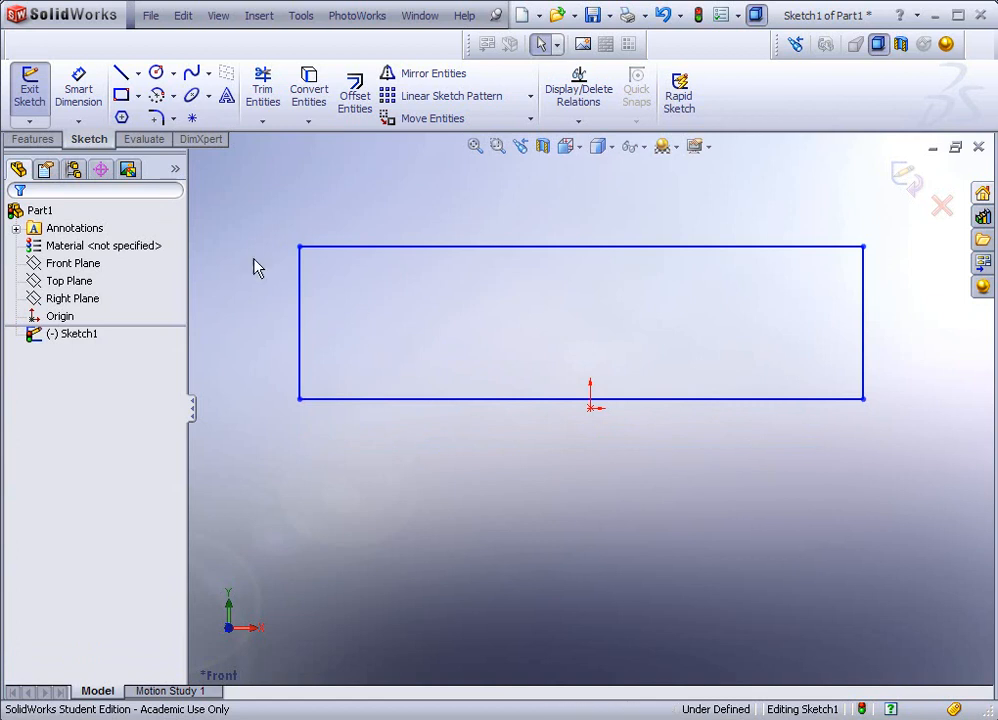
- Extrude the rectangle as a blind boss with a depth of 0.100 in
click(33, 139)
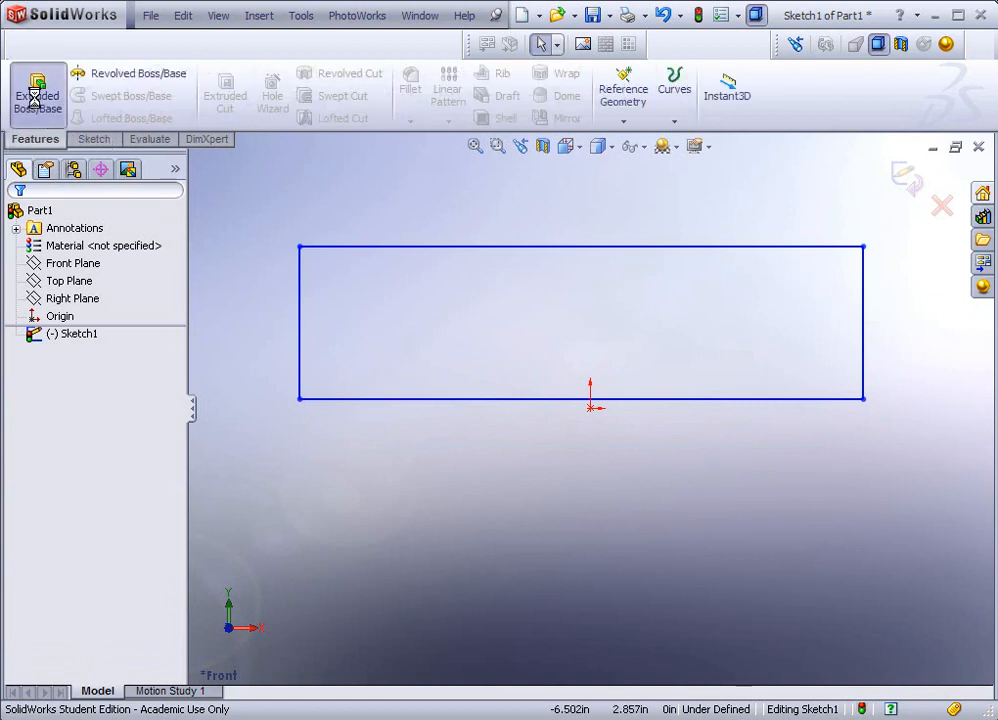
click(36, 100)
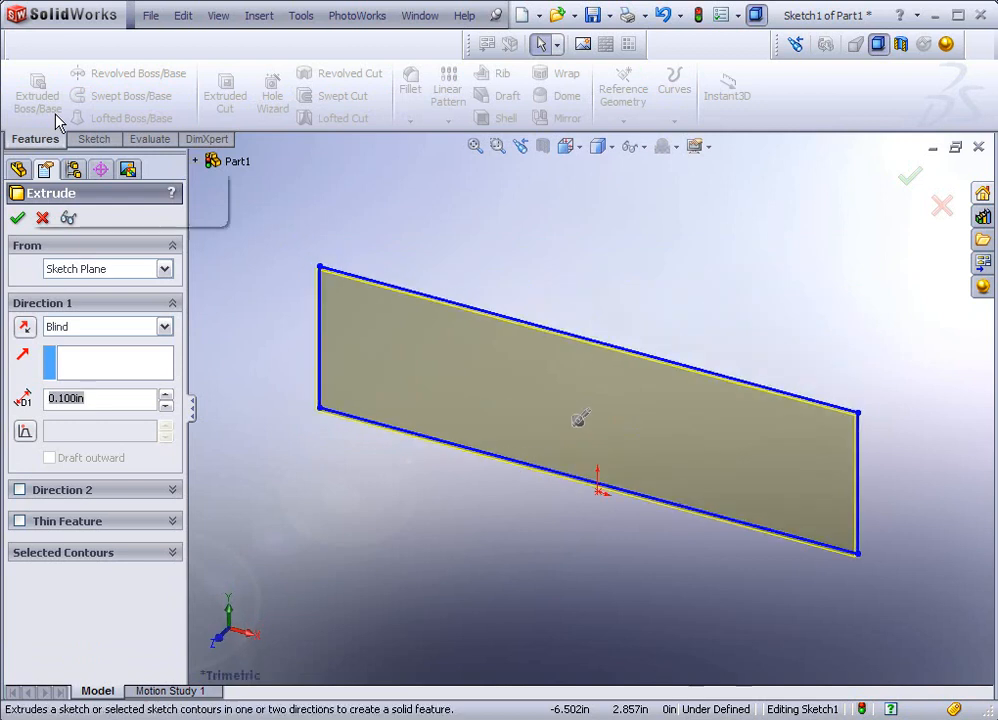
key(Return)
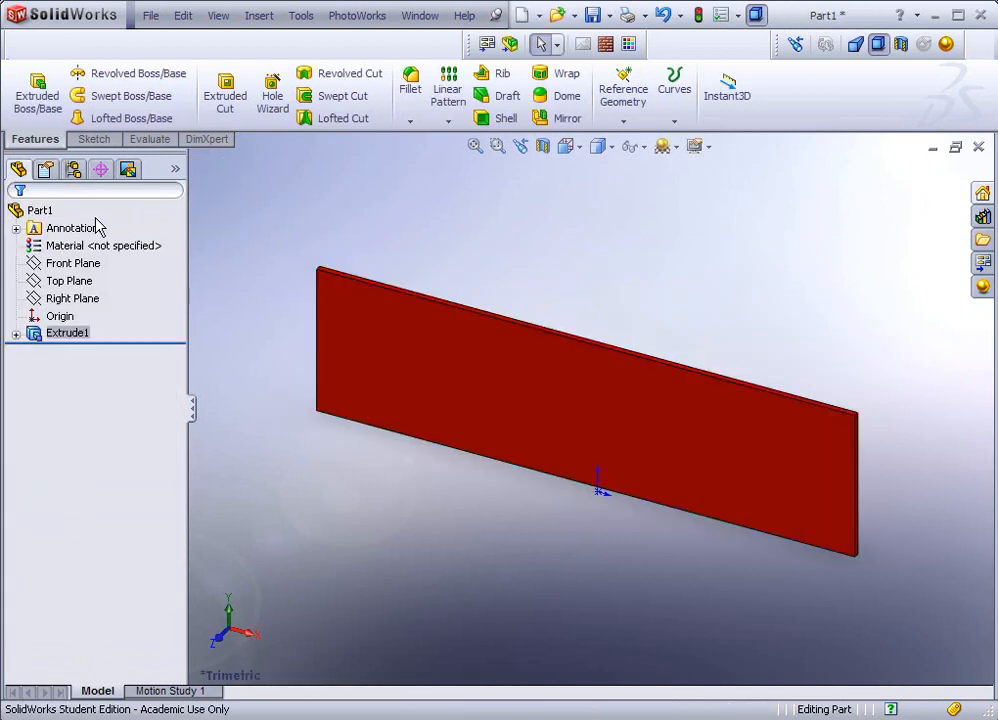
- Color the whole part pale blue using the standard color swatches
click(40, 210)
click(627, 46)
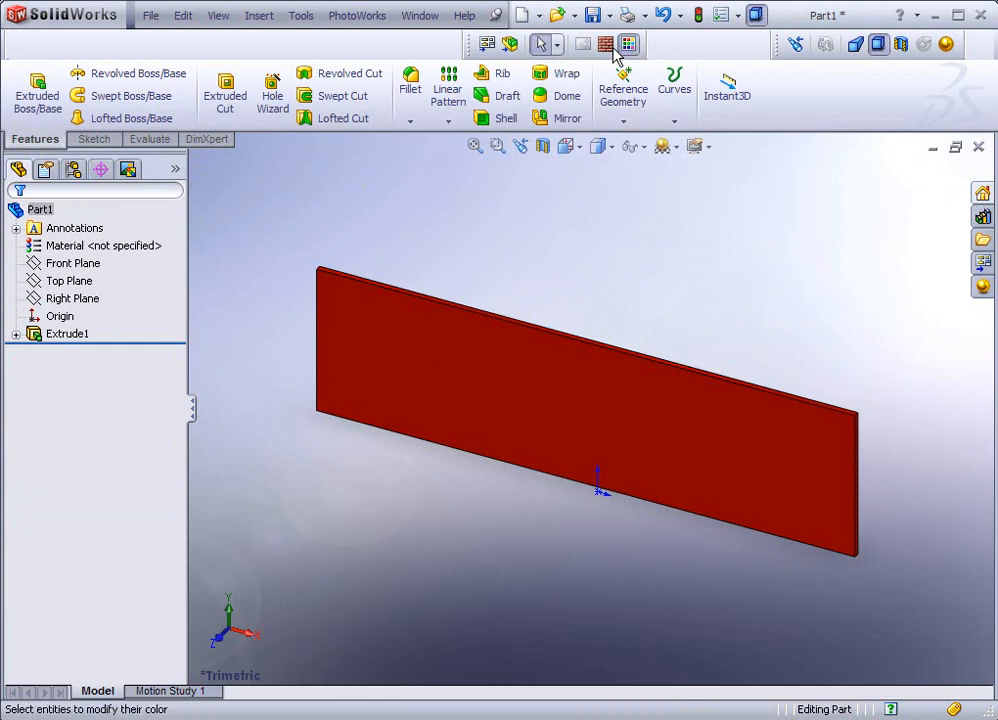
click(124, 497)
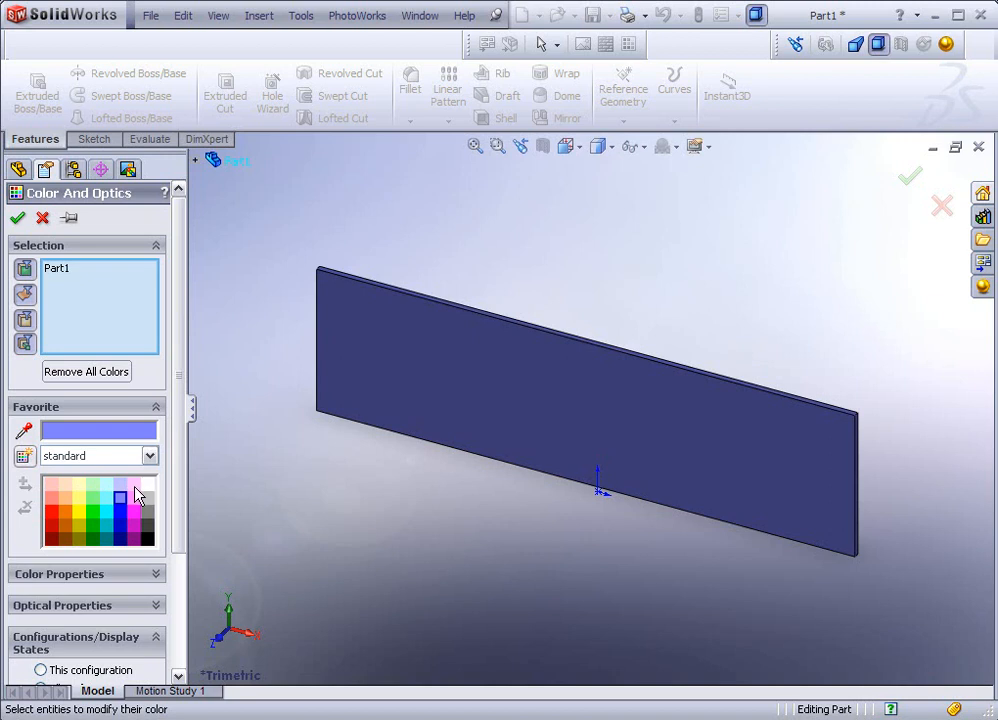
click(120, 484)
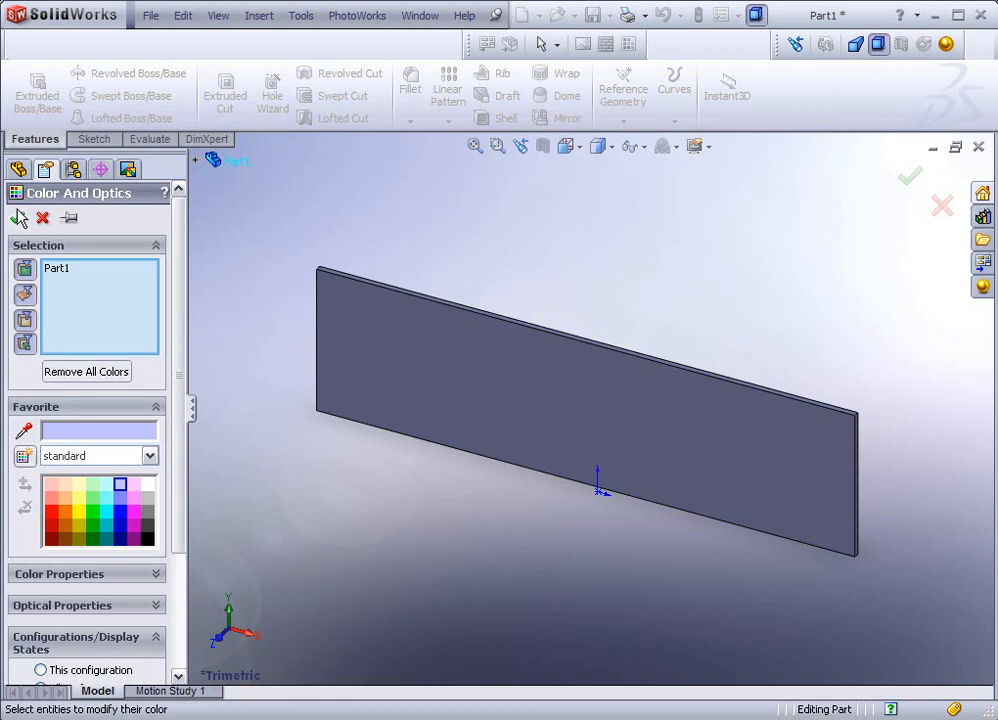
click(18, 220)
- Start a new sketch on the plate's large front face and view it from the front
middle_drag(432, 414, 461, 388)
click(485, 410)
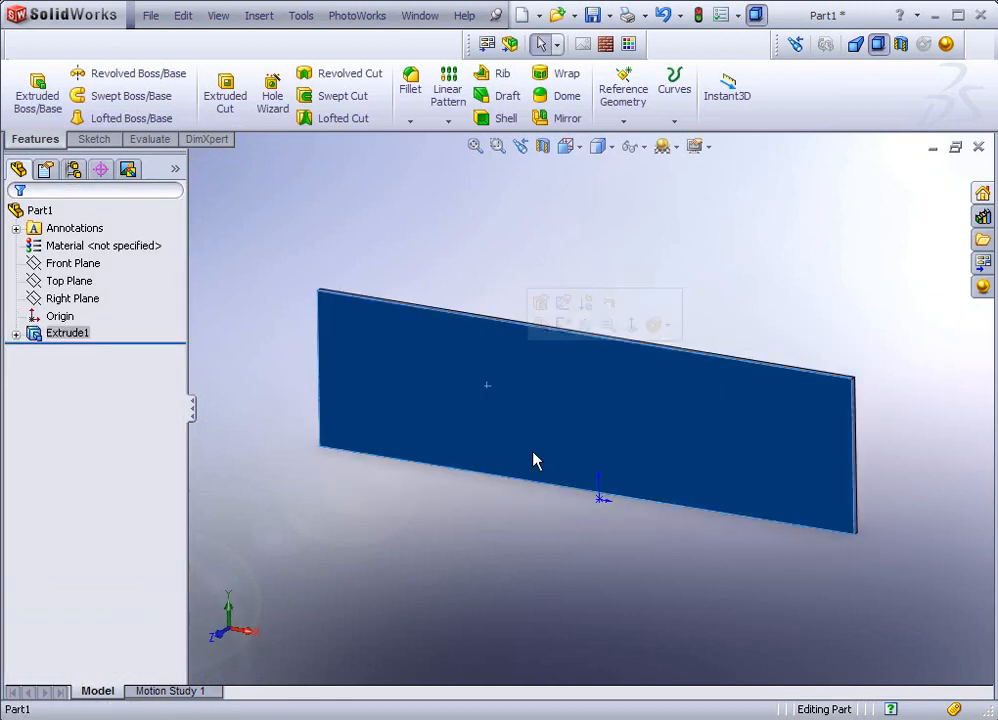
click(563, 324)
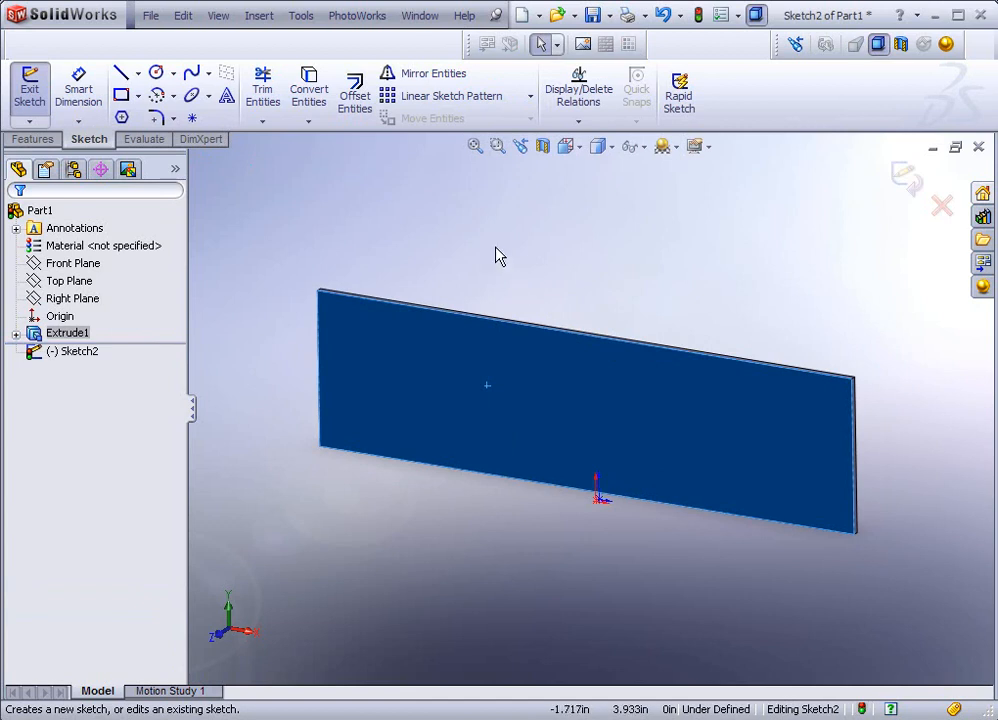
middle_drag(459, 346, 472, 322)
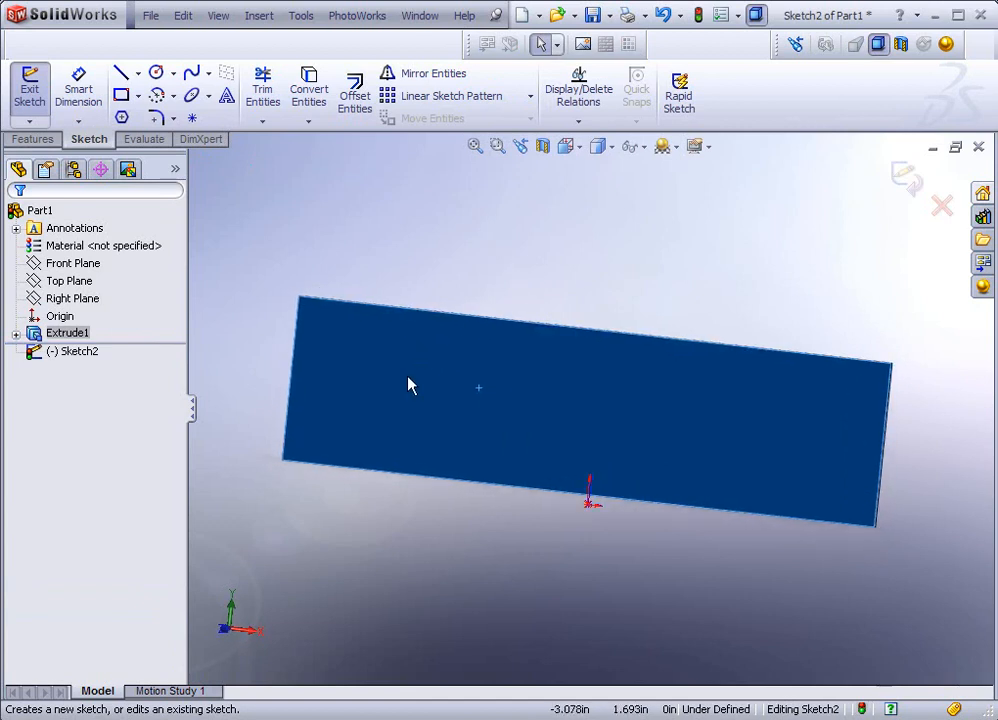
click(578, 147)
click(639, 201)
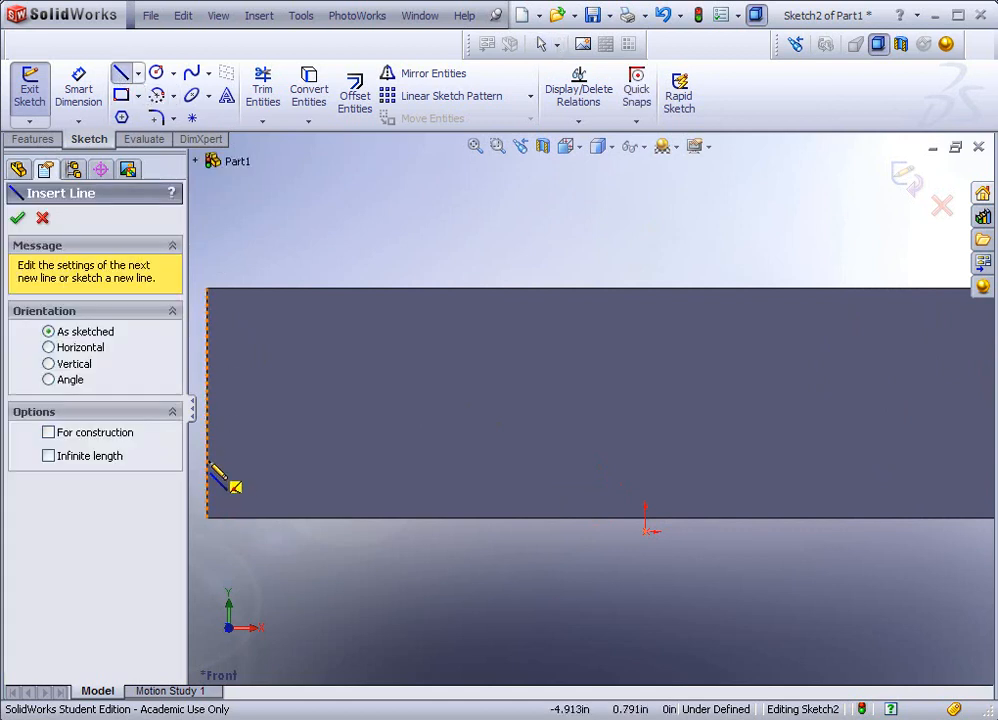
- Draw a chain of horizontal and vertical lines from the plate's left edge, outlining a low block, a tall tower and its lower step
click(207, 452)
click(285, 452)
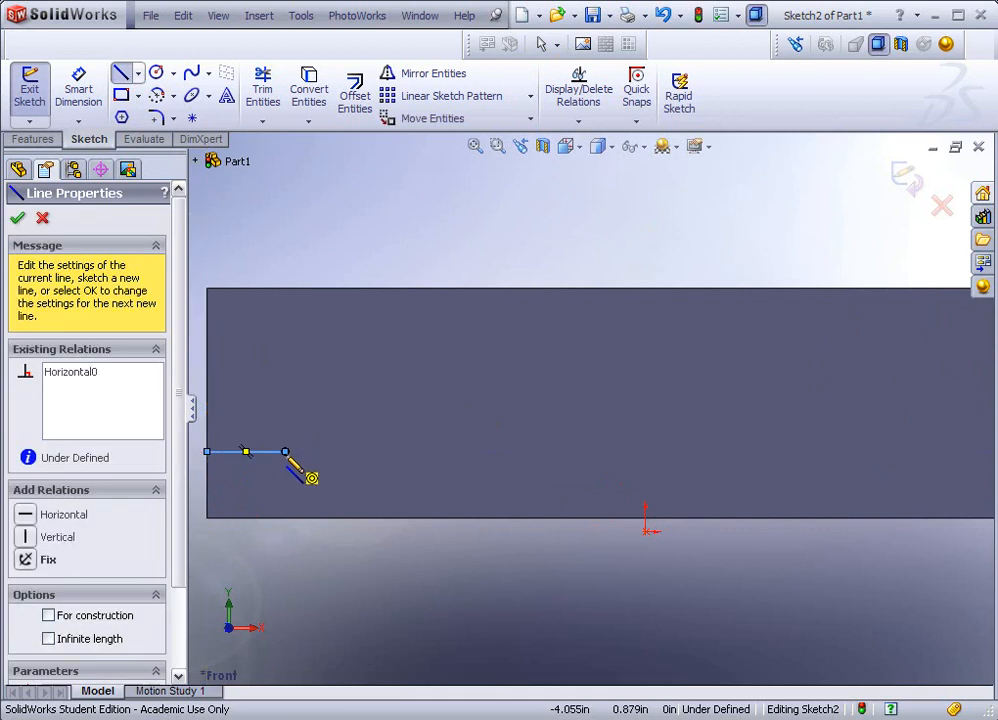
click(285, 484)
click(347, 484)
click(347, 318)
click(426, 318)
click(426, 402)
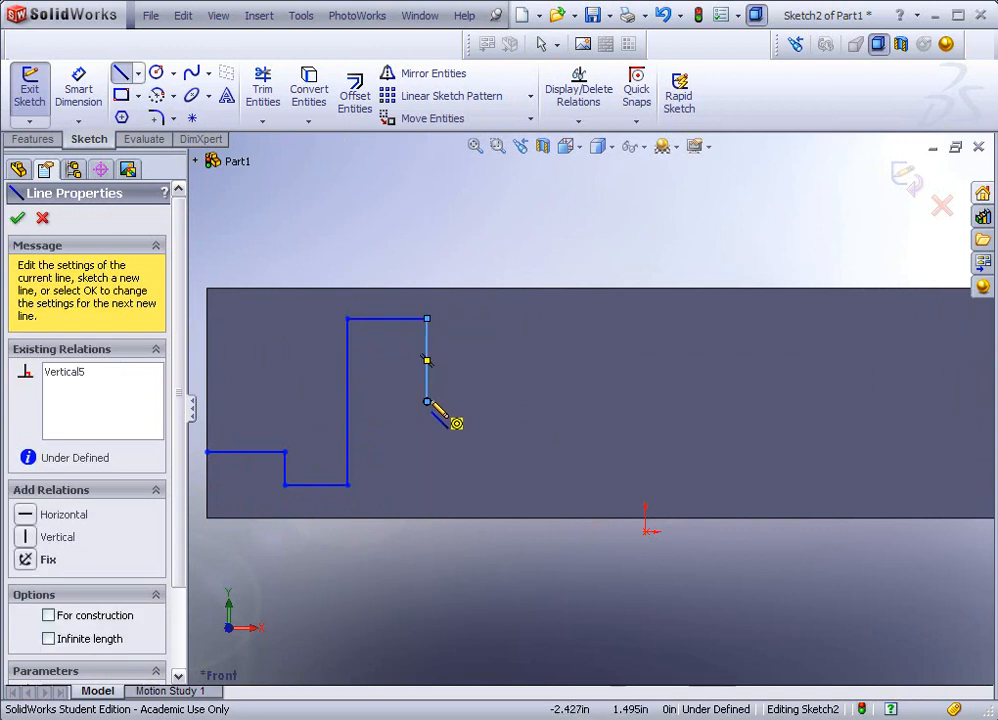
click(475, 402)
click(475, 460)
click(572, 460)
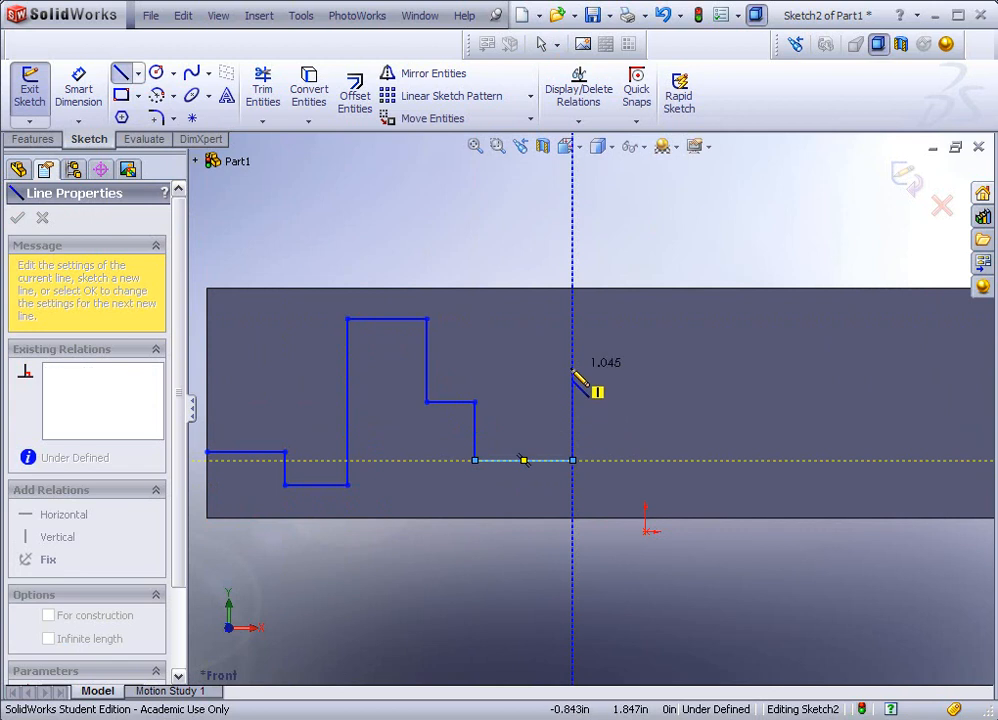
- Continue the skyline outline with a medium-height building, a lower roof and the top of a second tall tower
click(572, 368)
click(645, 368)
click(645, 402)
click(757, 402)
click(757, 318)
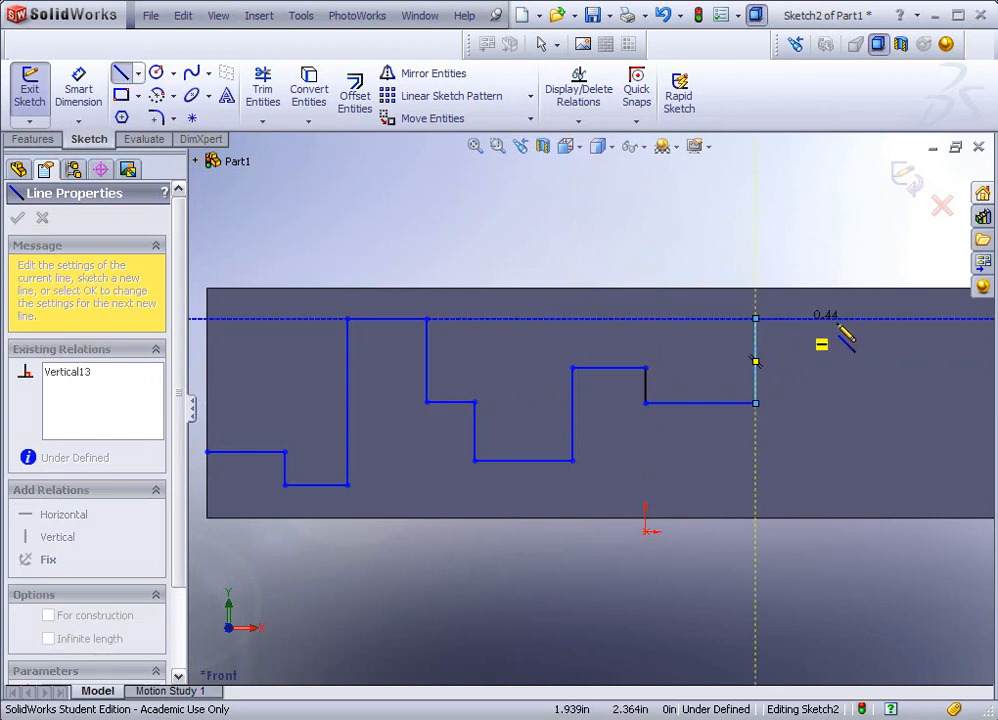
click(848, 318)
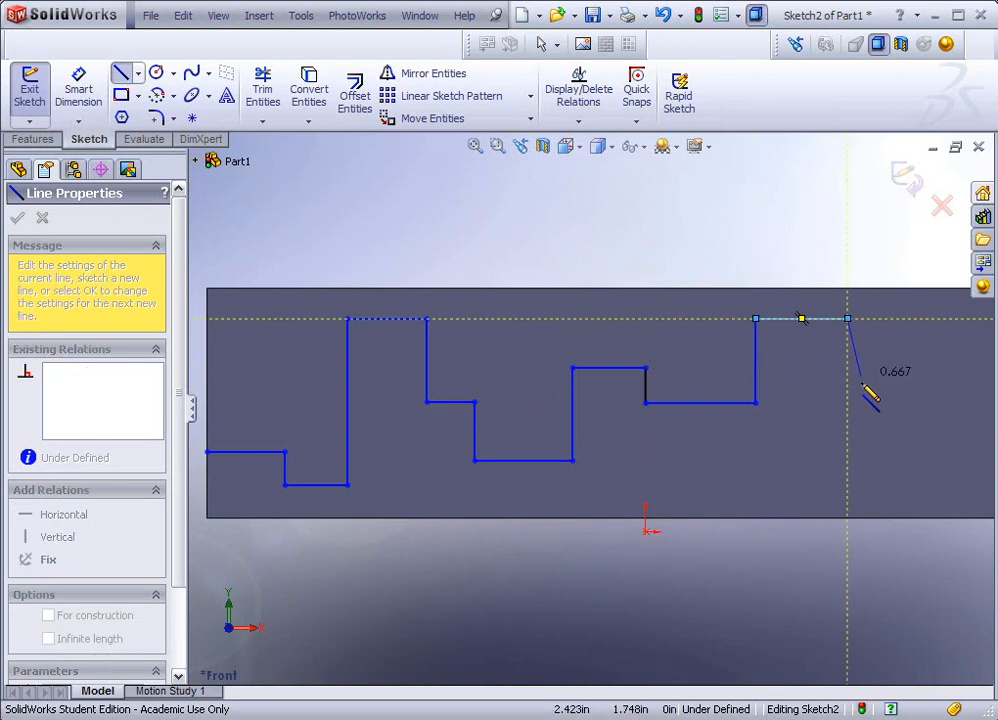
- Finish the skyline outline with two descending steps and a narrow tower with a slanted right corner, ending on the plate's right edge
click(849, 461)
click(900, 461)
click(899, 493)
click(953, 493)
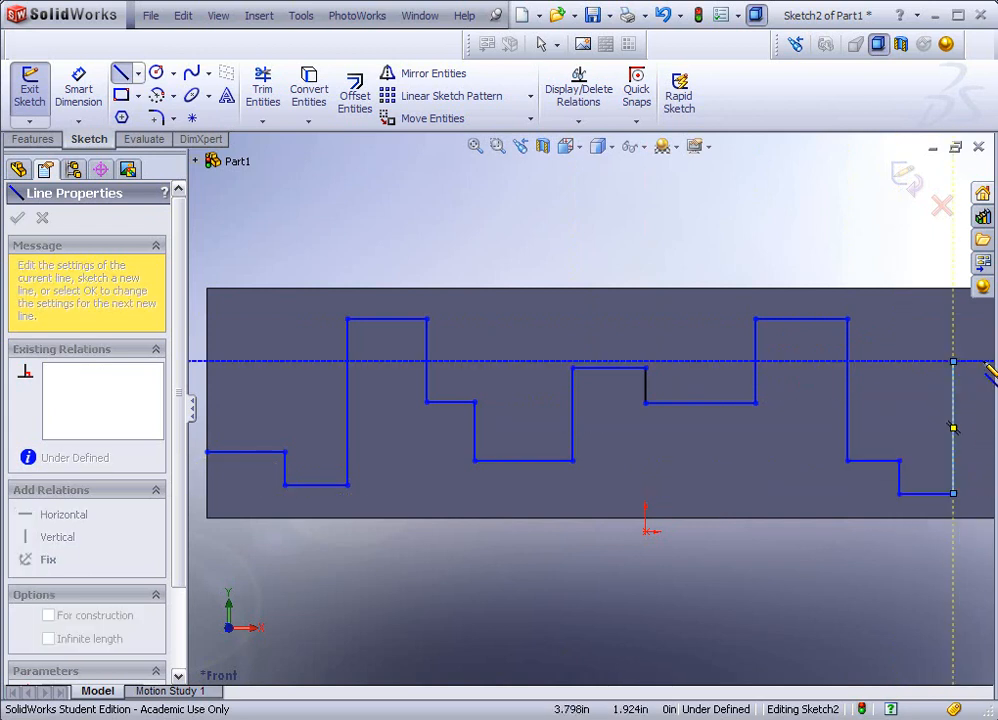
click(953, 361)
key(z)
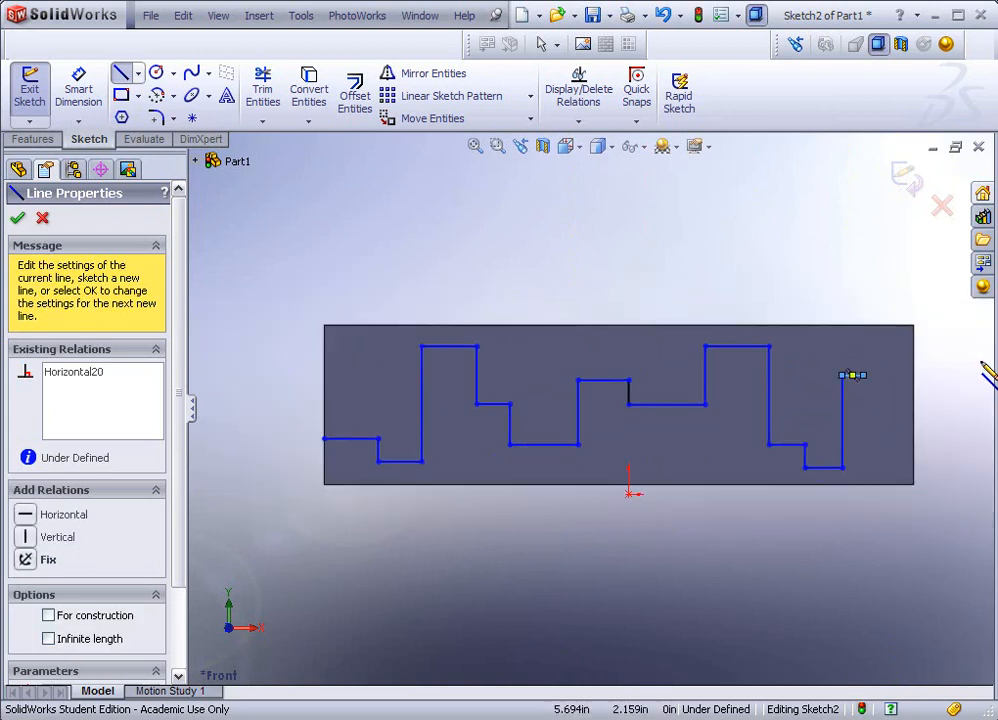
click(863, 375)
click(884, 396)
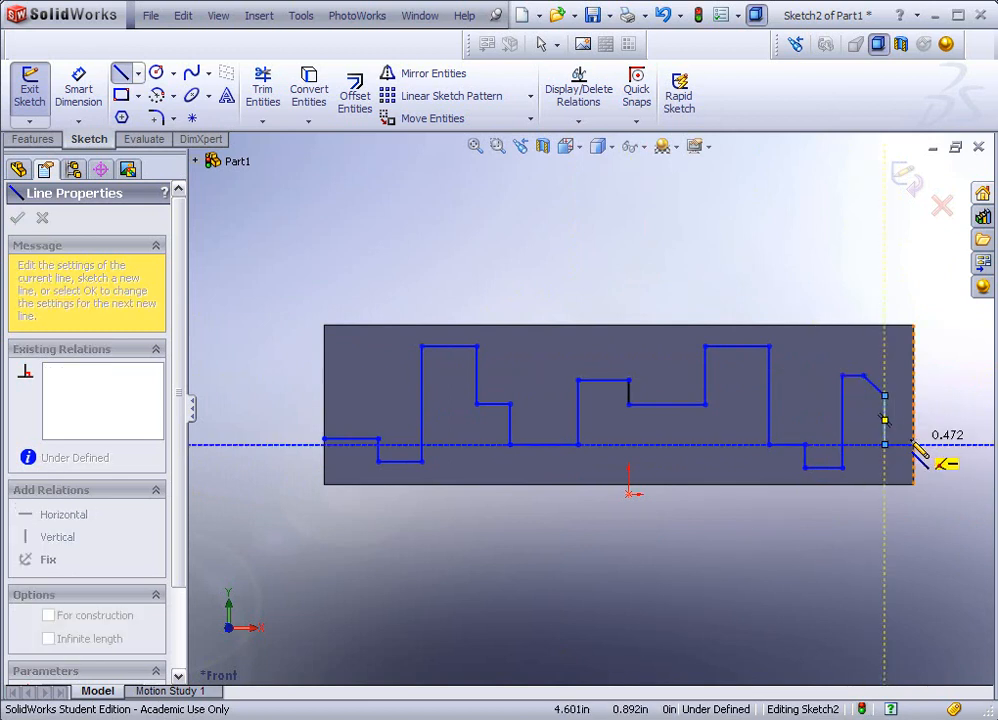
double_click(913, 444)
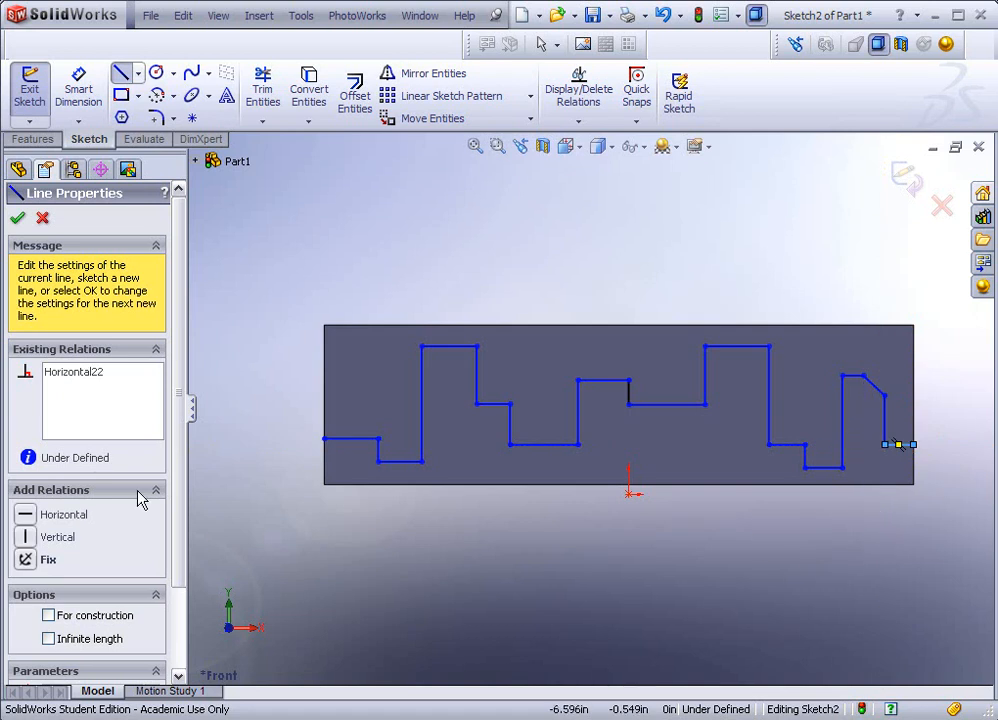
- Cut away the material above the skyline outline with an Extruded Cut set to Through All in both directions
click(33, 139)
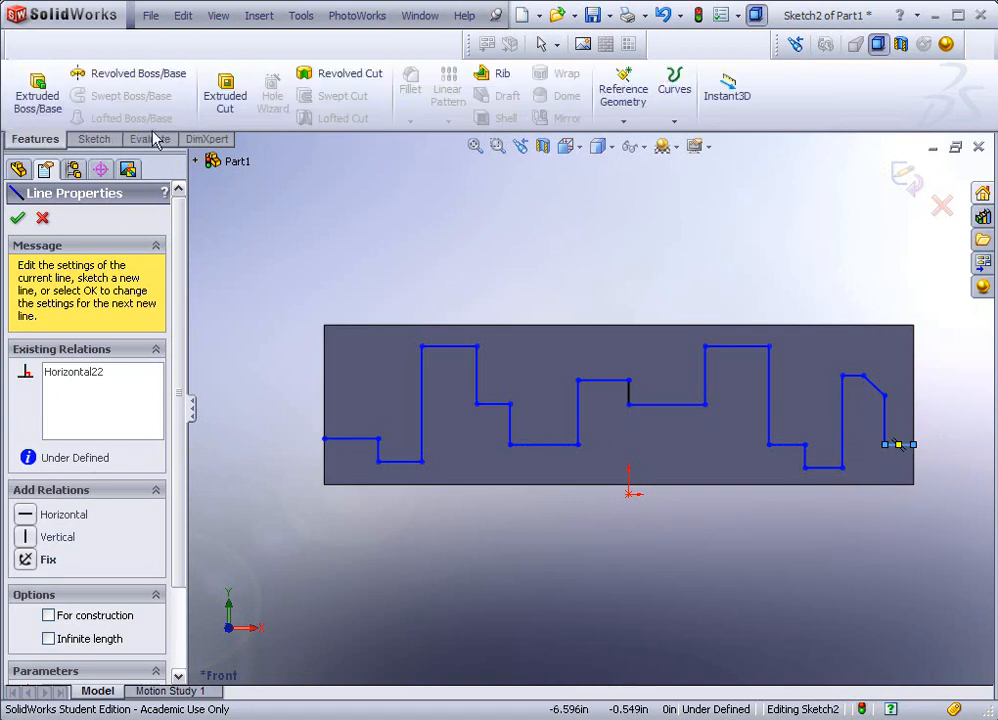
click(225, 105)
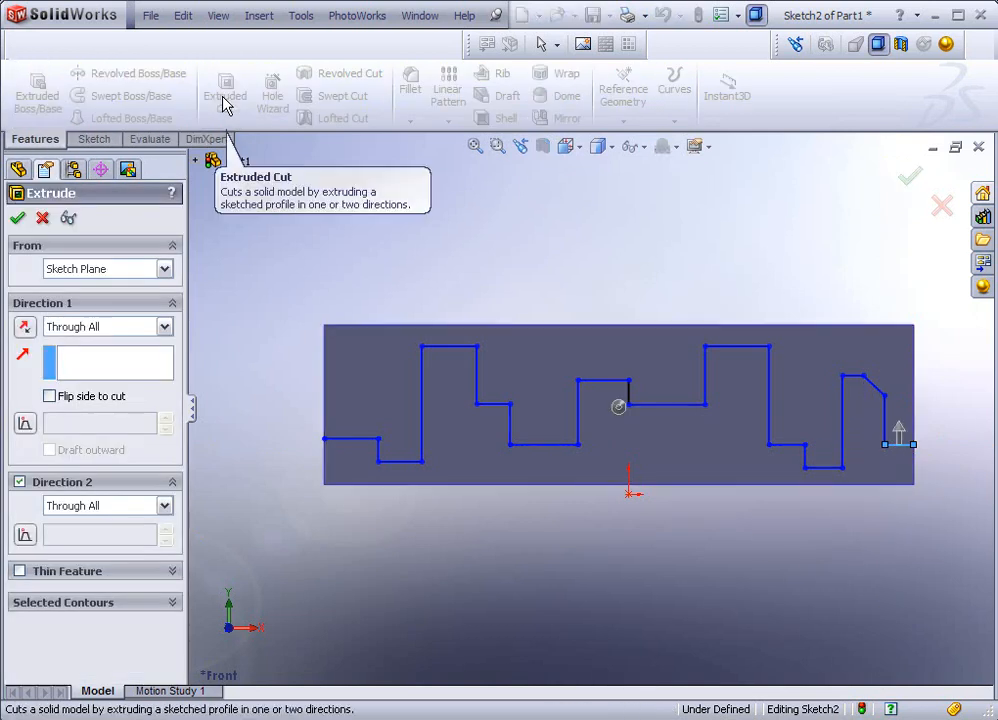
click(17, 221)
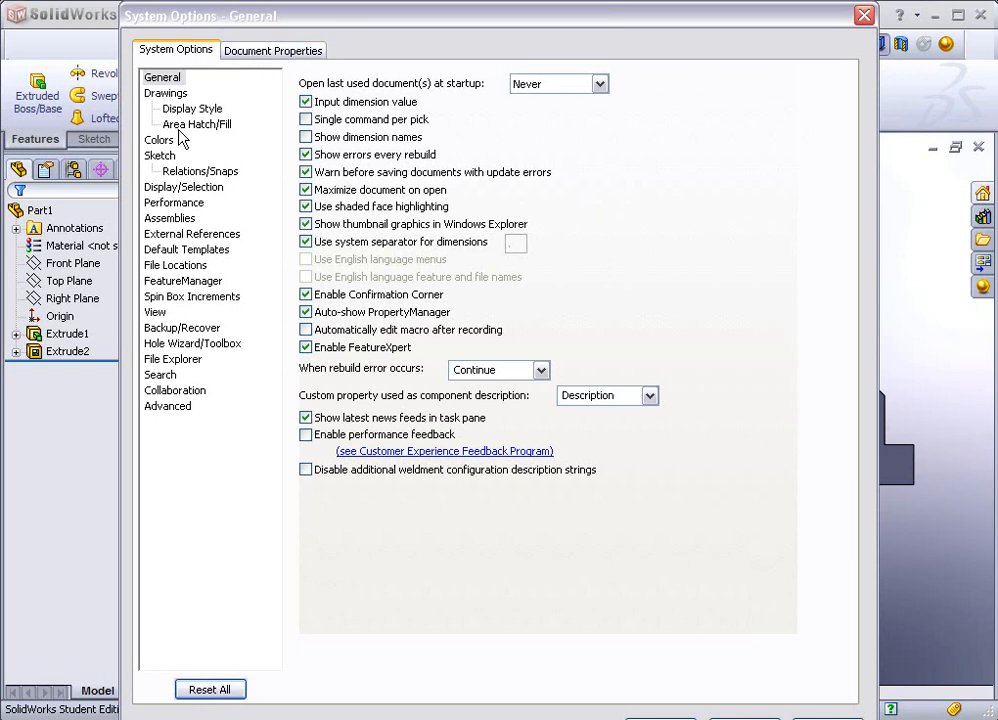
- Set the Top Gradient Color in the system color options to near-black (red 21, green 24, blue 30)
click(168, 142)
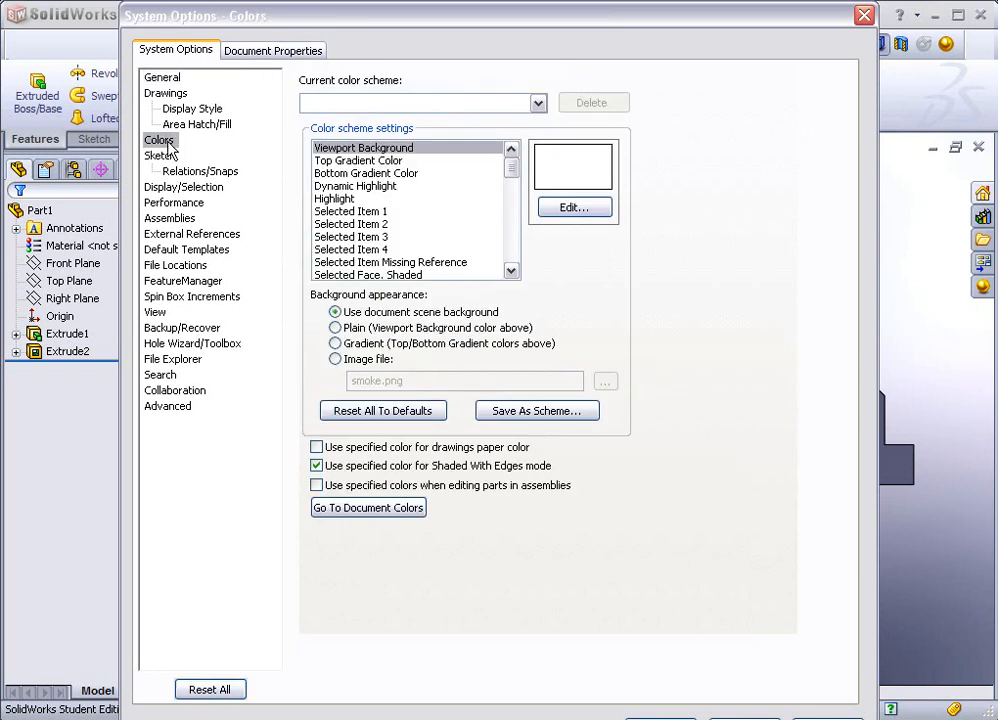
click(354, 162)
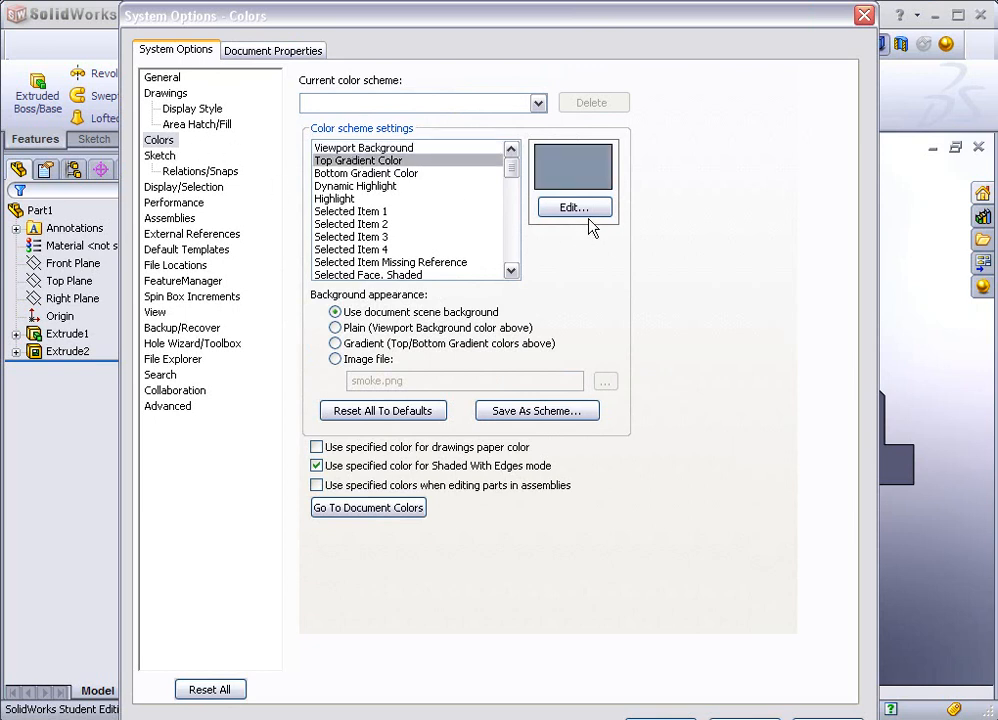
click(575, 208)
click(701, 417)
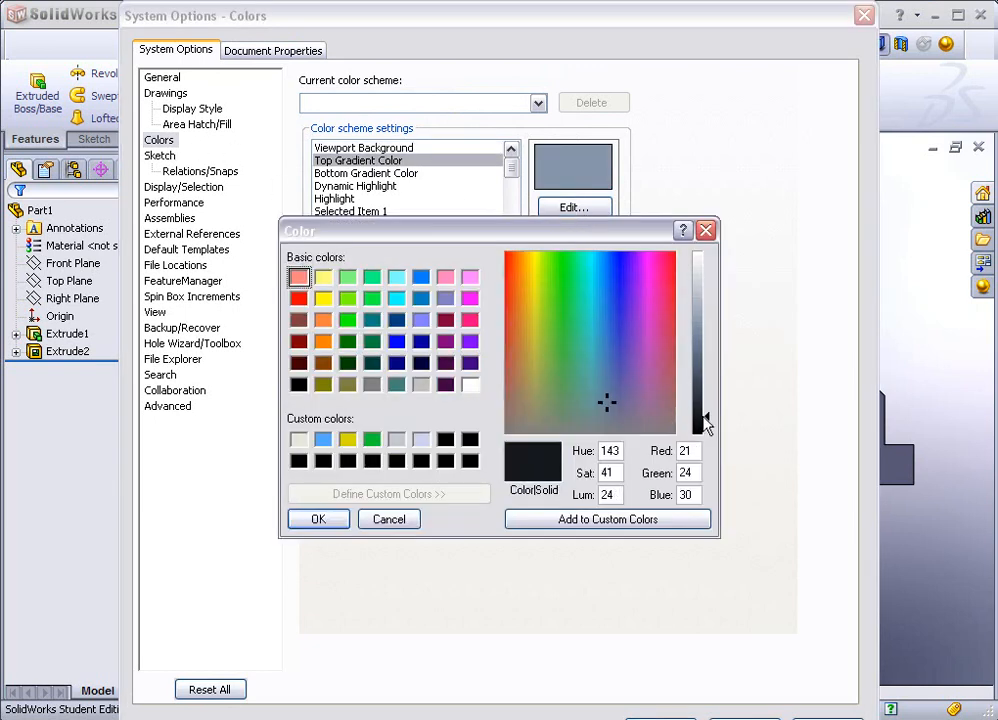
click(316, 520)
- Set the Bottom Gradient Color to orange (255, 128, 0) and apply the Gradient background appearance
click(366, 173)
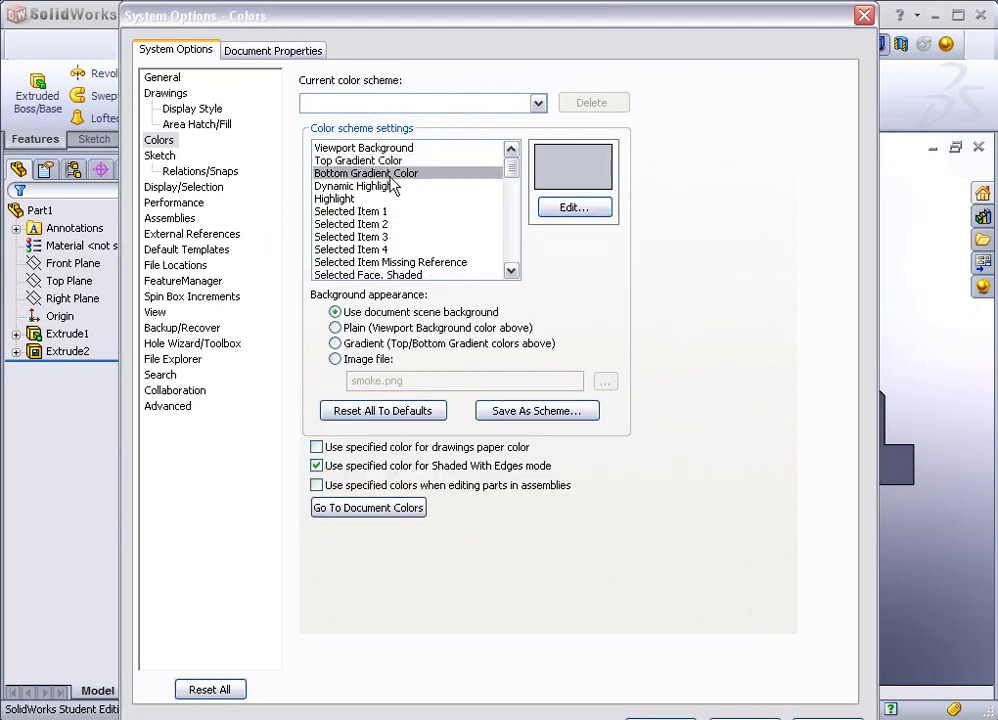
click(574, 207)
click(324, 342)
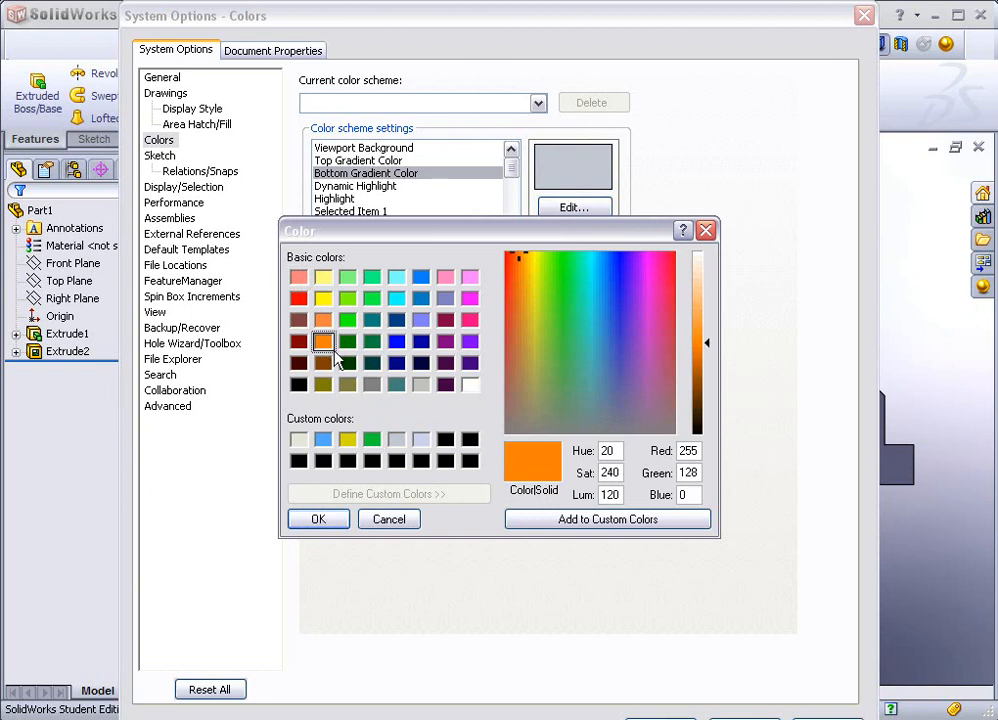
click(316, 521)
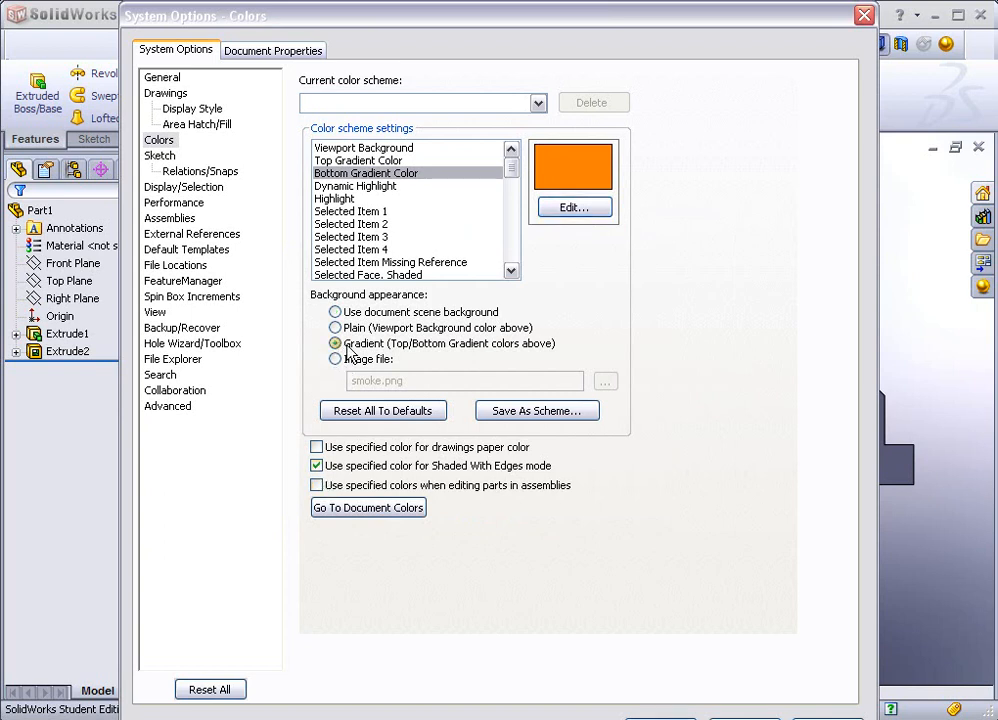
click(664, 718)
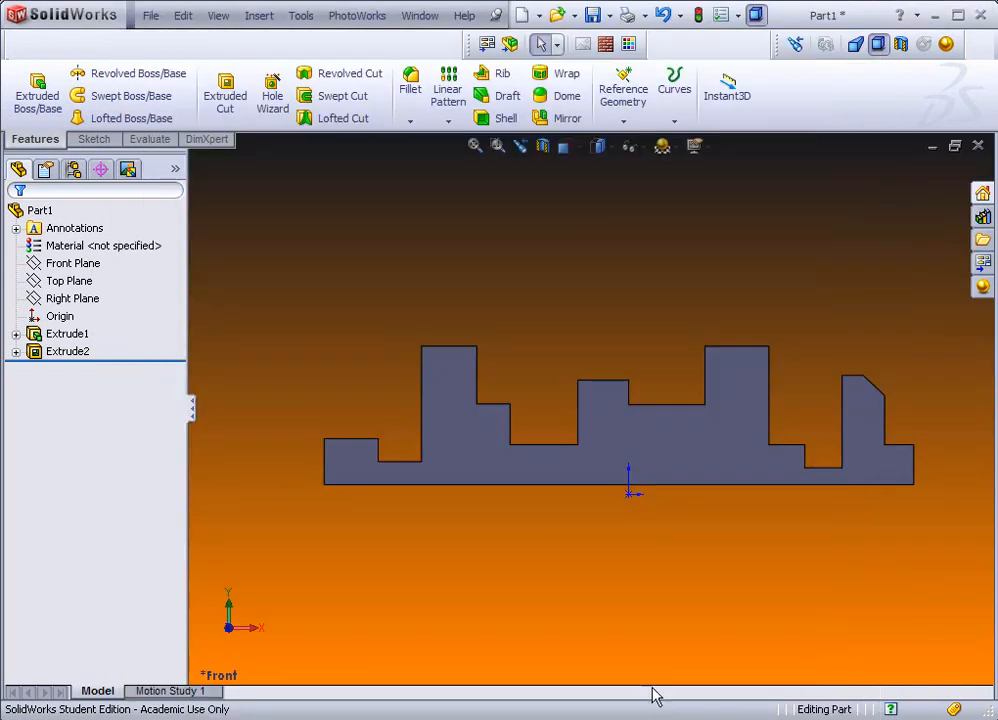
- Color the plate's base extrusion feature black
scroll(726, 466, down, 1)
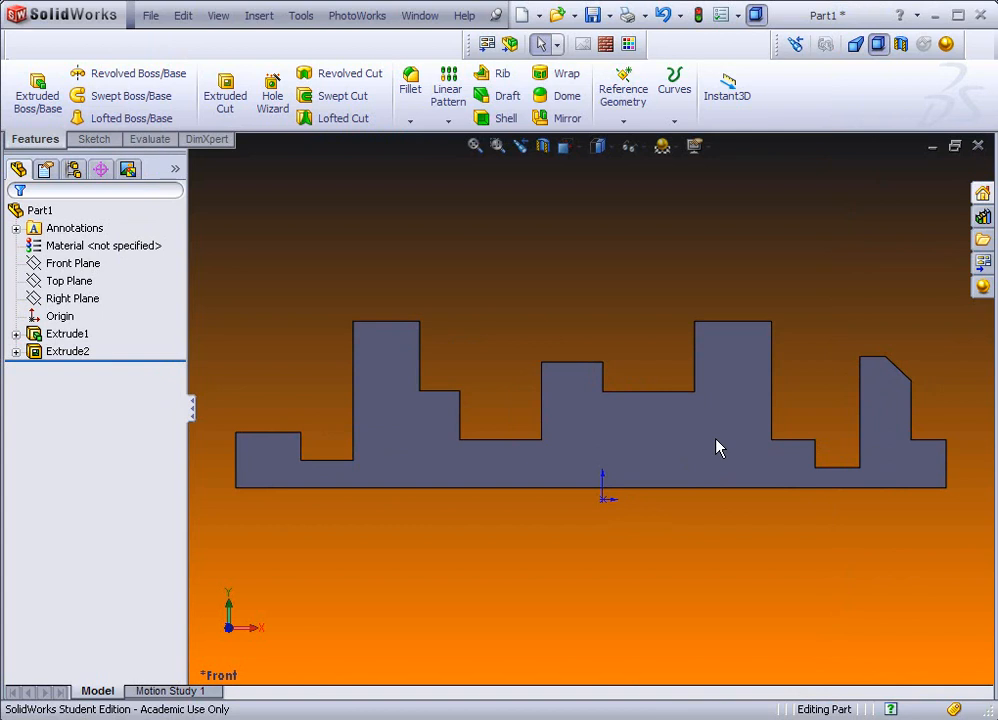
click(600, 457)
click(66, 335)
click(628, 45)
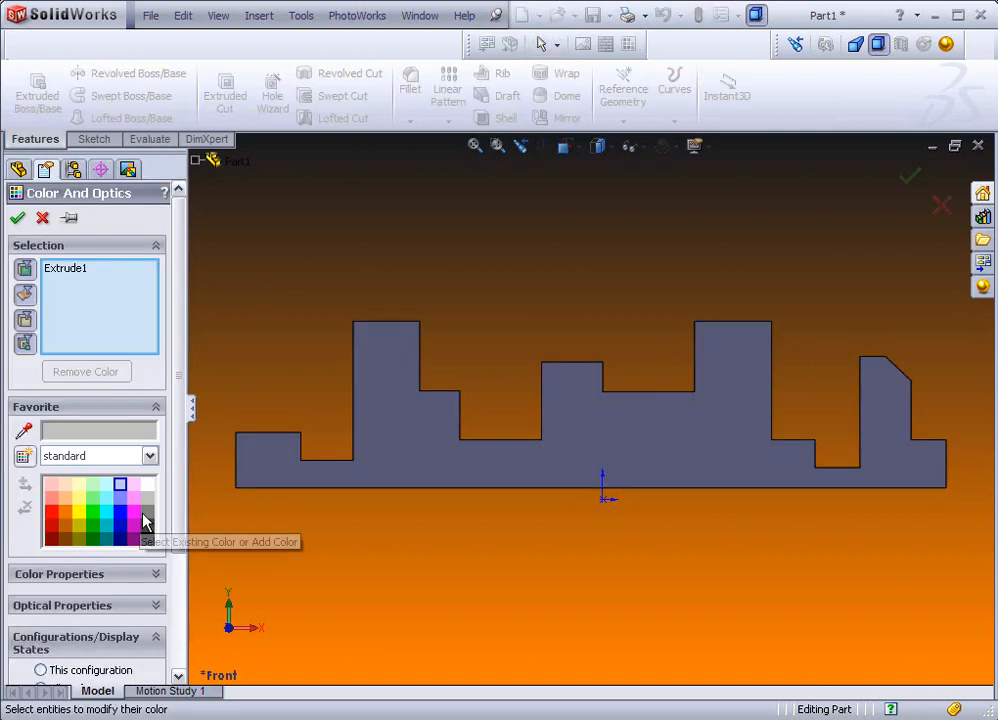
click(140, 530)
click(18, 218)
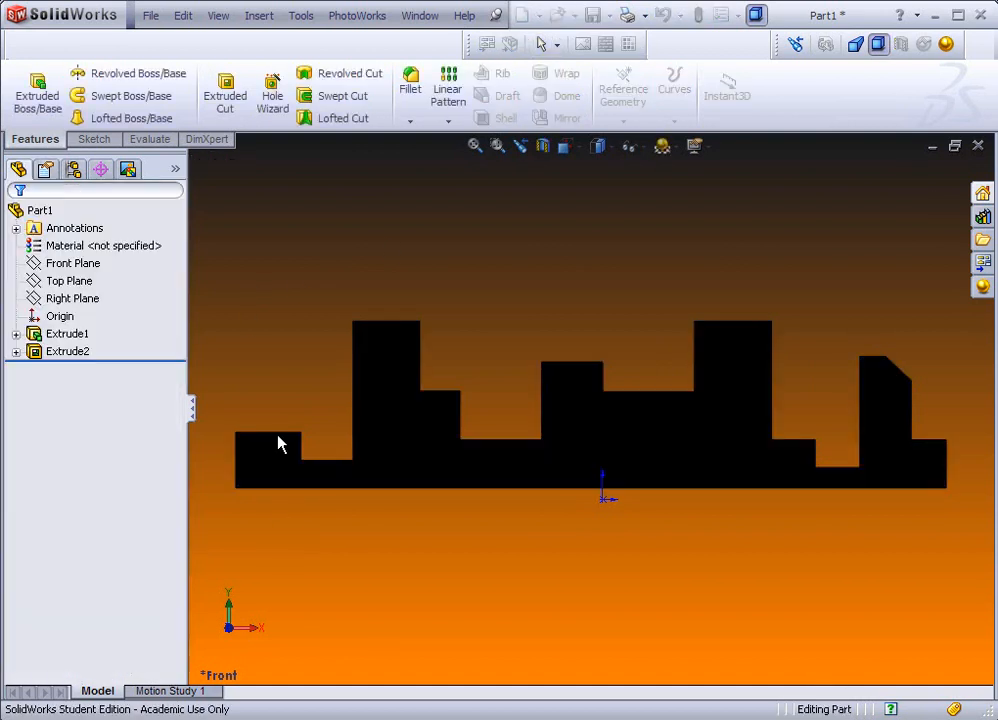
- Start a sketch on the skyline's front face and draw three window rectangles on the tall left tower and its lower annex
scroll(439, 430, down, 5)
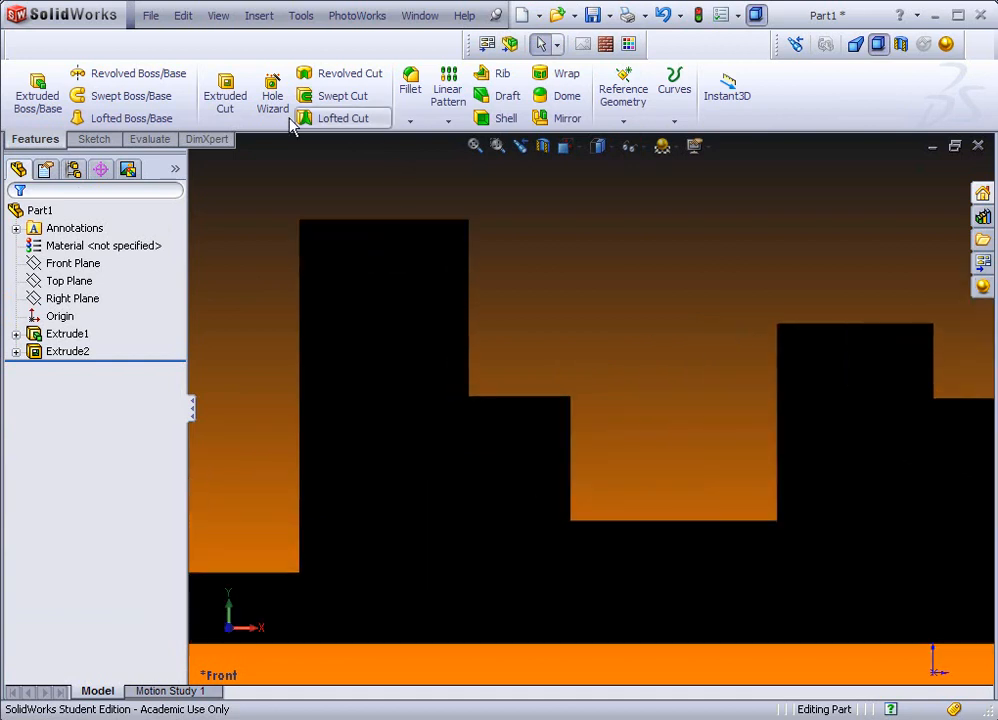
click(426, 308)
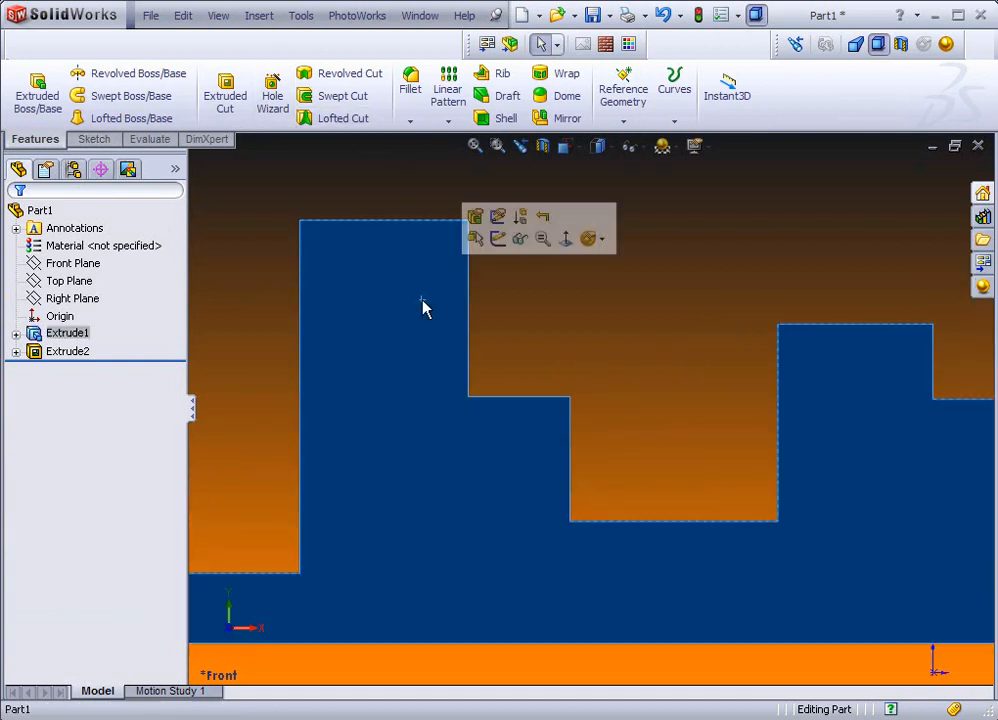
click(495, 241)
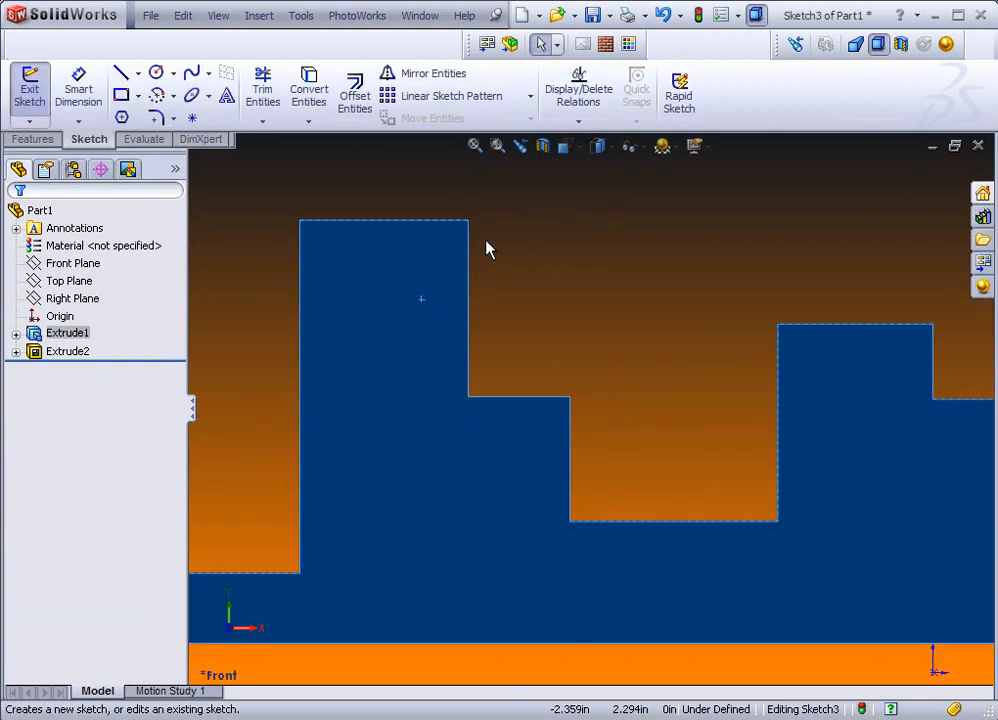
click(120, 95)
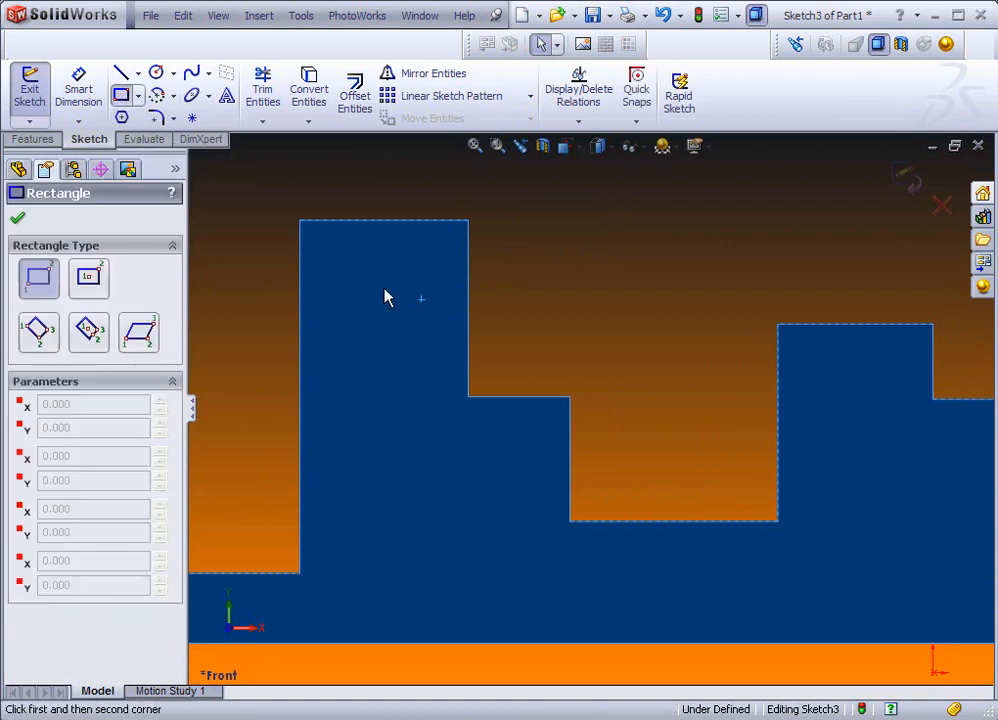
click(400, 257)
click(441, 304)
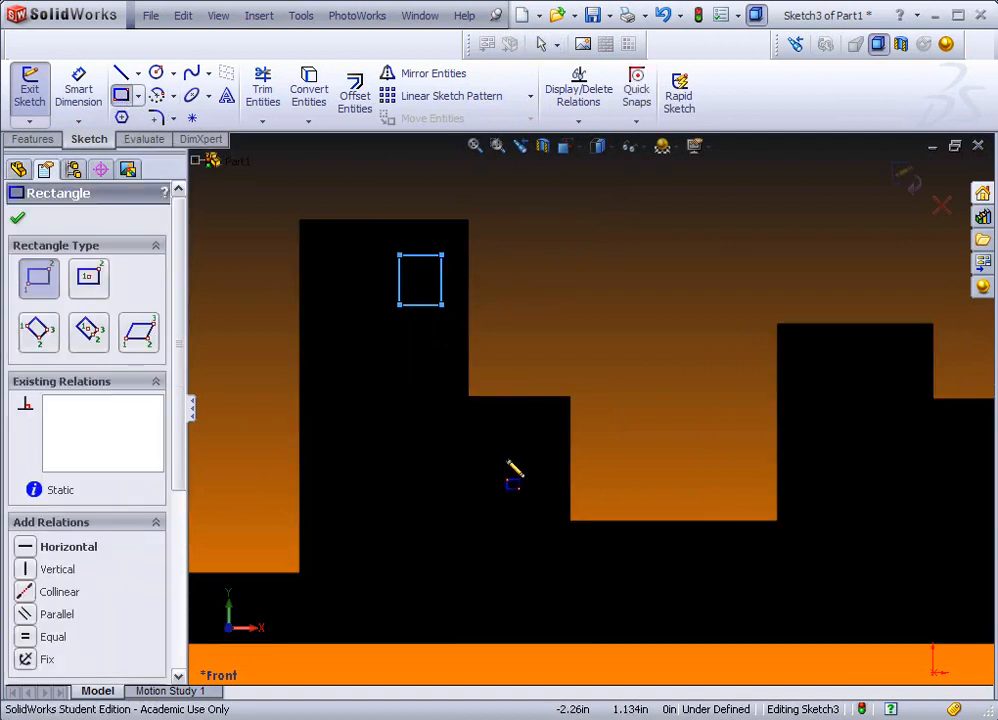
click(471, 444)
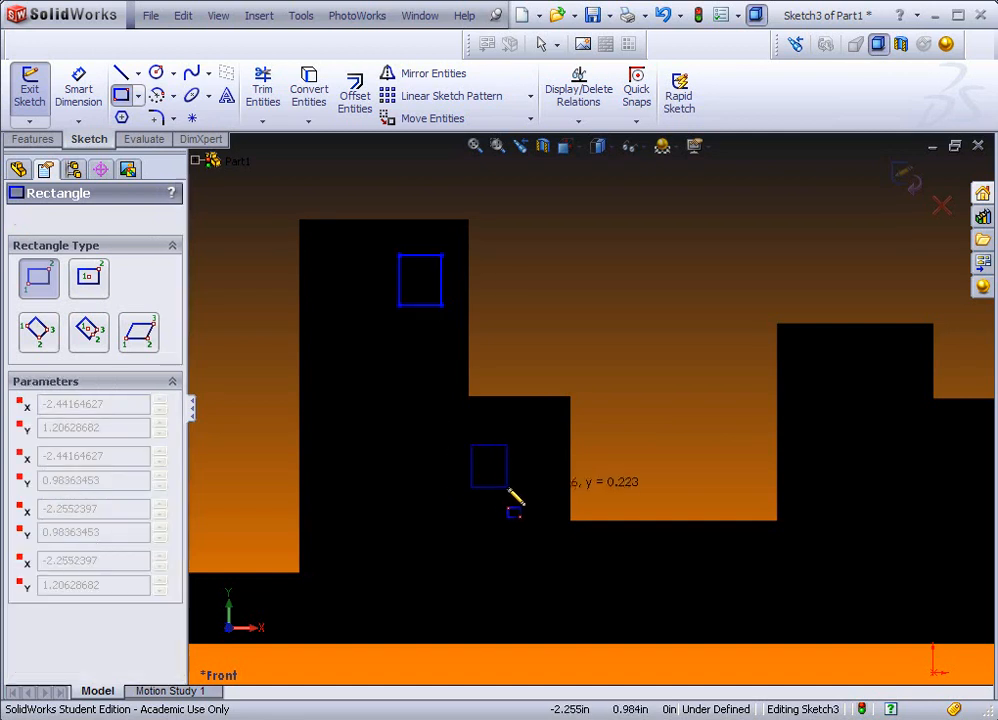
click(511, 490)
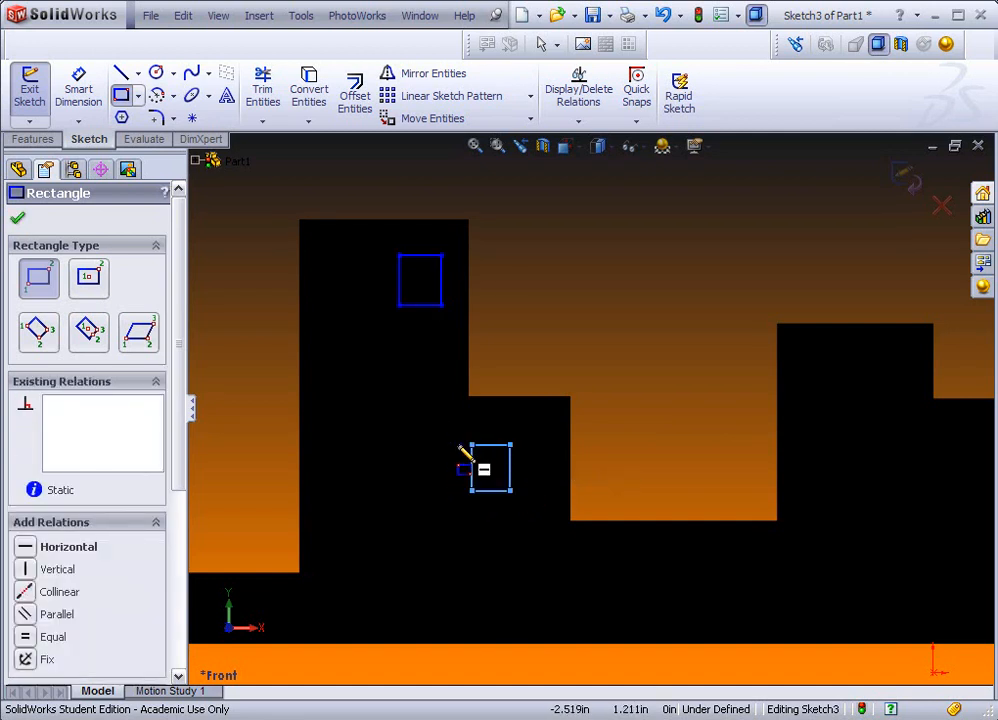
click(441, 444)
click(399, 490)
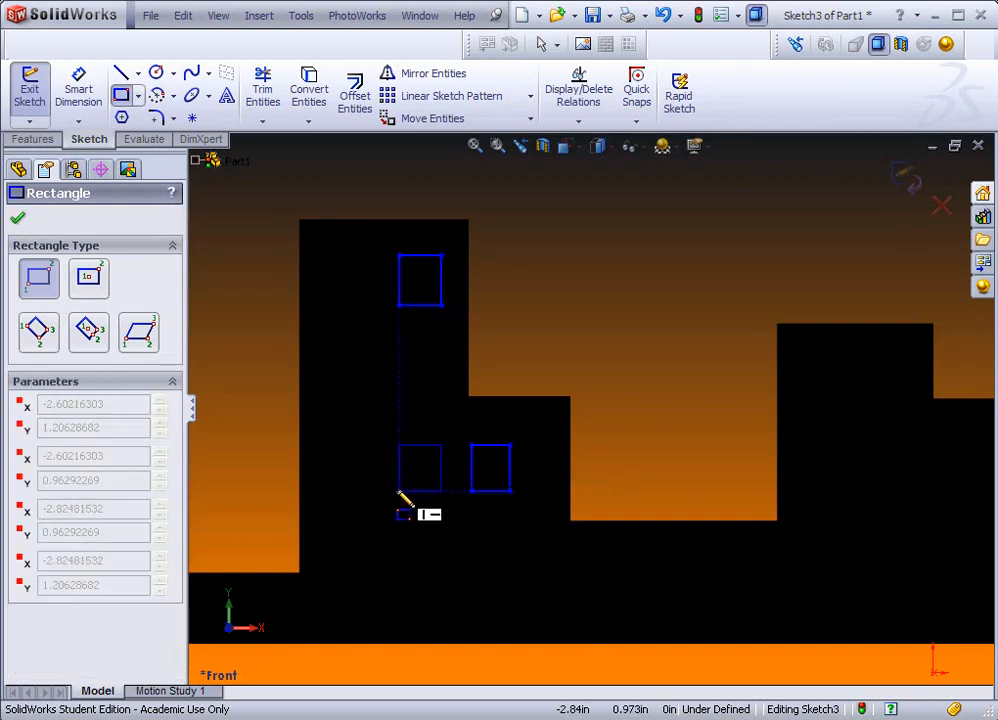
- Draw one window rectangle on the middle building and three of varying proportions on the tall tower to its right
click(814, 344)
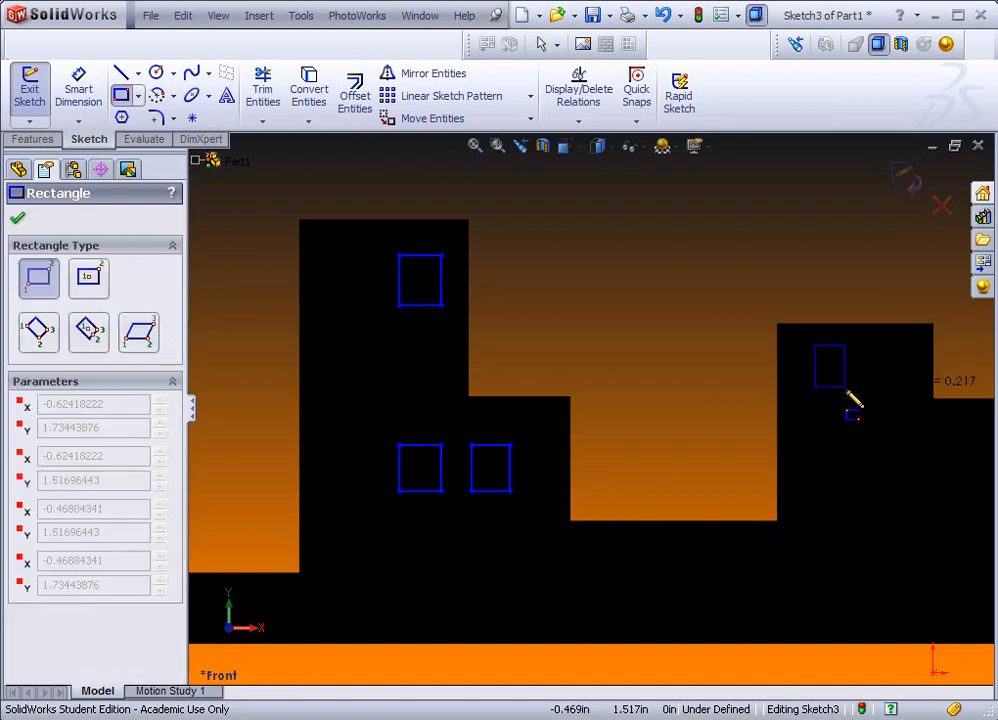
click(848, 390)
scroll(880, 411, up, 5)
scroll(884, 402, down, 3)
click(821, 308)
click(844, 354)
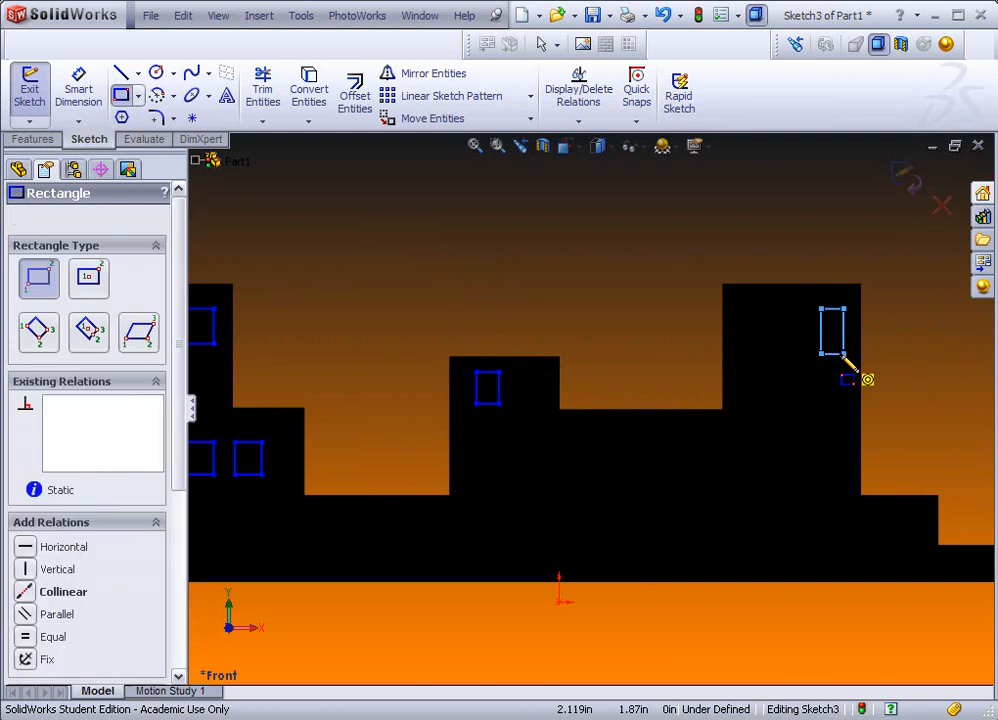
click(746, 377)
click(781, 413)
click(800, 459)
click(843, 500)
- Draw one window rectangle on the slanted-roof building and a small one on the low building at the opposite end
scroll(845, 495, up, 3)
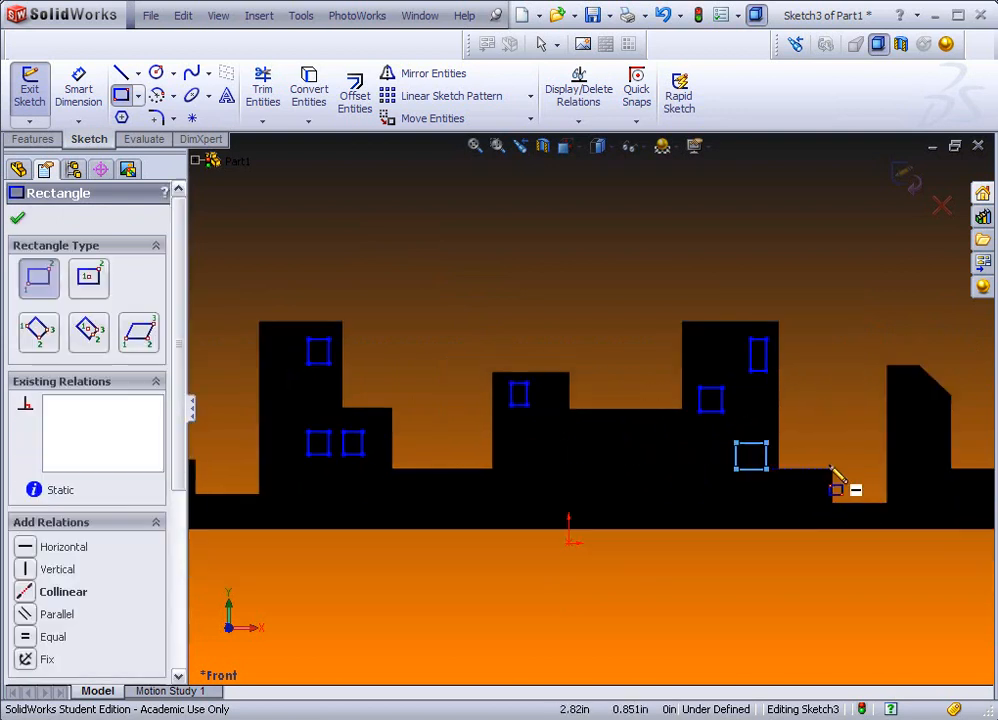
click(849, 400)
click(870, 429)
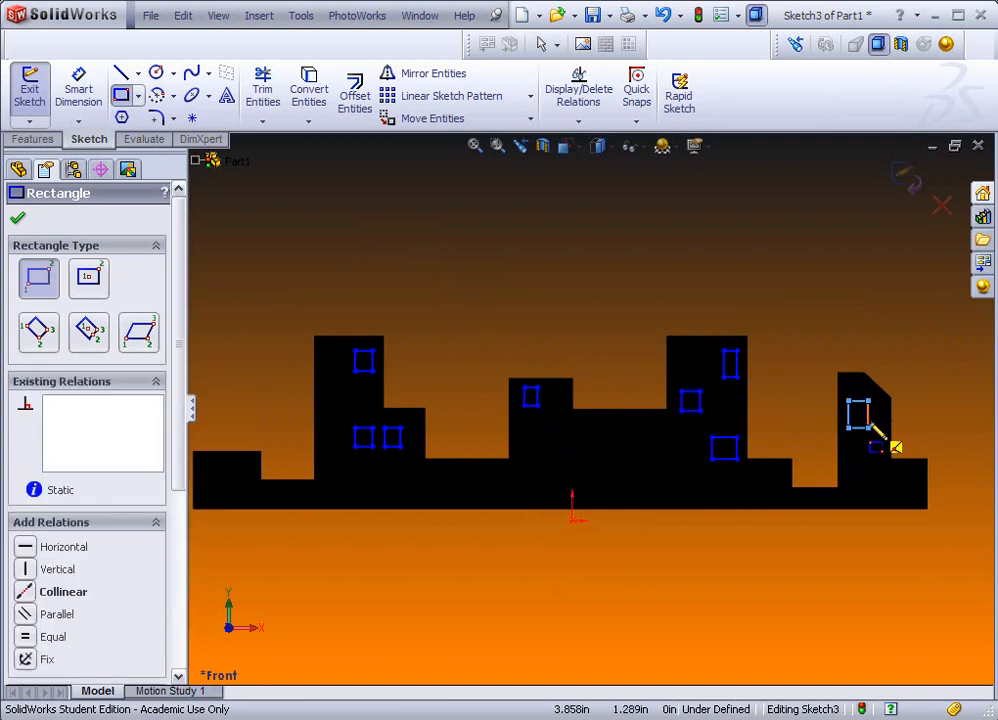
scroll(347, 401, up, 1)
scroll(323, 425, down, 1)
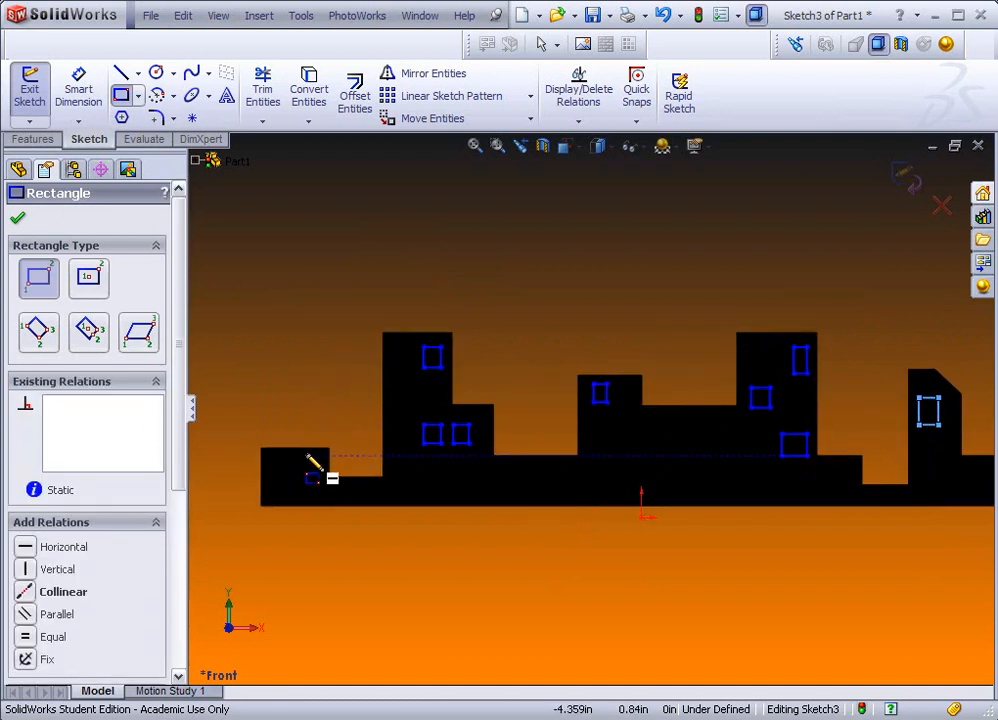
click(305, 456)
click(320, 474)
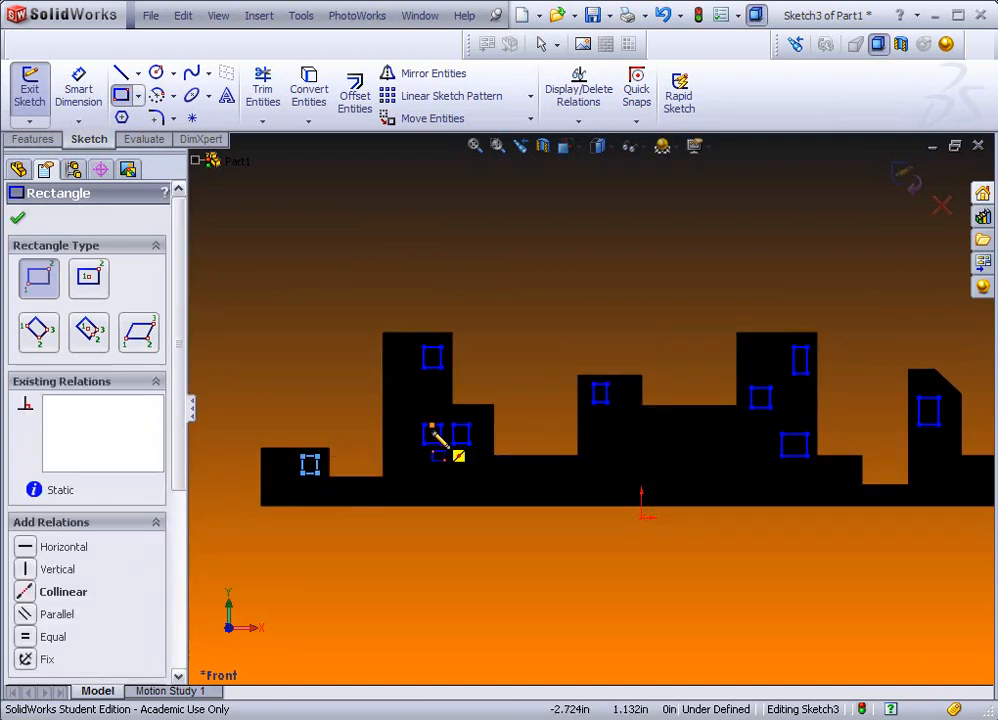
- Extrude the window rectangles as a Blind boss 0.100 in deep, merged with the skyline
click(30, 139)
click(24, 87)
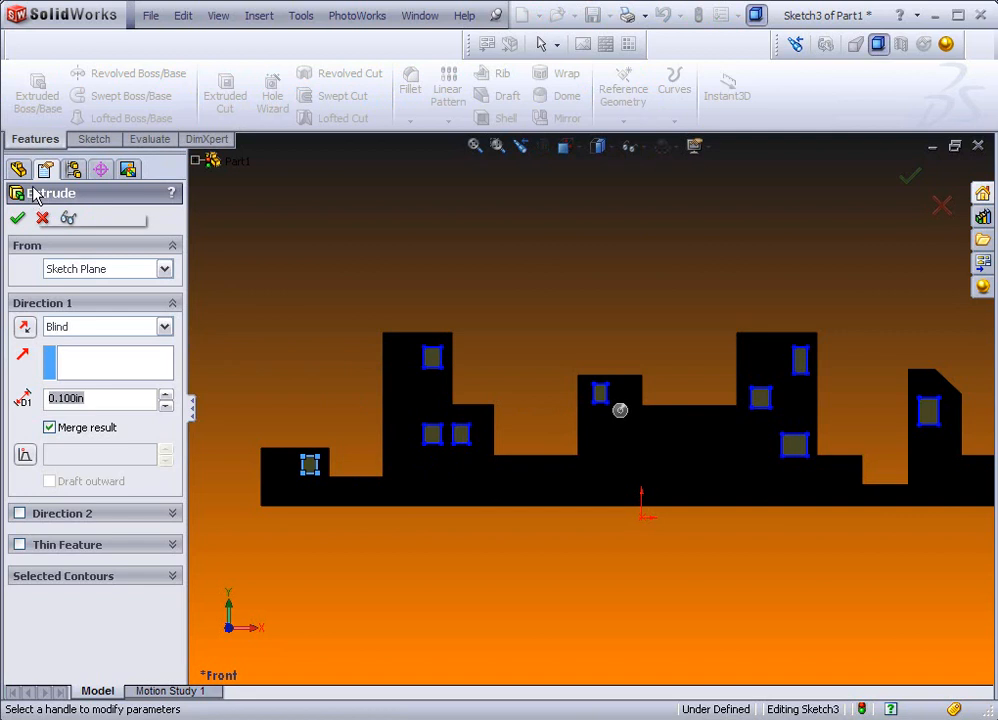
click(17, 217)
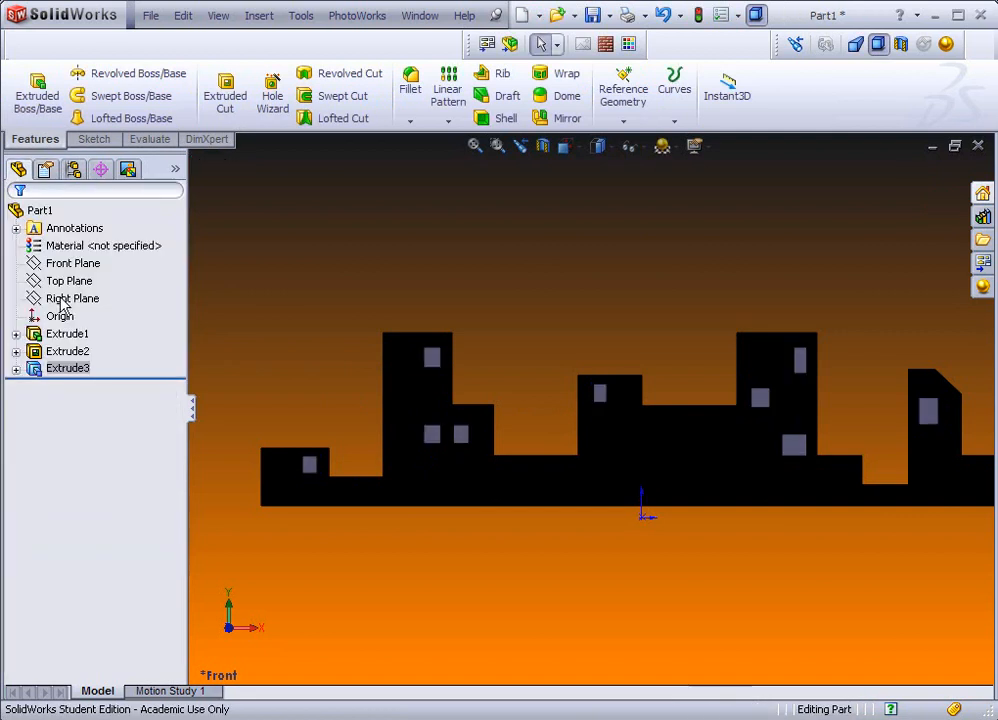
- Give the window extrusion a white color (255, 255, 255) with specularity 0.81 and shininess 0.84
double_click(60, 369)
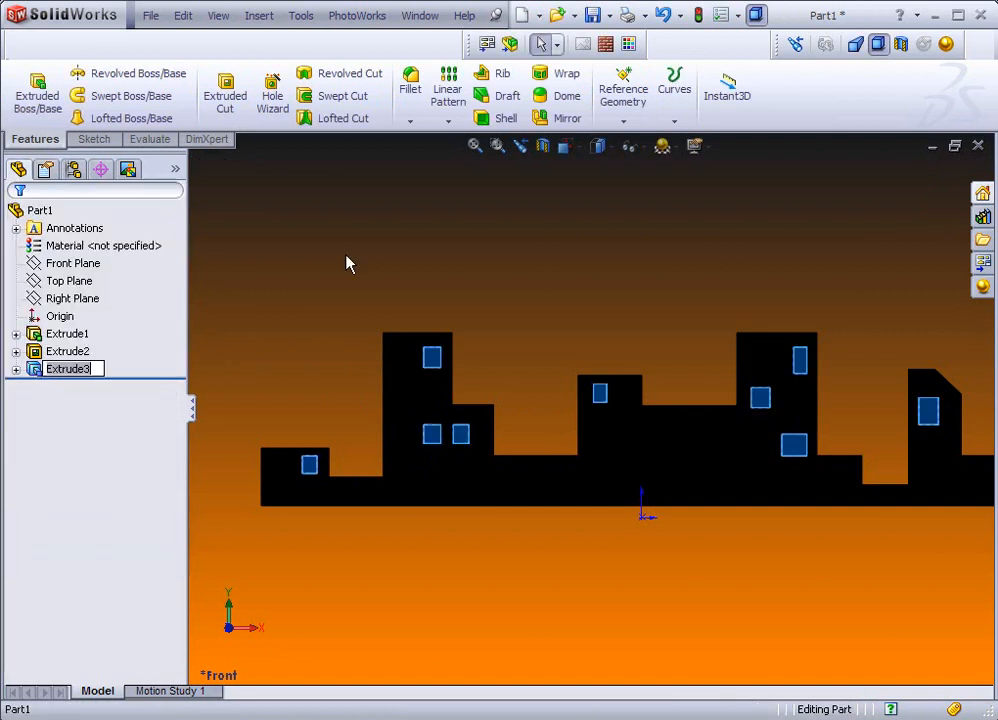
click(628, 44)
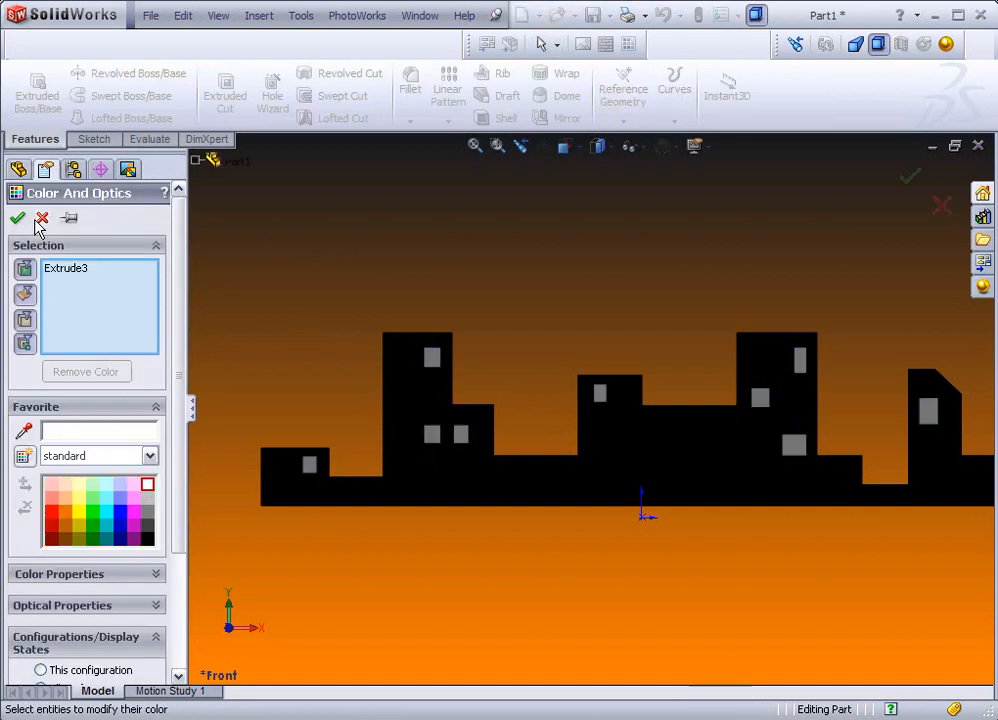
click(157, 575)
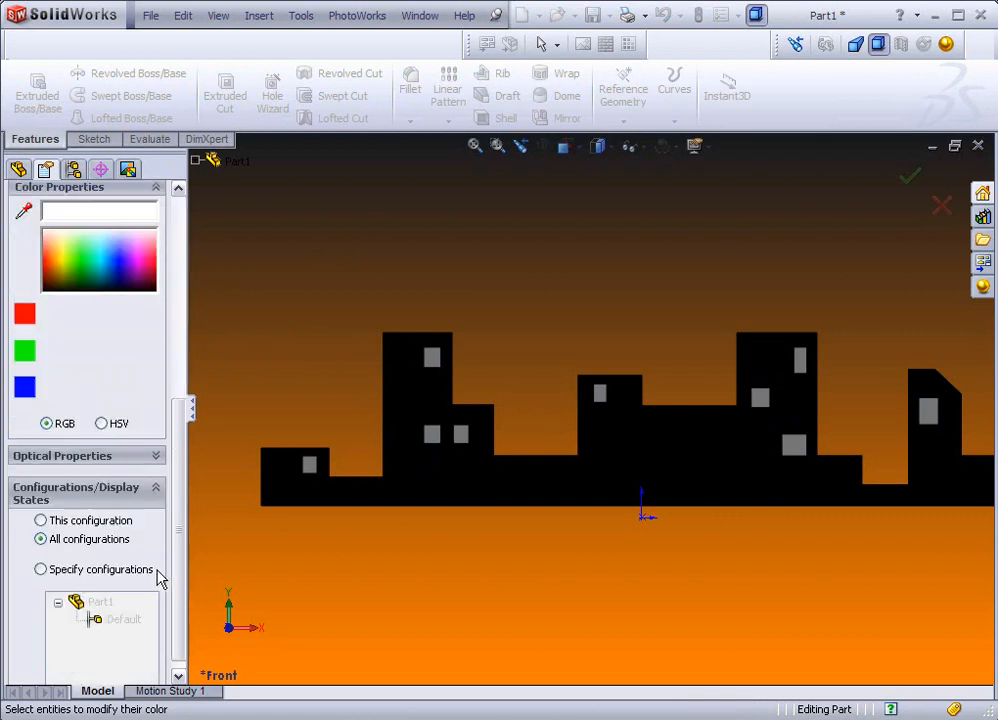
mouse_move(178, 529)
mouse_down()
mouse_move(178, 595)
mouse_move(179, 529)
mouse_up()
click(156, 492)
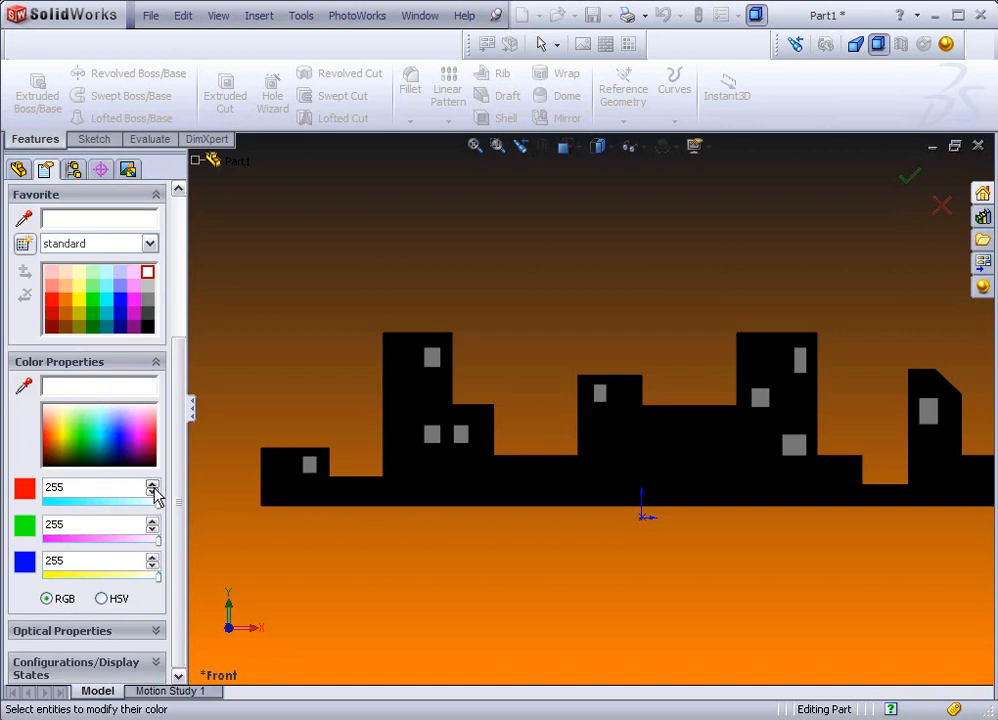
click(155, 630)
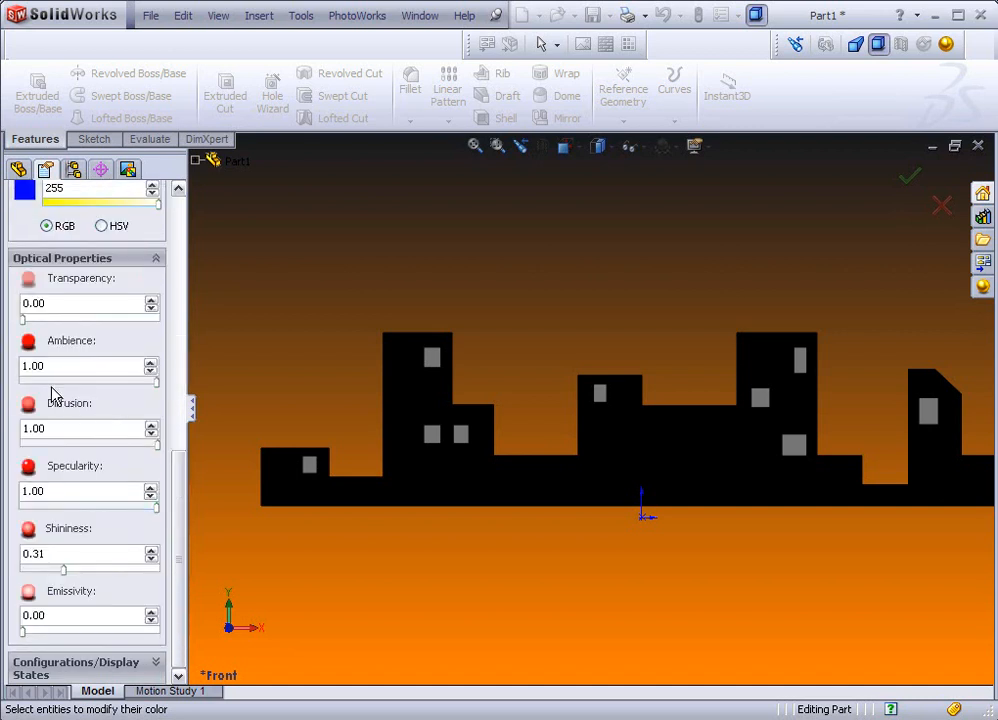
mouse_move(22, 319)
mouse_down()
mouse_move(67, 322)
mouse_move(20, 322)
mouse_up()
drag(156, 508, 102, 508)
text(0.81)
drag(66, 572, 137, 575)
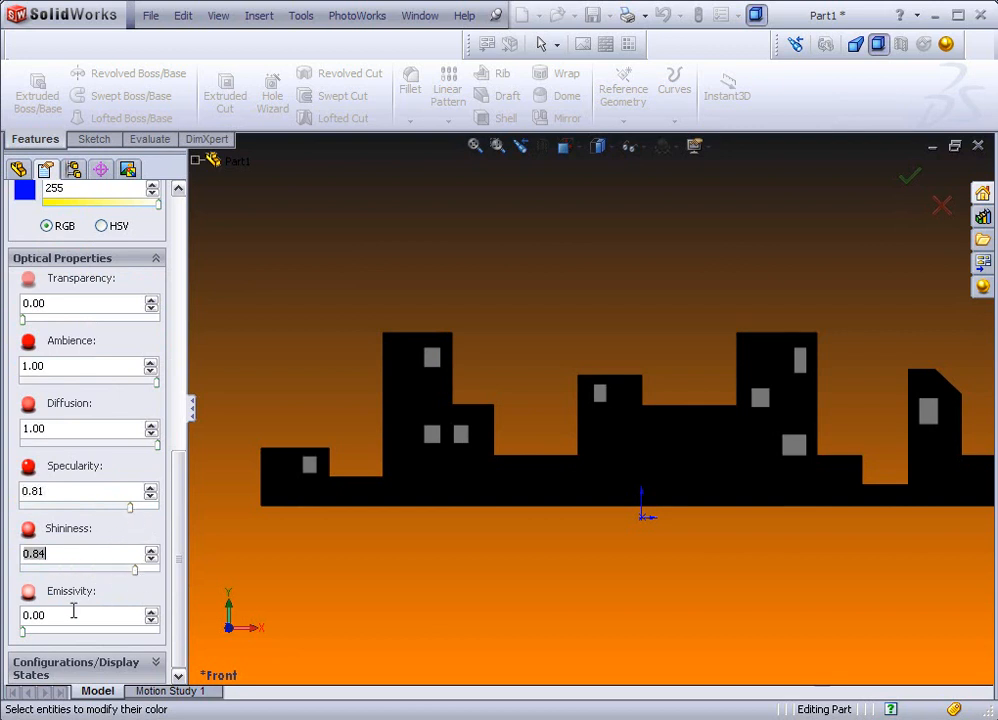
- Raise the window extrusion's emissivity until the windows glow bright white and apply the appearance
drag(23, 632, 91, 635)
drag(178, 590, 176, 462)
scroll(110, 375, up, 5)
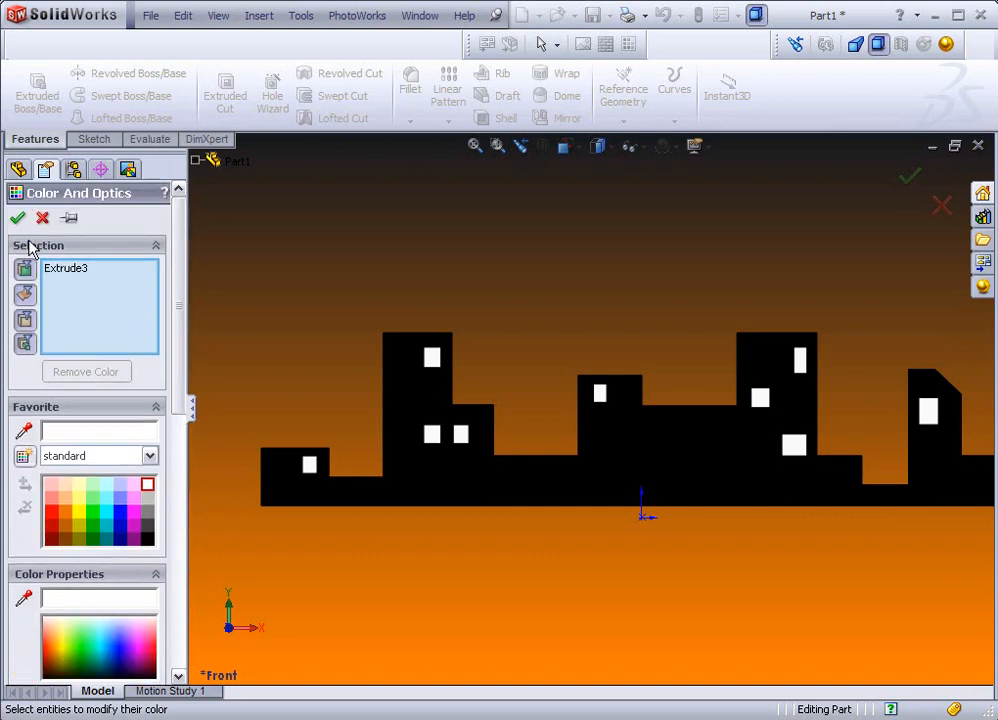
click(19, 216)
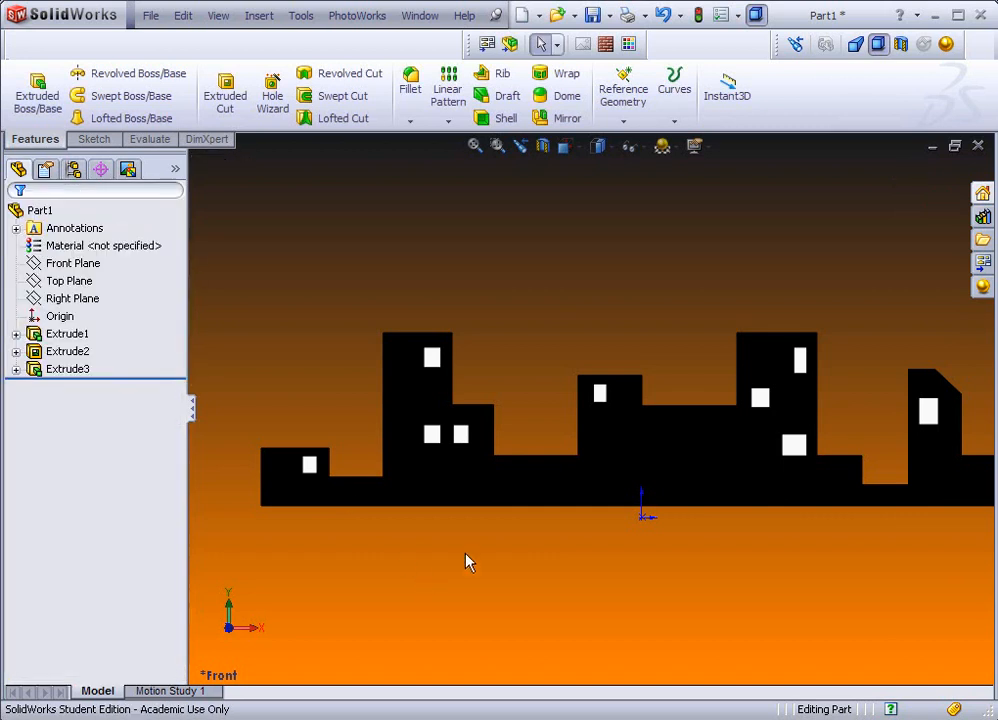
- Hide the origin display while keeping the whole skyline in view
scroll(595, 405, up, 1)
scroll(775, 408, down, 1)
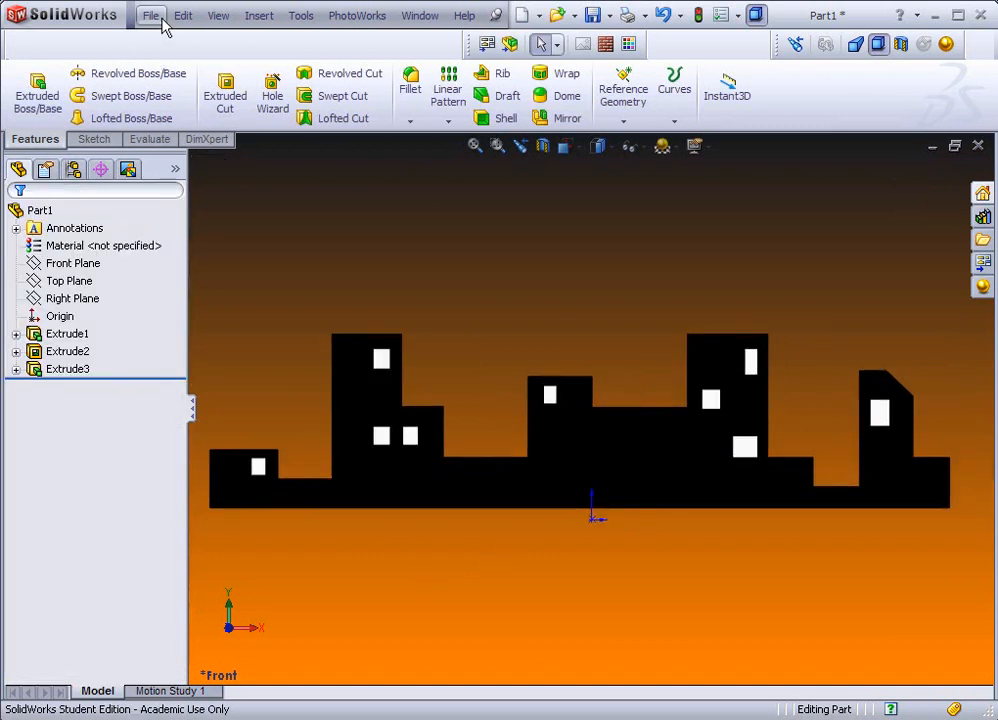
click(218, 17)
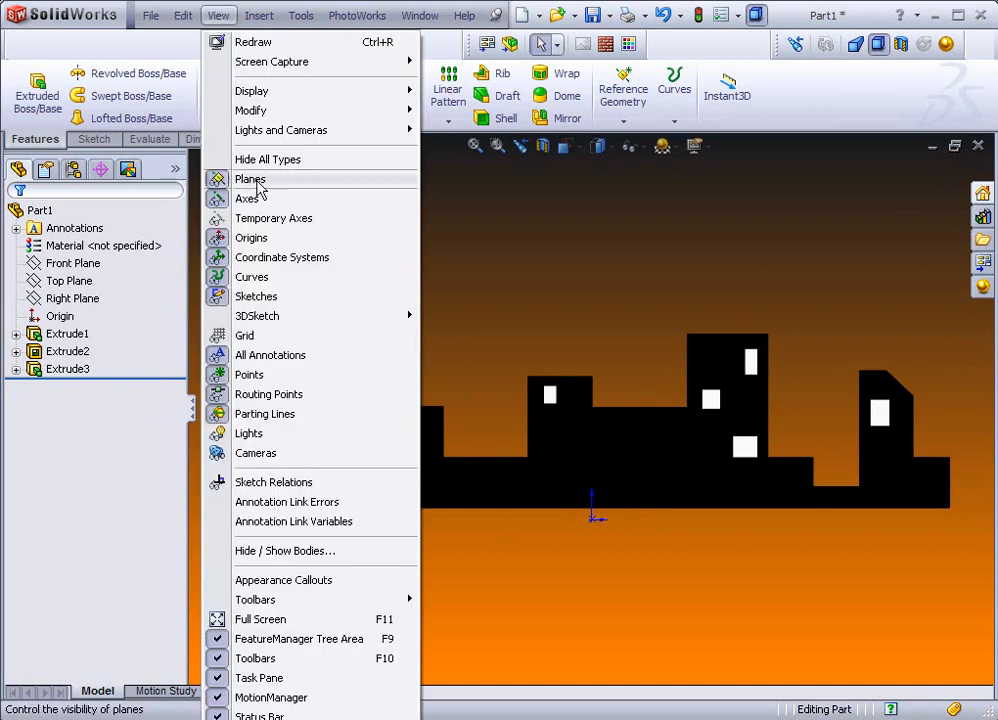
click(252, 238)
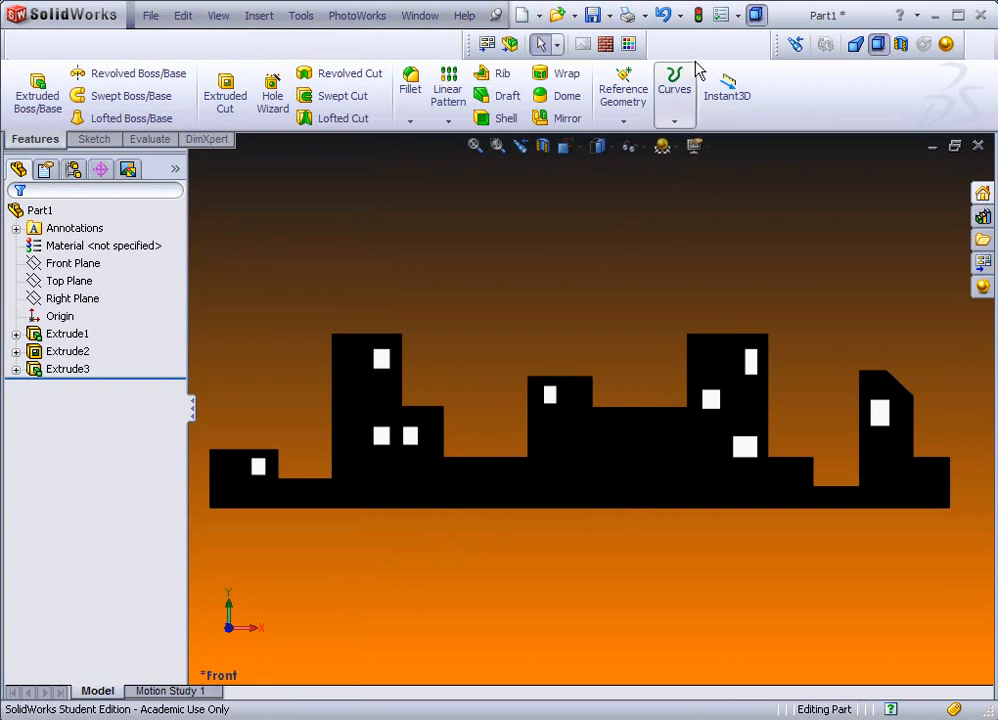
click(629, 45)
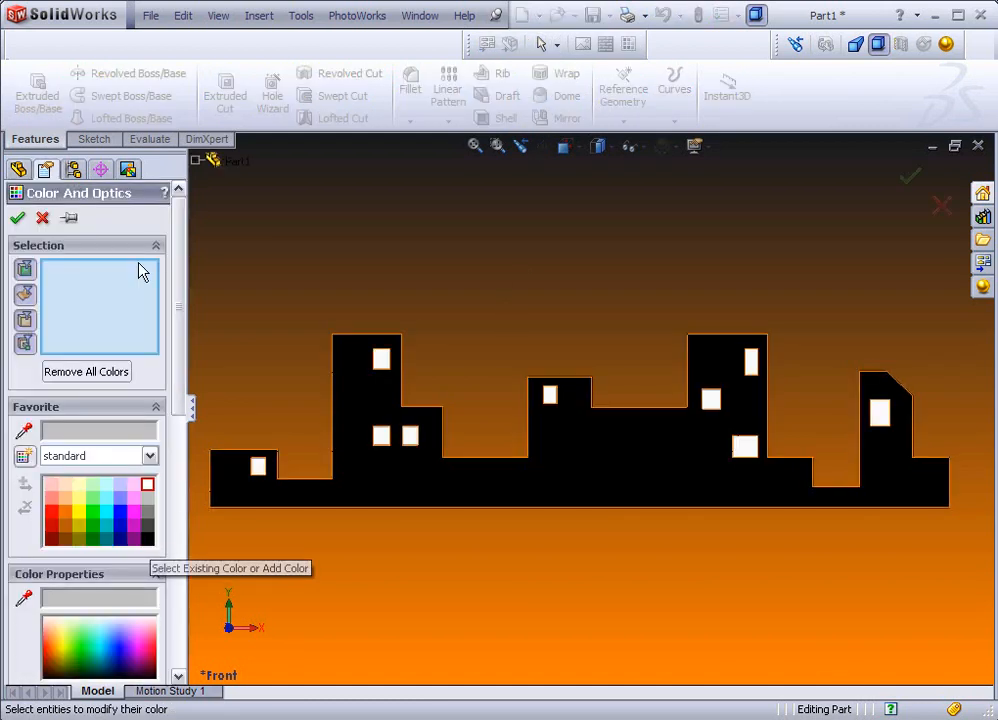
click(43, 218)
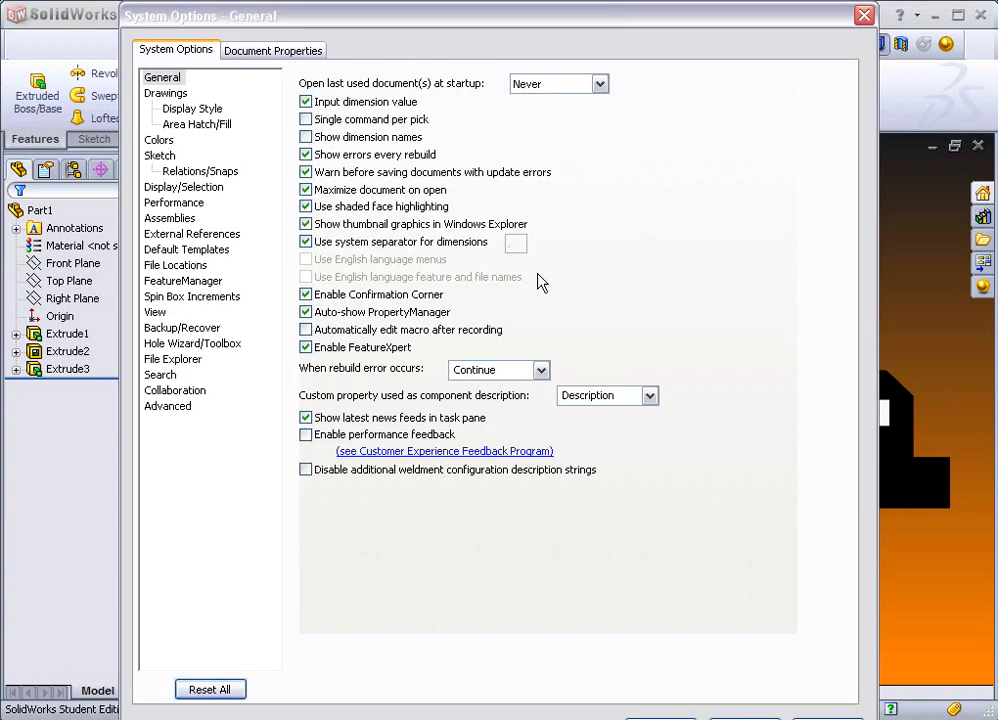
click(268, 52)
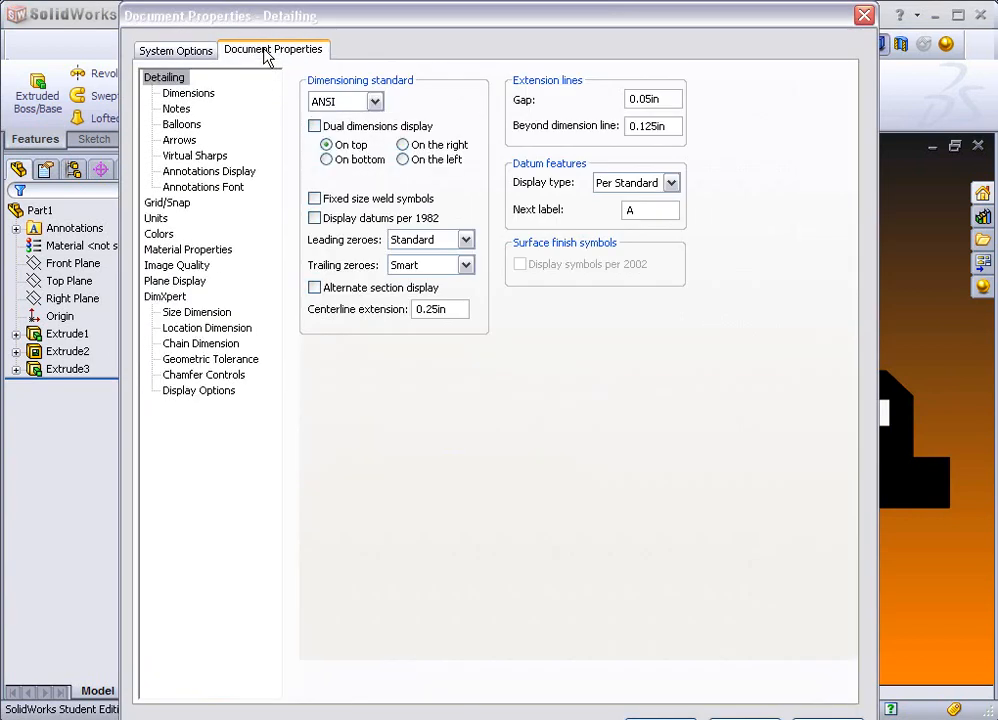
click(195, 56)
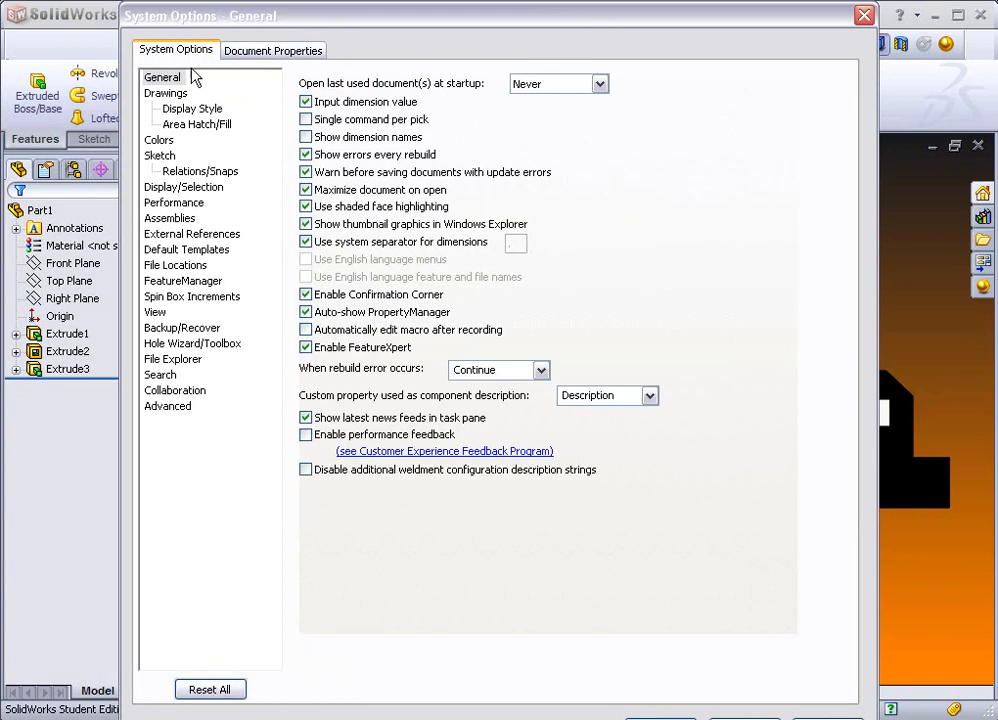
- Set the Top Gradient Color in the system color options to pure black (0, 0, 0)
click(158, 140)
click(362, 161)
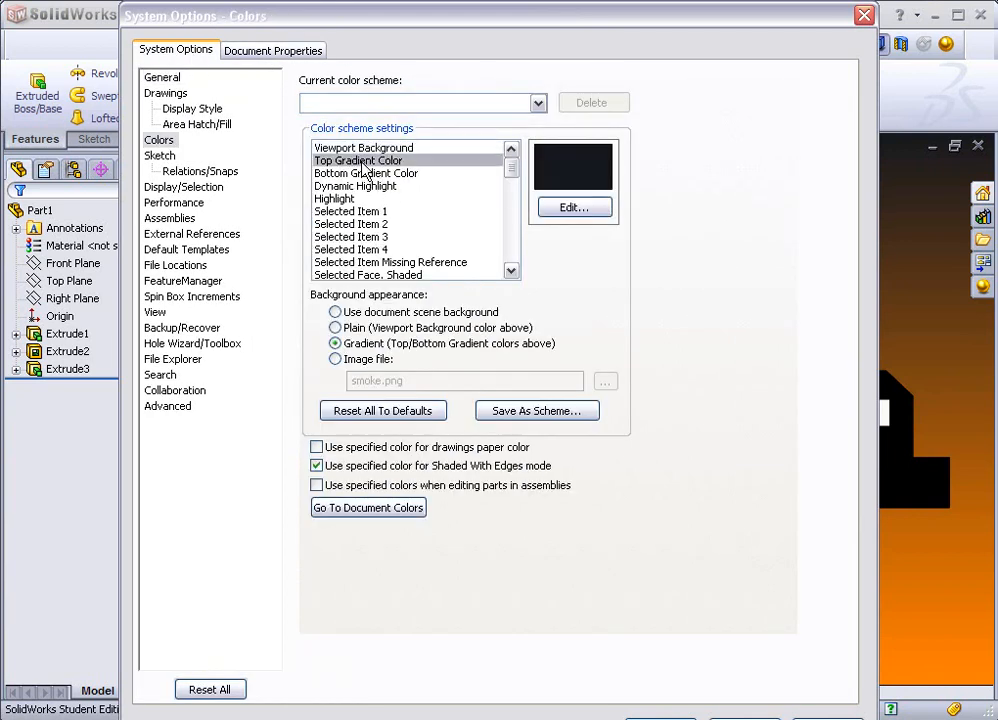
click(562, 208)
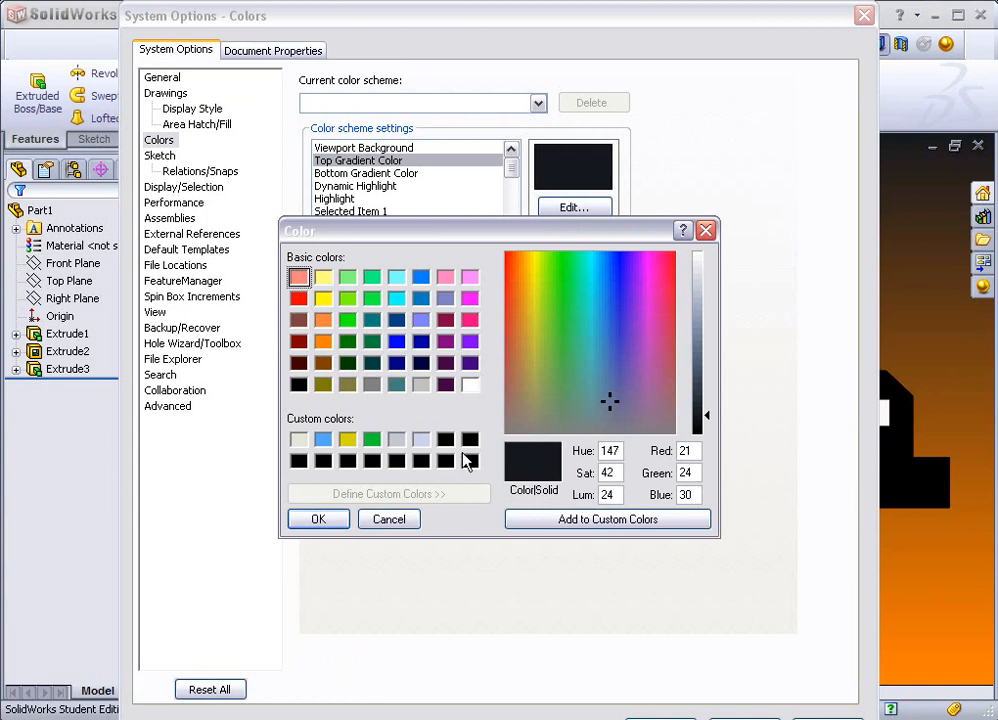
click(298, 385)
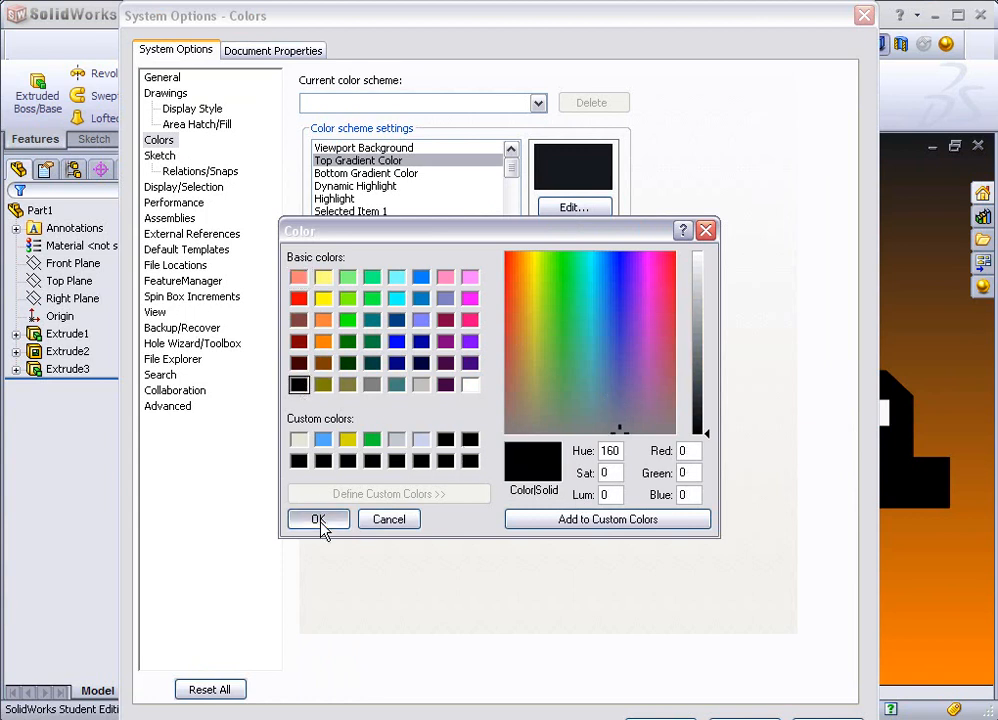
click(321, 522)
- Set the Bottom Gradient Color in the system color options to dark purple (84, 1, 112) and apply the options
click(389, 174)
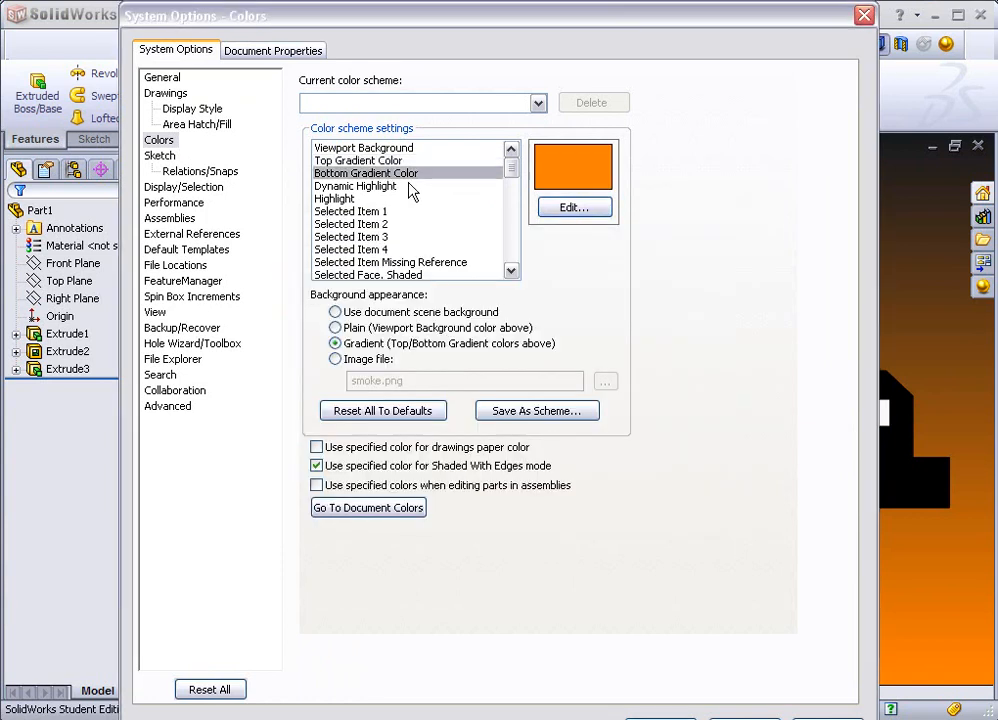
click(574, 207)
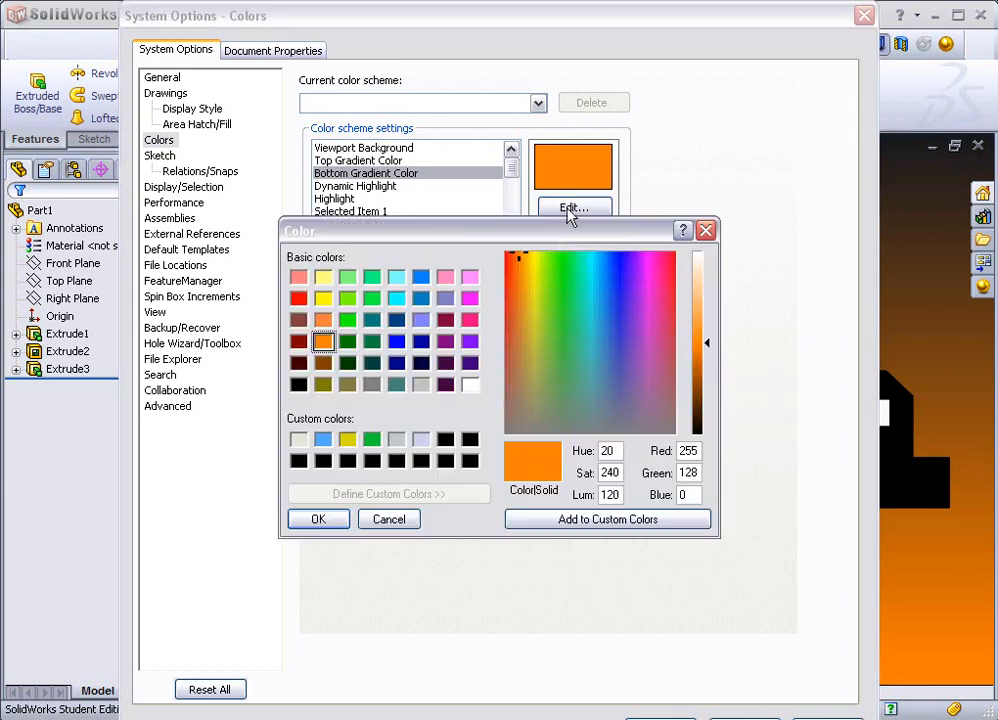
click(645, 257)
click(700, 395)
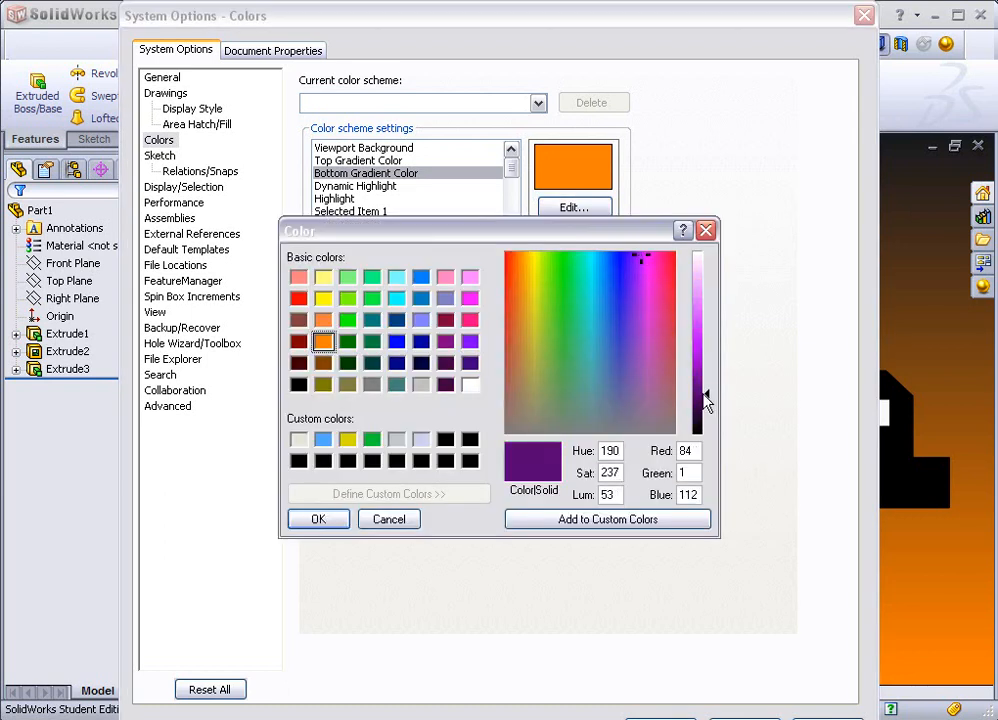
click(321, 524)
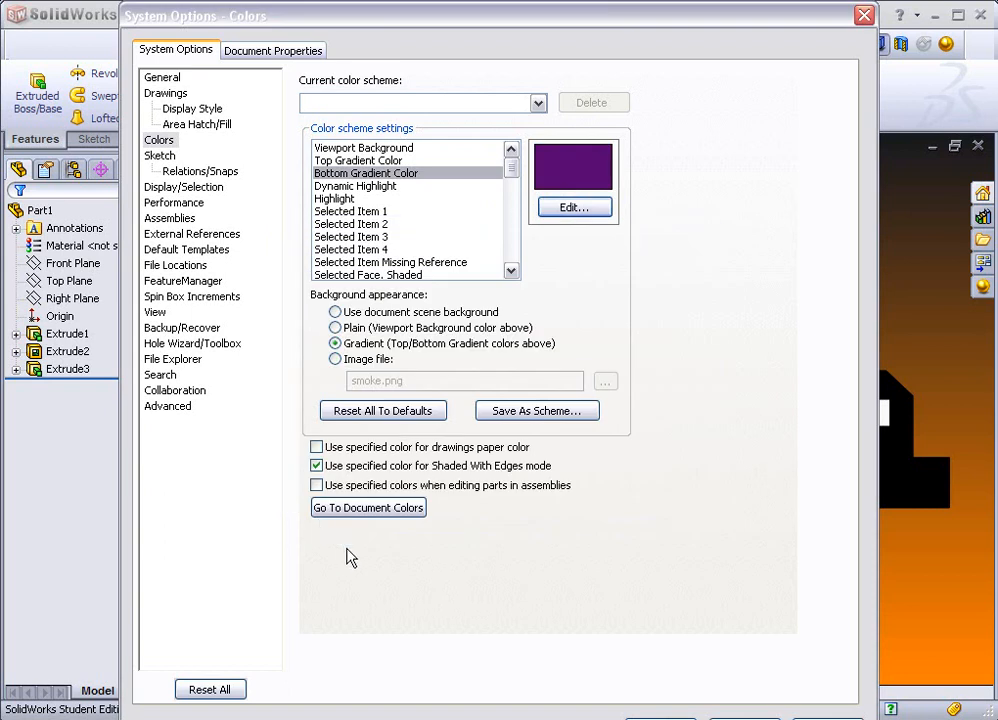
key(Return)
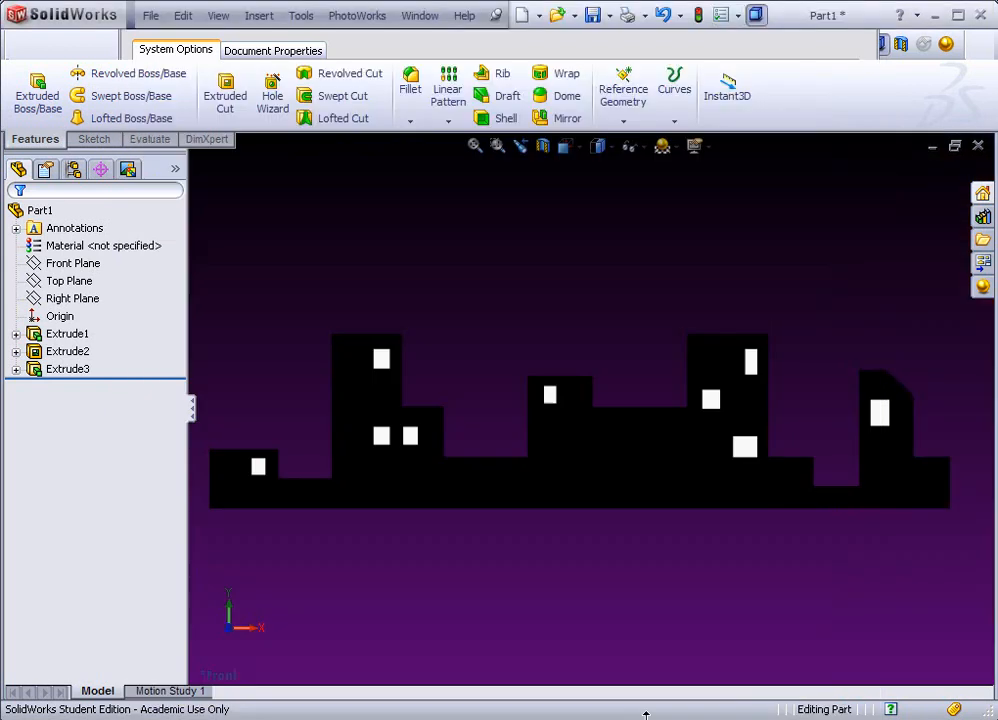
scroll(495, 466, down, 2)
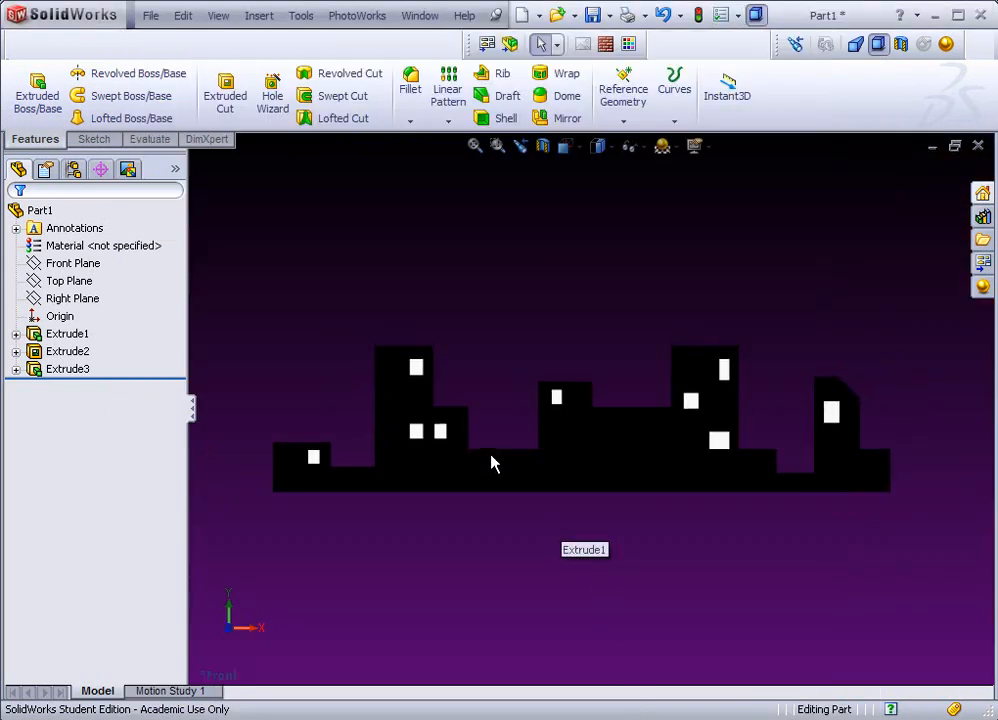
scroll(539, 401, up, 2)
scroll(740, 416, up, 1)
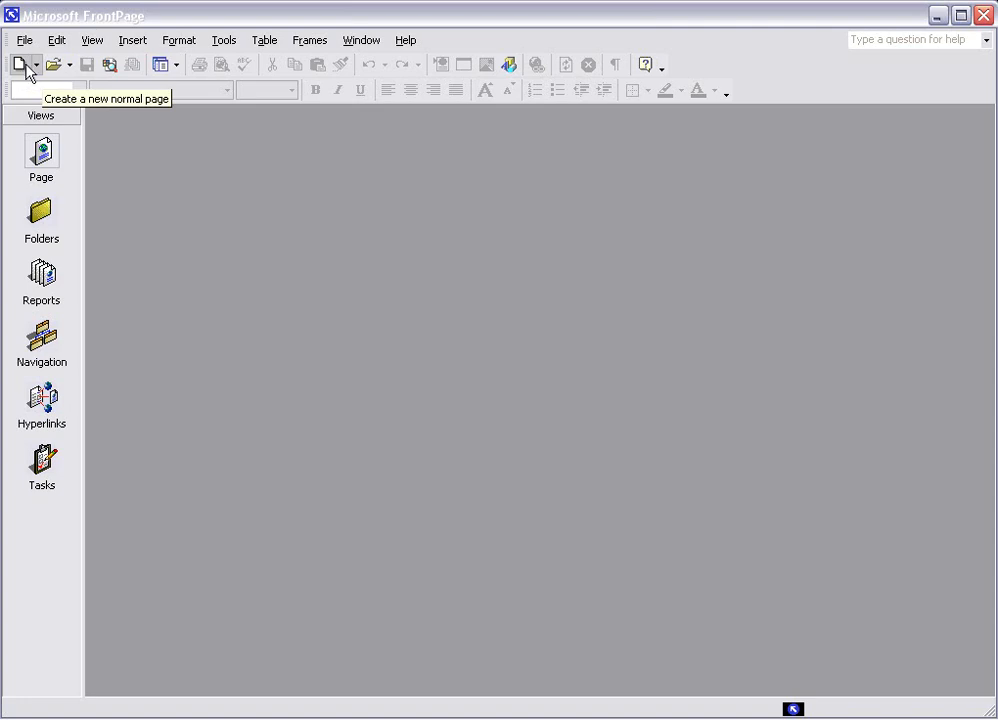
- Switch to Microsoft FrontPage and create a new blank page from the Normal Page template
click(35, 65)
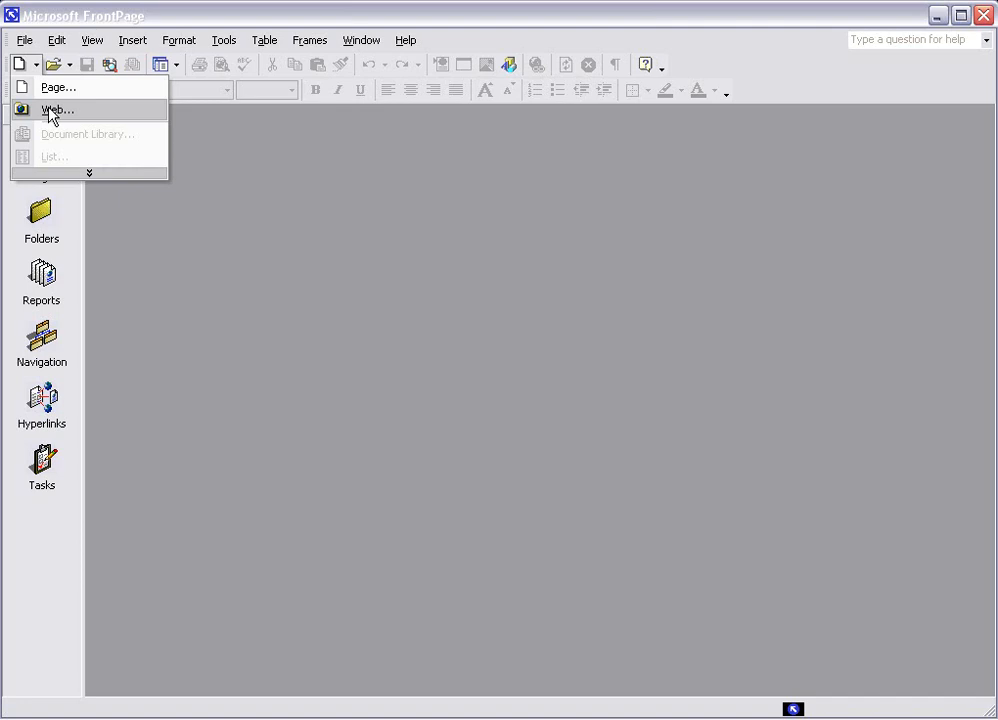
click(50, 91)
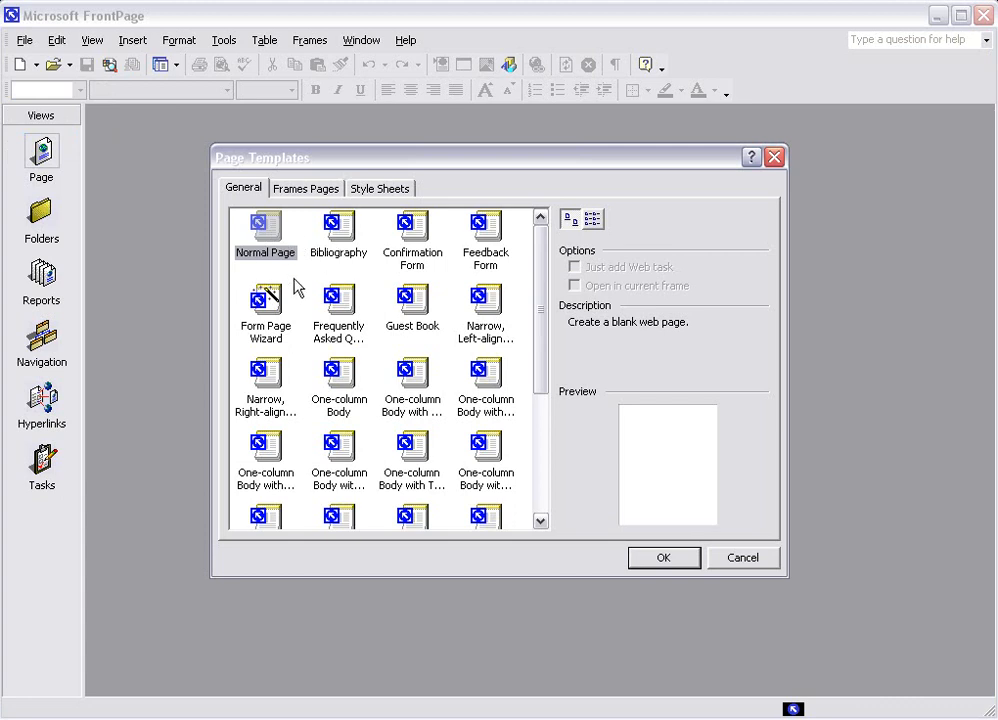
click(312, 193)
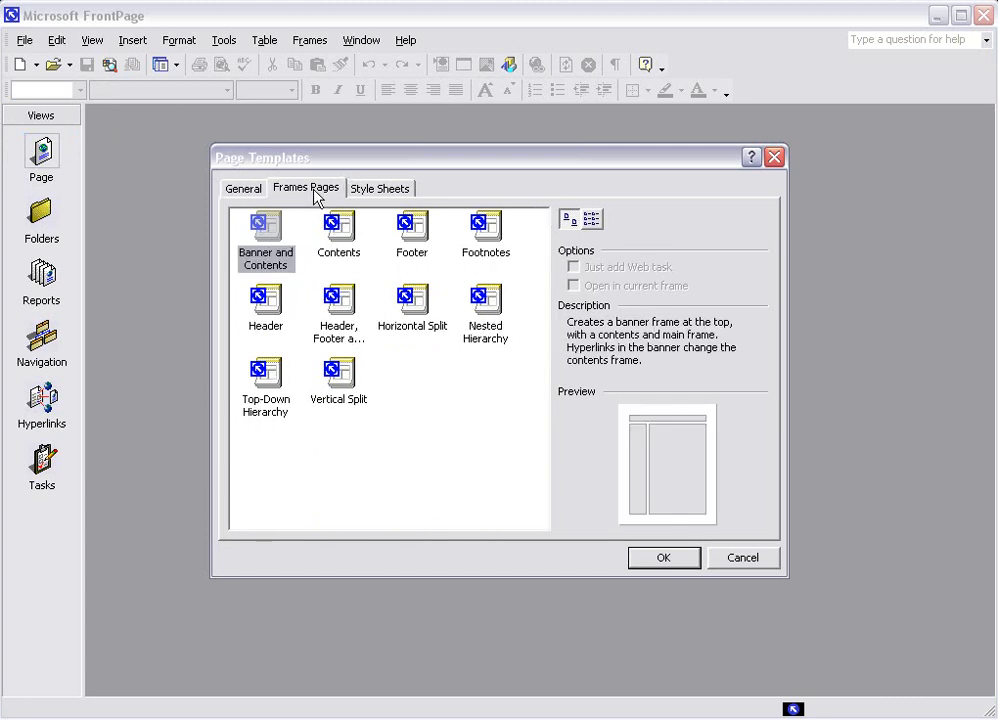
click(378, 190)
click(340, 300)
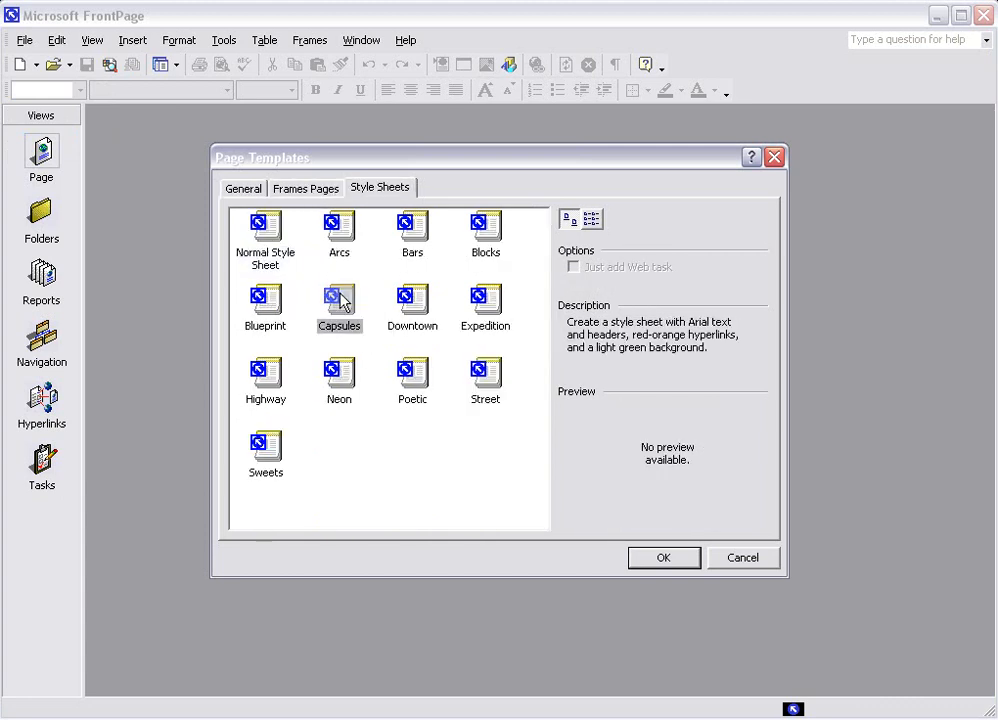
click(326, 237)
click(243, 190)
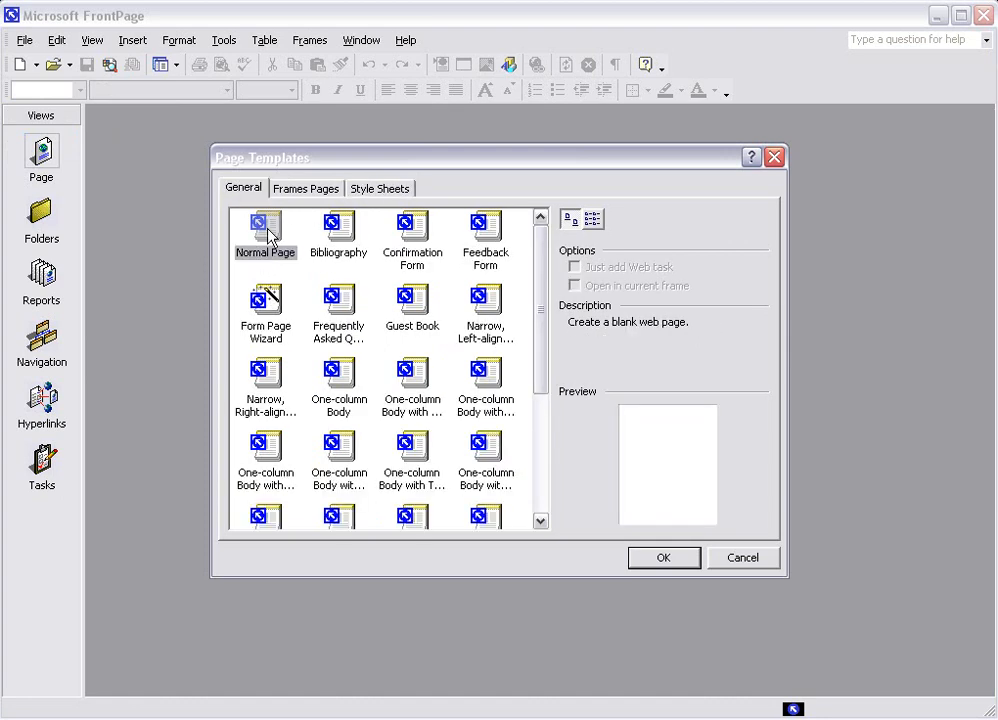
click(663, 558)
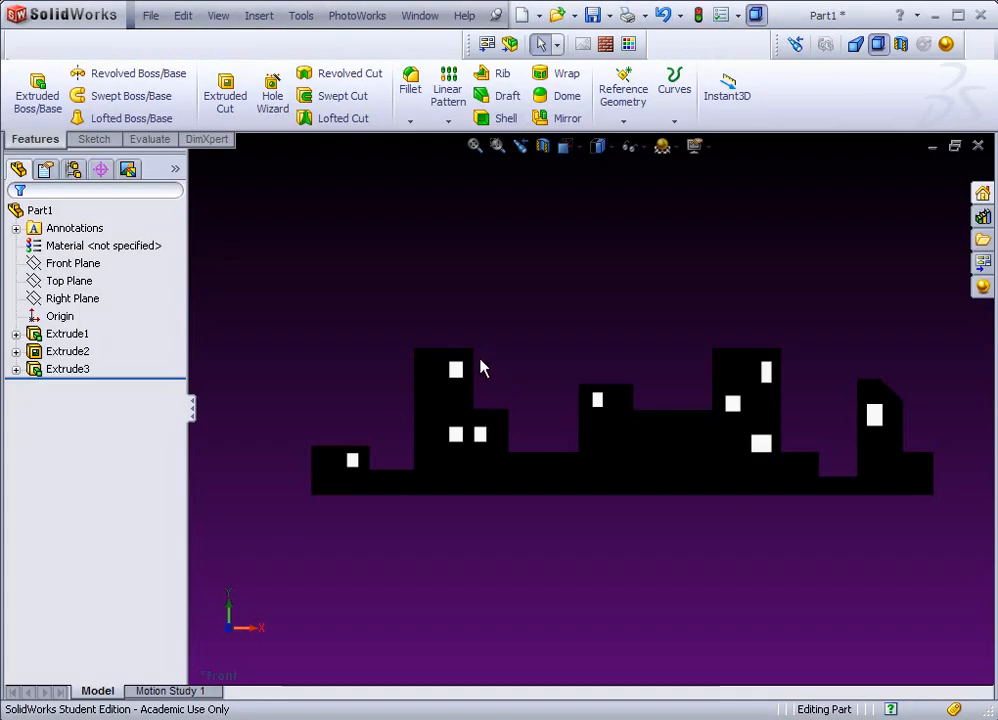
- Switch back to SolidWorks and start a new sketch on the Front Plane
click(68, 264)
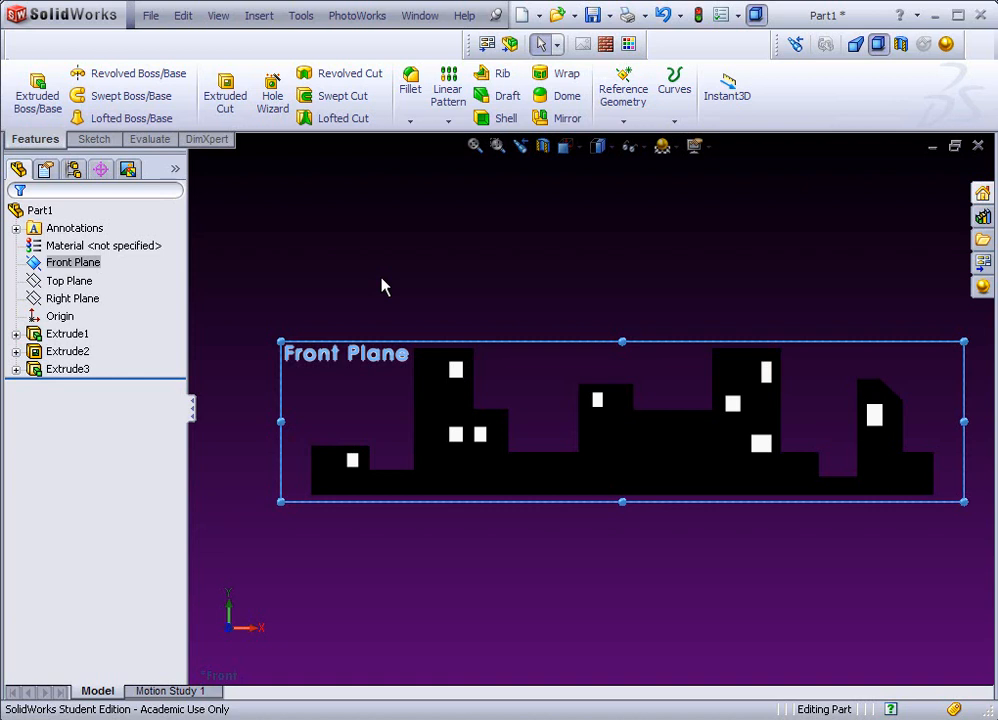
click(370, 304)
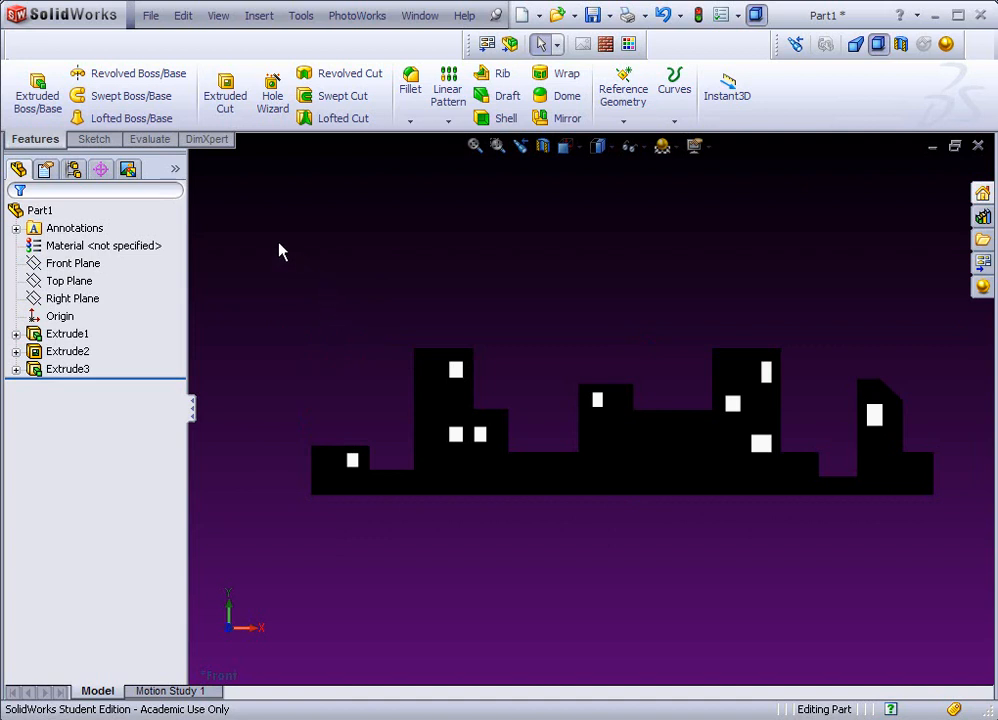
click(85, 266)
click(98, 243)
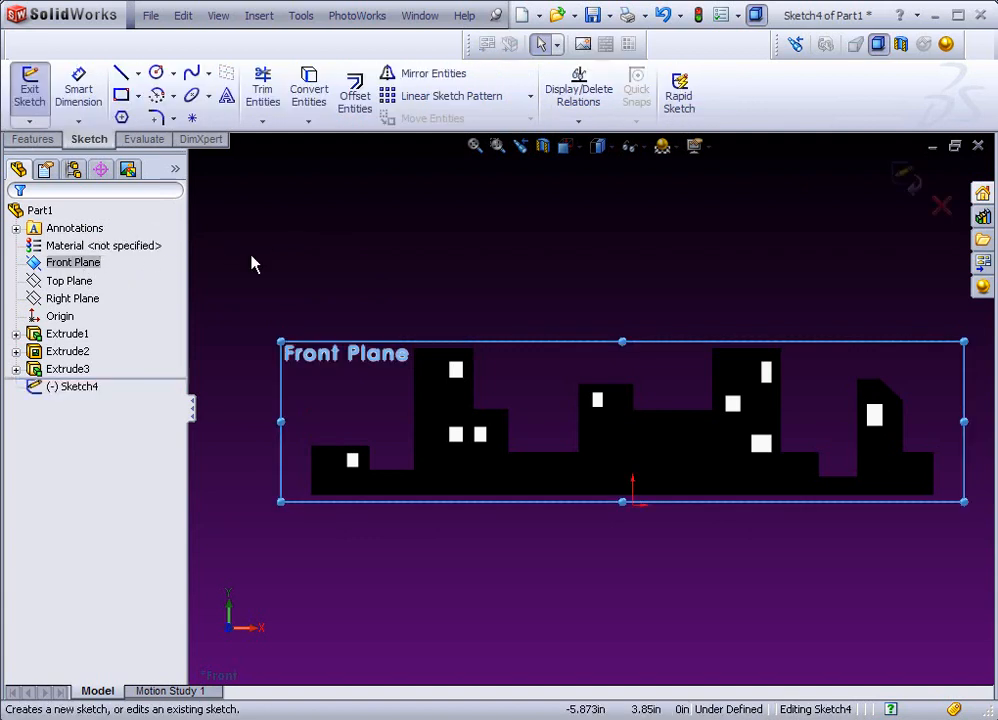
click(378, 265)
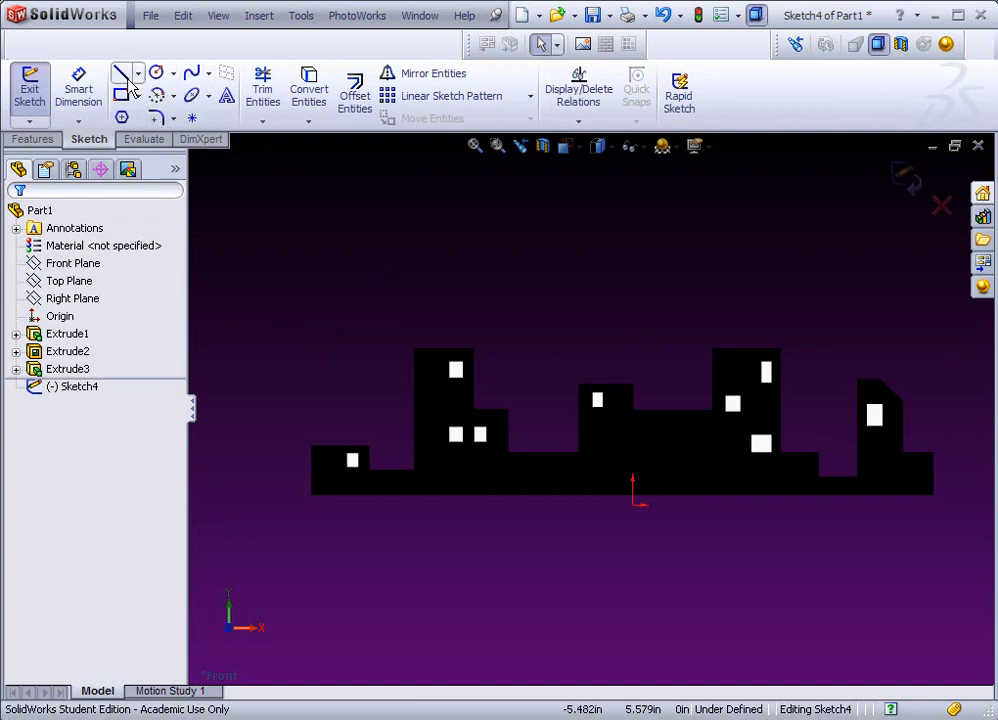
- Draw an open wavy five-point spline above the left and middle buildings and make it construction geometry
click(191, 75)
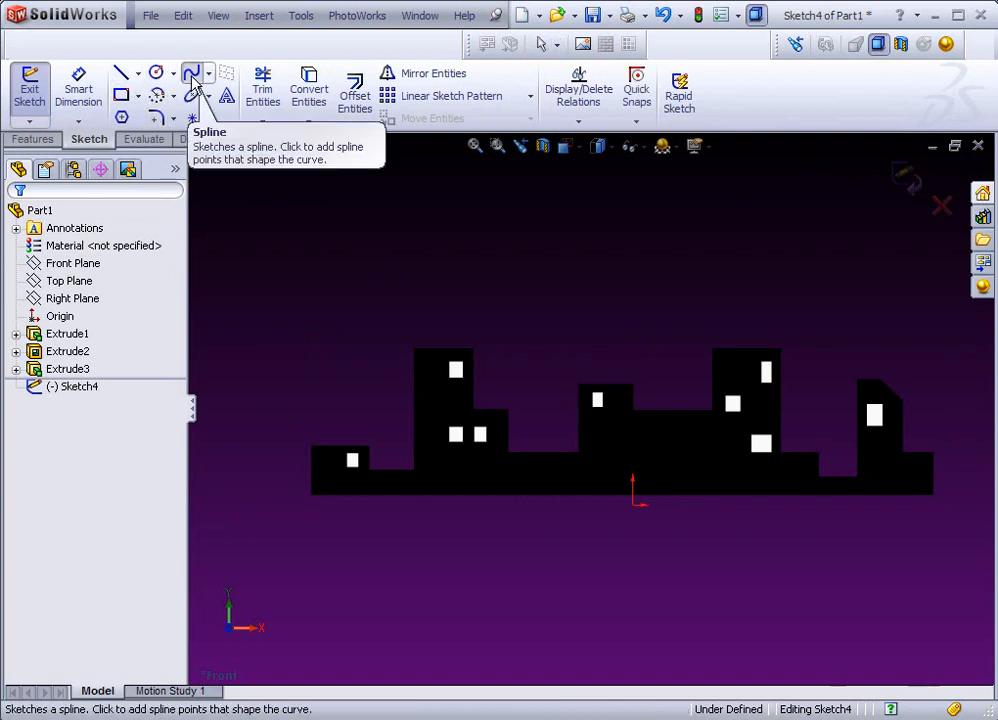
click(341, 376)
click(406, 344)
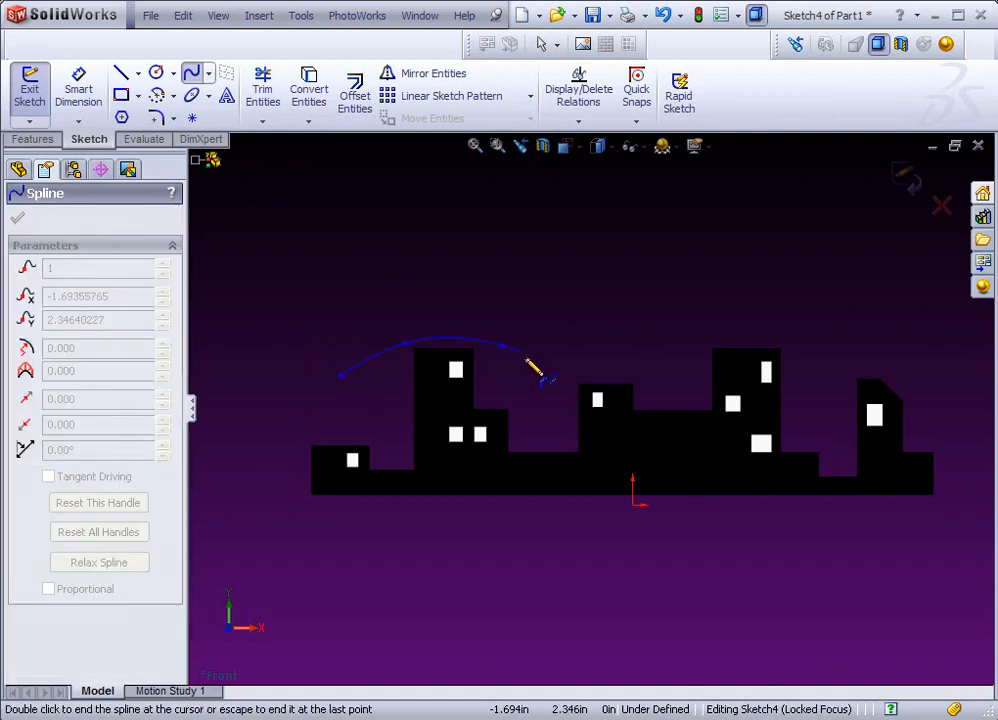
click(540, 366)
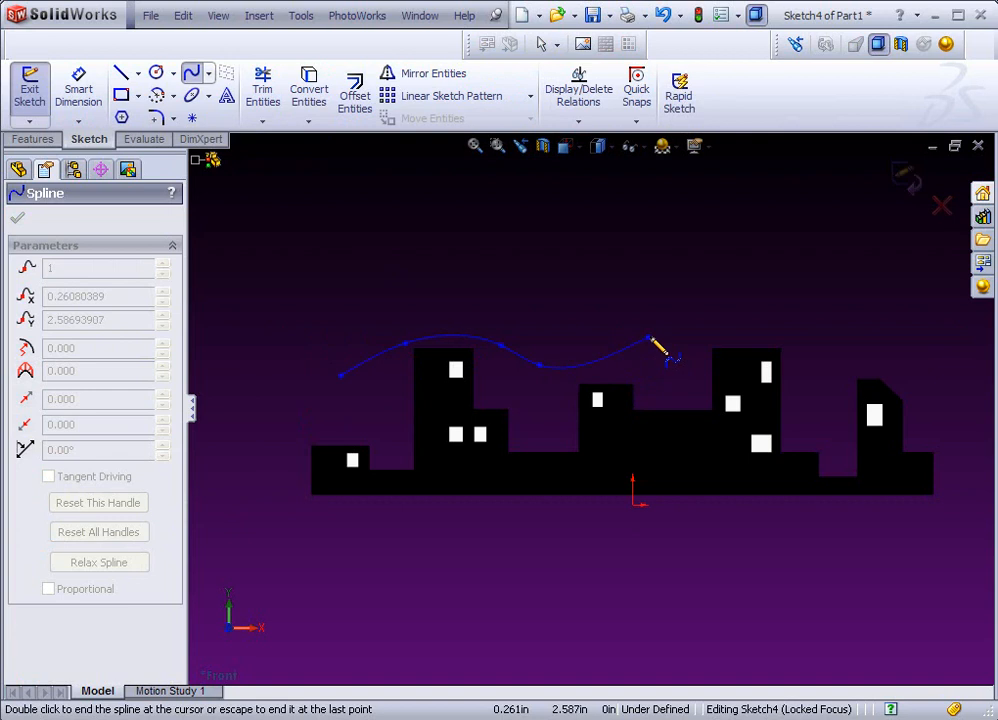
right_click(650, 341)
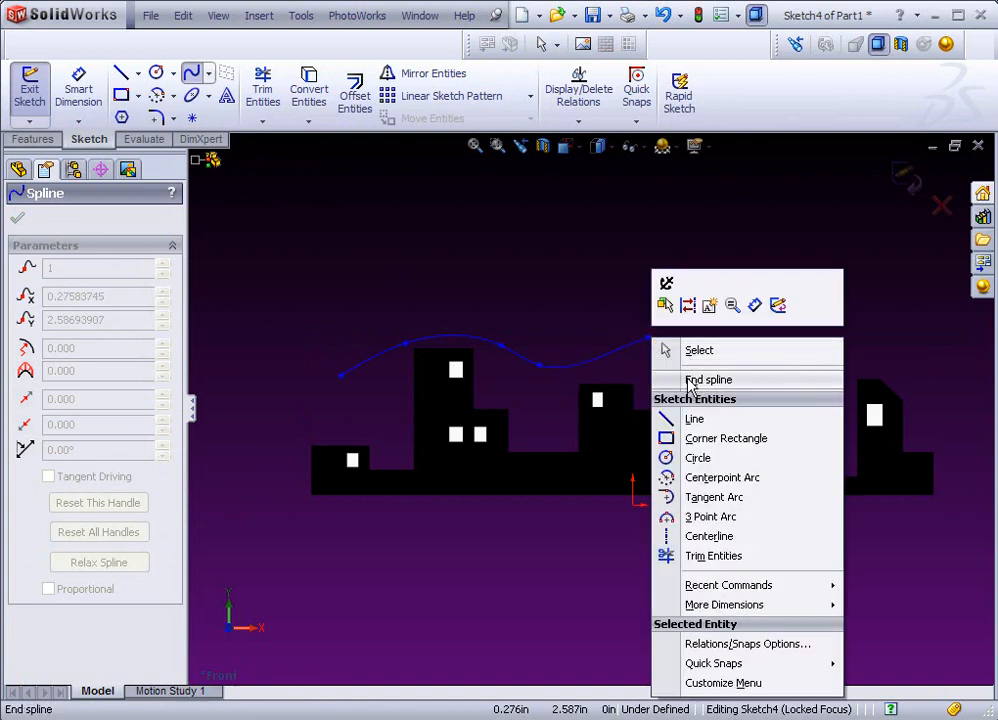
click(664, 375)
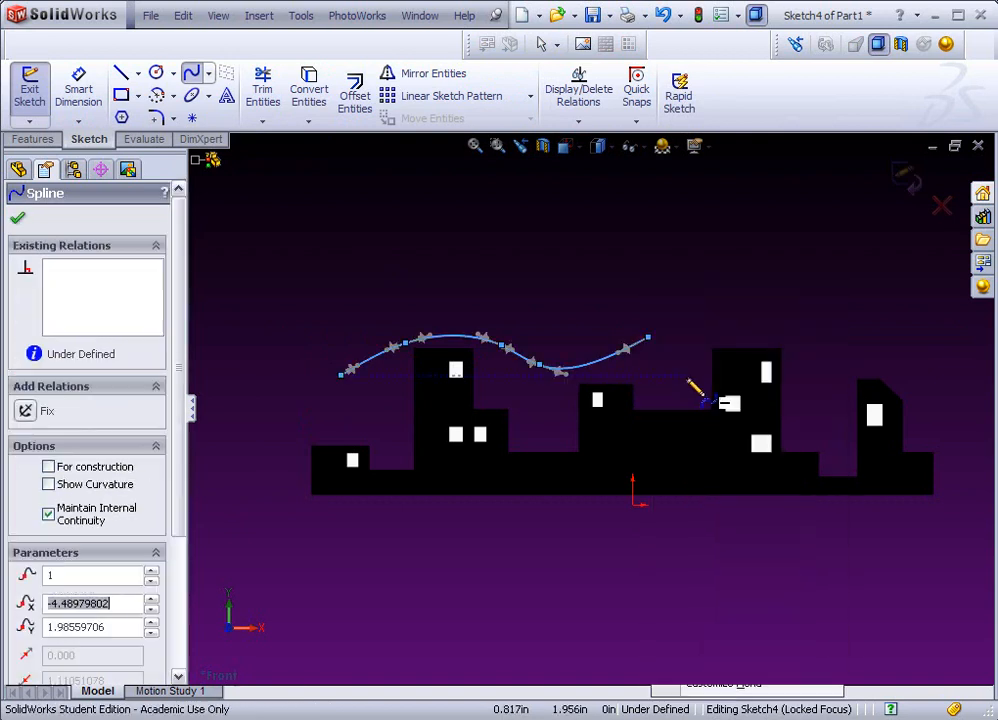
click(49, 468)
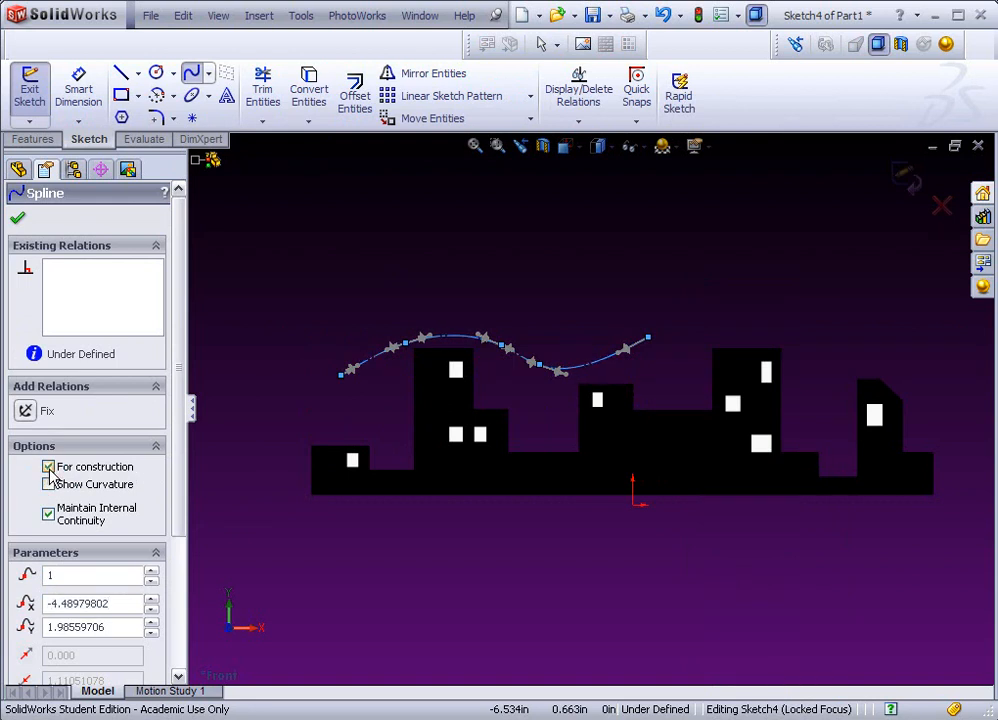
click(17, 218)
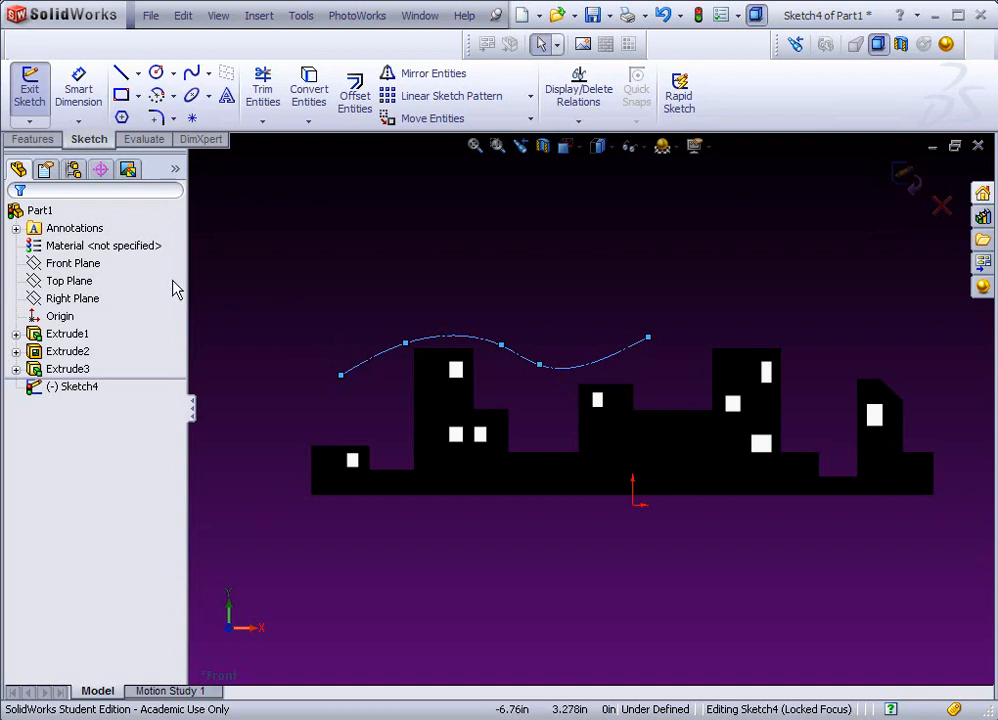
- Add the sketch text "Model Library" along the construction spline and turn off its document font
click(228, 102)
click(40, 381)
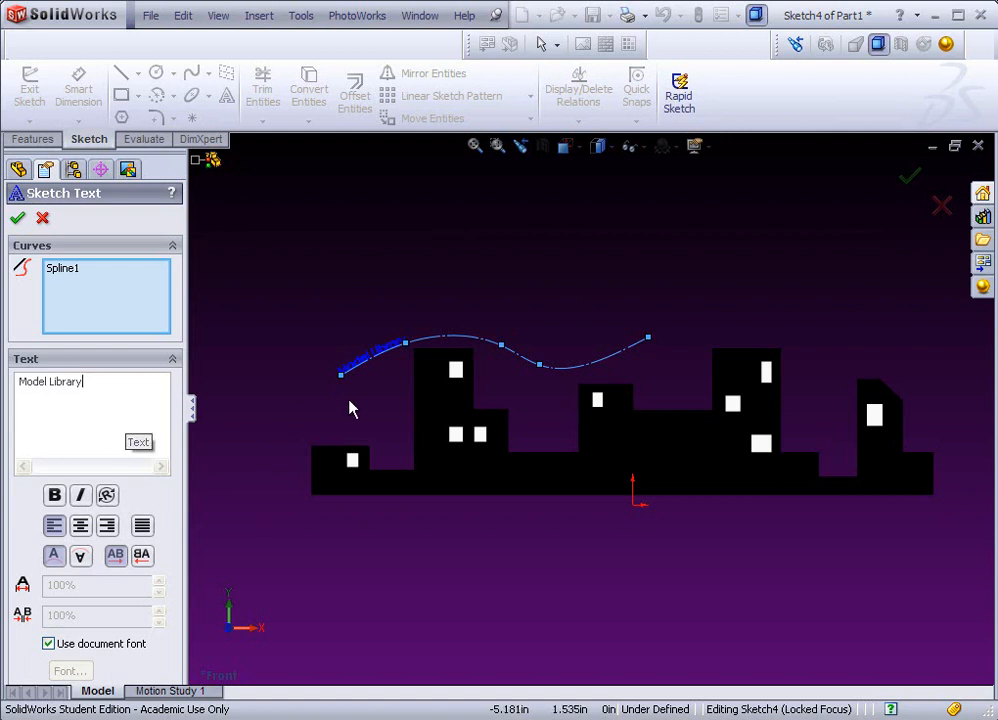
click(49, 644)
- Set the sketch text's font to Aero with the Regular style
click(68, 671)
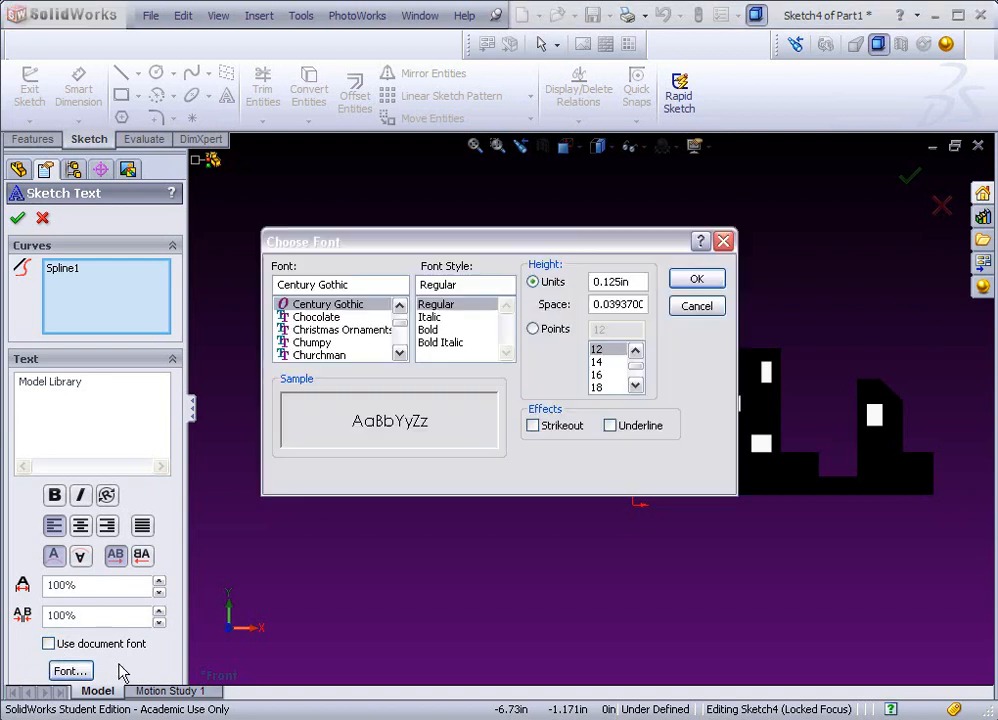
click(328, 318)
click(330, 330)
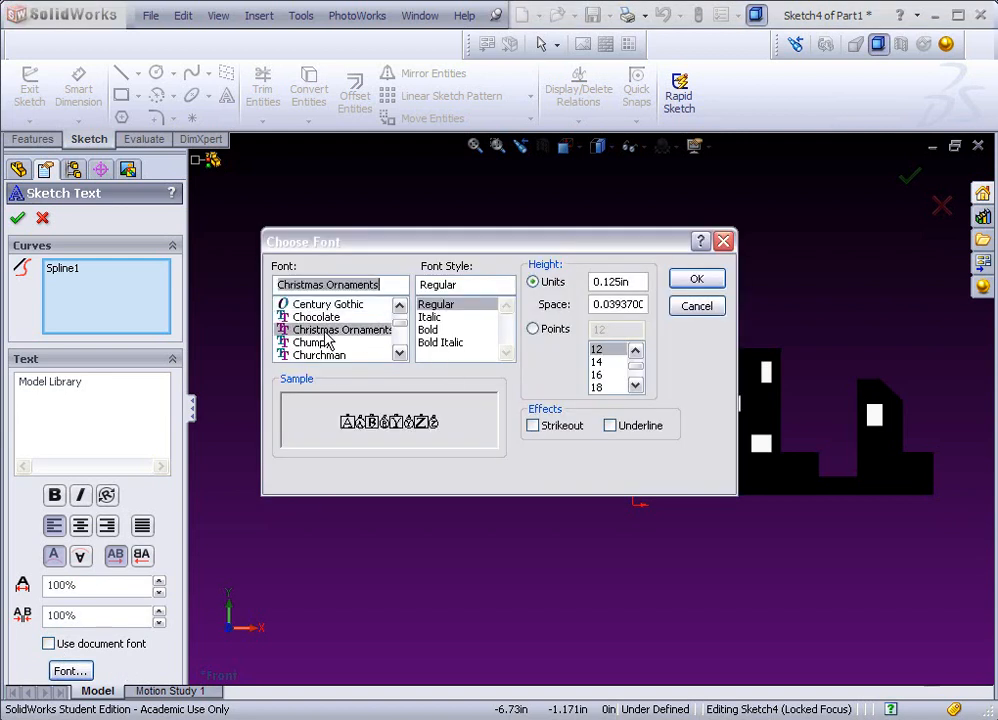
click(323, 355)
click(403, 339)
click(401, 341)
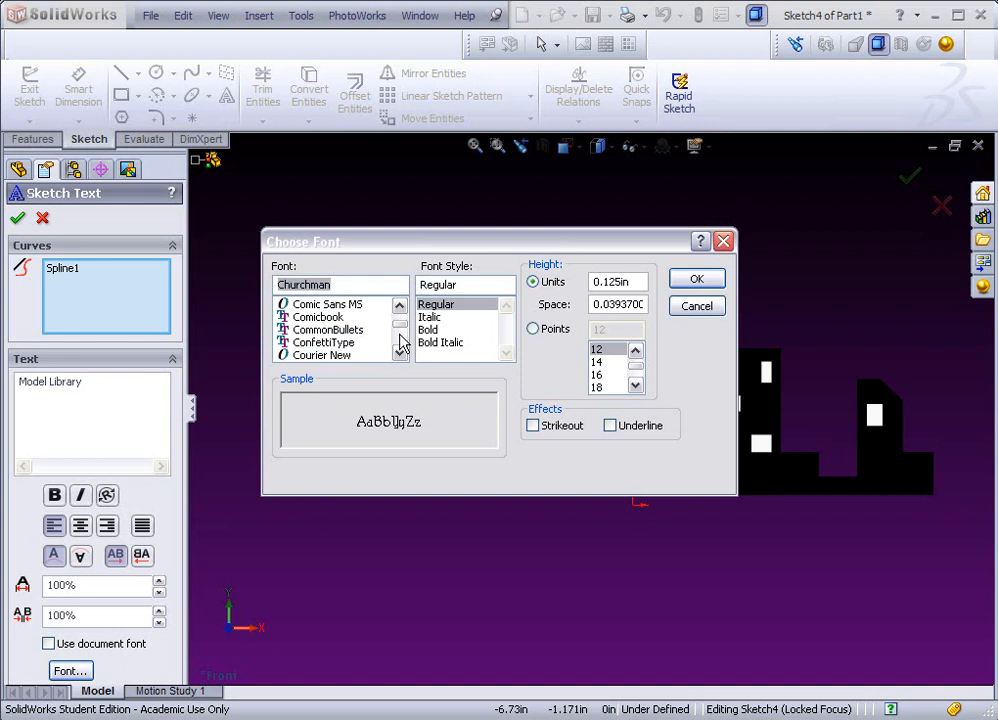
click(398, 343)
drag(400, 324, 400, 314)
click(314, 356)
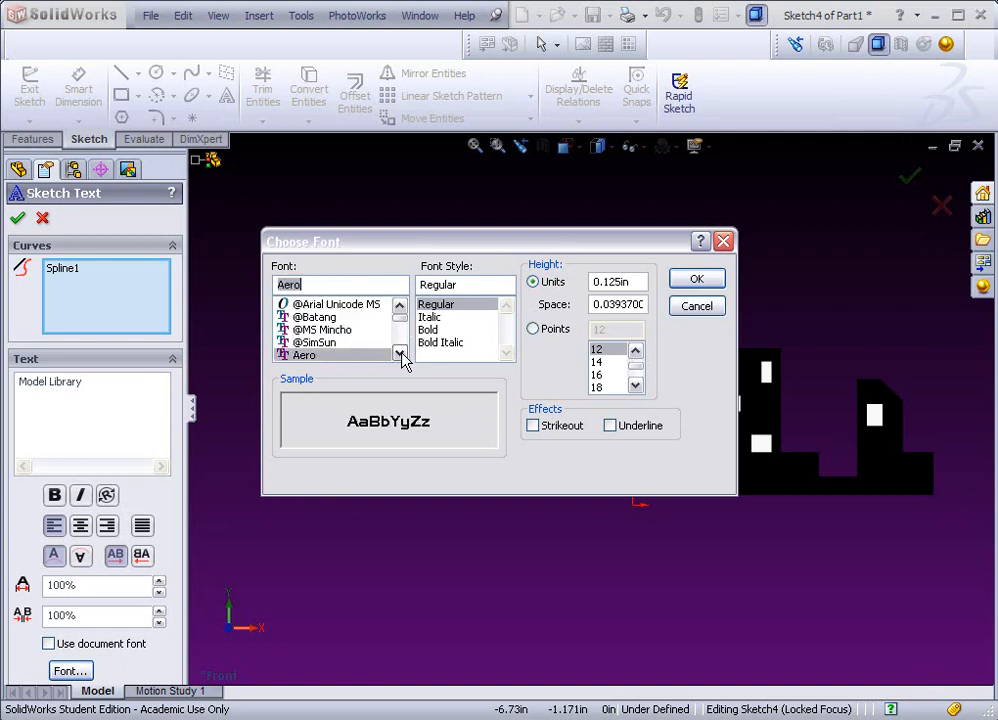
click(434, 317)
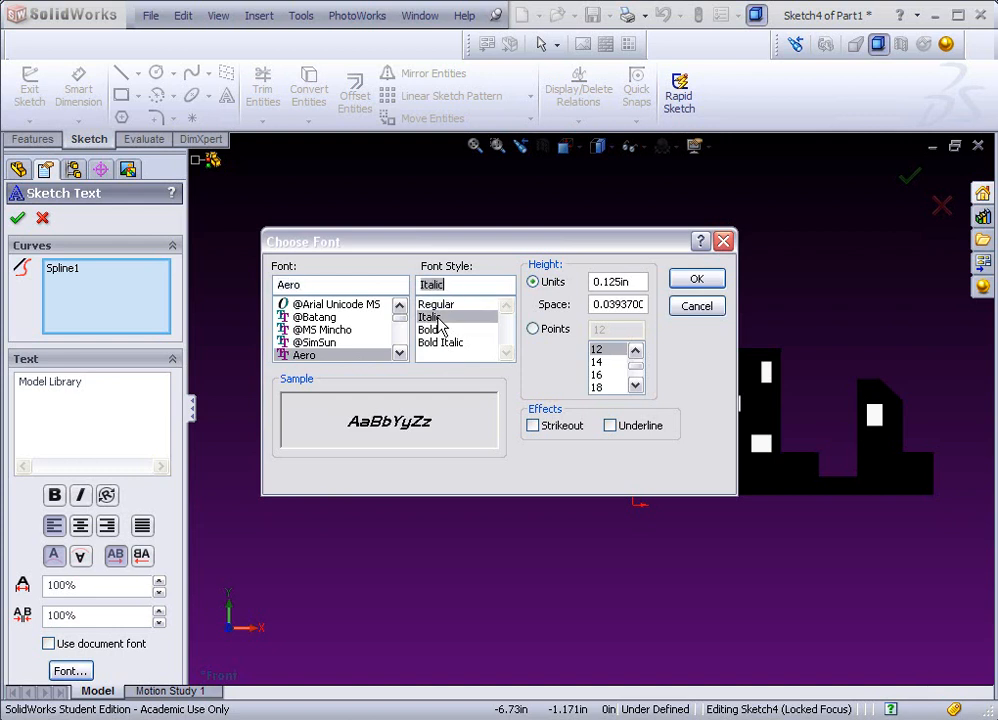
click(441, 305)
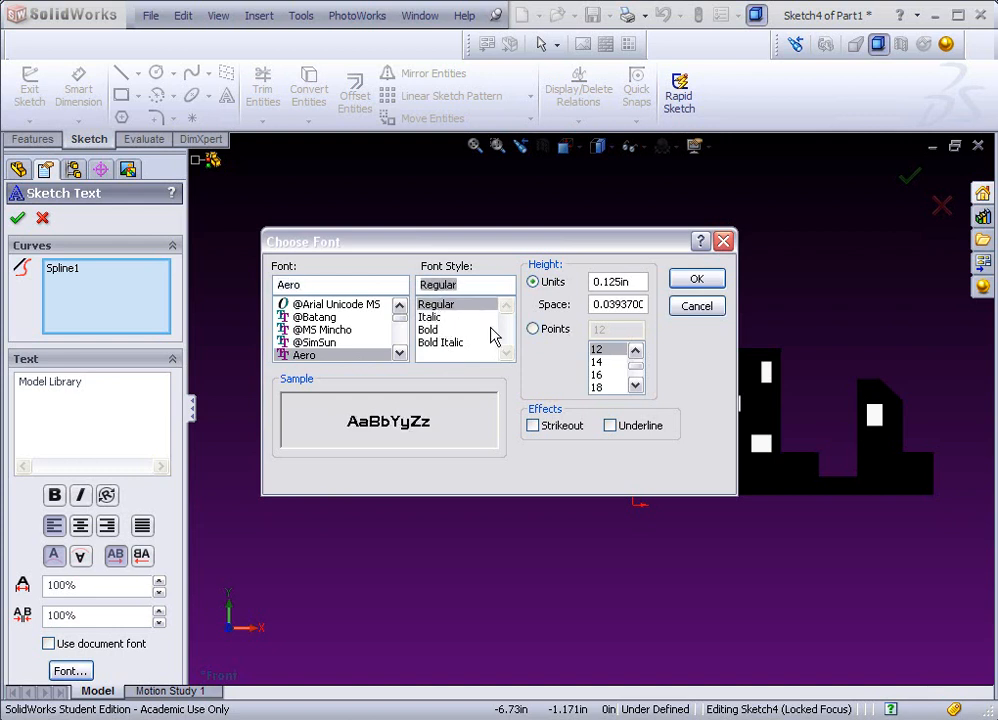
- Set the sketch text's height to 30 points and center the text along the spline
click(533, 329)
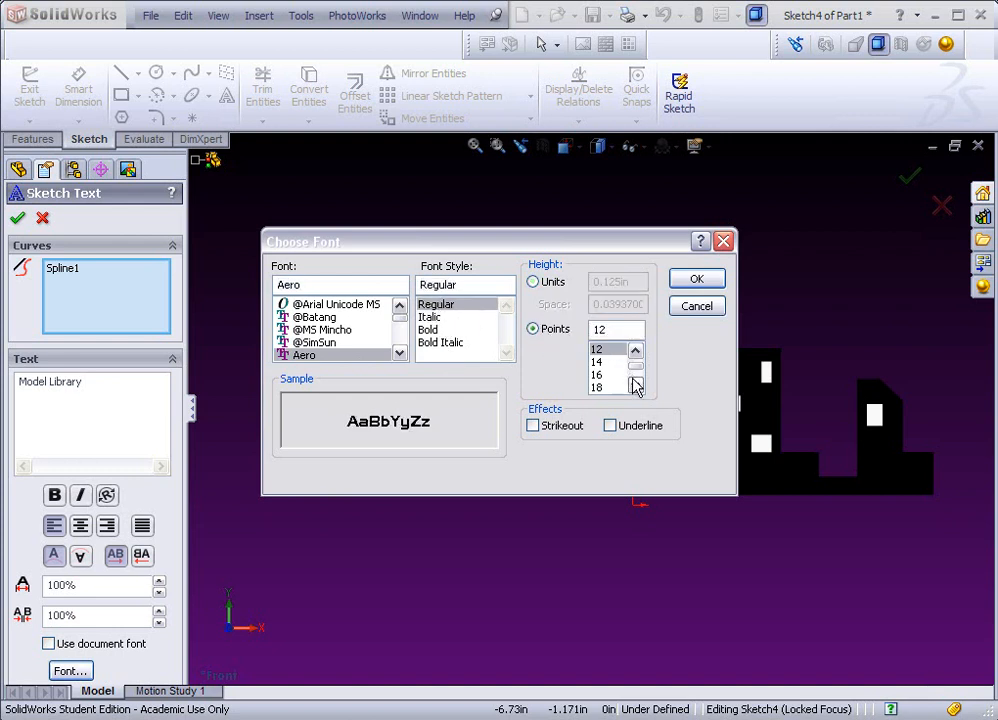
click(635, 385)
click(635, 385)
click(635, 385)
click(635, 385)
click(635, 385)
click(635, 385)
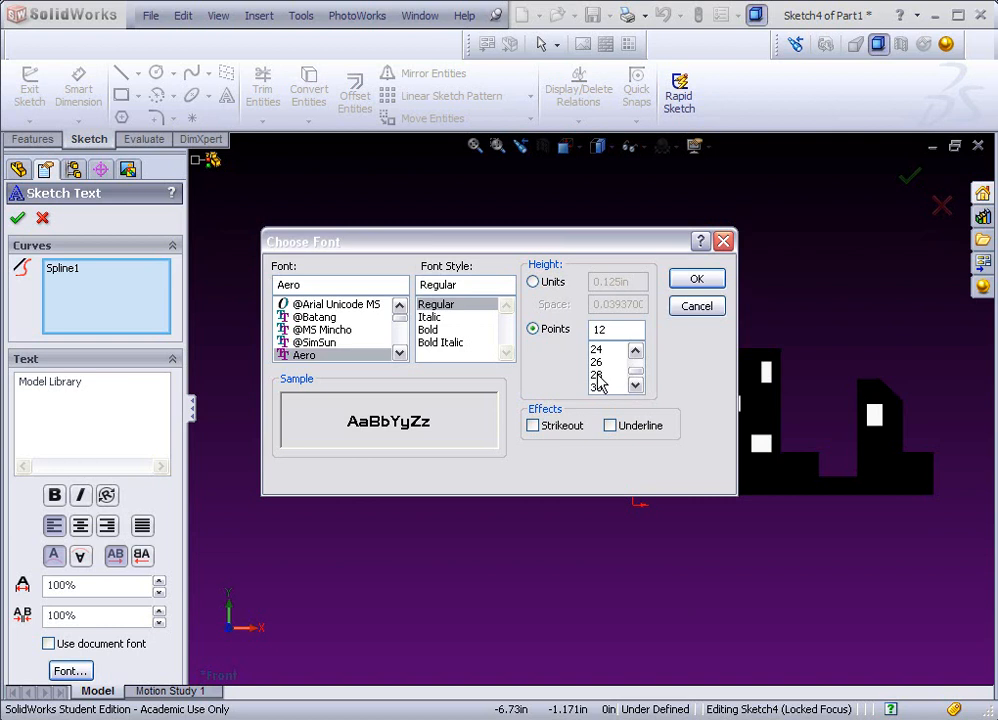
click(598, 387)
click(698, 283)
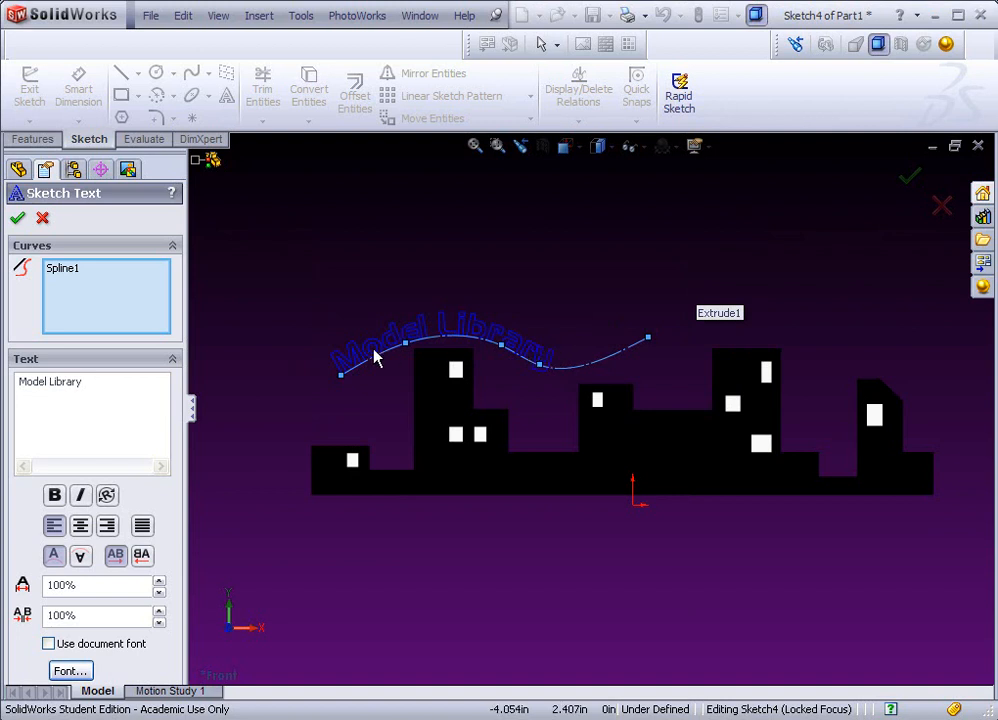
click(81, 526)
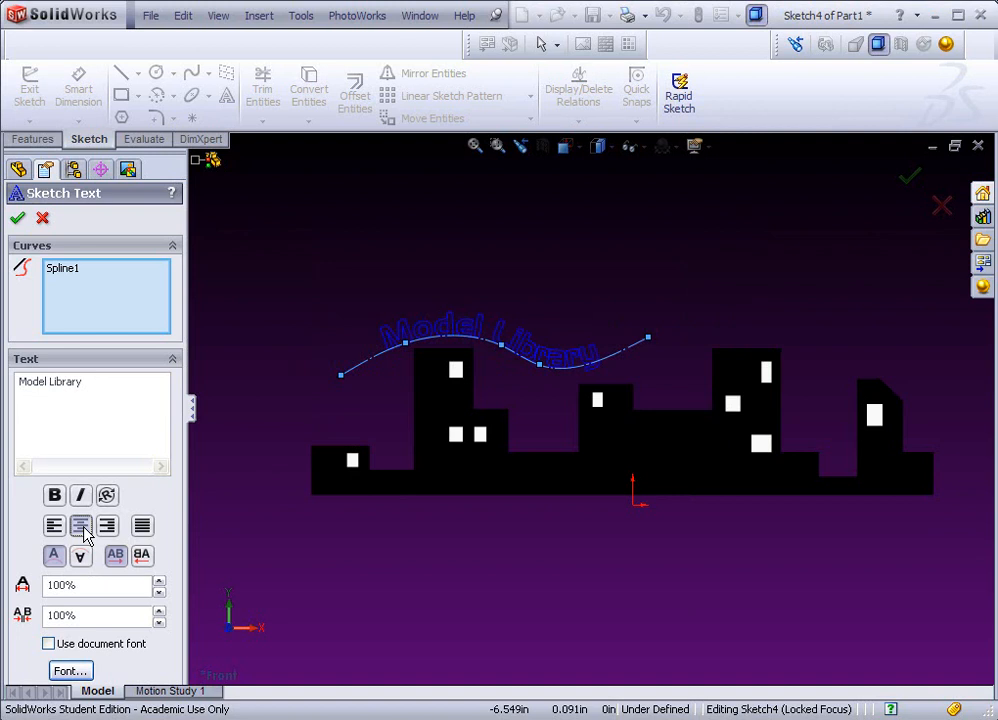
- Set the centered sketch text's character spacing to 120% and extrude the "Model Library" text
click(142, 527)
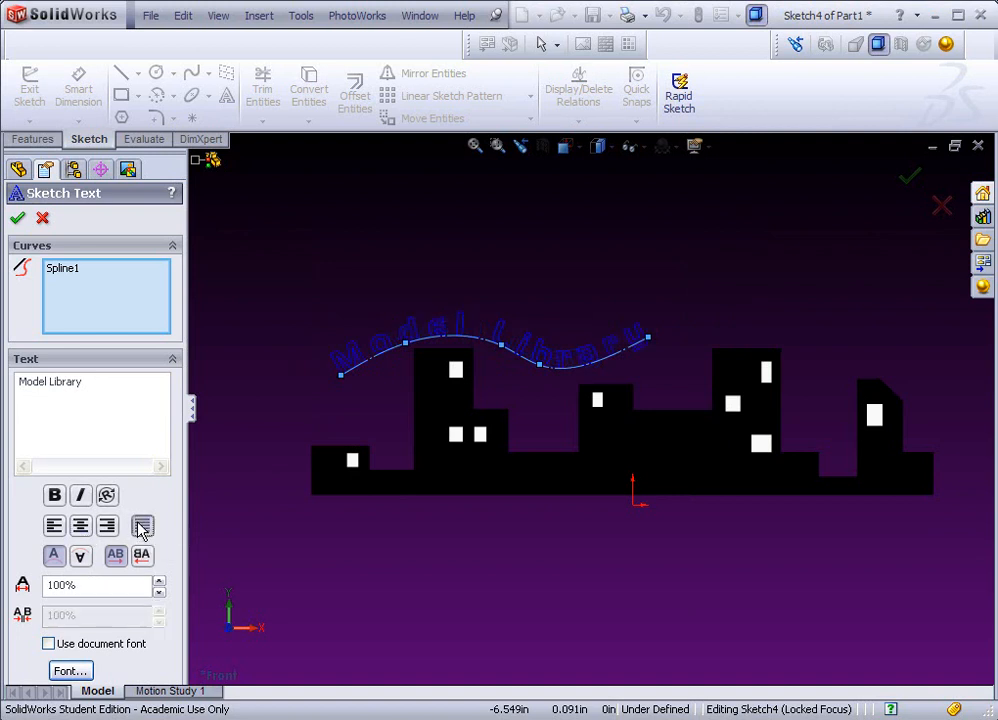
click(82, 527)
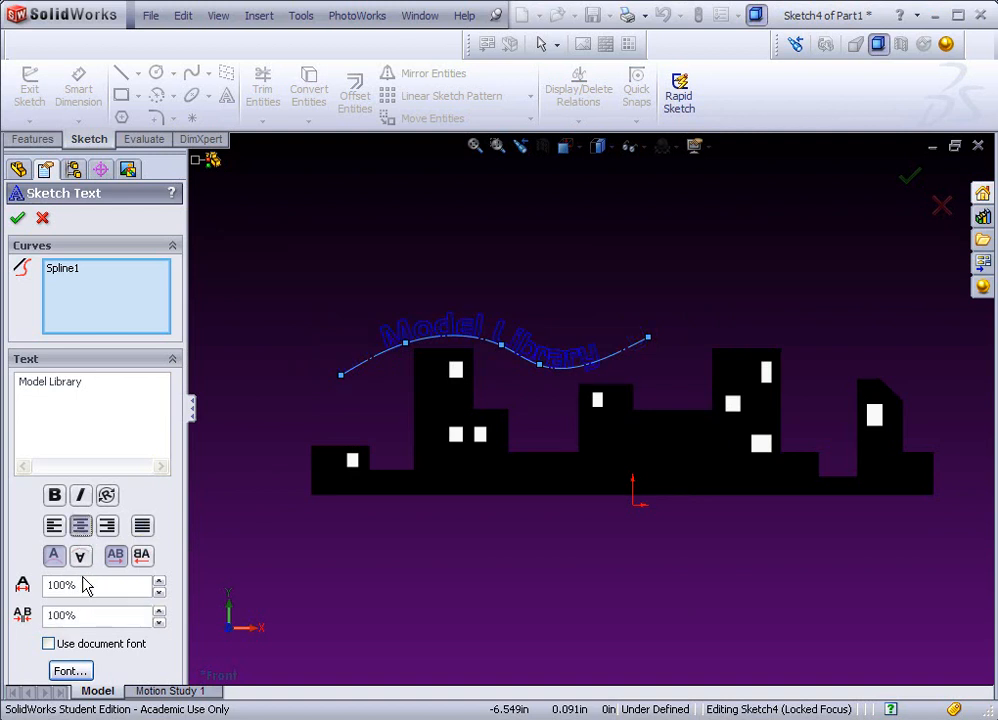
click(158, 611)
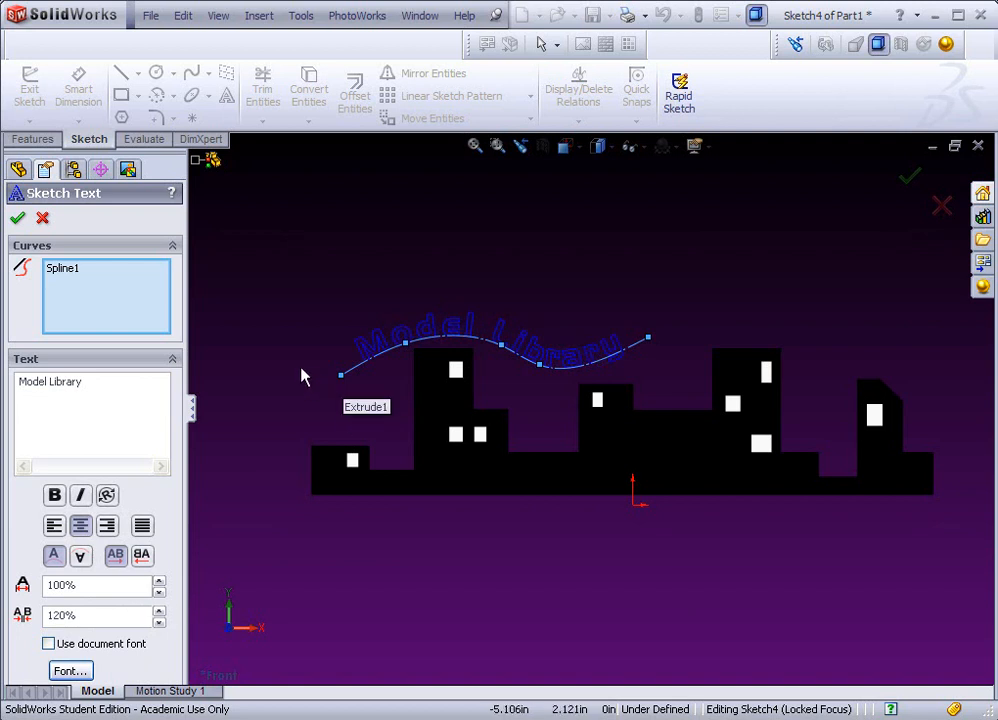
click(18, 222)
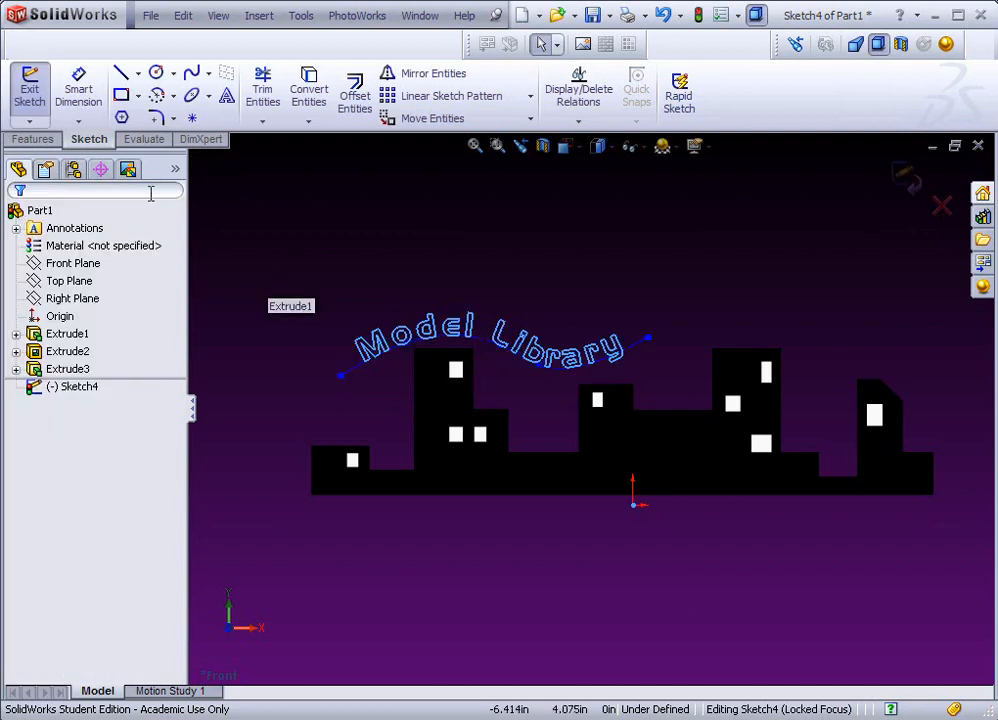
click(30, 140)
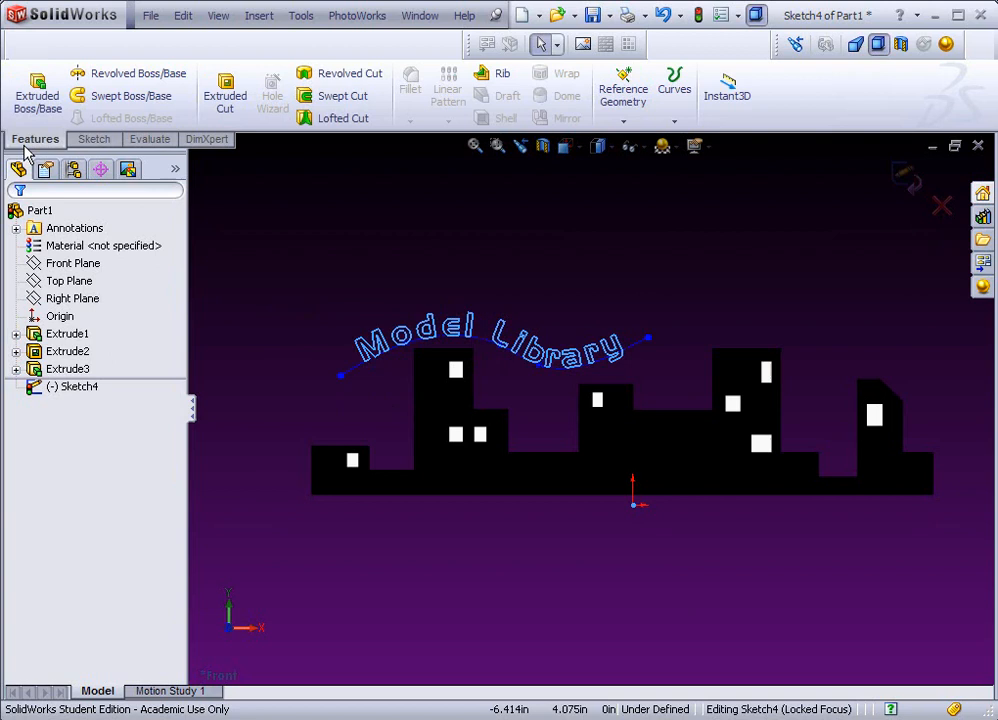
click(46, 87)
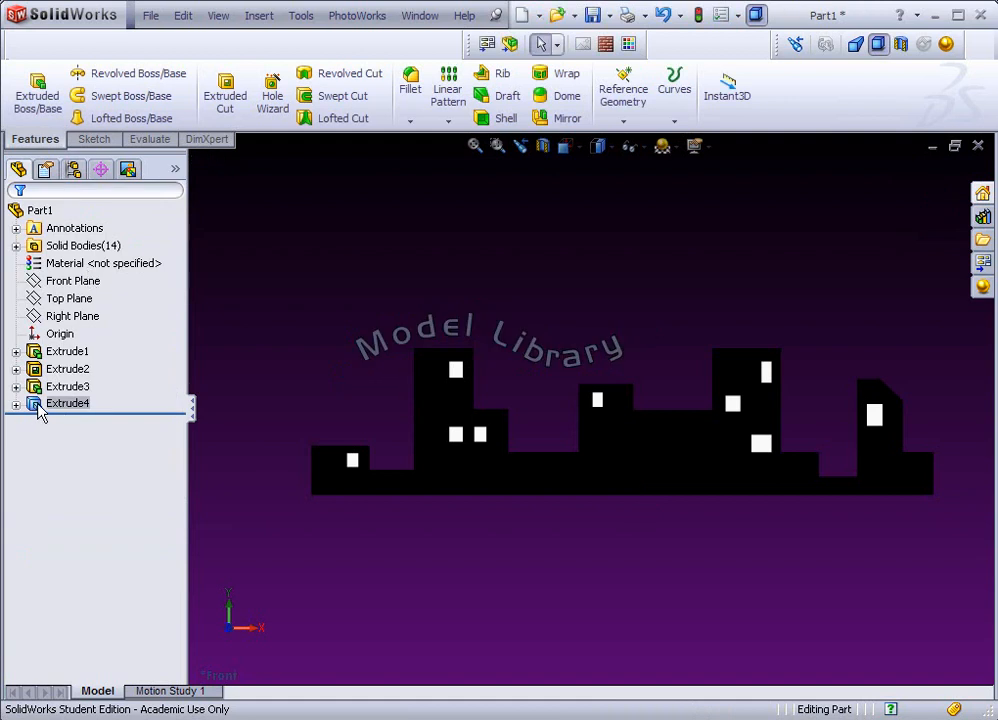
- Color the extruded "Model Library" text light green and brighten it through its optical properties
click(628, 44)
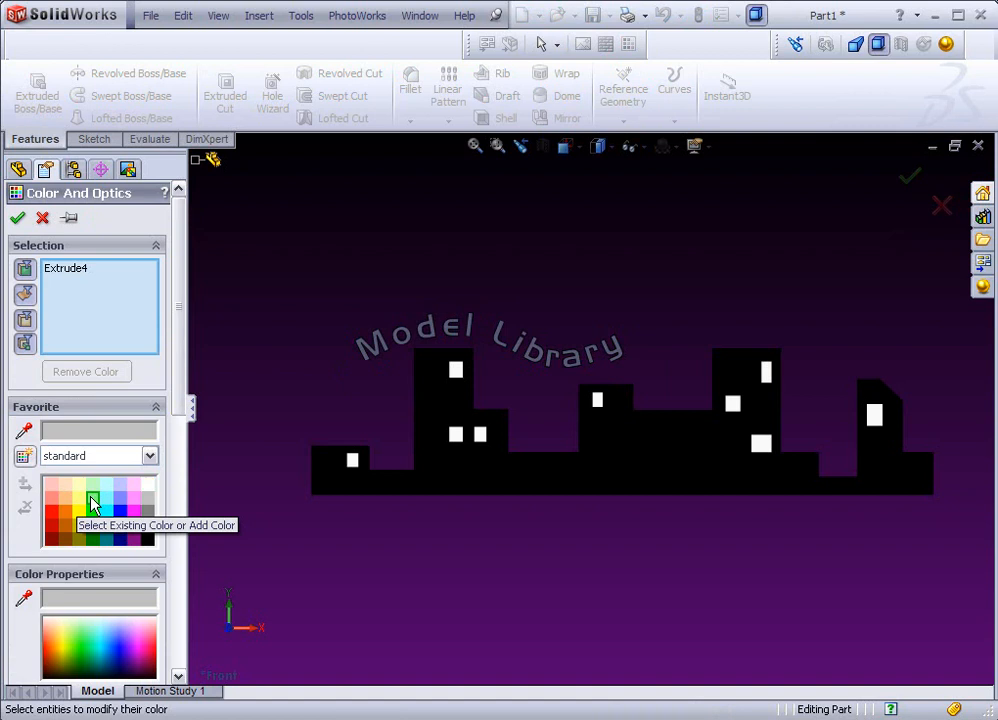
click(92, 498)
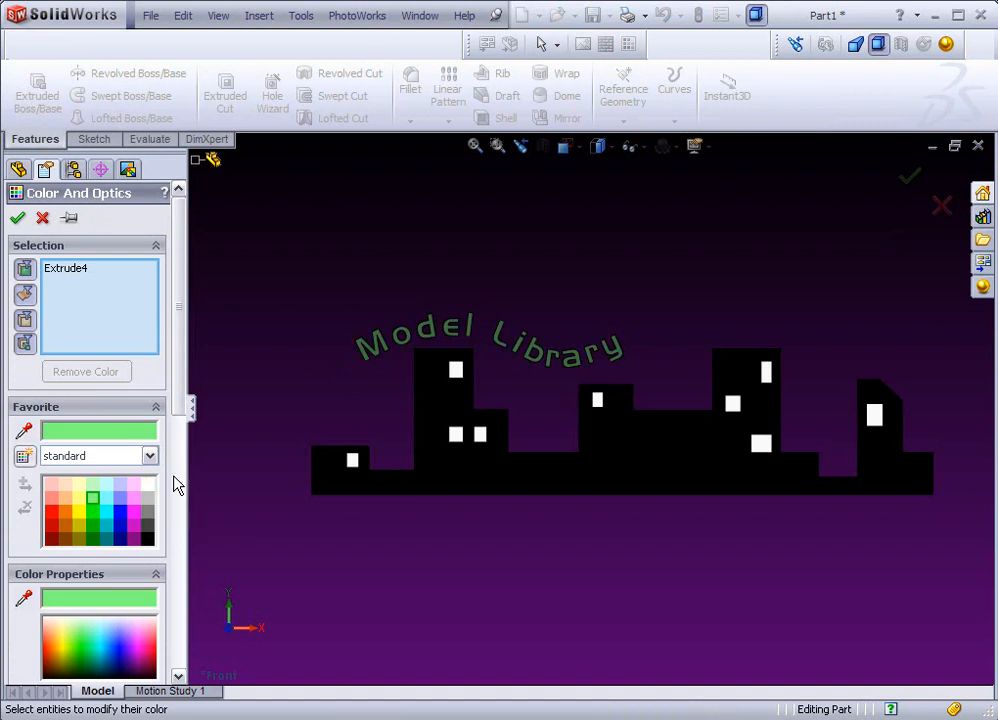
drag(178, 406, 174, 653)
drag(21, 632, 67, 633)
click(67, 620)
drag(181, 553, 171, 301)
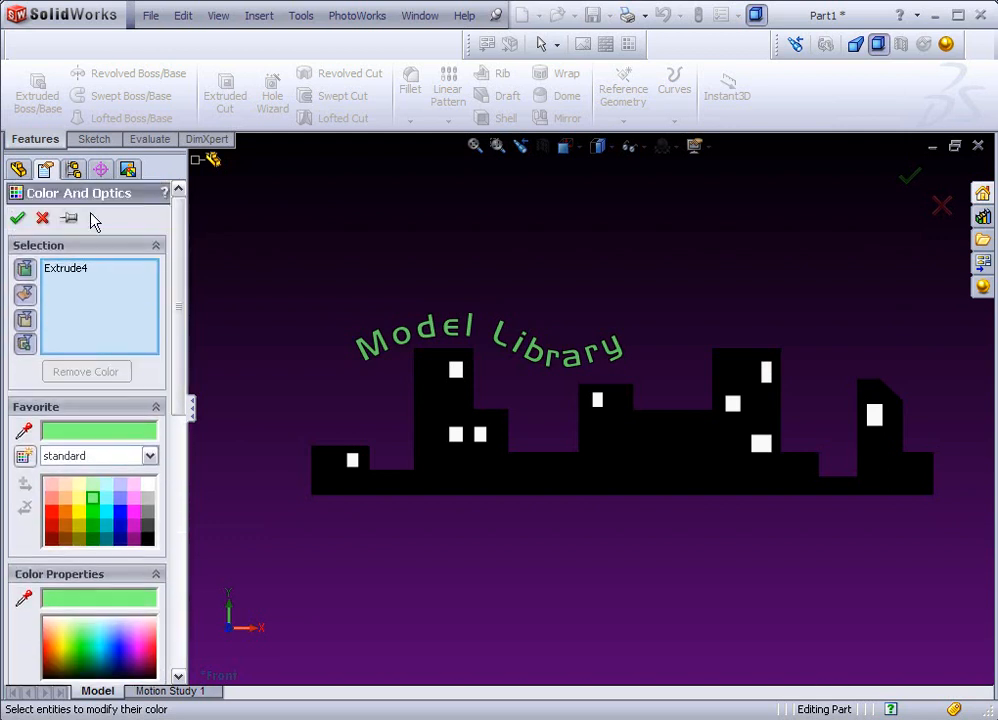
click(17, 217)
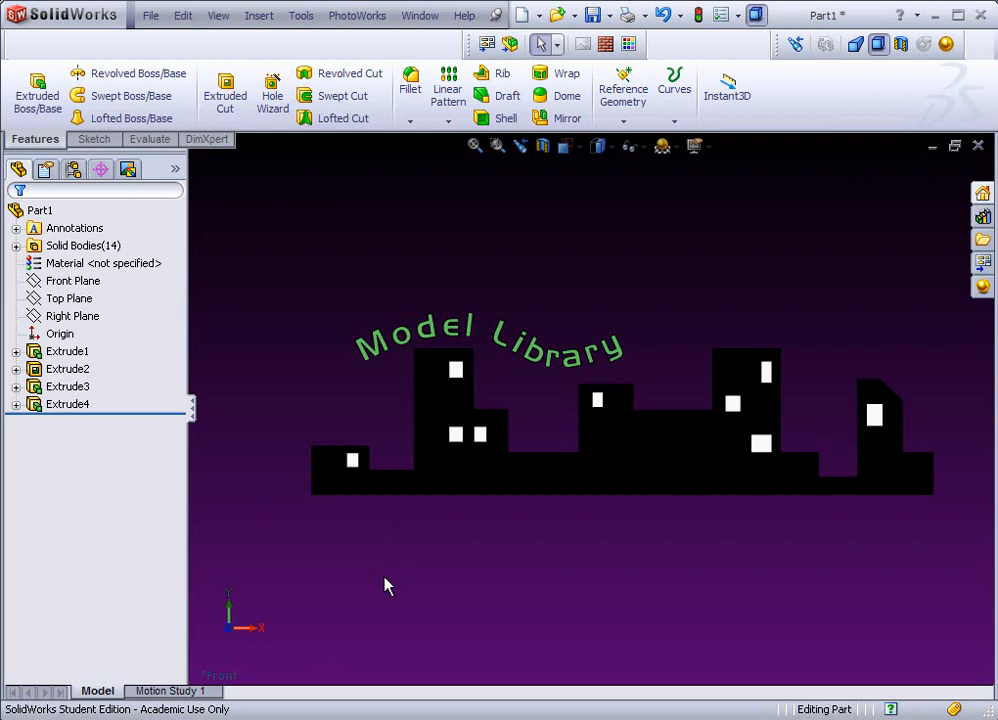
- Switch to FrontPage and paste the captured SolidWorks window image into new_page_1.htm
key(alt+Tab)
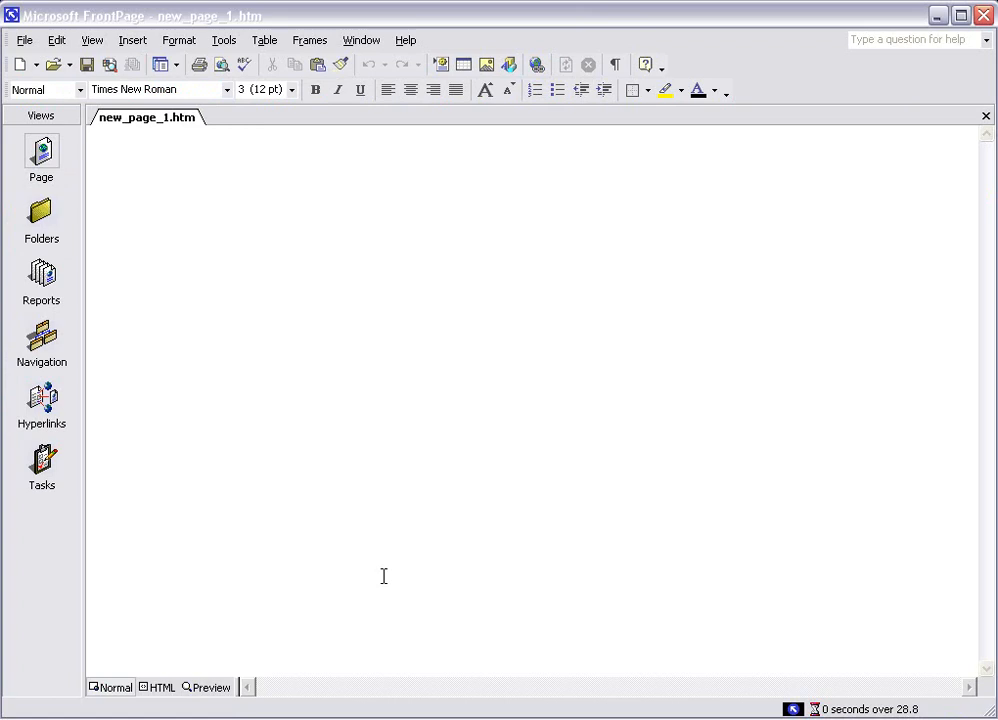
key(ctrl+v)
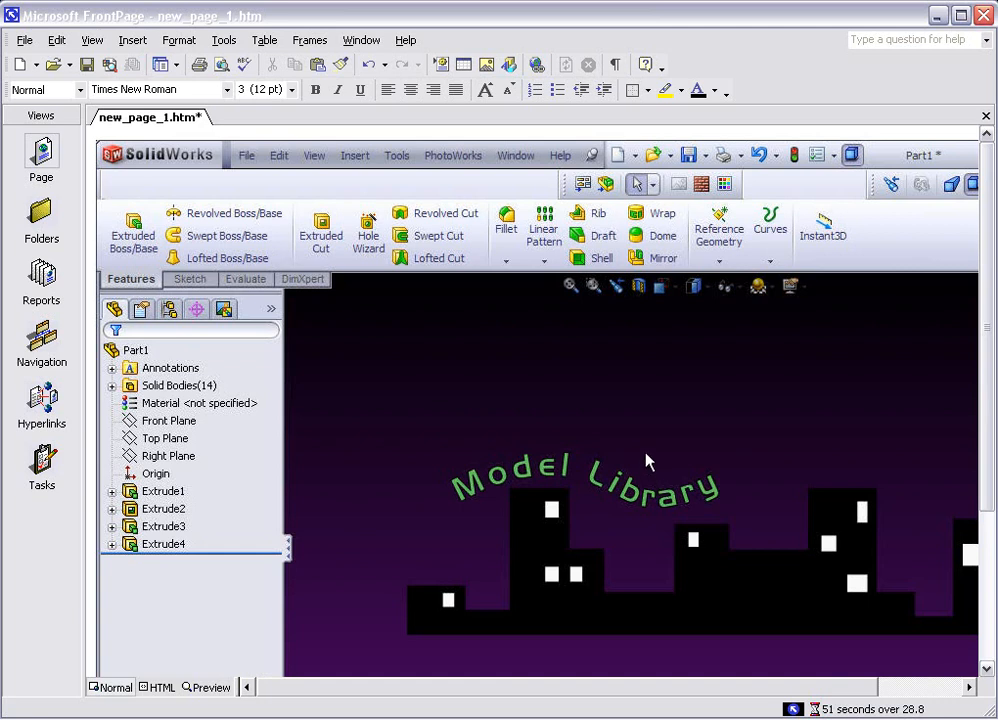
- Crop the pasted picture to the skyline and "Model Library" text, cutting along the buildings' outer sides and base
click(647, 461)
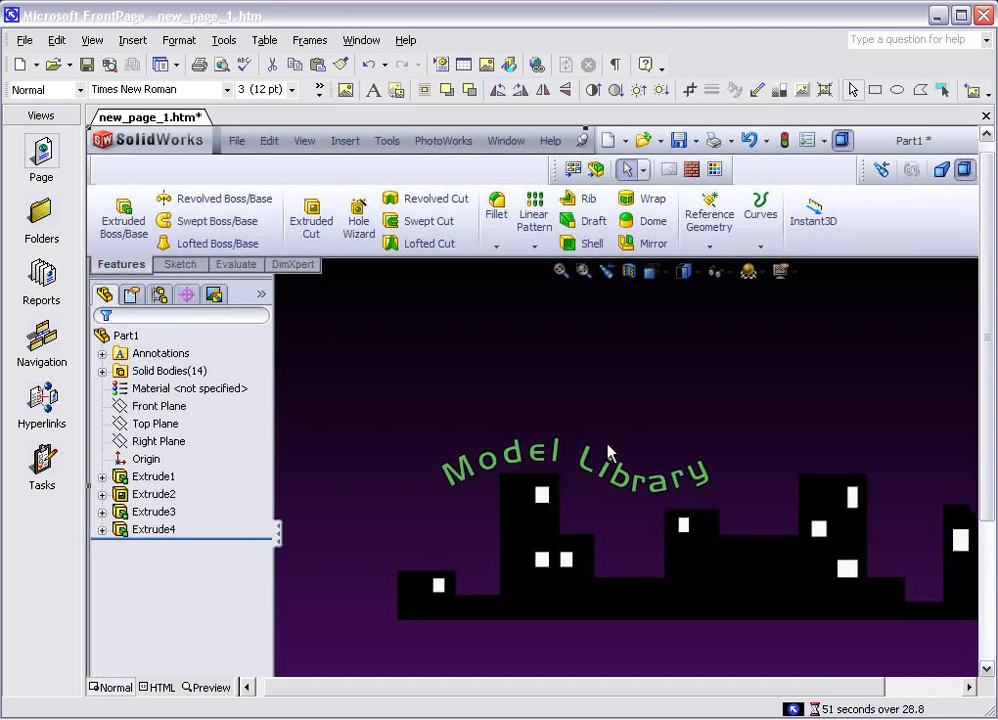
click(690, 91)
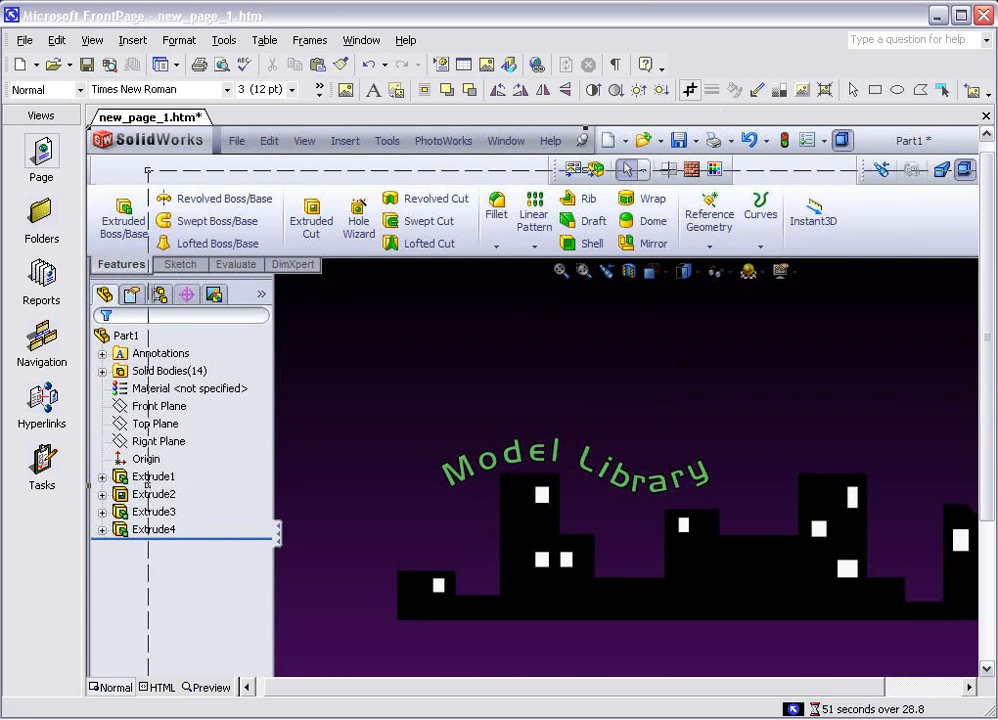
drag(147, 170, 360, 371)
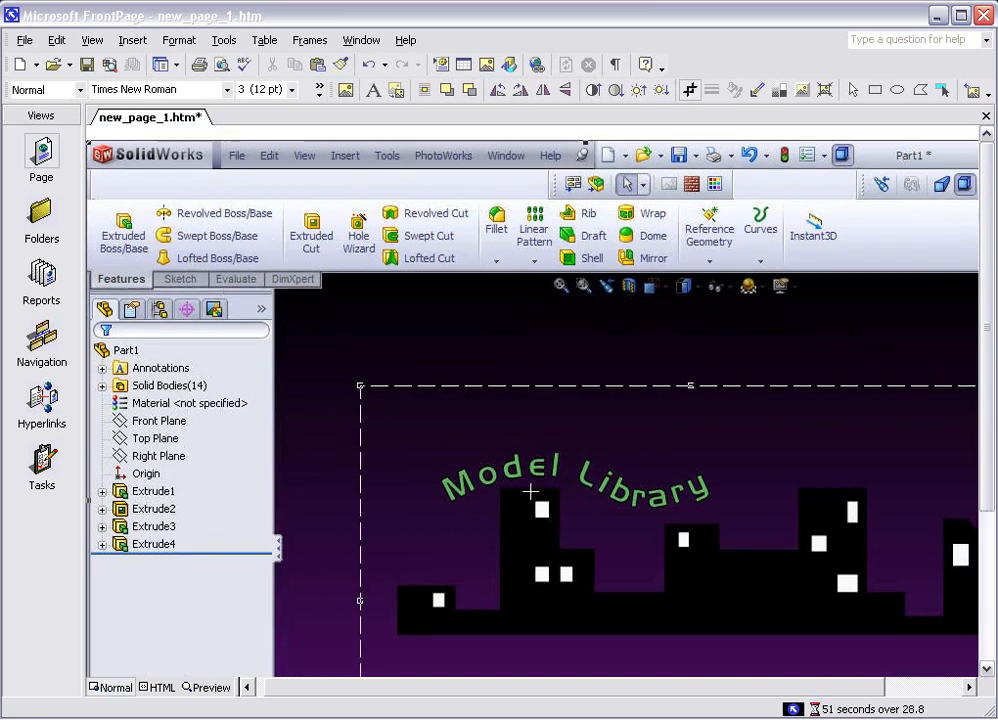
scroll(531, 490, down, 3)
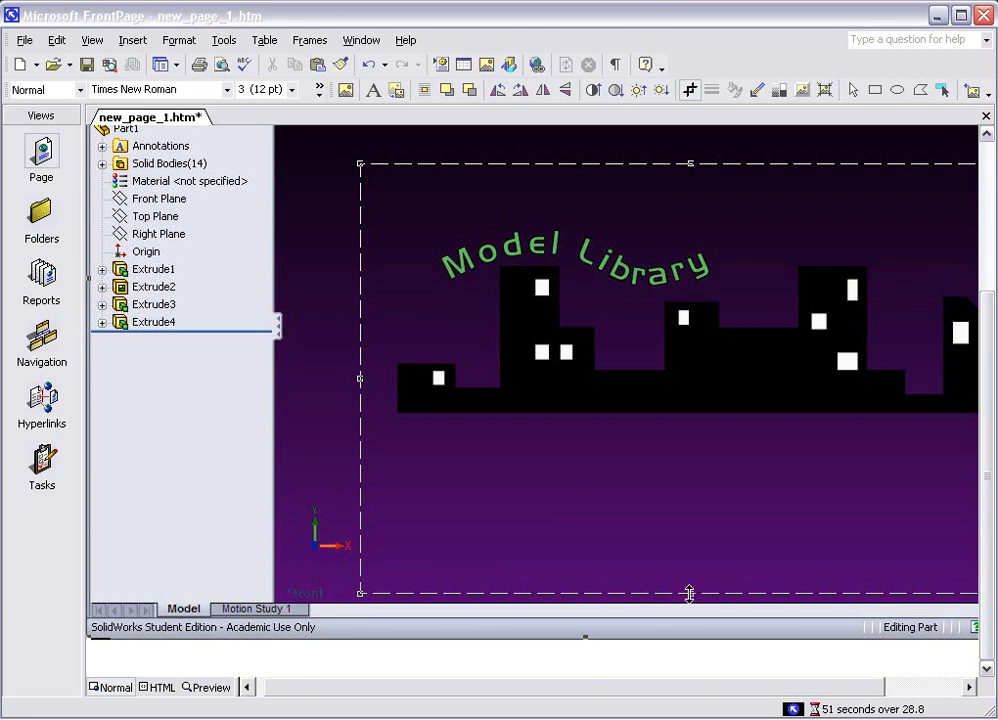
drag(690, 593, 688, 408)
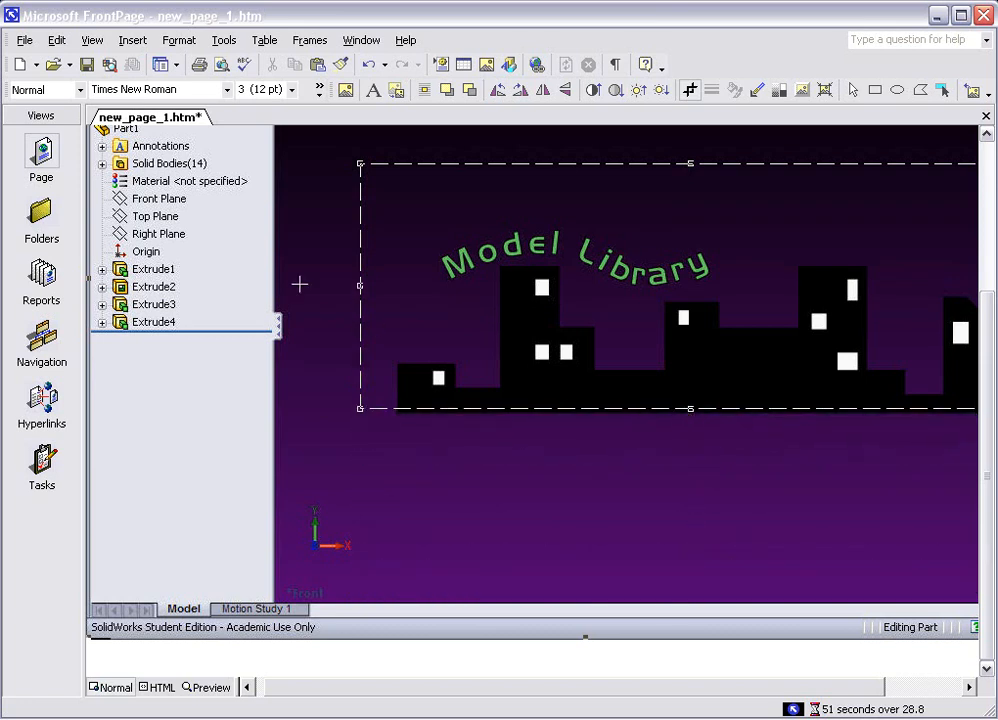
drag(363, 286, 397, 285)
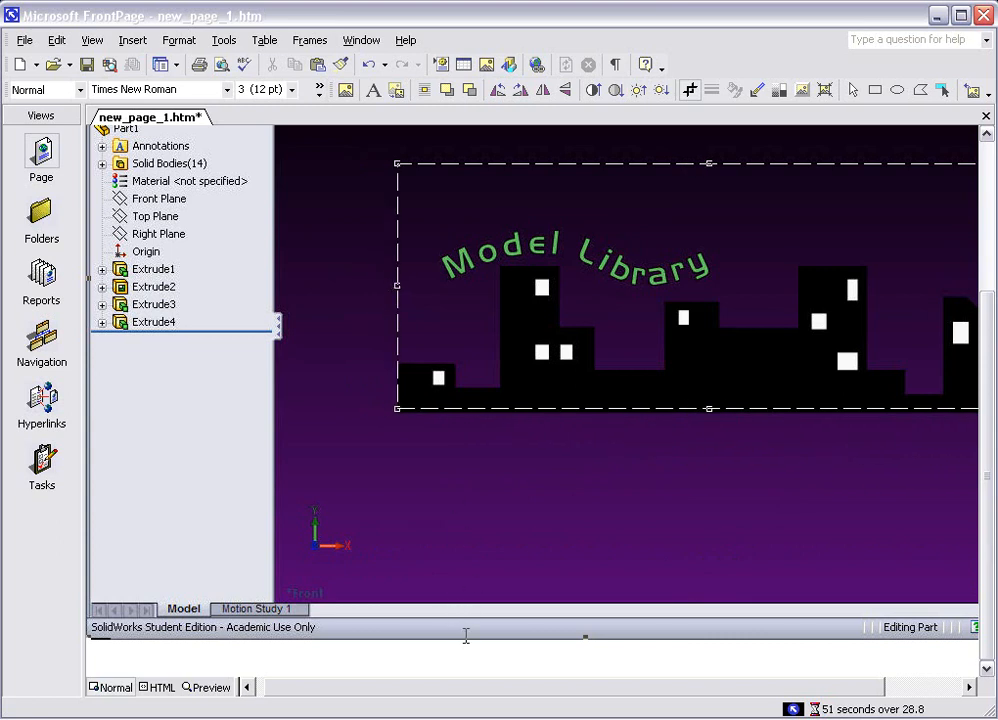
drag(457, 690, 531, 689)
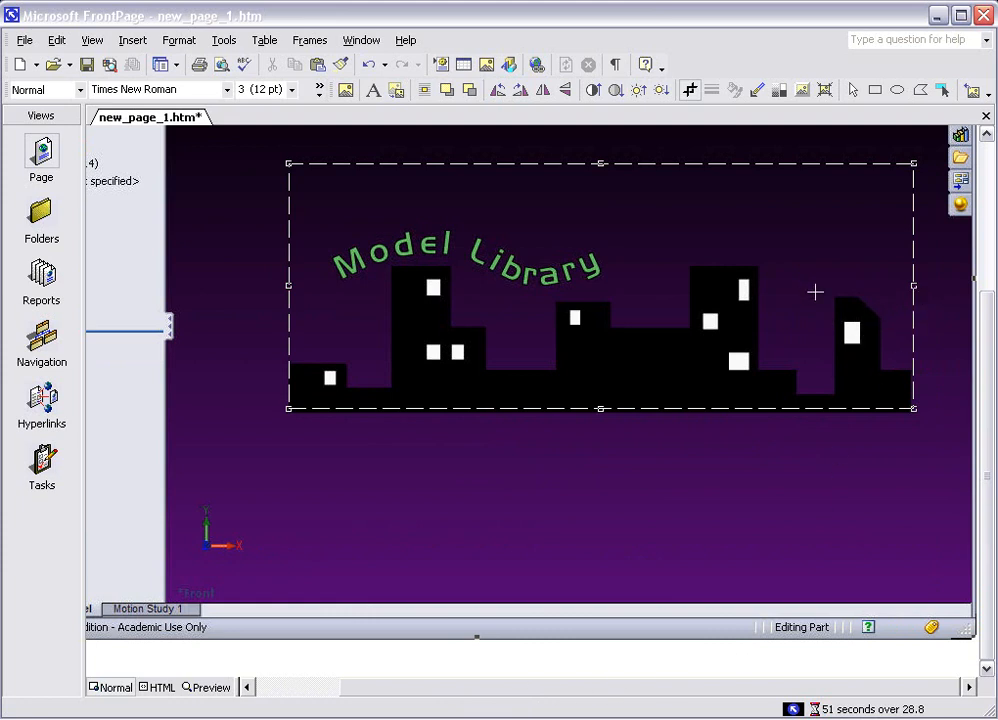
key(Return)
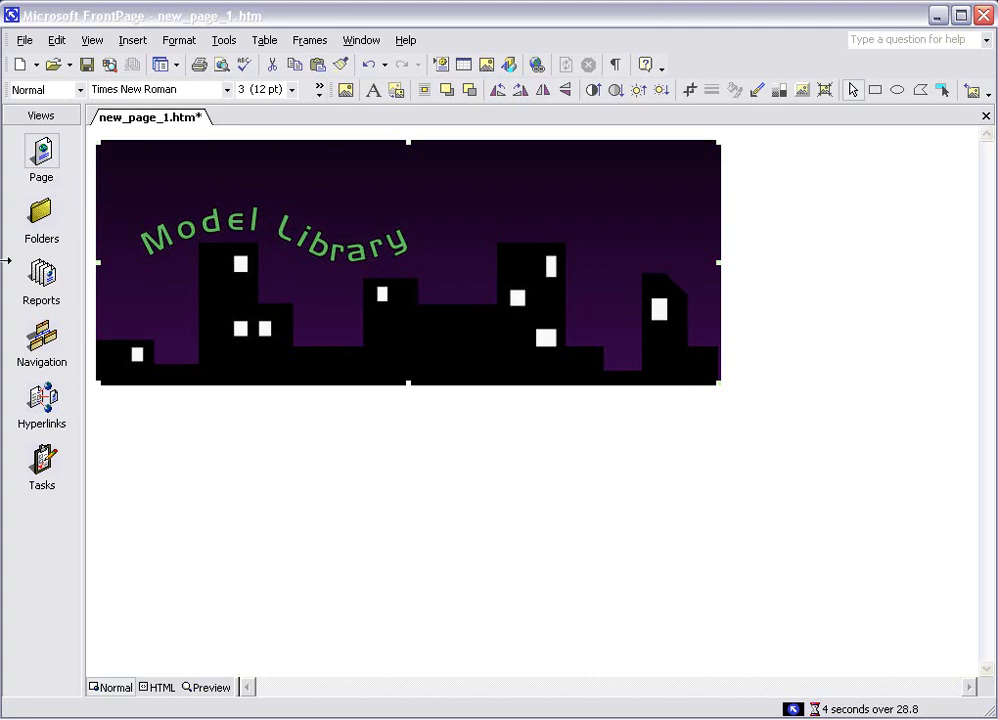
click(268, 423)
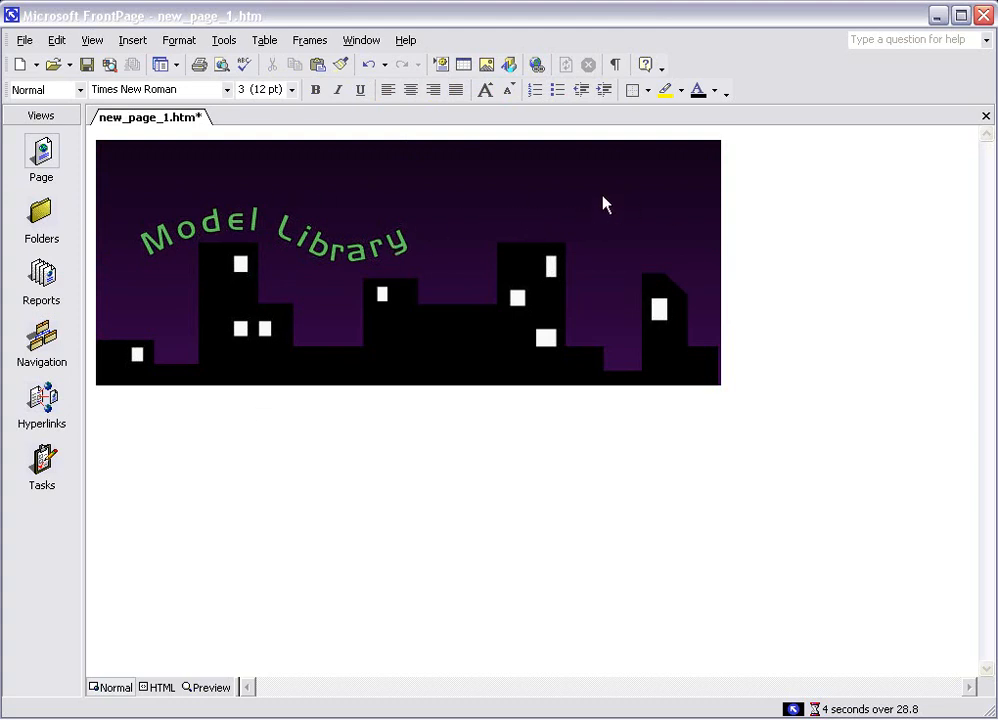
- Show the WordArt toolbar, look through its style gallery without inserting anything, and dock it beside the formatting tools
right_click(745, 96)
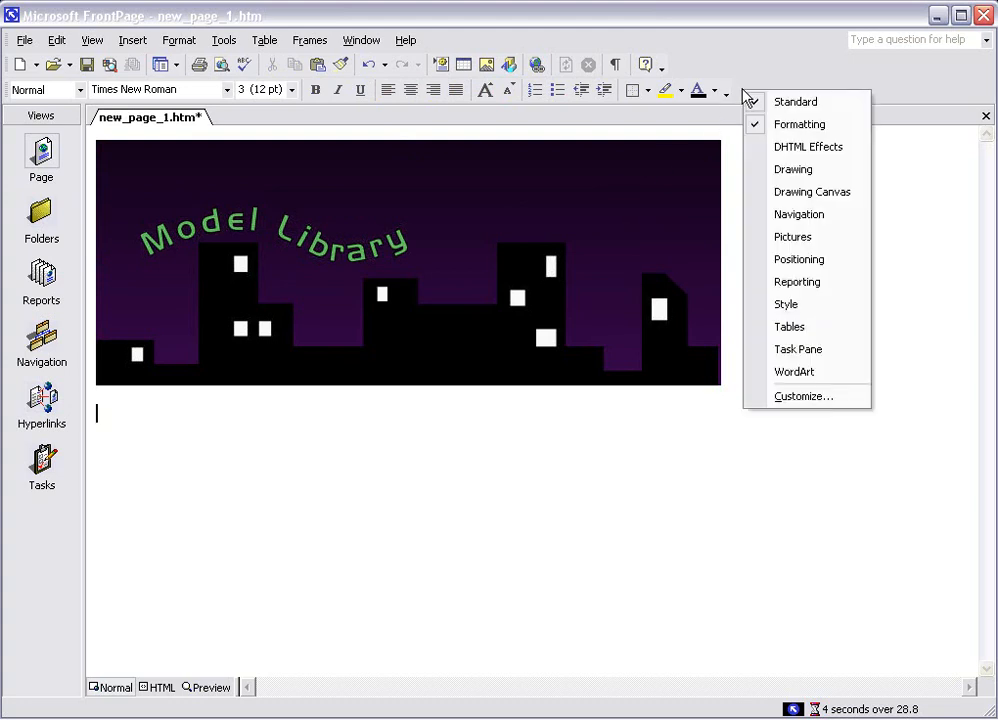
click(782, 371)
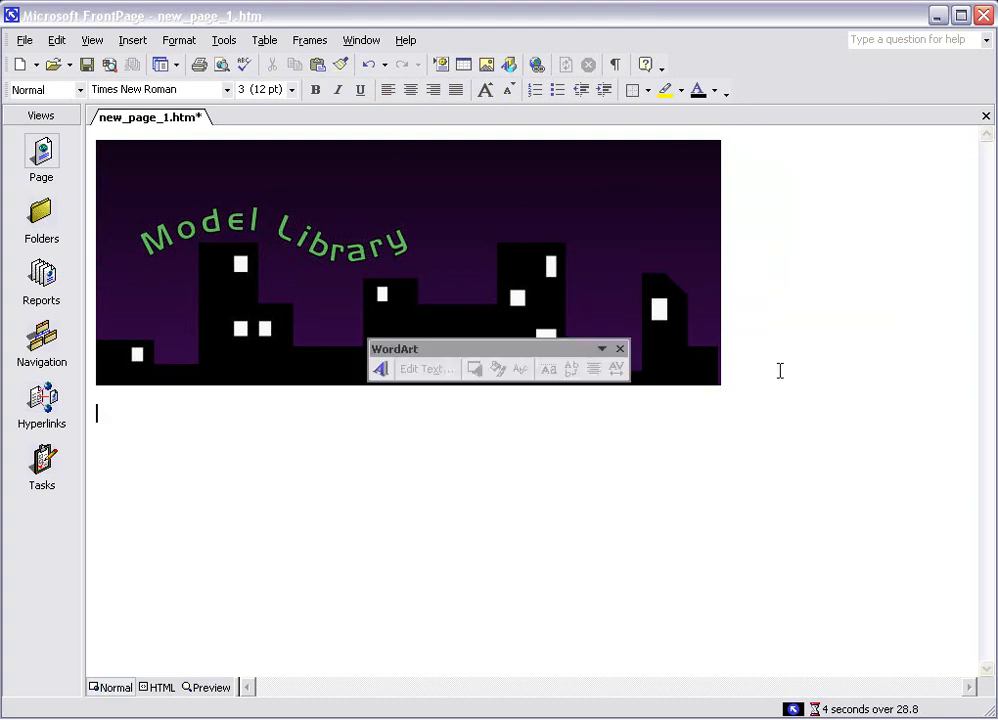
click(381, 370)
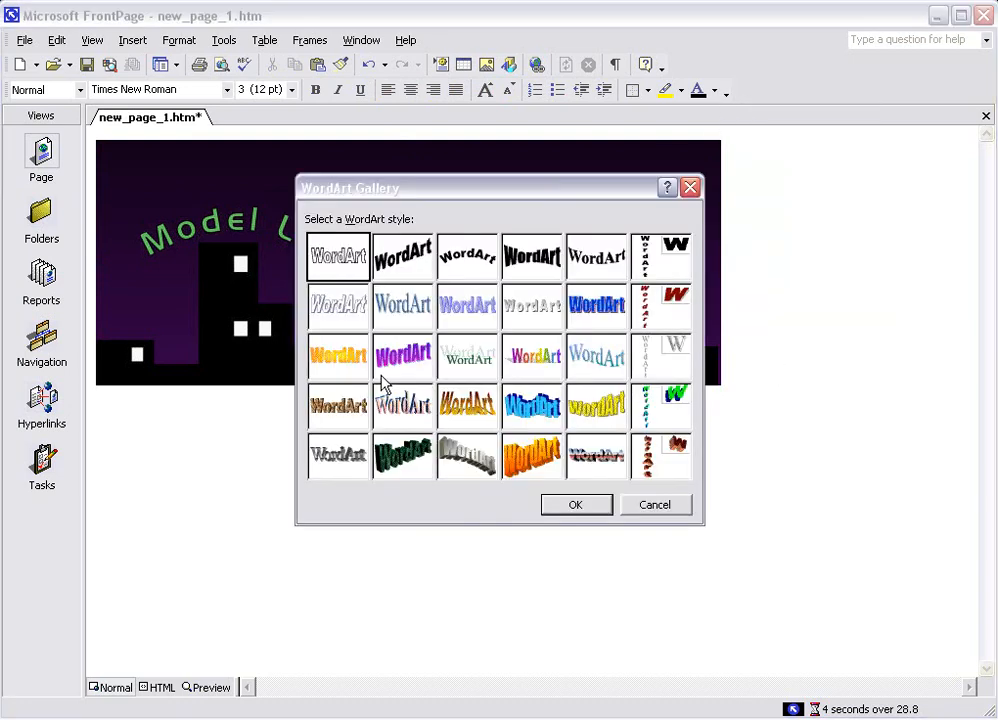
click(657, 507)
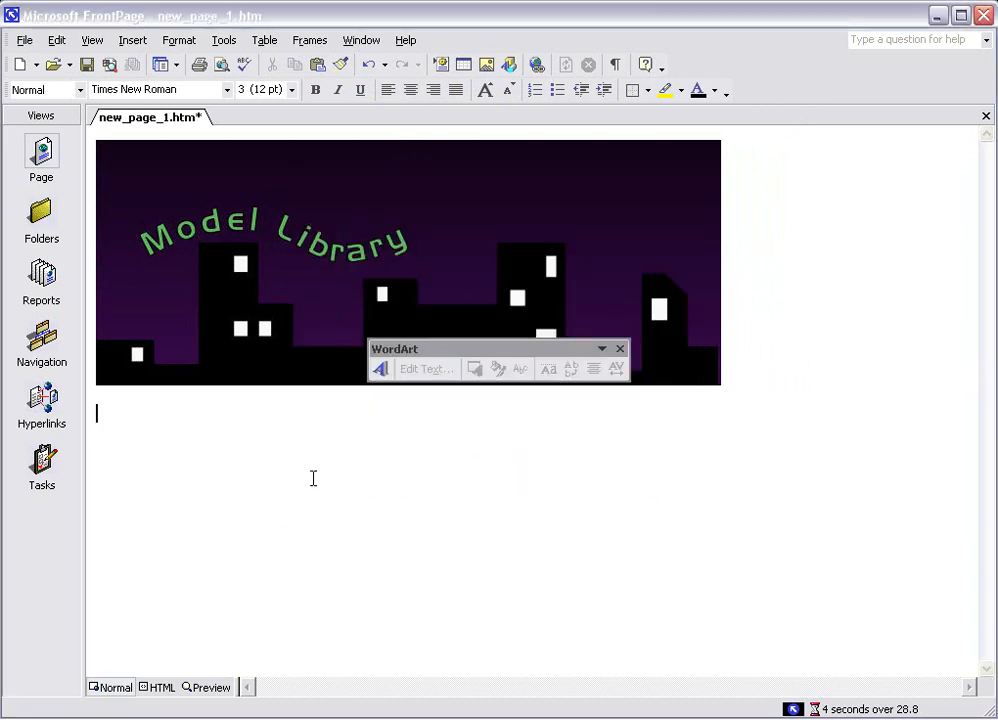
drag(503, 348, 829, 89)
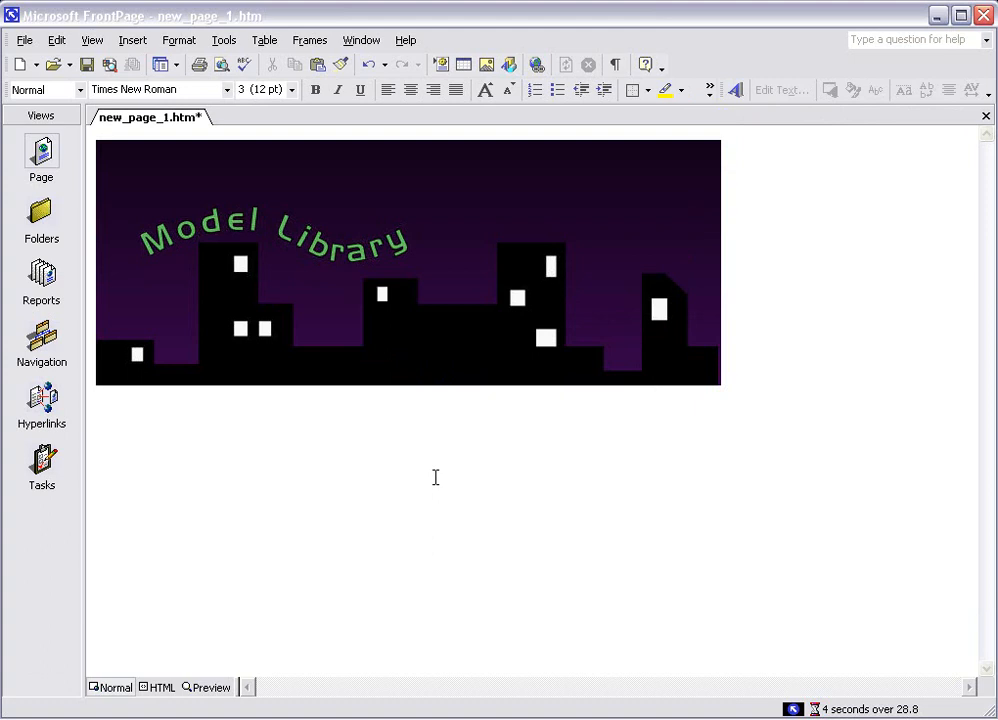
- Switch back to SolidWorks and create a new part document
key(alt+Tab)
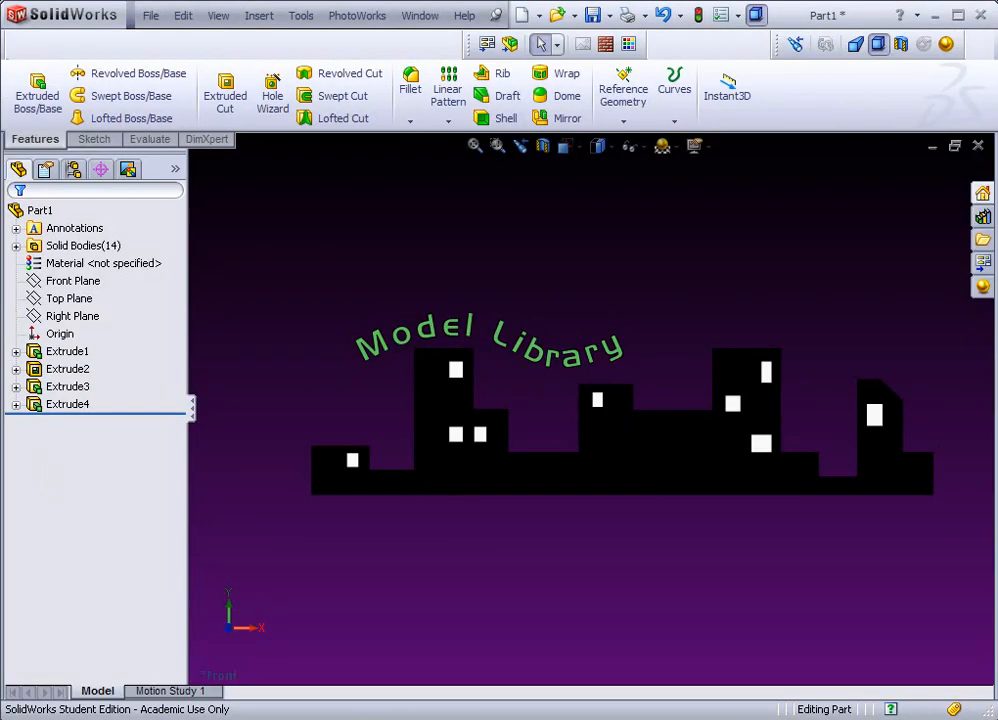
click(149, 16)
click(183, 43)
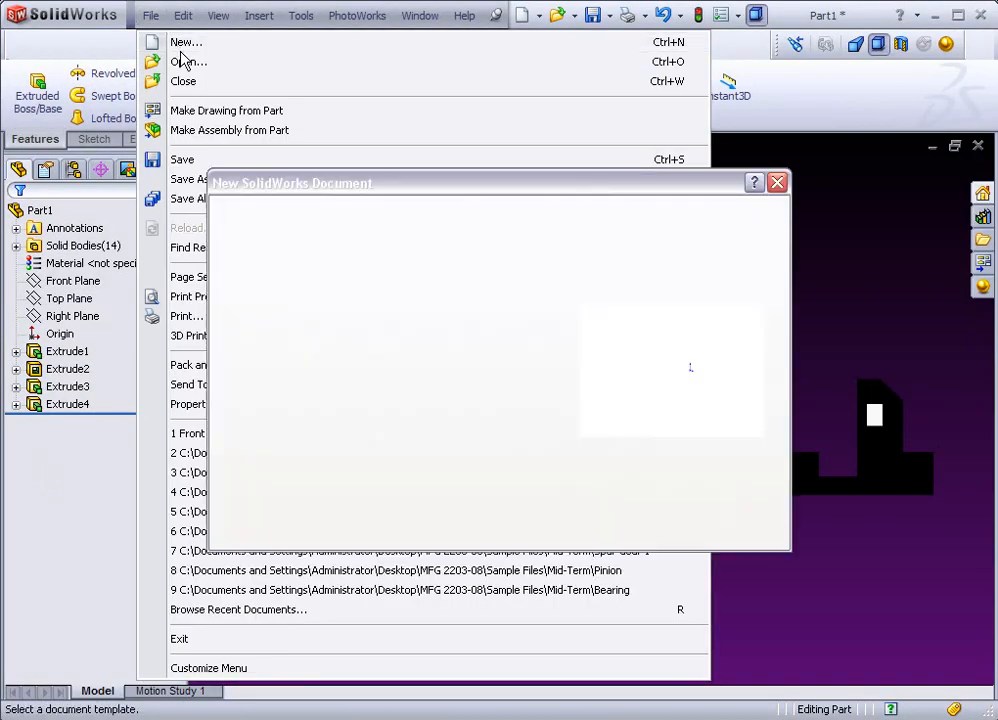
click(561, 529)
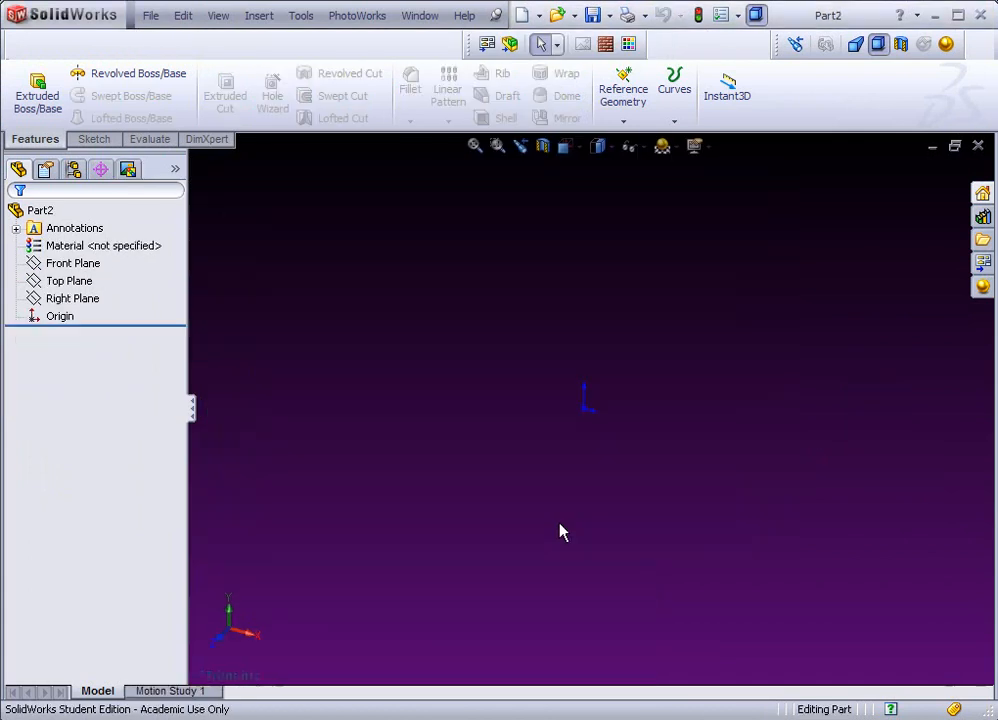
- Sketch a tilted ellipse on the Front Plane centred at the origin, with radii of about 2.02 in and 0.71 in
click(72, 263)
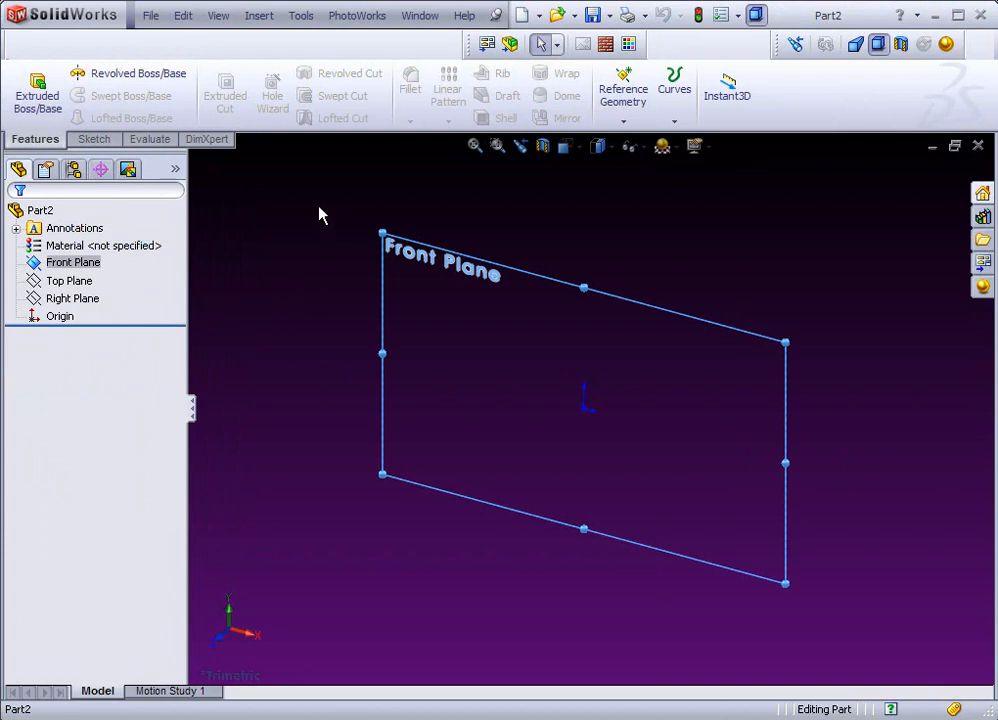
click(94, 139)
click(30, 88)
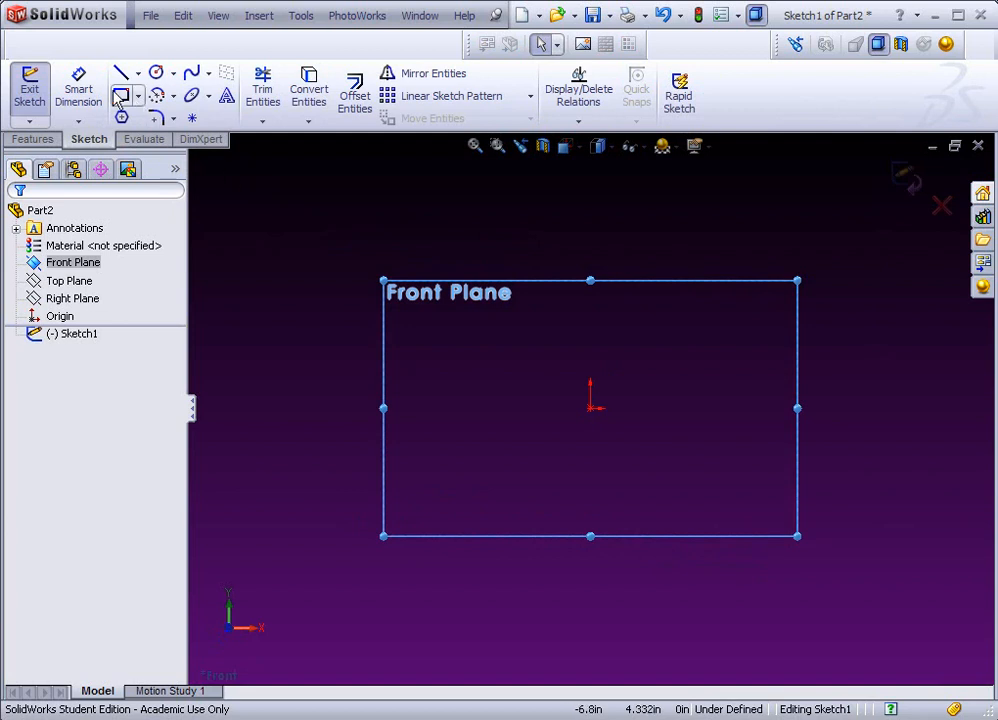
click(138, 95)
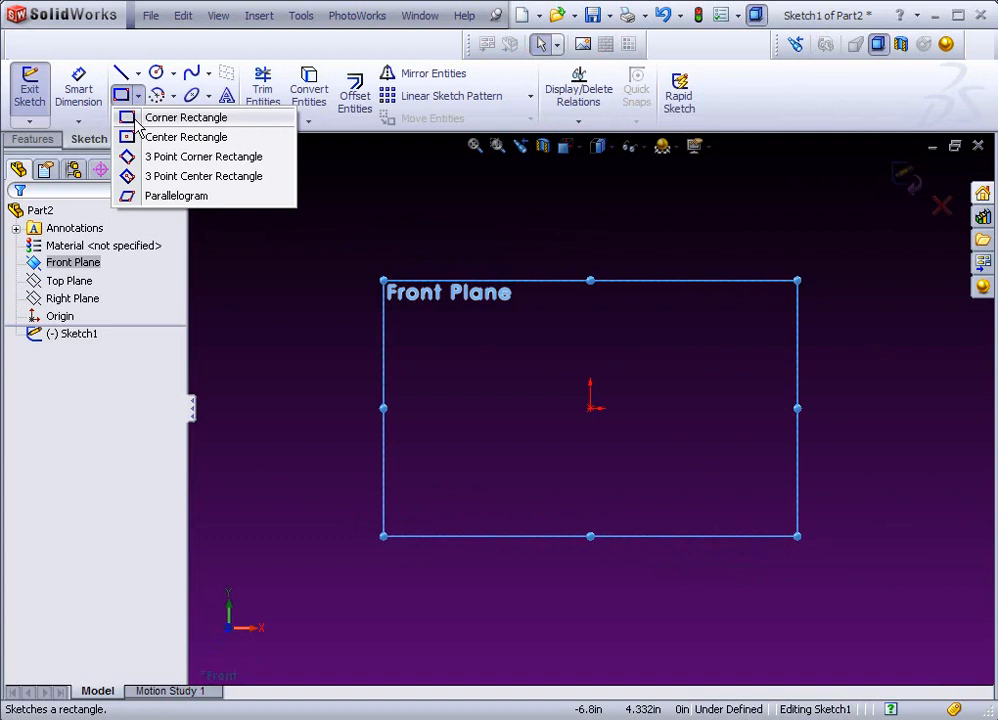
click(205, 96)
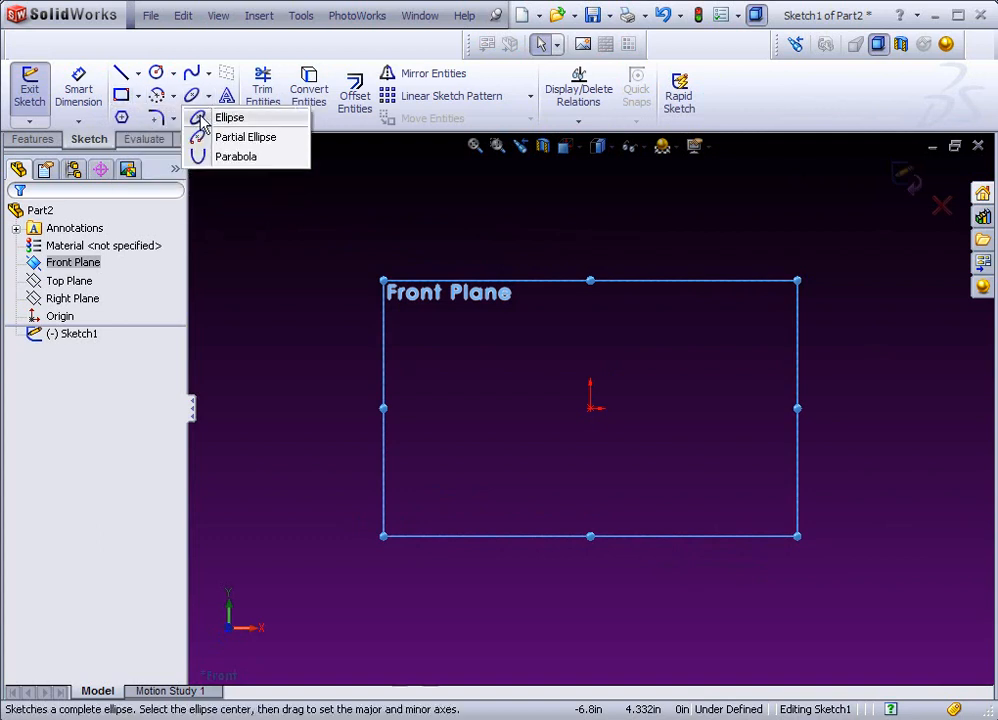
click(205, 117)
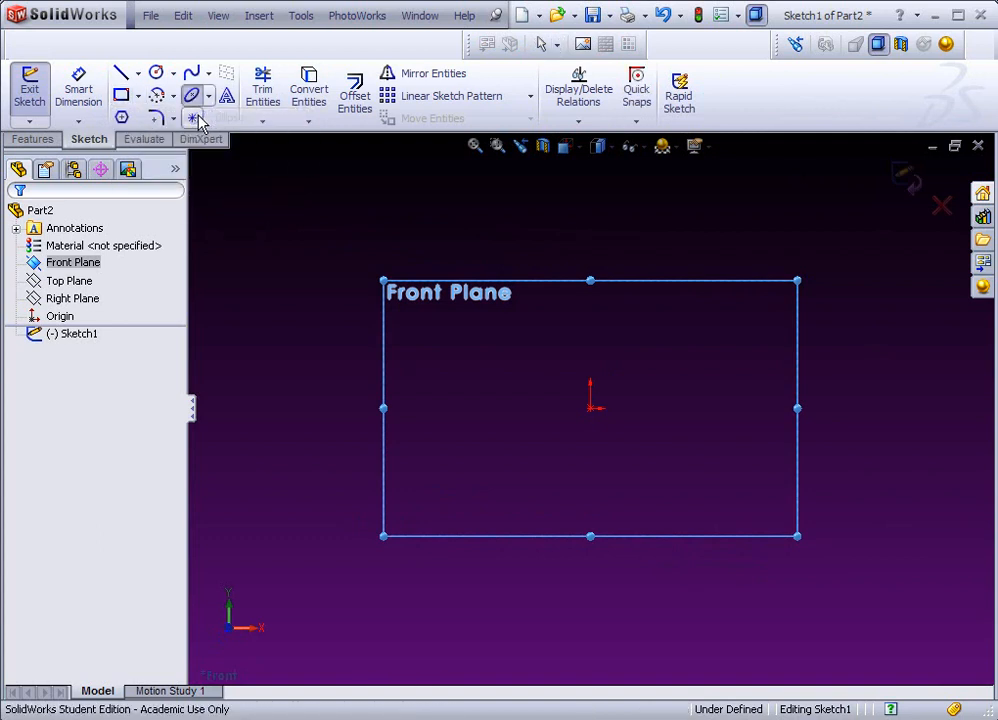
click(590, 408)
click(700, 358)
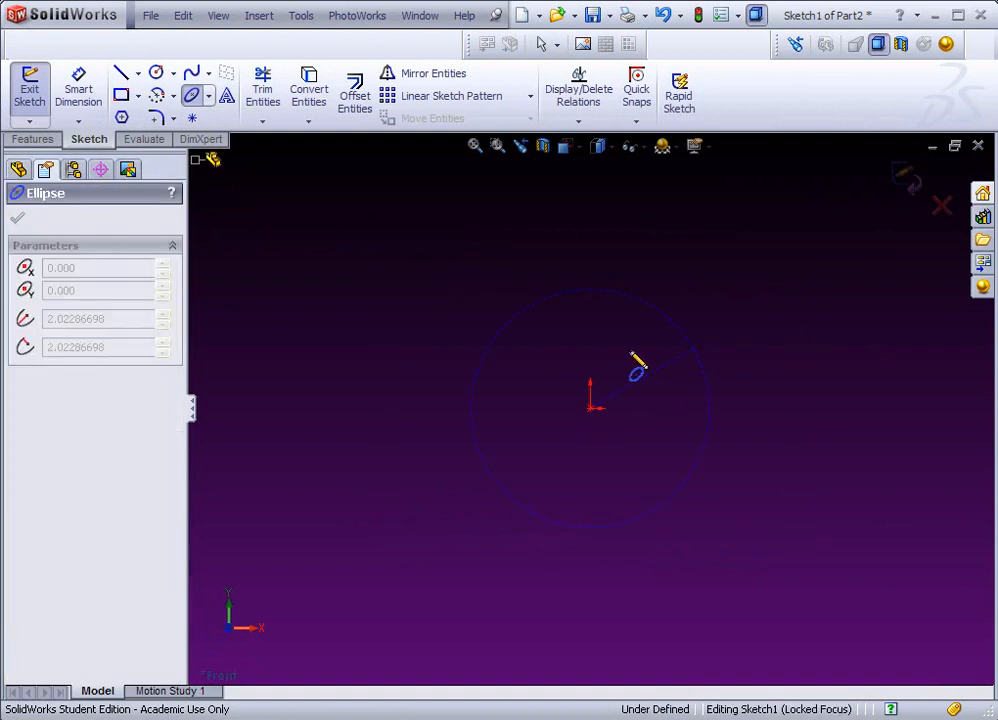
click(570, 373)
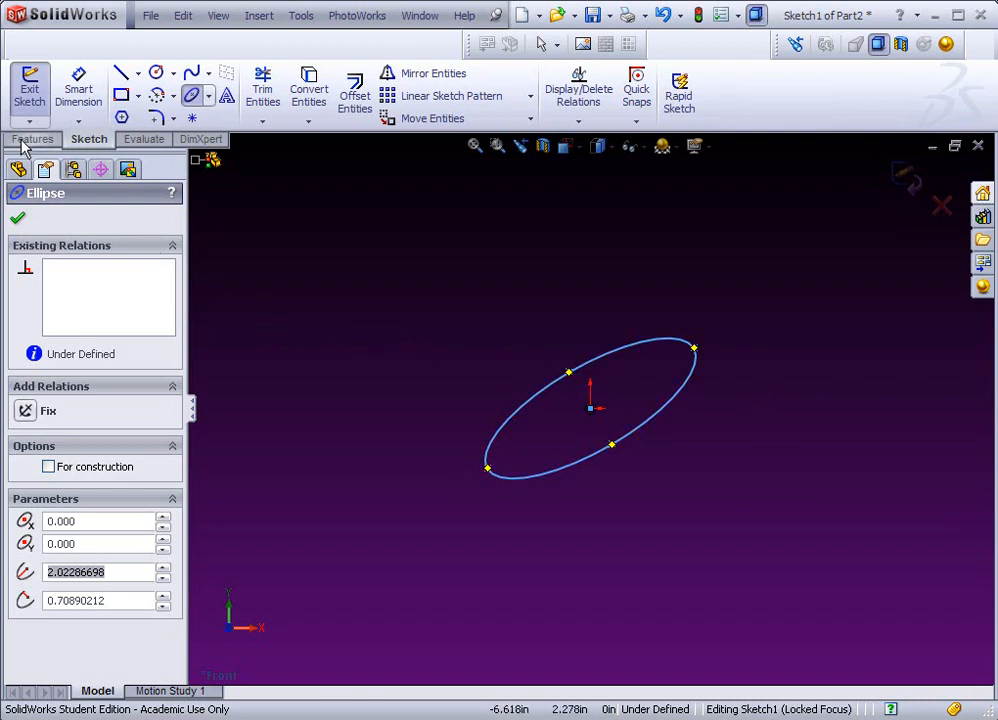
- Extrude the ellipse 0.100 in as a blind boss and dismiss the unsaved document reminder
click(48, 139)
click(37, 93)
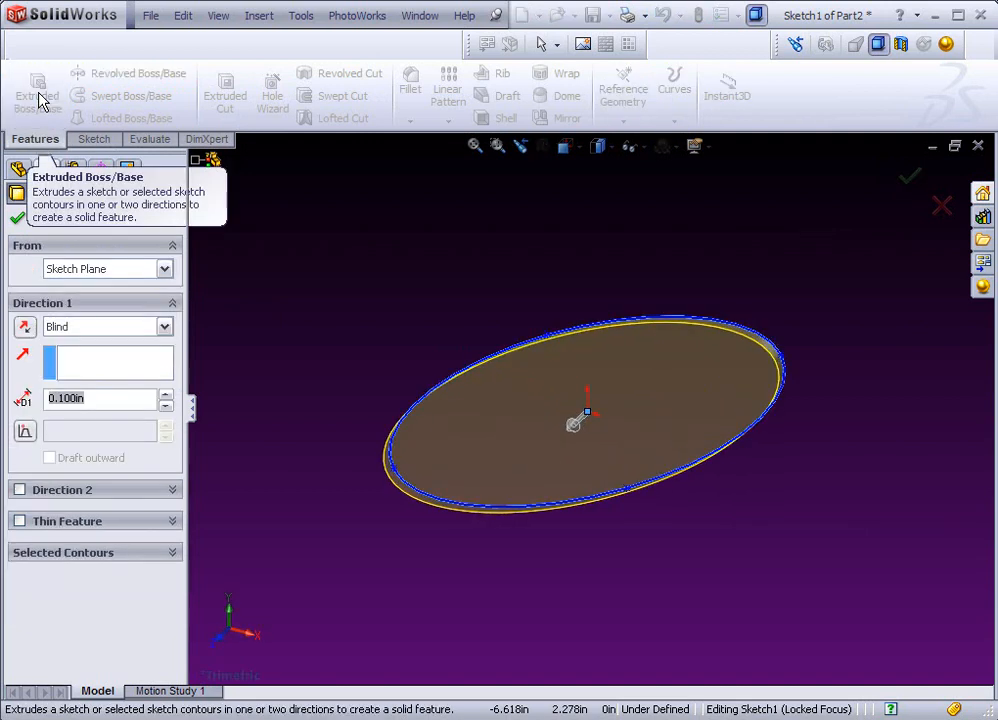
click(17, 218)
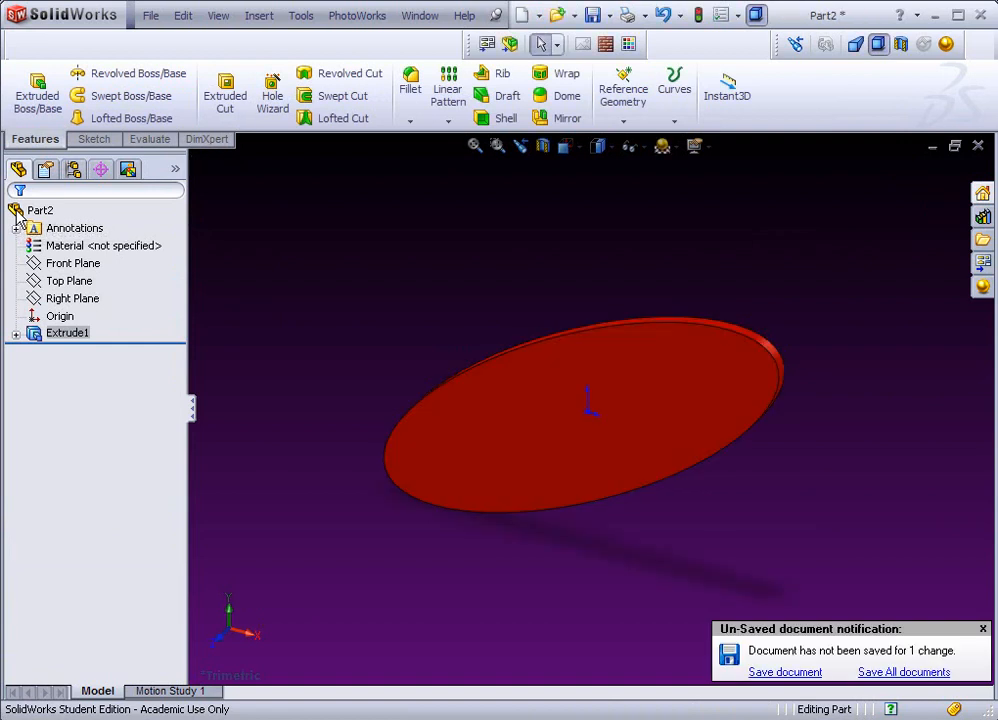
click(983, 629)
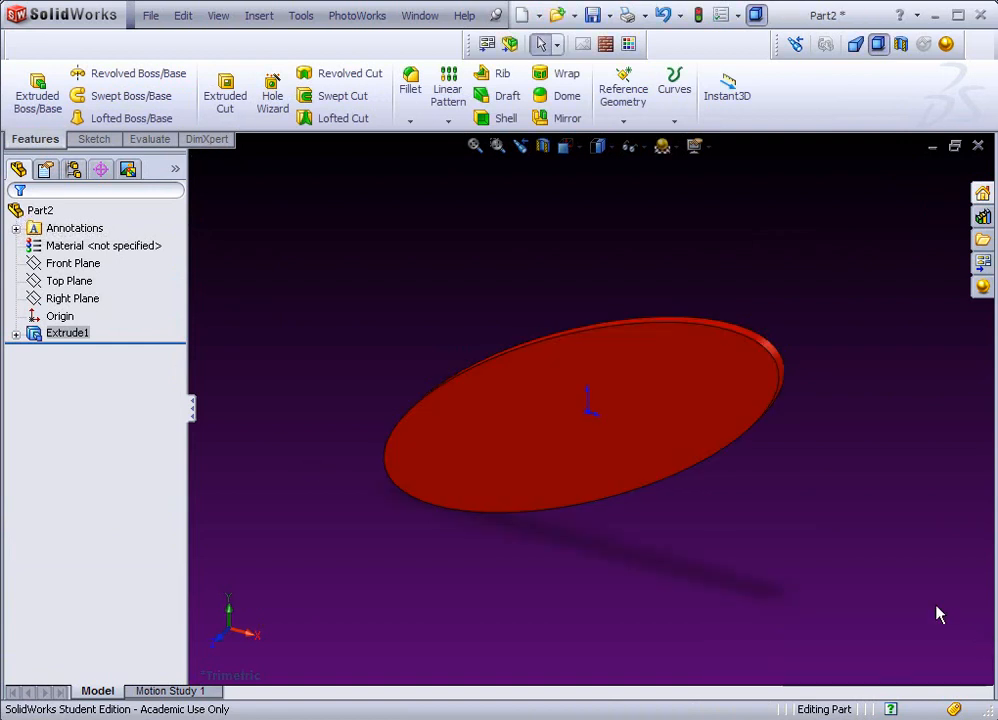
- Edit the extruded ellipse's appearance, colouring it white and raising its emissivity to 0.28
click(58, 337)
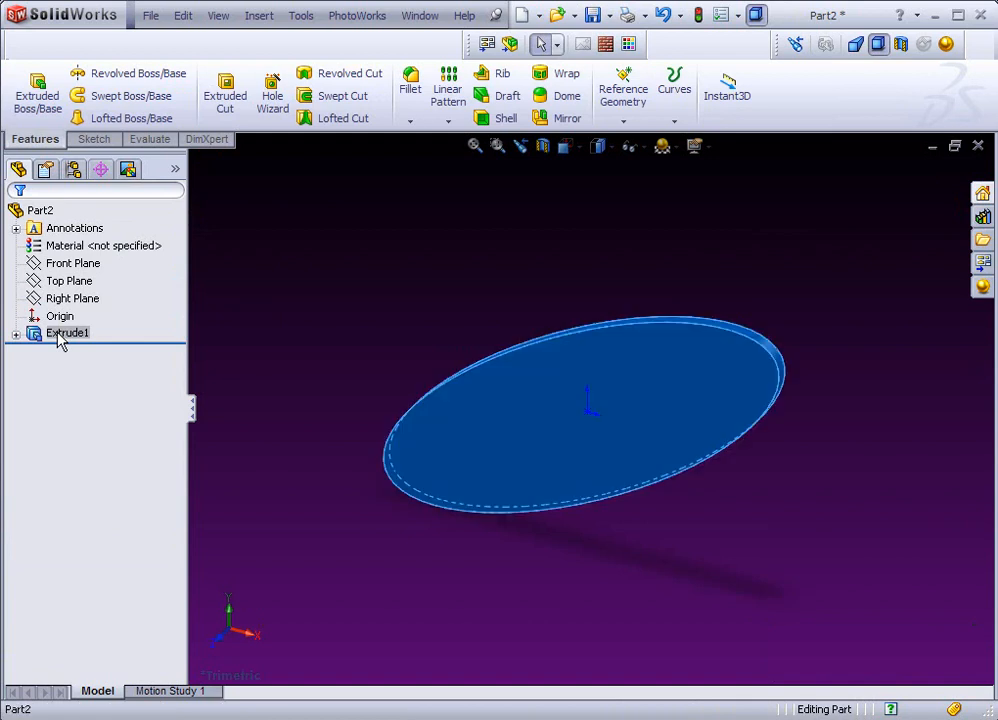
click(58, 337)
click(135, 368)
click(627, 44)
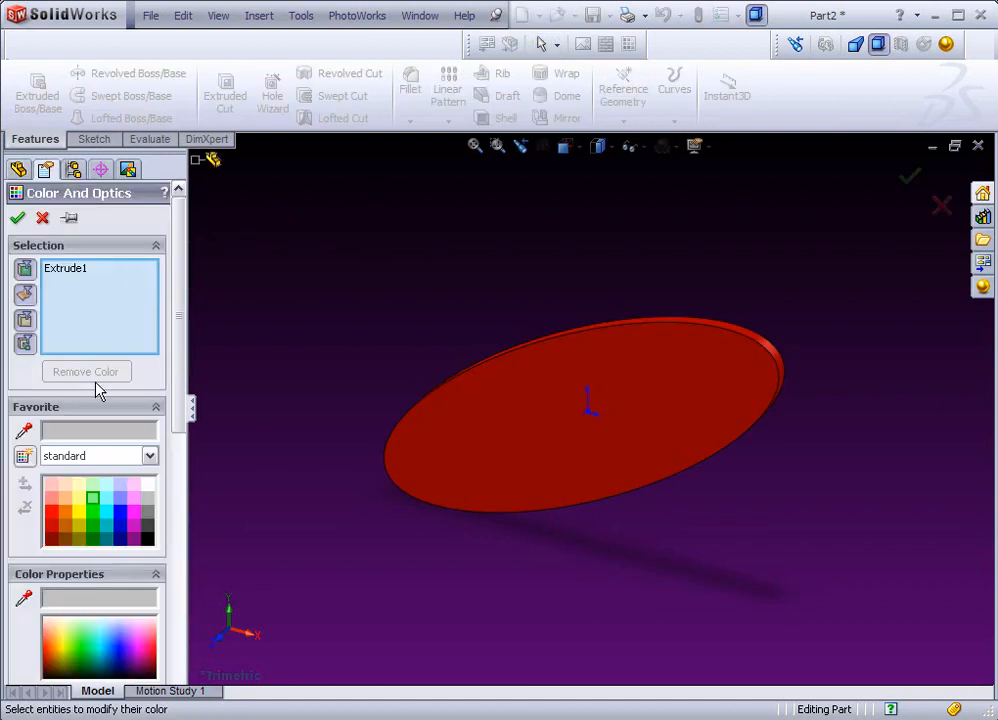
click(148, 499)
click(148, 485)
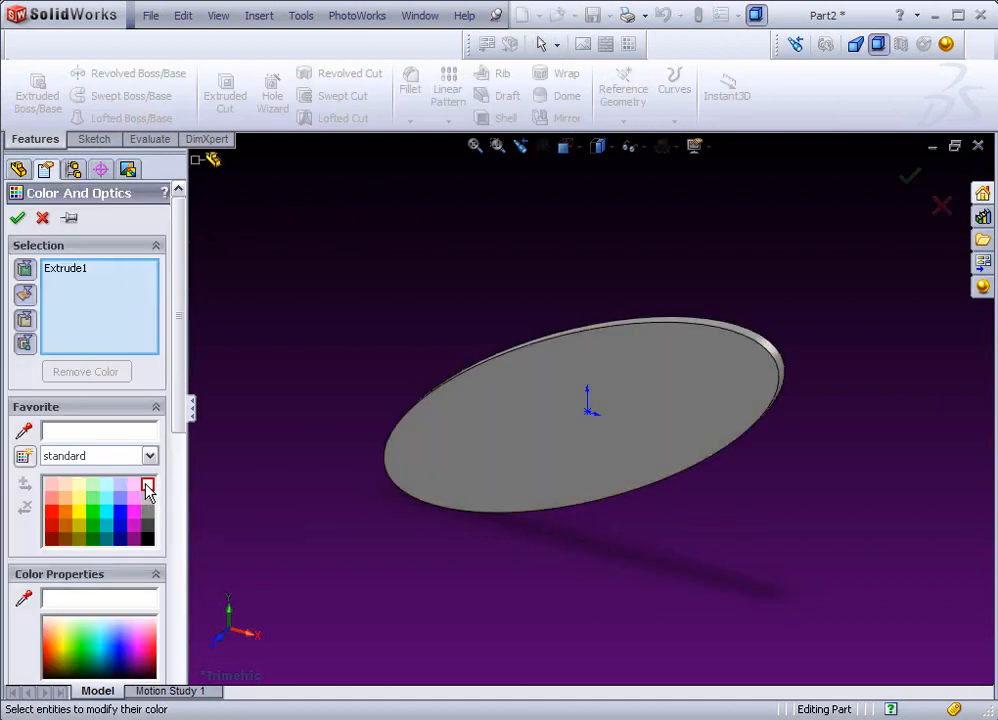
drag(177, 423, 163, 673)
drag(23, 651, 62, 660)
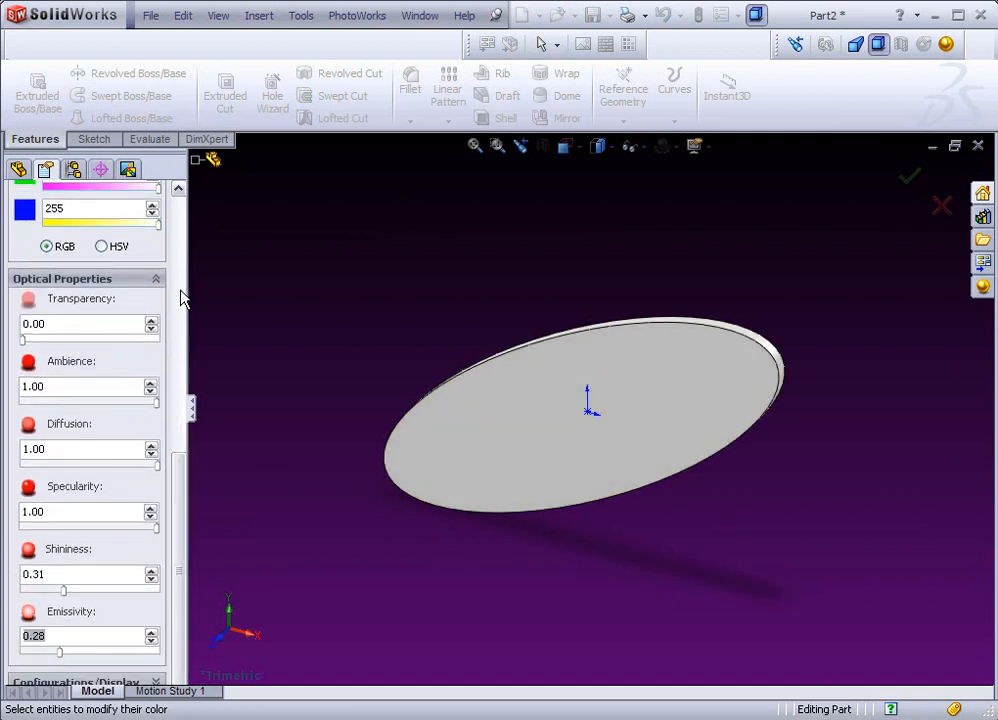
- Try a custom green on the ellipse, replace it with the dark purple standard swatch, and apply the appearance
click(179, 297)
drag(181, 297, 178, 417)
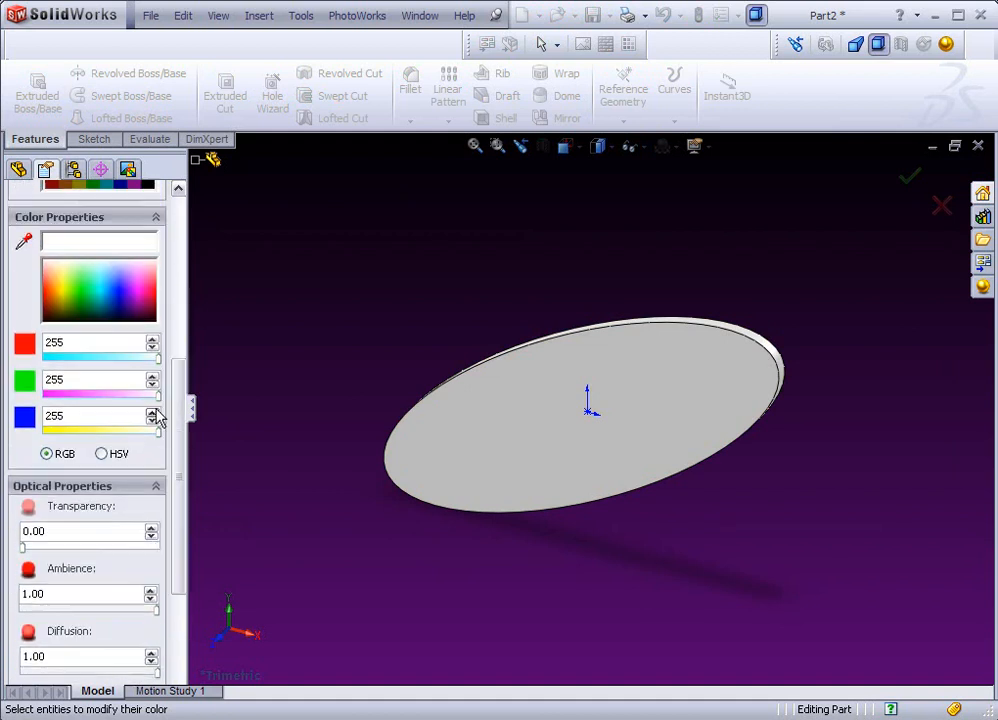
click(80, 292)
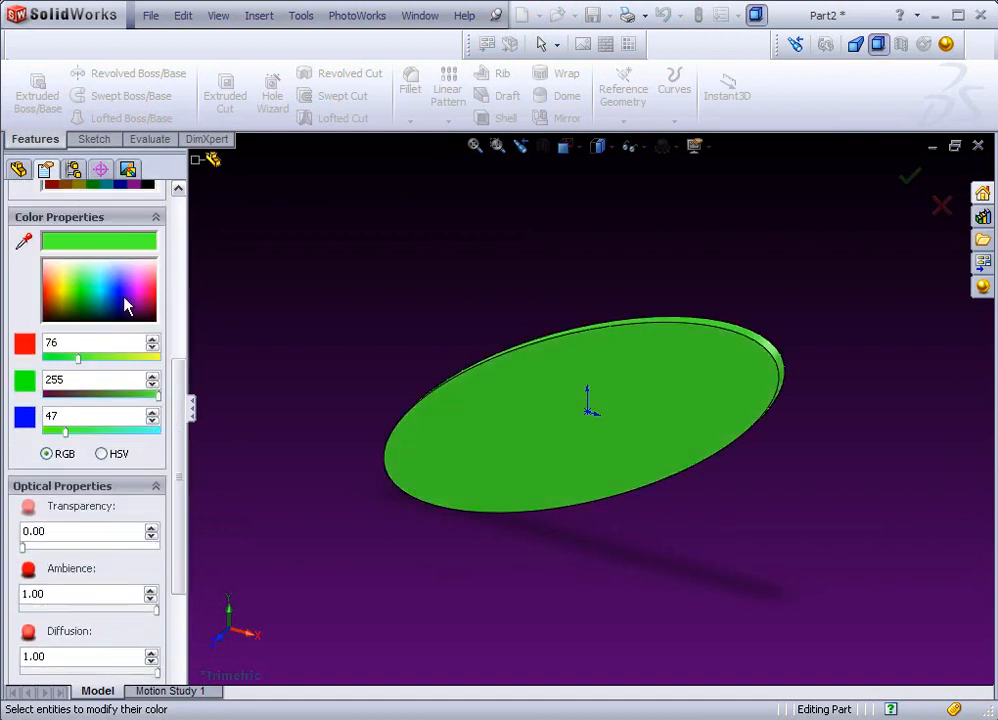
drag(183, 401, 178, 241)
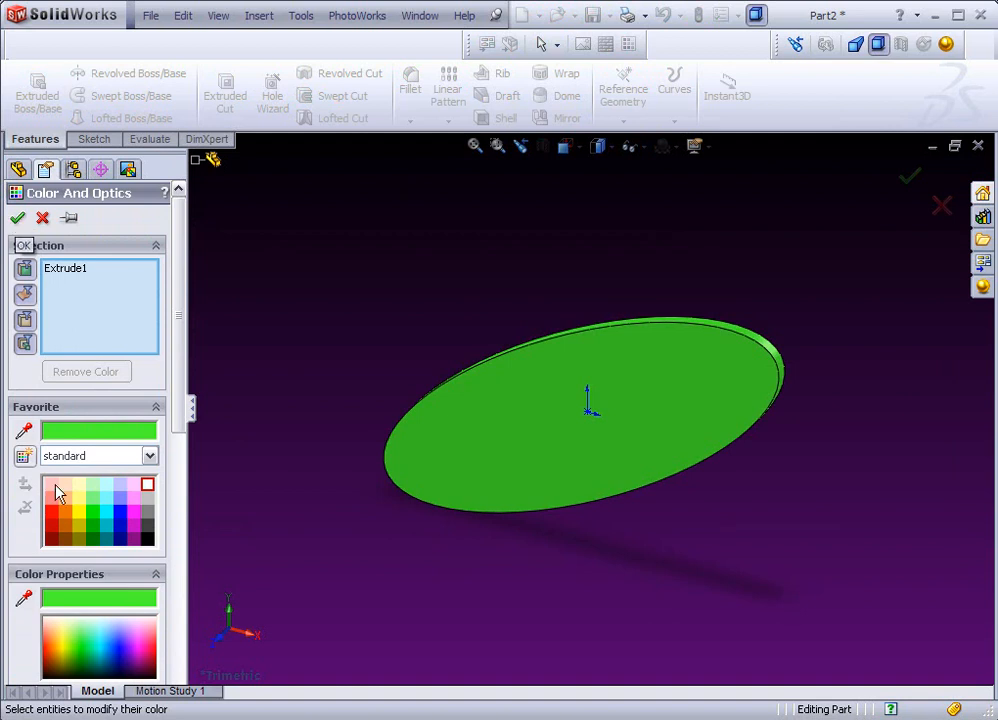
click(135, 541)
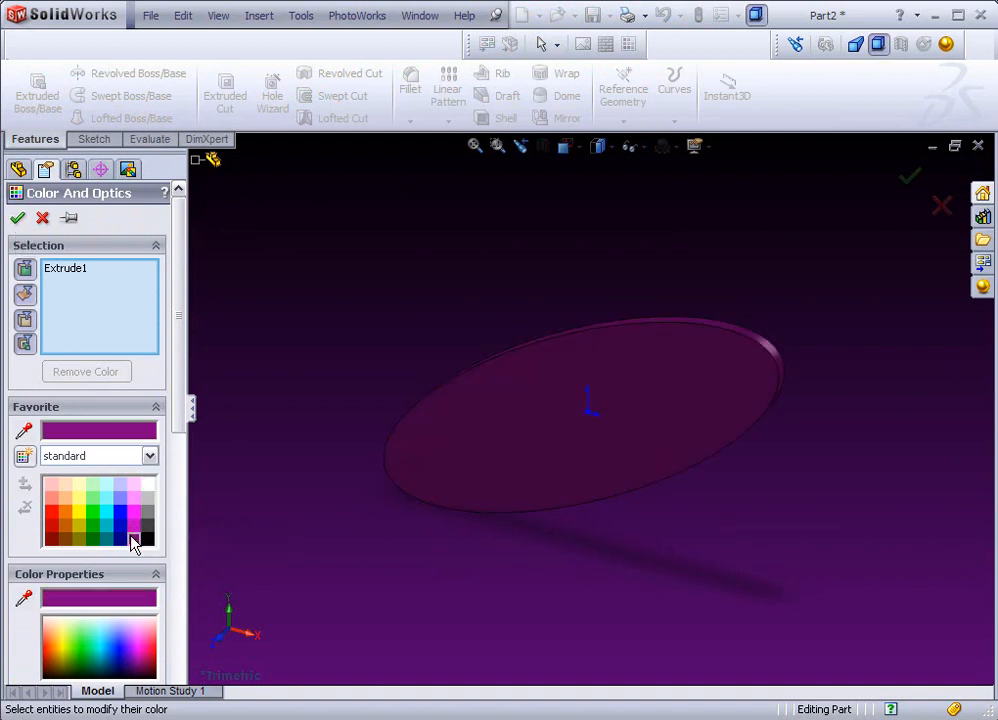
click(17, 217)
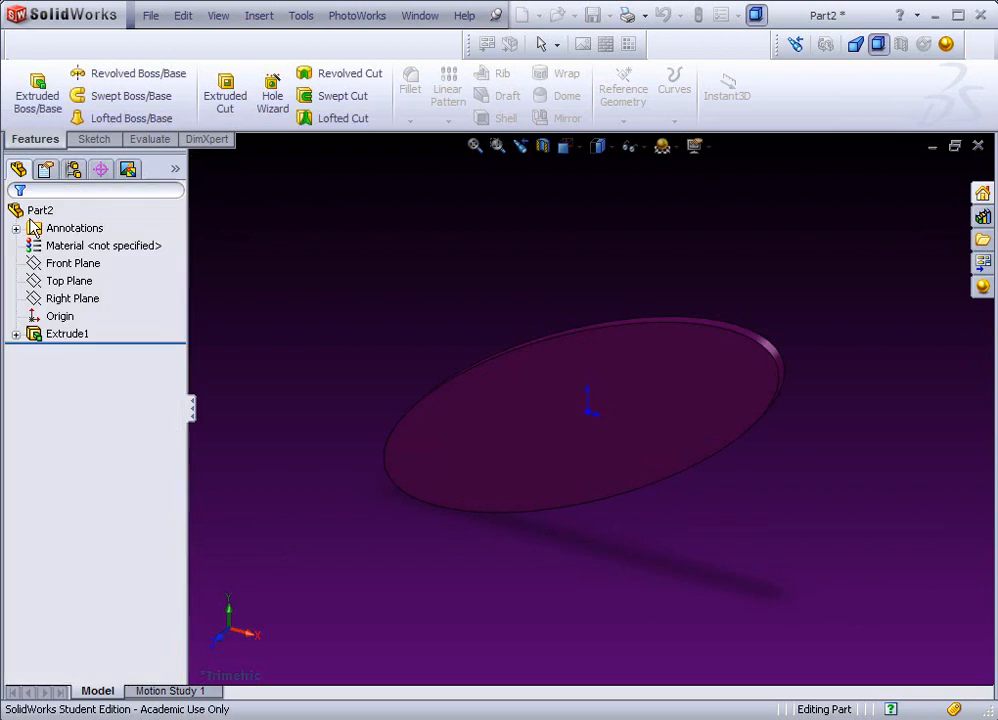
- Start a sketch on the ellipse's front face and place the sketch text "RESUME" on its left half
middle_drag(530, 372, 577, 325)
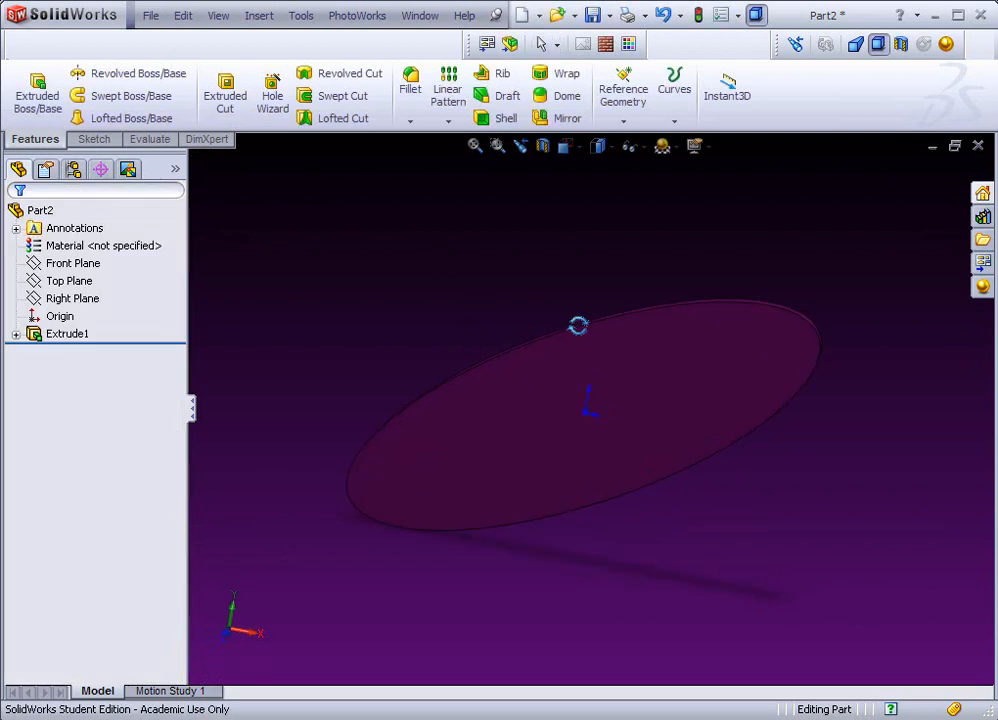
middle_drag(458, 467, 488, 459)
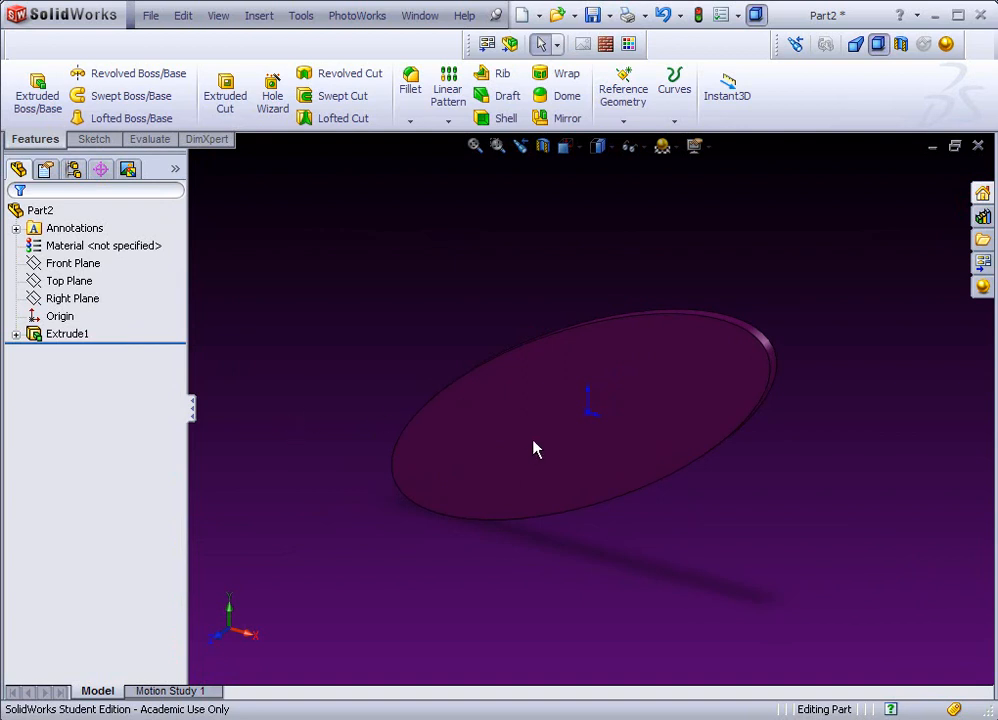
click(531, 440)
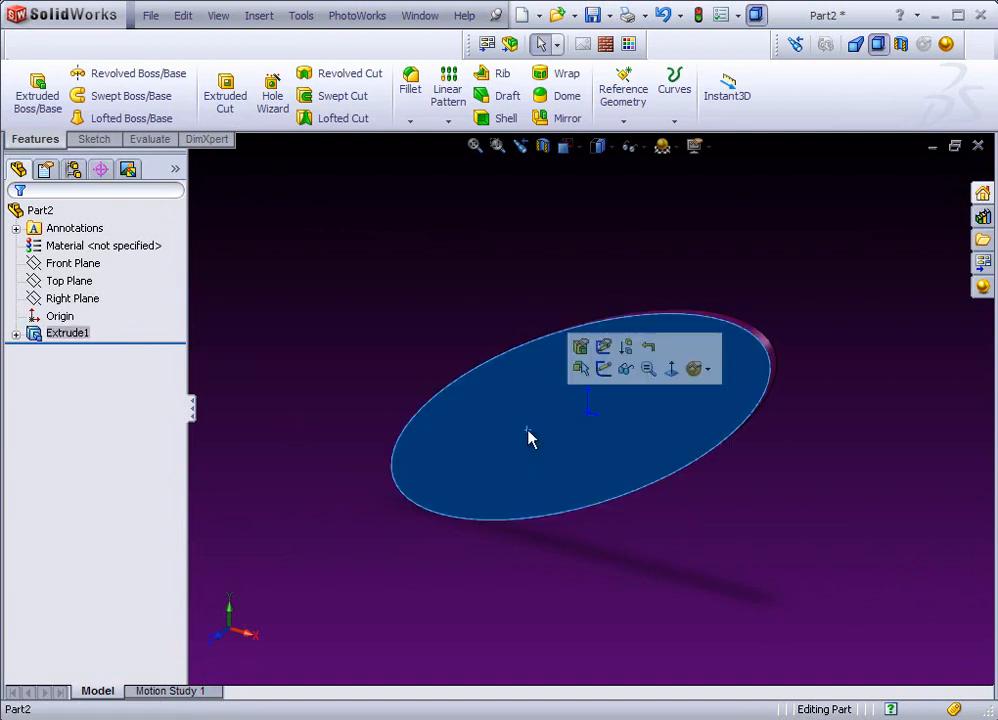
click(603, 372)
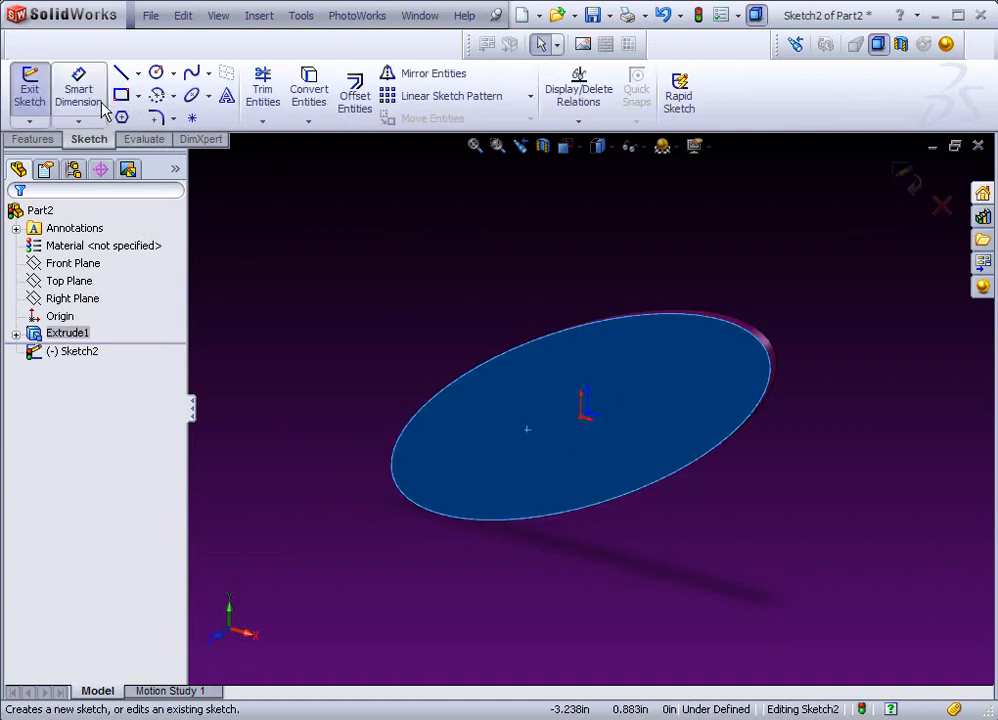
click(228, 98)
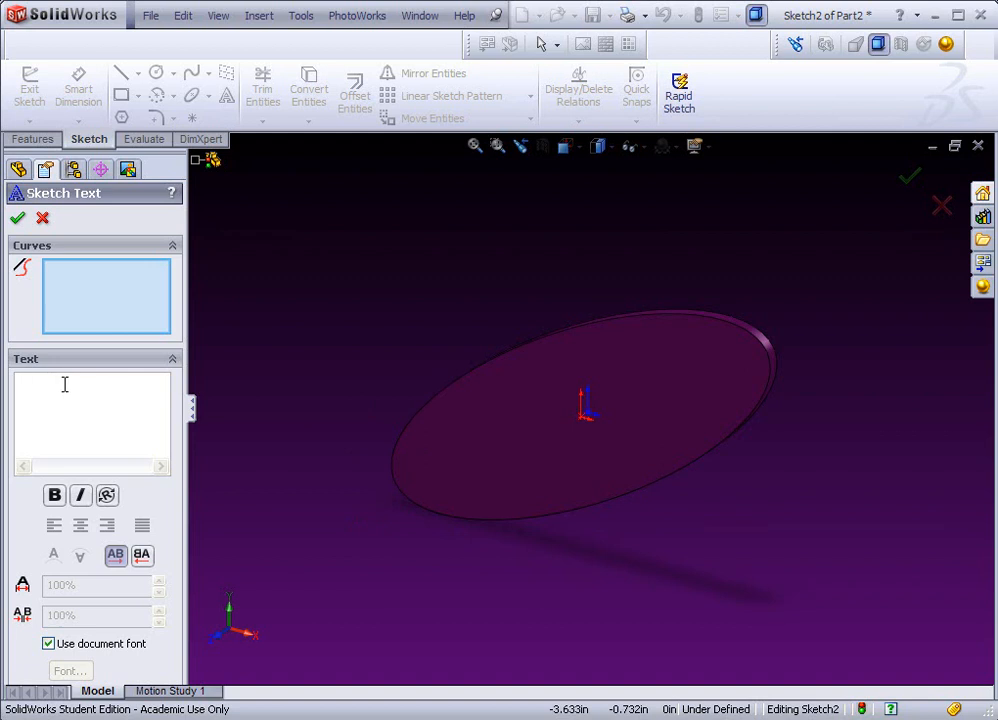
text(RESUME)
click(468, 419)
click(491, 404)
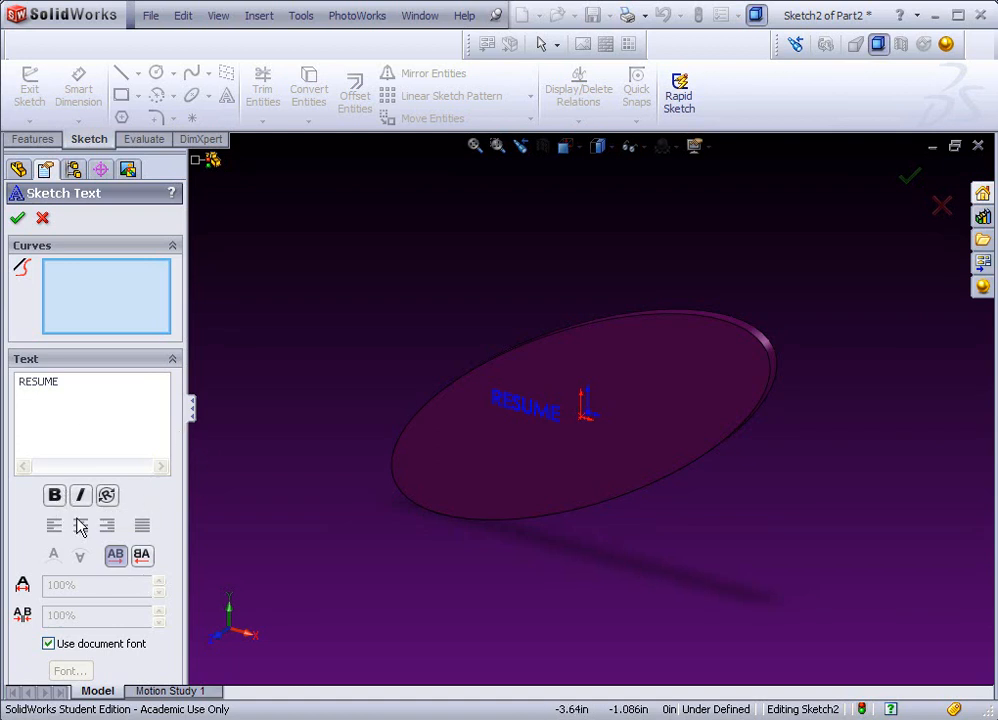
- Override the document font for the text with Aero Regular at 36 points and shift the word leftward on the ellipse
click(48, 643)
click(64, 670)
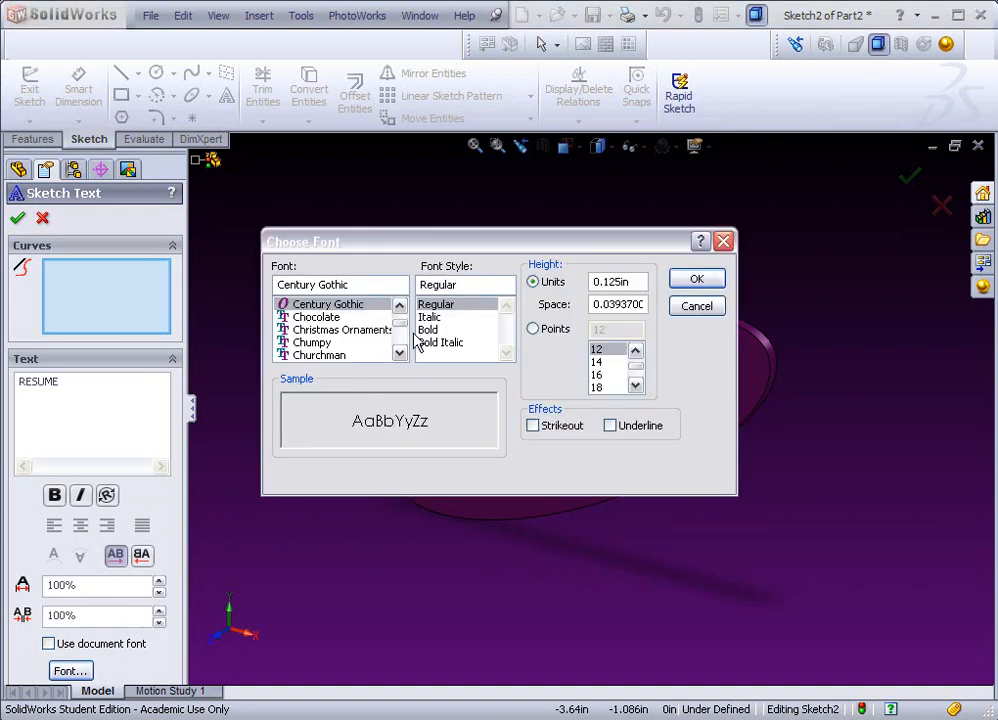
drag(403, 330, 401, 317)
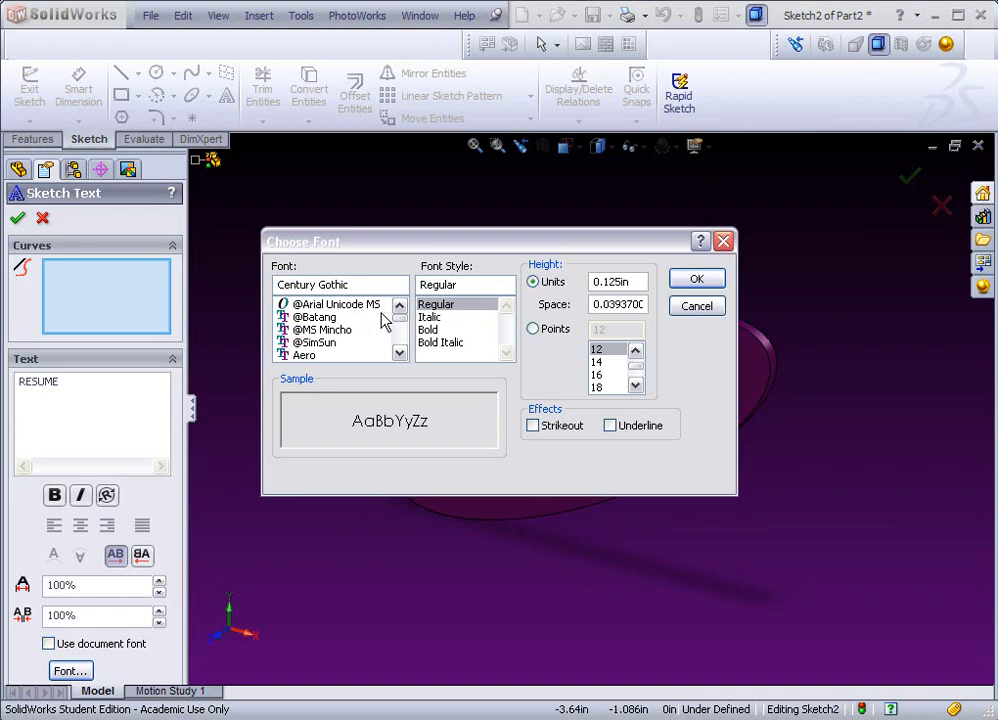
click(310, 356)
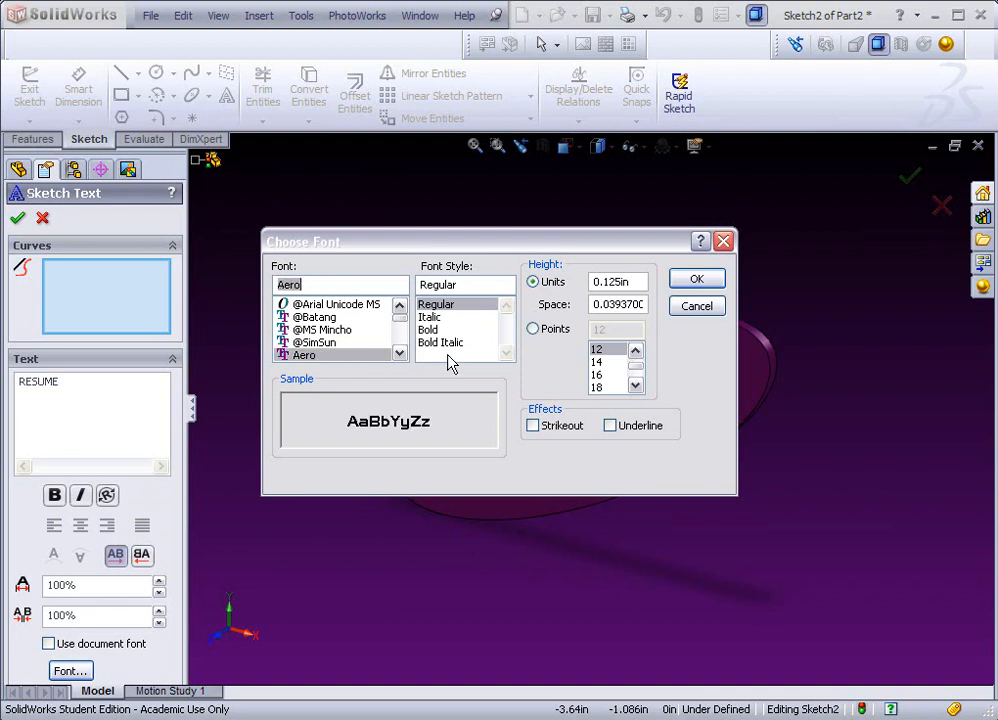
click(533, 330)
click(635, 386)
click(635, 386)
click(635, 386)
click(635, 386)
click(635, 386)
click(635, 386)
click(635, 386)
click(597, 387)
click(596, 374)
click(697, 279)
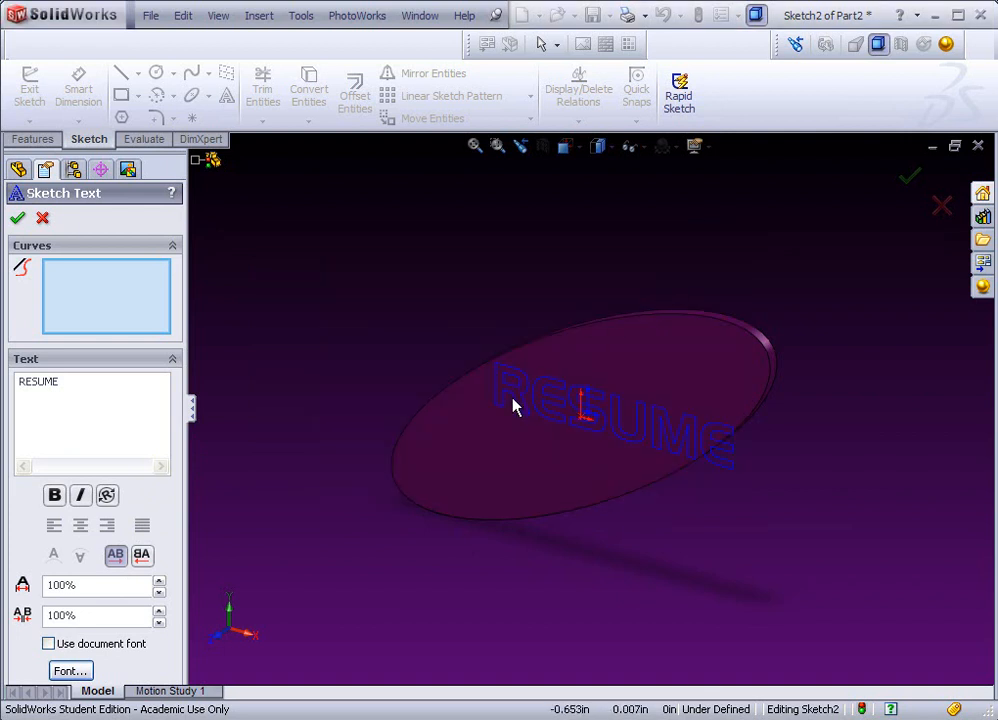
click(466, 413)
click(455, 400)
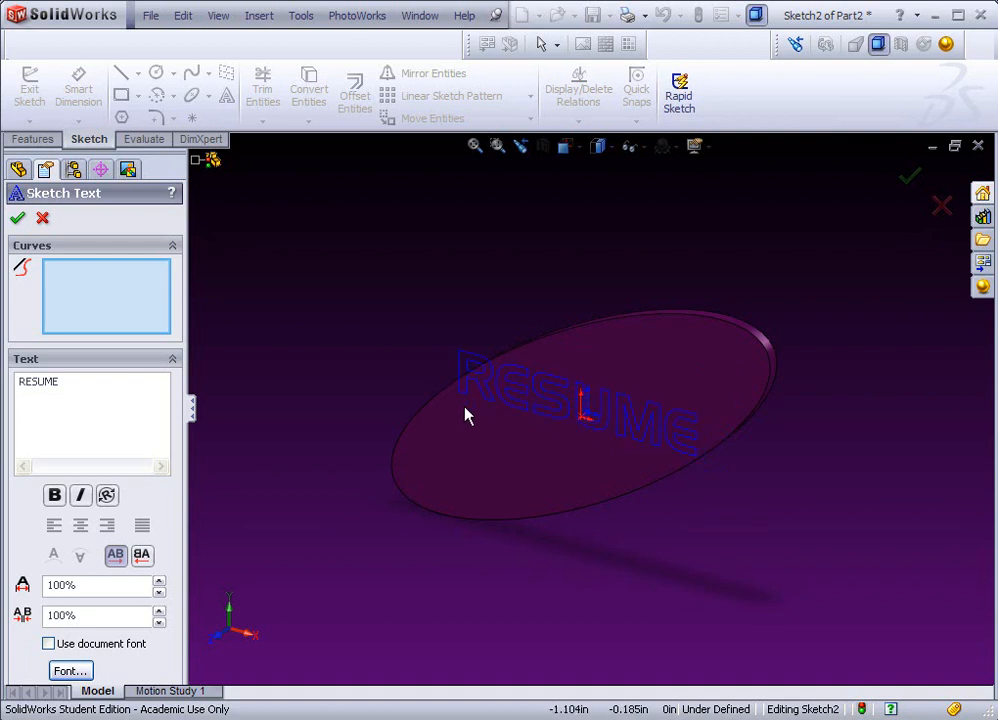
- Enlarge the "RESUME" text to 48 points, reposition it across the ellipse's middle, and accept the sketch text
click(68, 670)
click(600, 374)
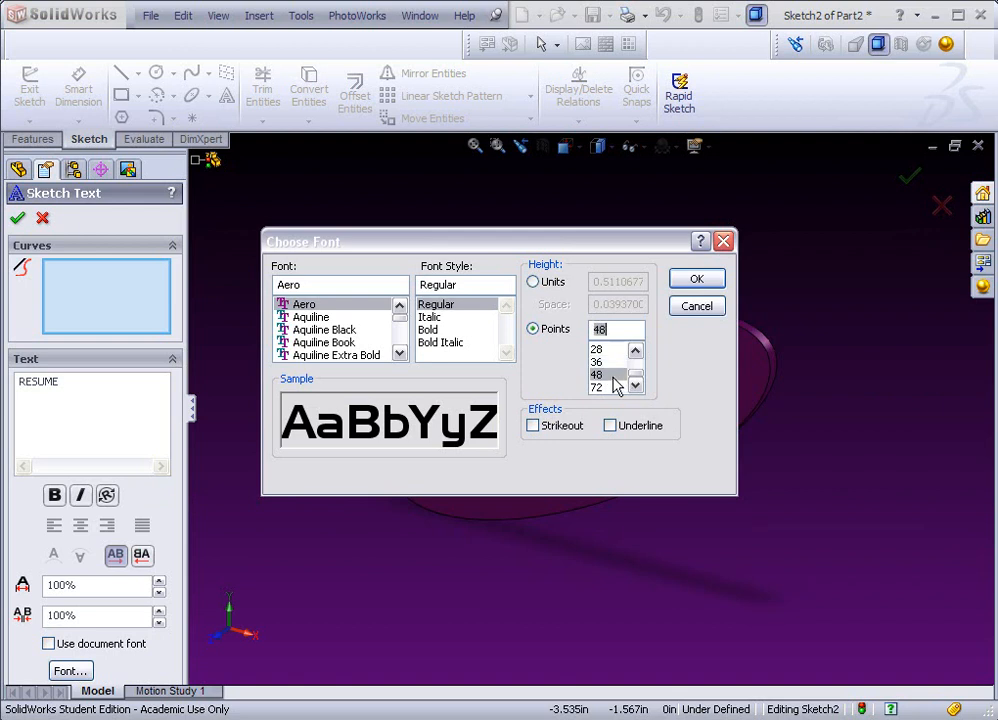
click(697, 282)
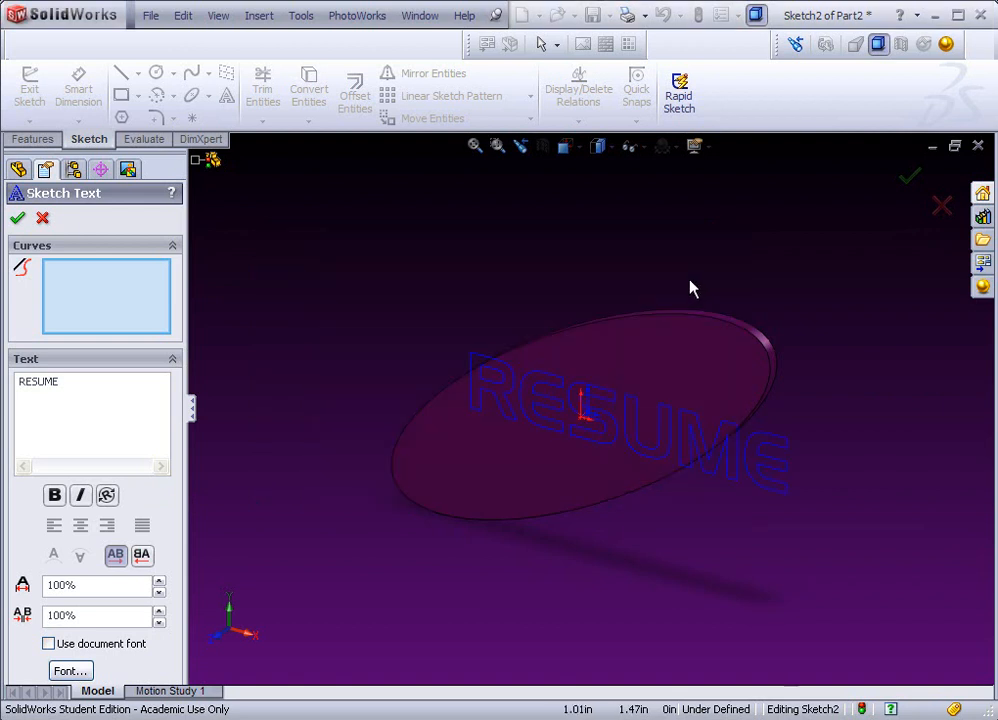
mouse_move(436, 395)
mouse_down()
mouse_move(414, 383)
mouse_move(417, 396)
mouse_up()
click(415, 402)
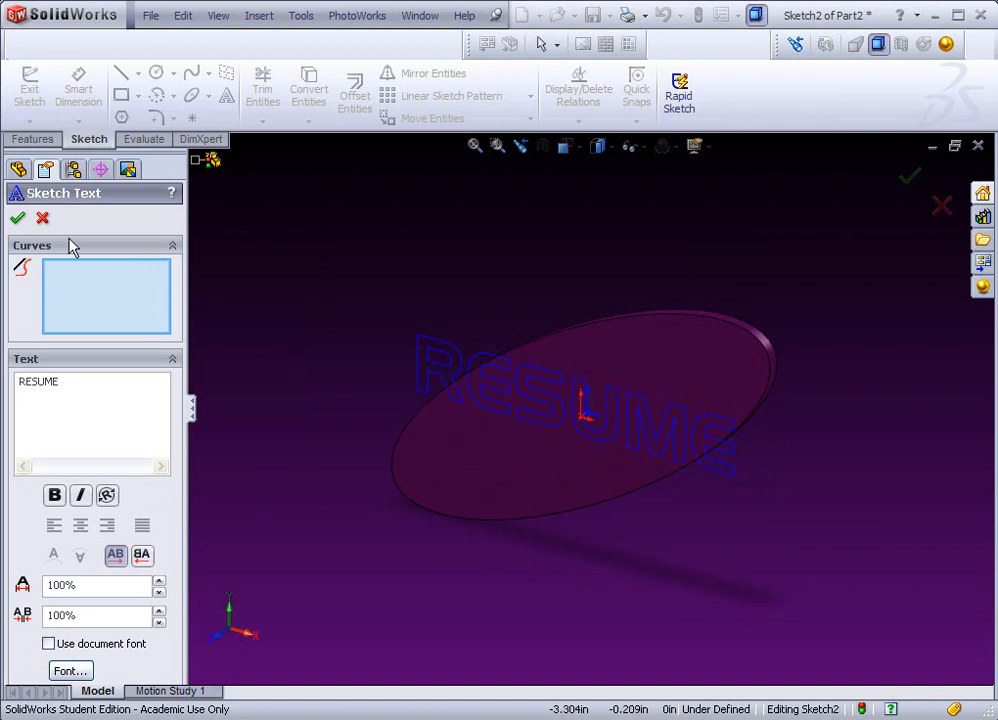
click(36, 141)
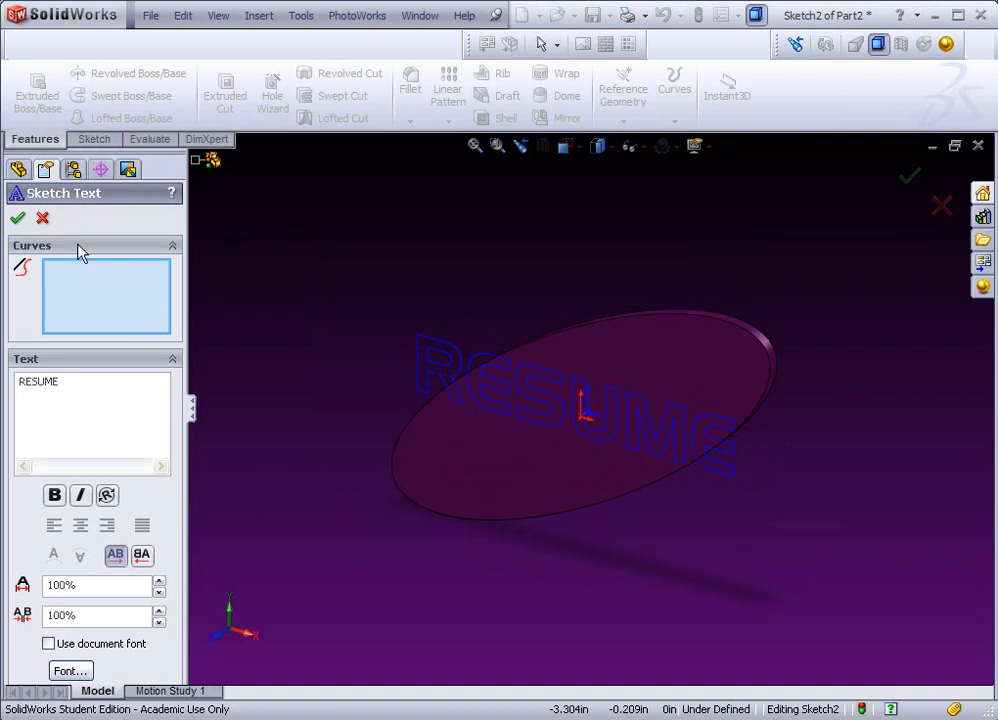
click(17, 218)
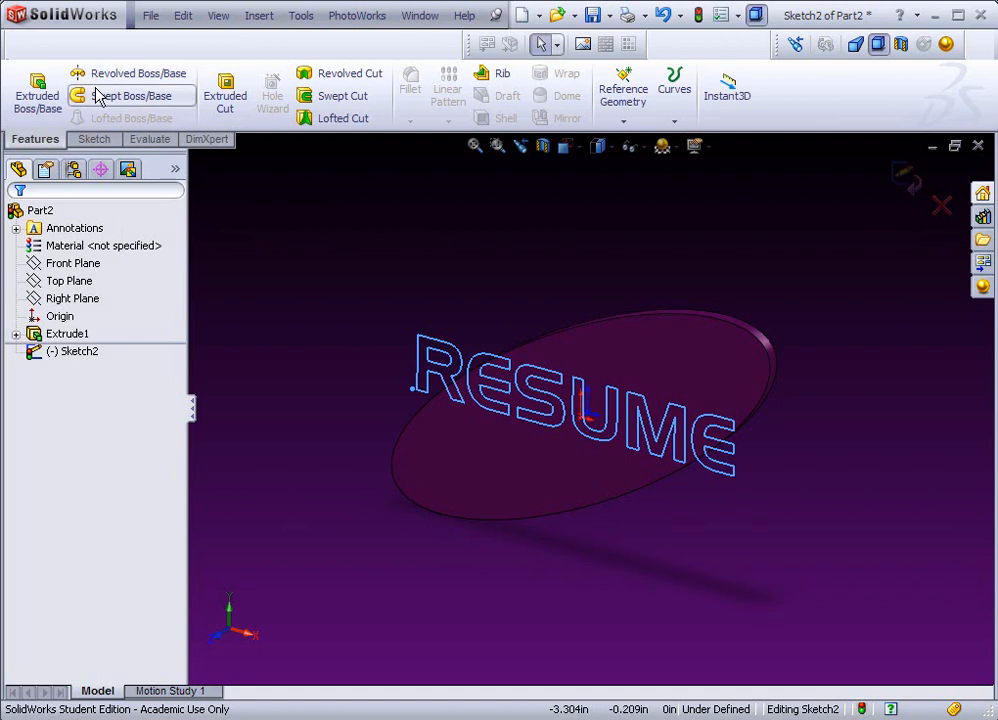
- Extrude the "RESUME" sketch text 0.100 in and color the raised letters white with an emissivity of 0.26
click(40, 90)
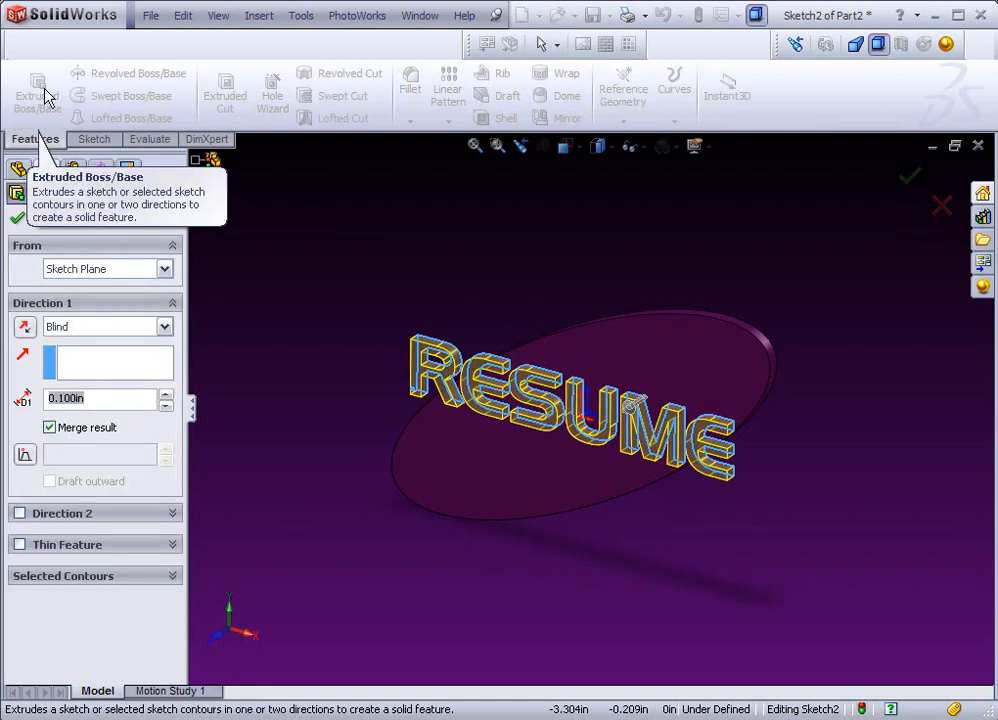
click(18, 219)
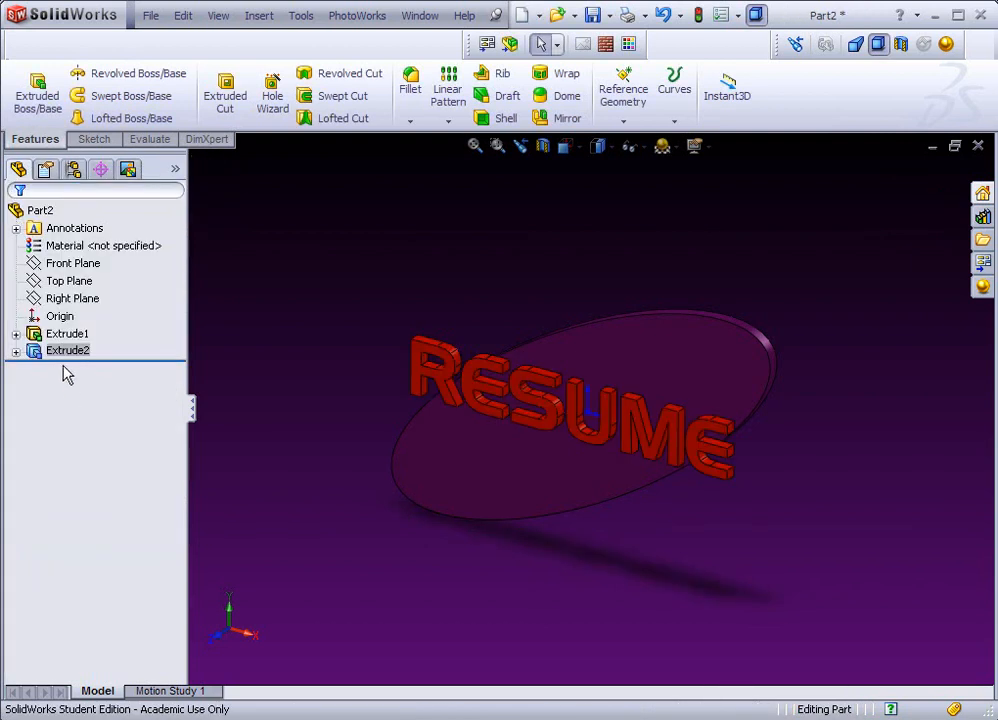
click(628, 44)
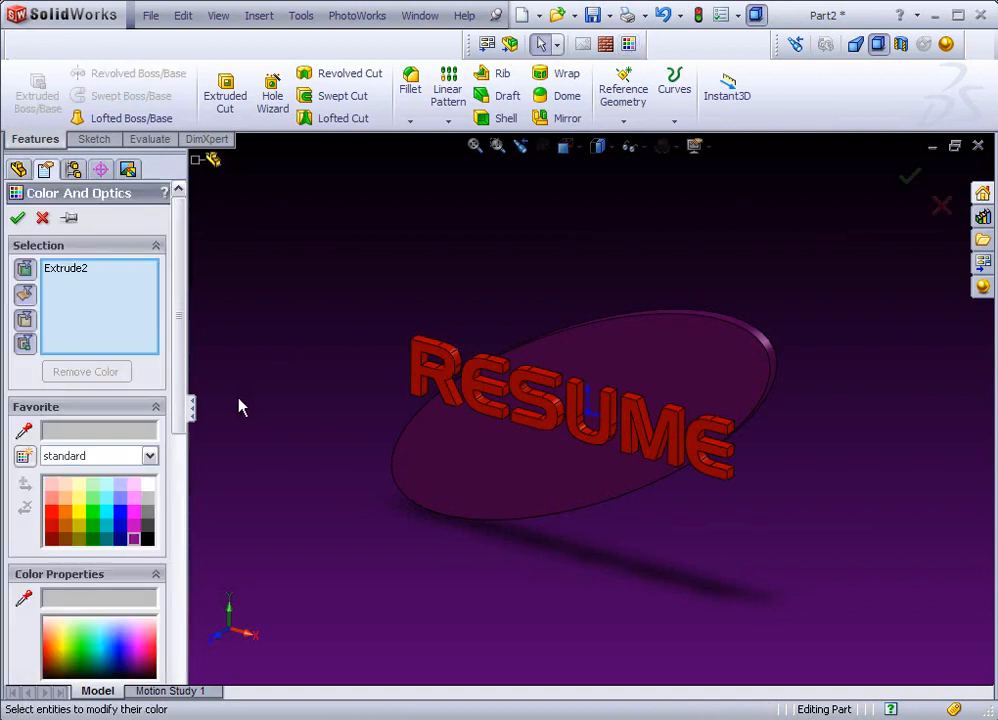
click(147, 484)
drag(176, 424, 175, 660)
drag(22, 661, 59, 663)
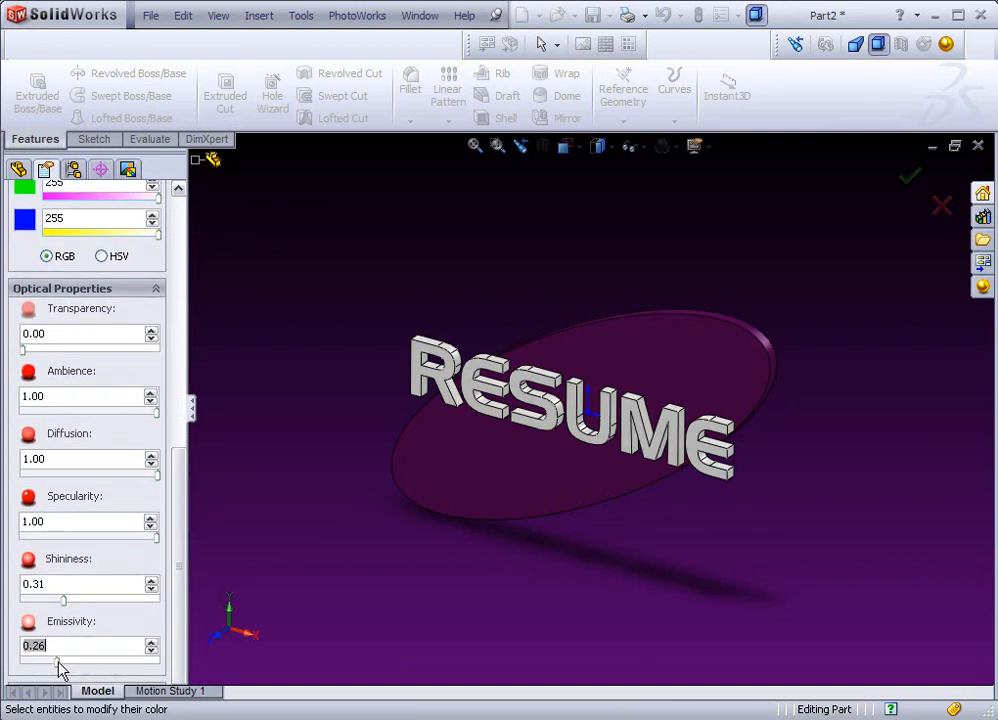
drag(179, 530, 86, 302)
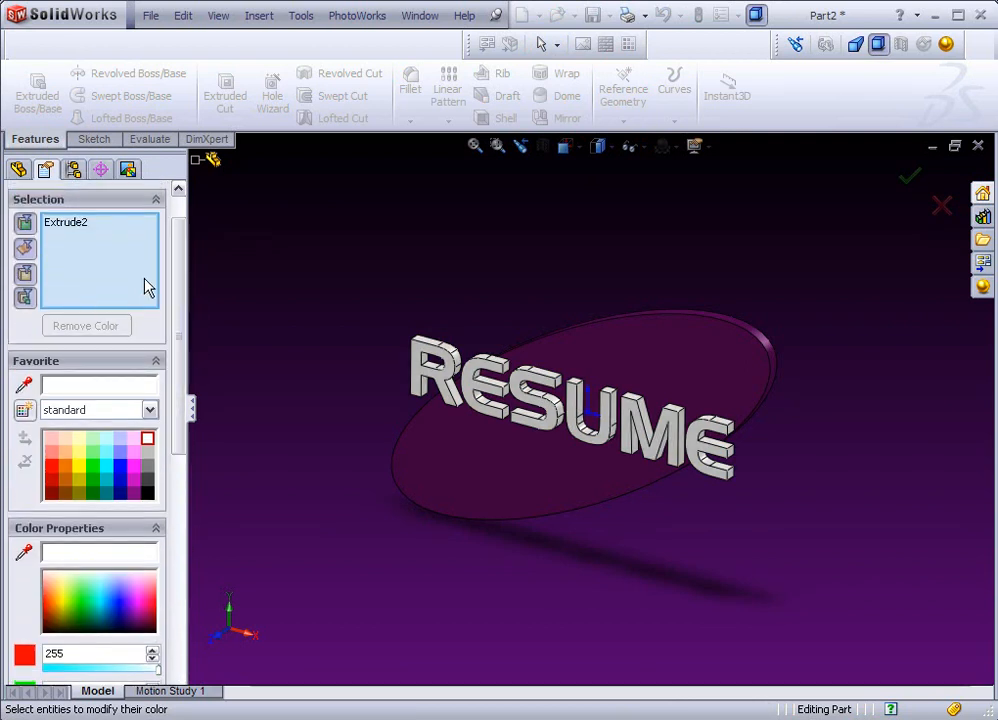
scroll(180, 267, up, 2)
click(18, 220)
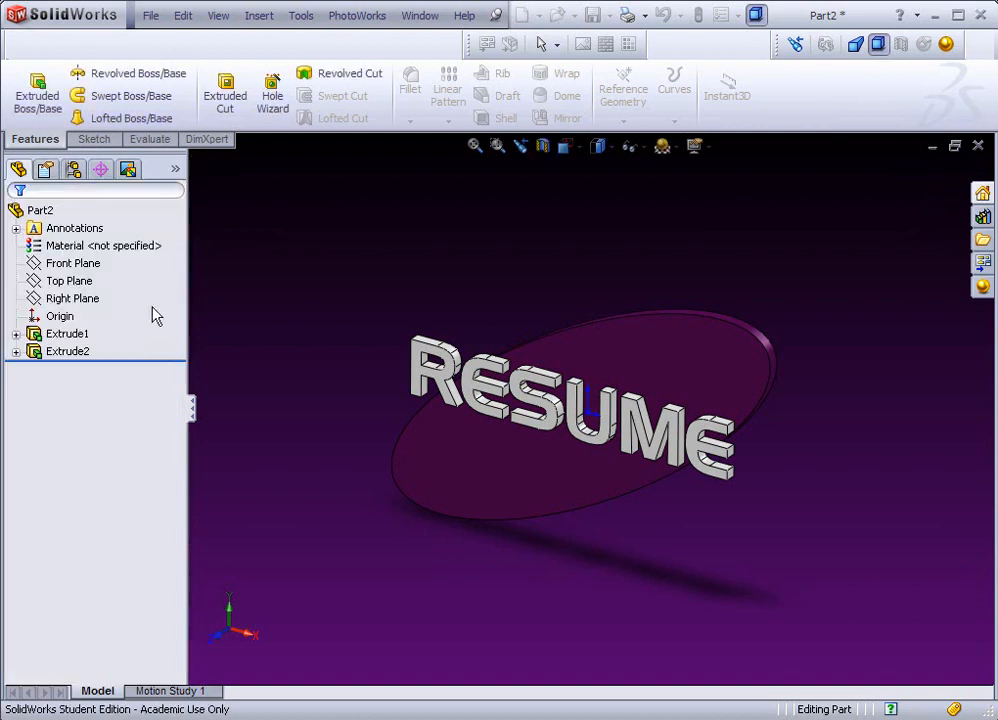
- Hide the origins and orient the model at a slight angle that shows the depth of the letters and ellipse
mouse_move(305, 288)
middle_down()
mouse_move(372, 305)
mouse_move(318, 284)
middle_up()
click(218, 15)
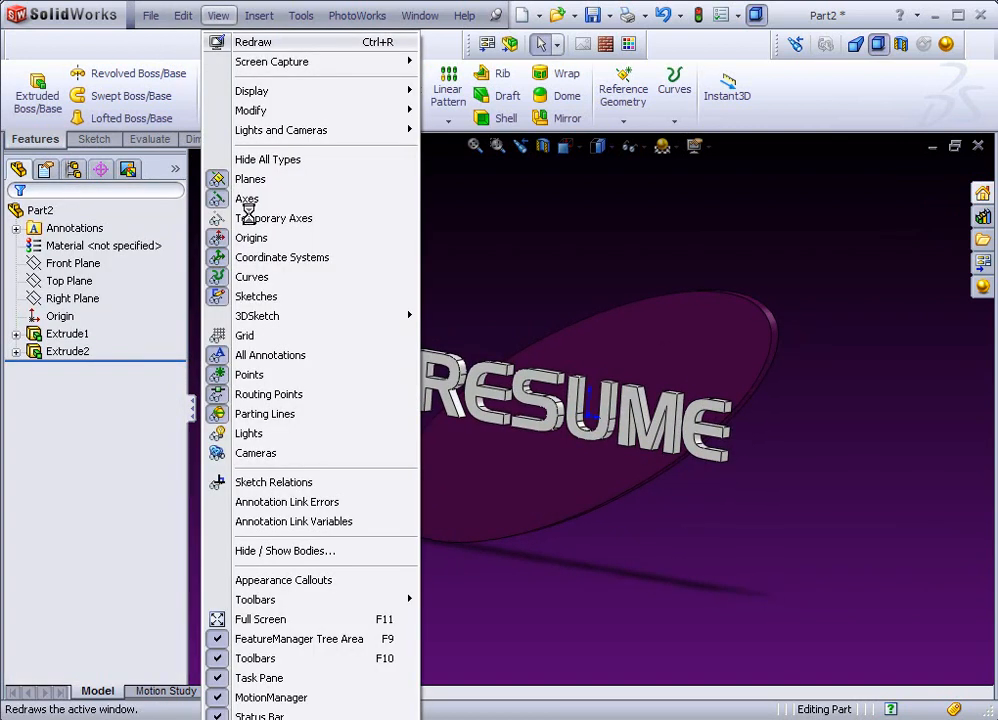
click(255, 238)
middle_drag(293, 291, 413, 335)
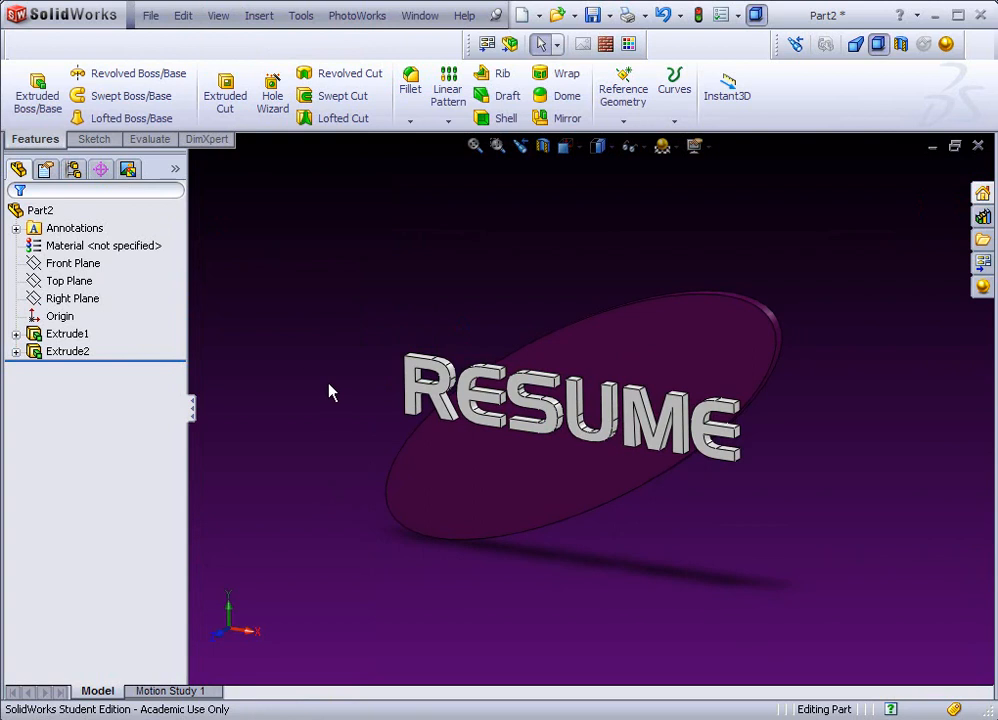
- Change the background appearance in the system color options to Plain, using the white viewport background color
click(720, 16)
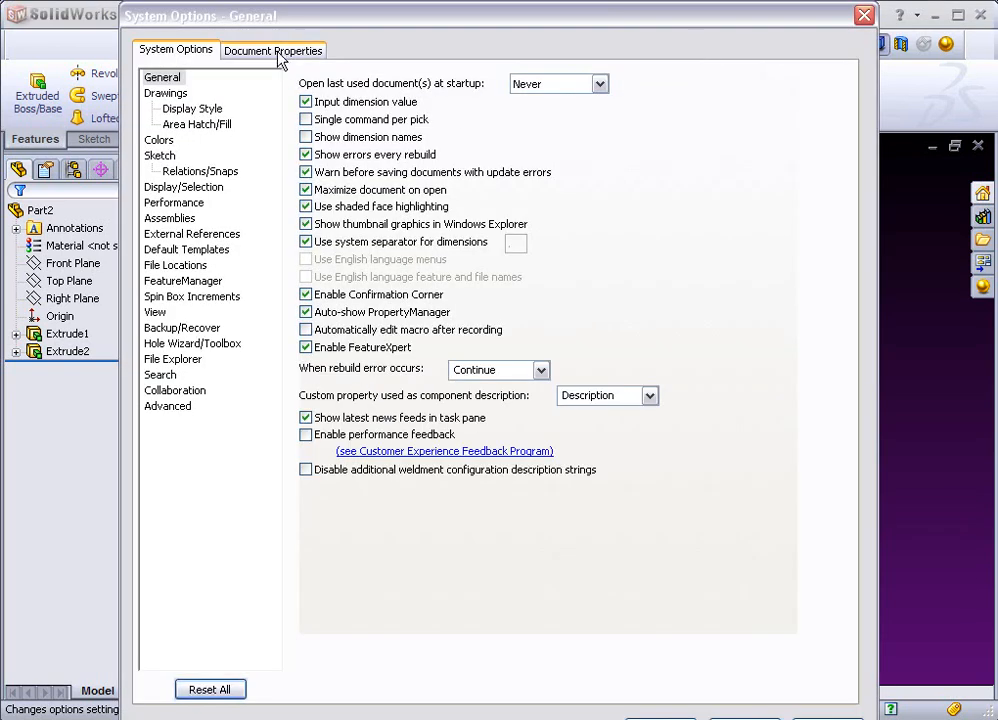
click(159, 141)
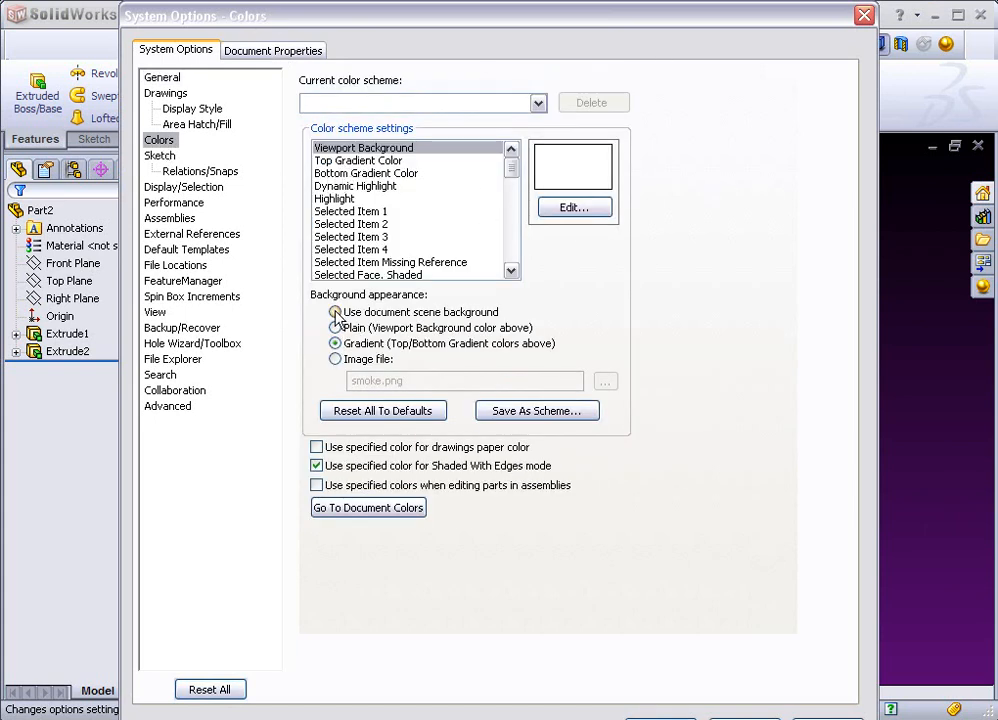
click(336, 327)
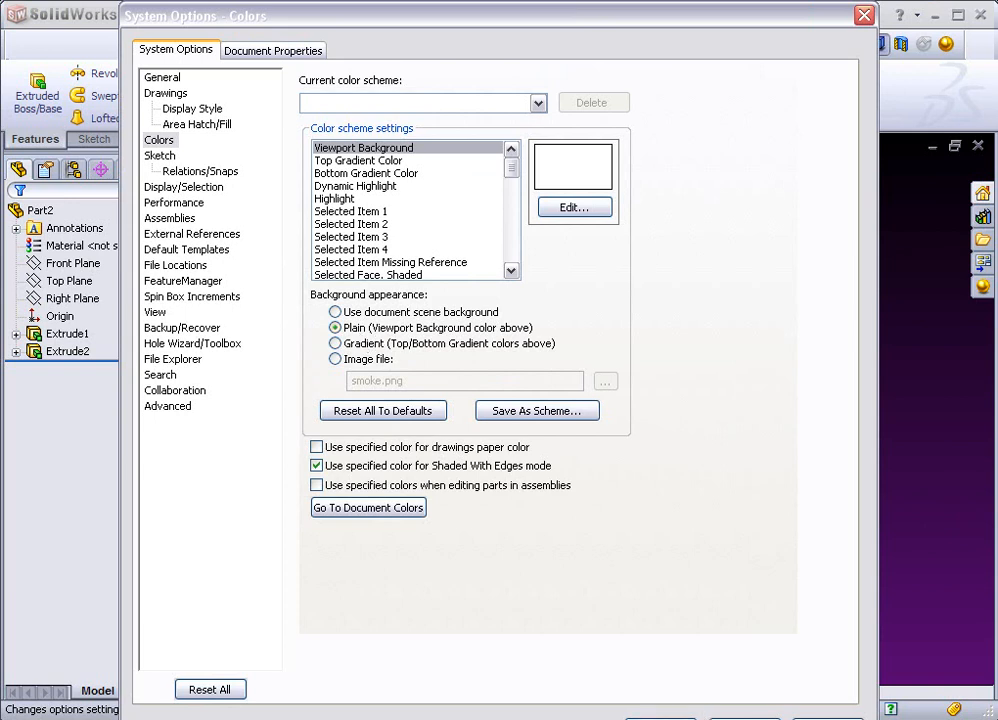
click(662, 714)
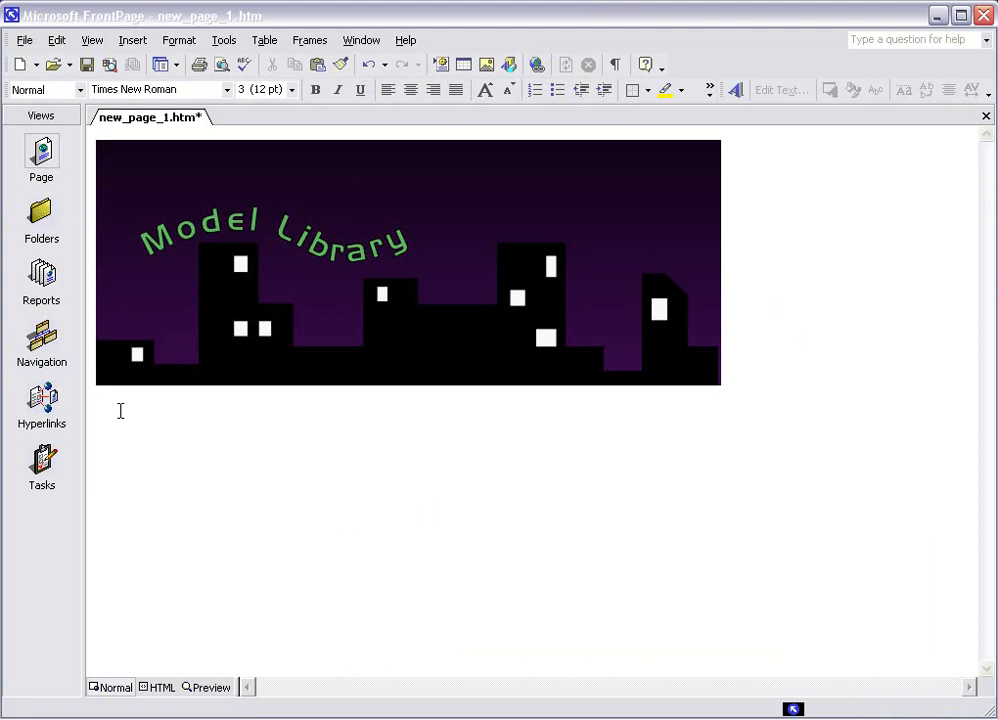
- Switch to FrontPage, paste the screen capture of the model below the banner, and crop it to the RESUME ellipse and its shadow
key(ctrl+v)
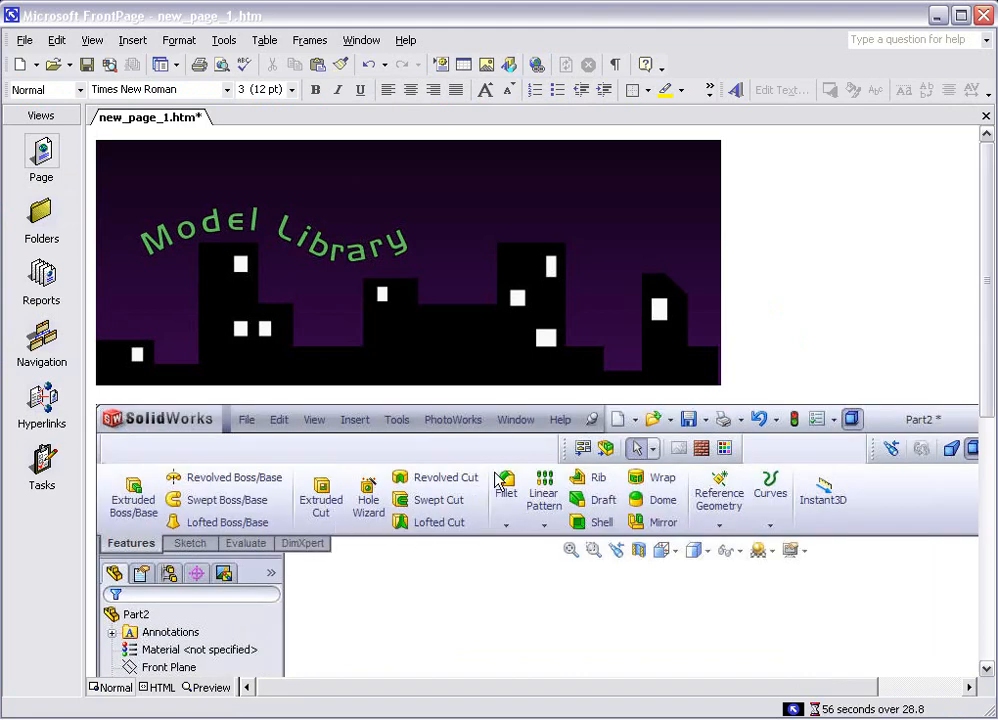
scroll(603, 641, down, 5)
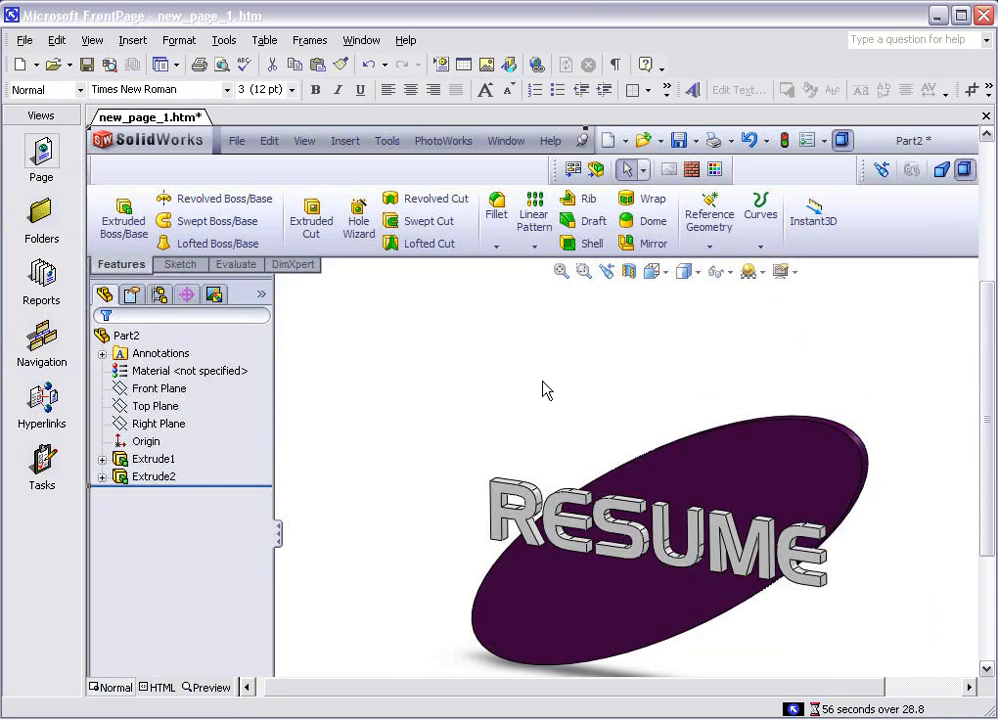
drag(987, 374, 987, 402)
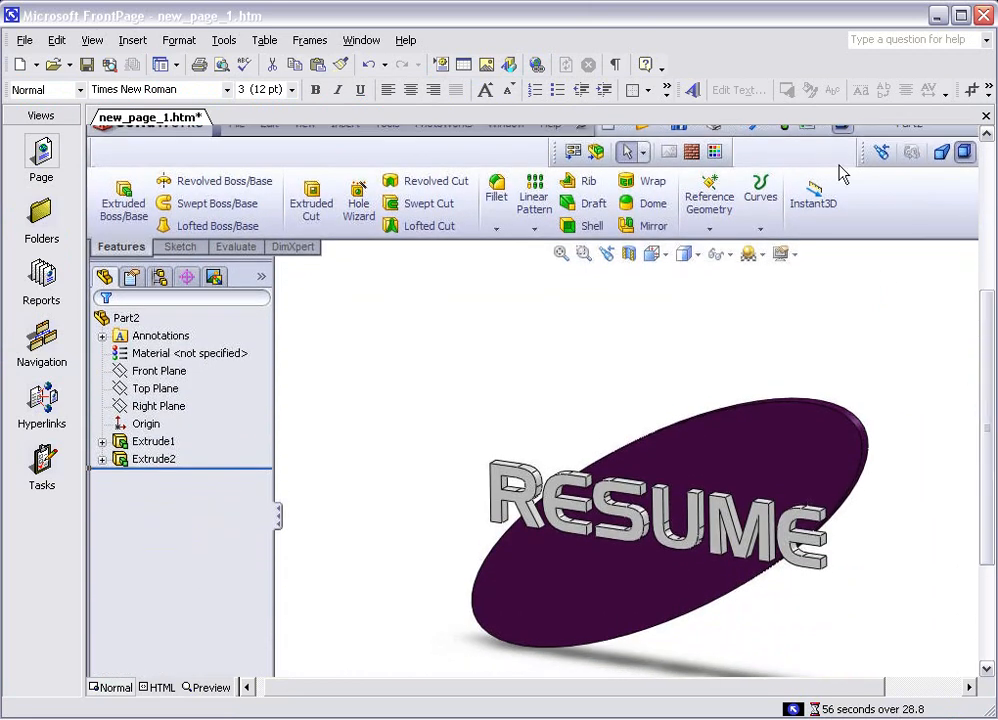
click(971, 90)
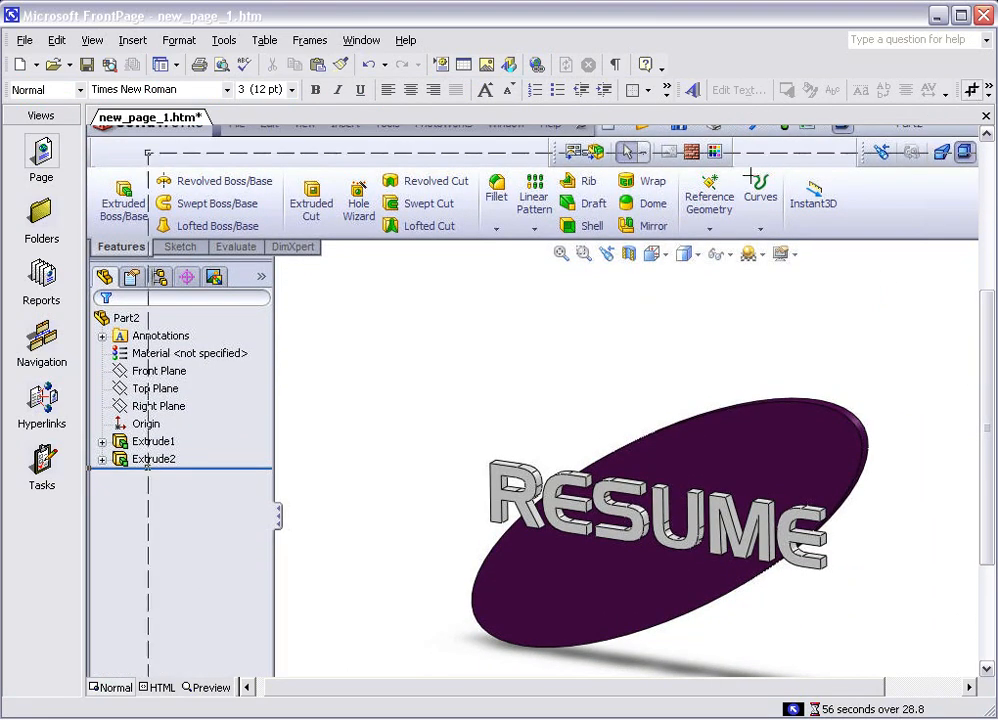
mouse_move(735, 152)
mouse_down()
mouse_move(735, 285)
mouse_move(548, 292)
mouse_up()
drag(401, 347, 951, 710)
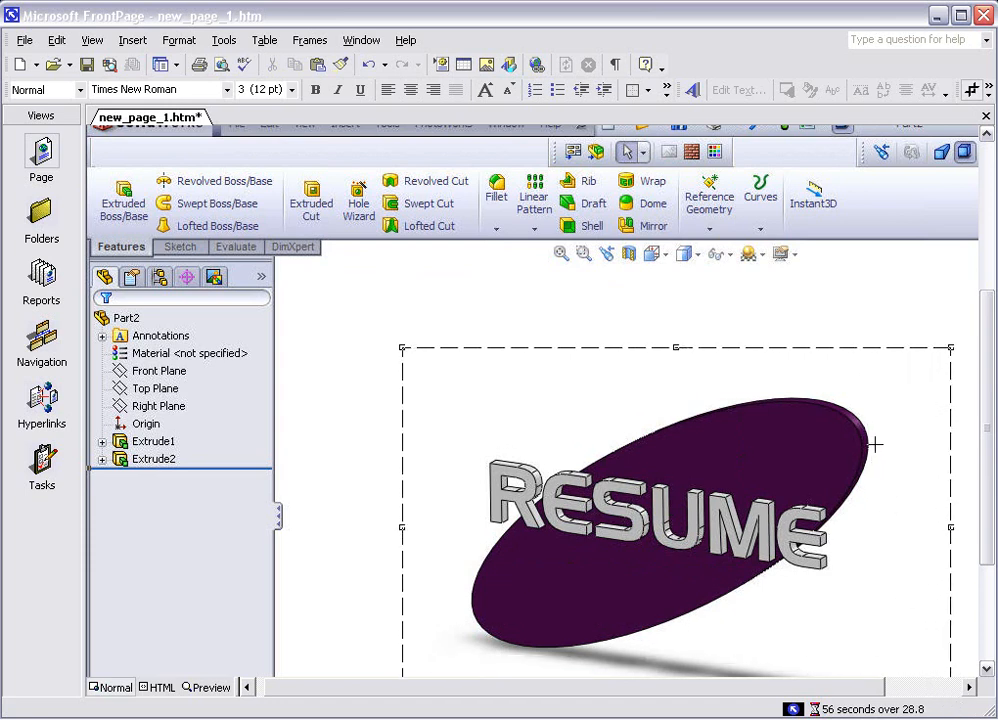
key(Escape)
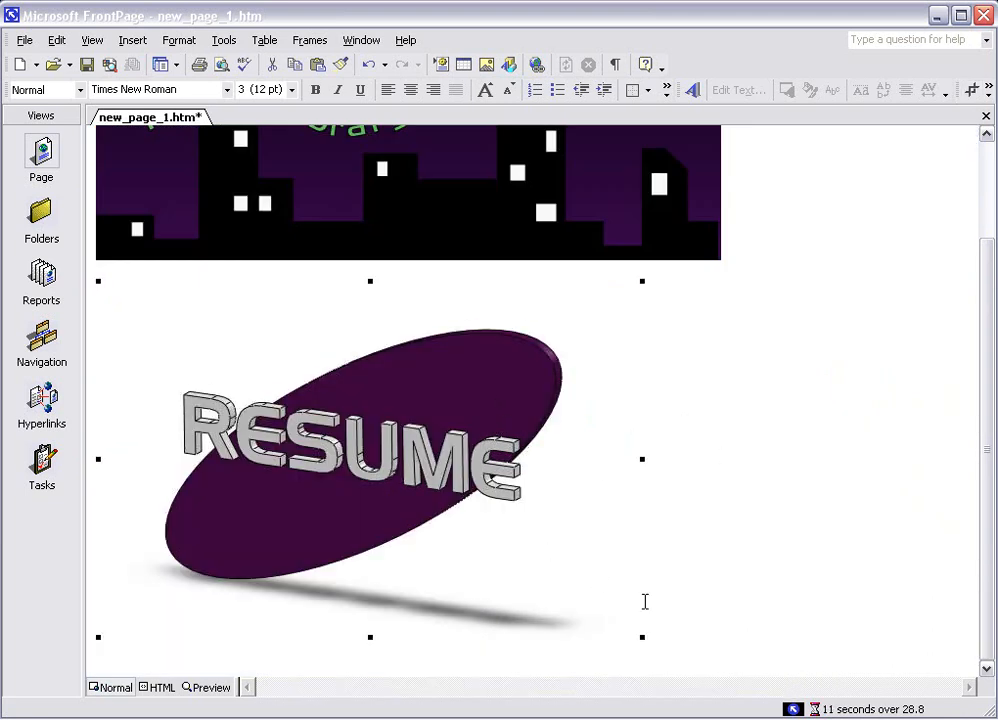
- Scale the cropped RESUME picture down proportionally to a button about one third of the banner's width
drag(641, 637, 285, 396)
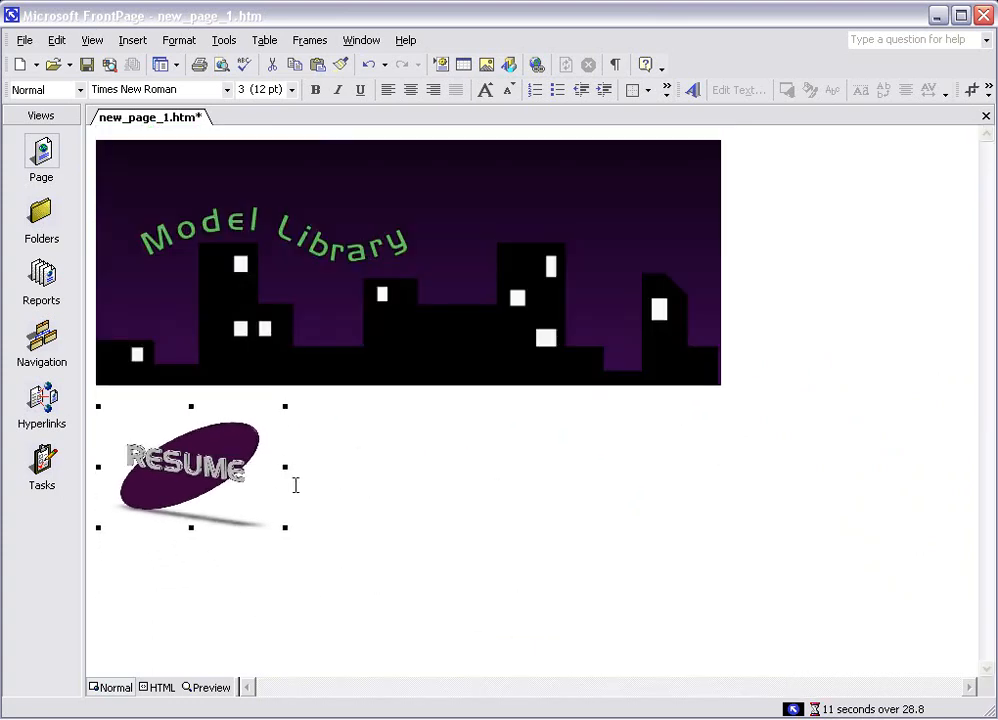
drag(286, 528, 233, 500)
click(334, 491)
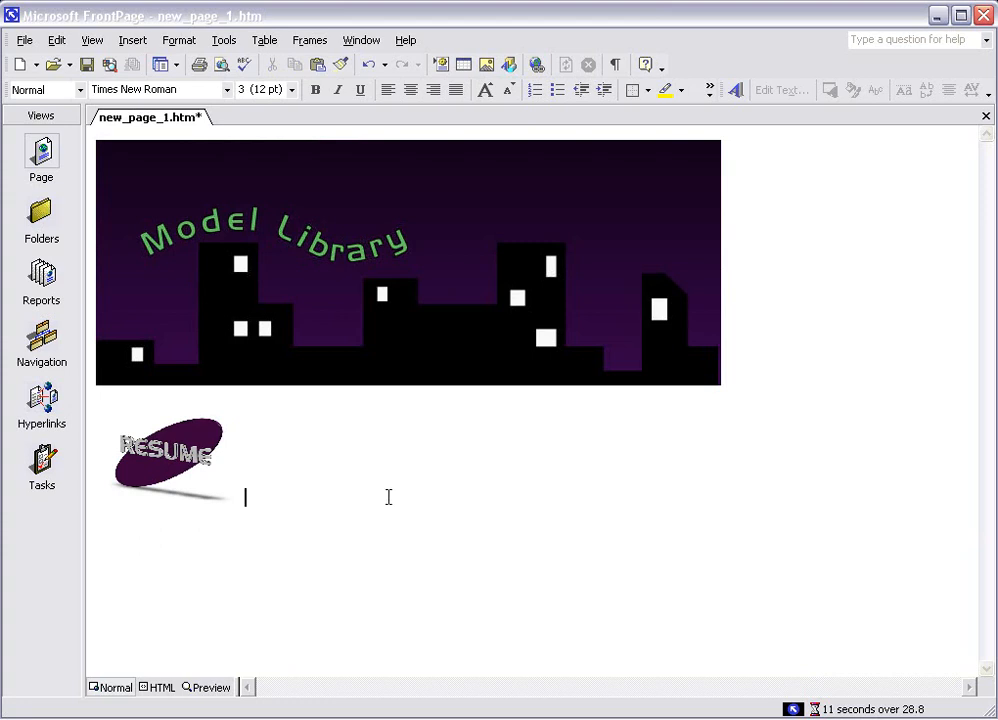
click(238, 500)
drag(241, 500, 290, 535)
click(368, 517)
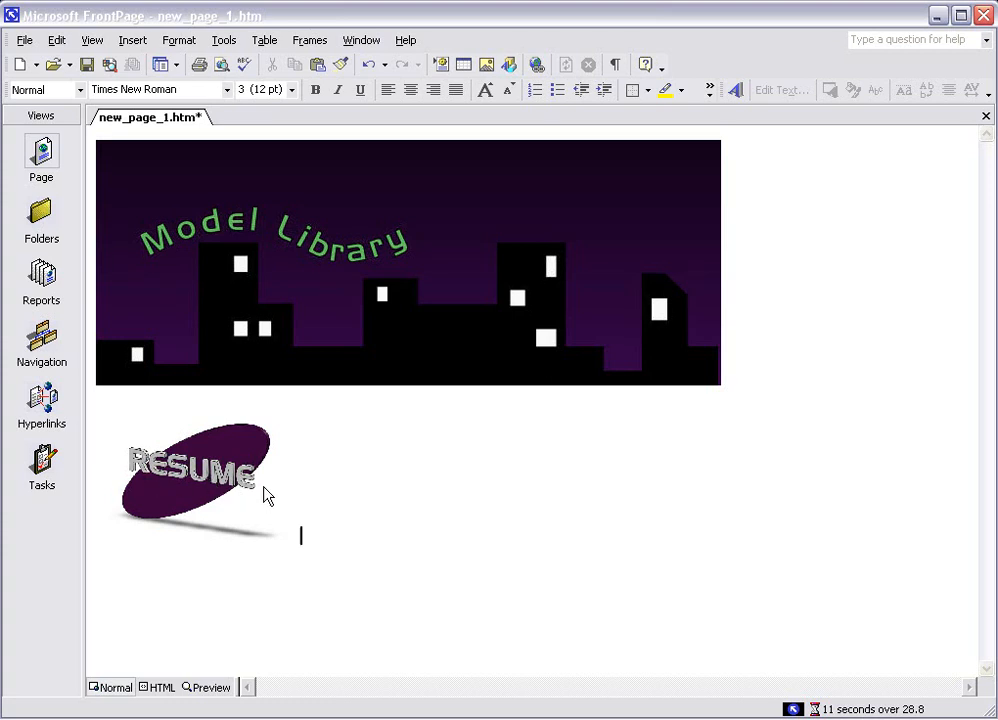
- Hyperlink the RESUME picture to the CFS Resume document in the Resume folder and follow the link to test it
right_click(207, 480)
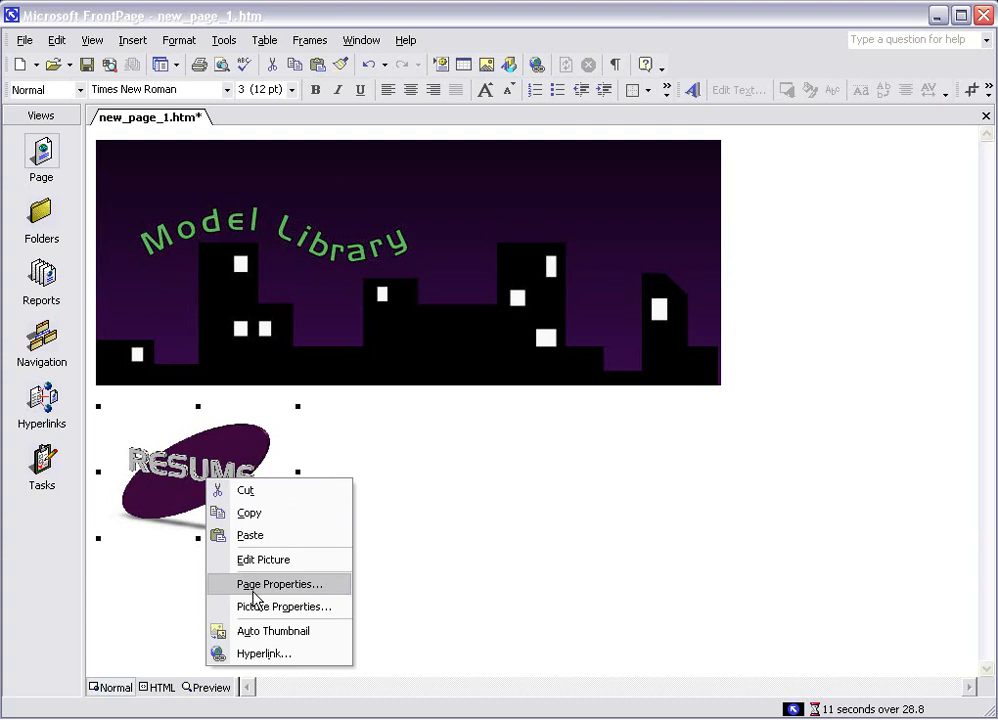
click(262, 654)
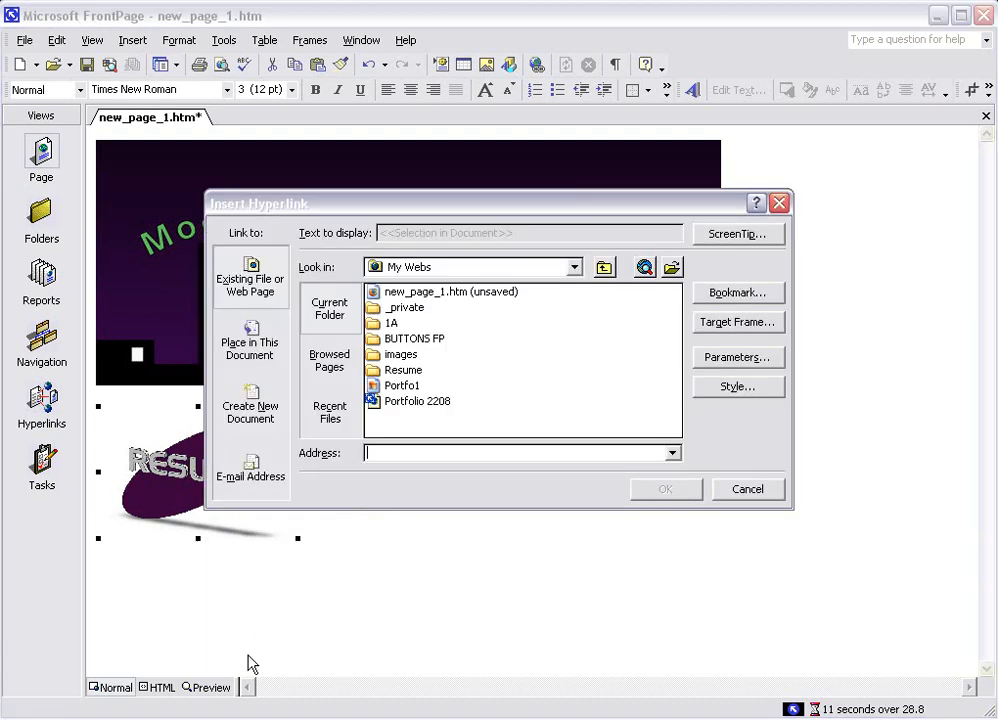
double_click(403, 371)
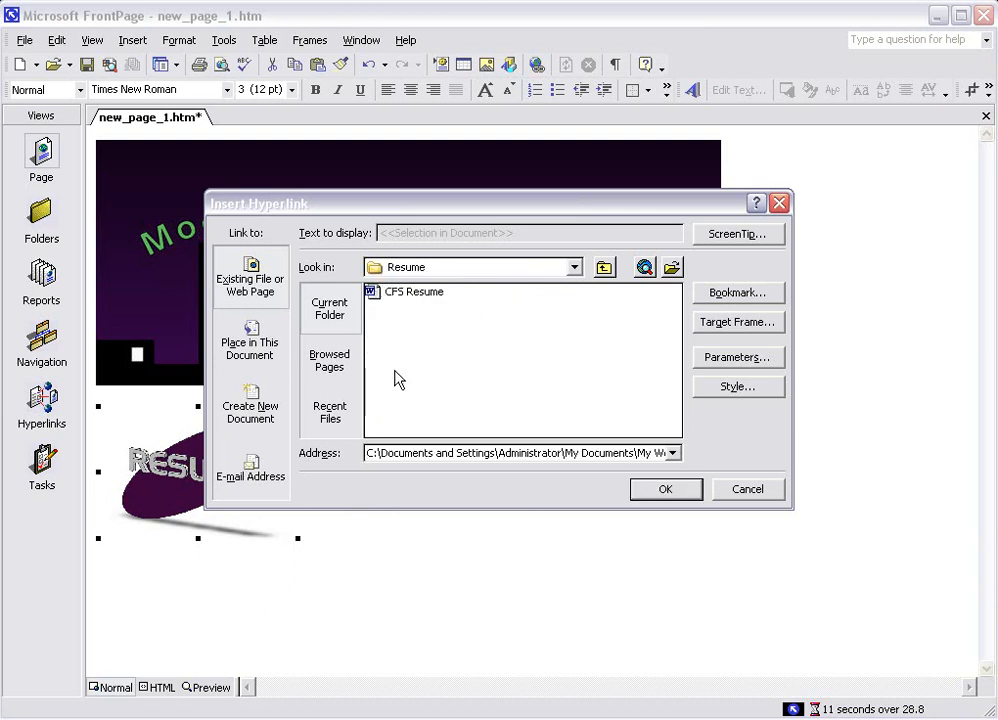
click(666, 489)
click(389, 470)
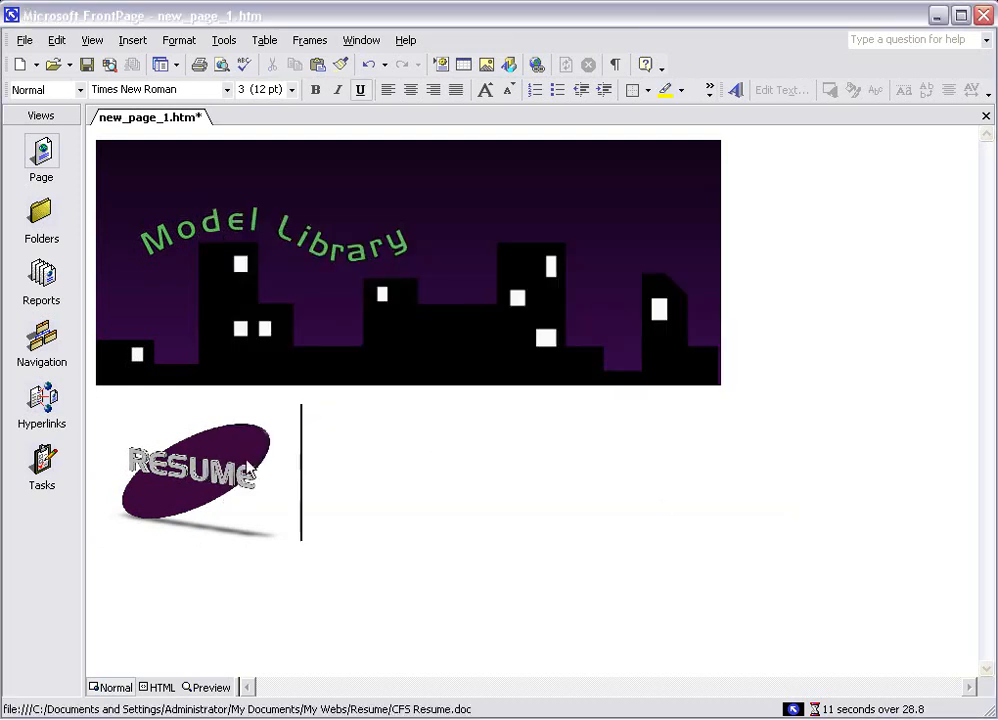
ctrl+click(197, 468)
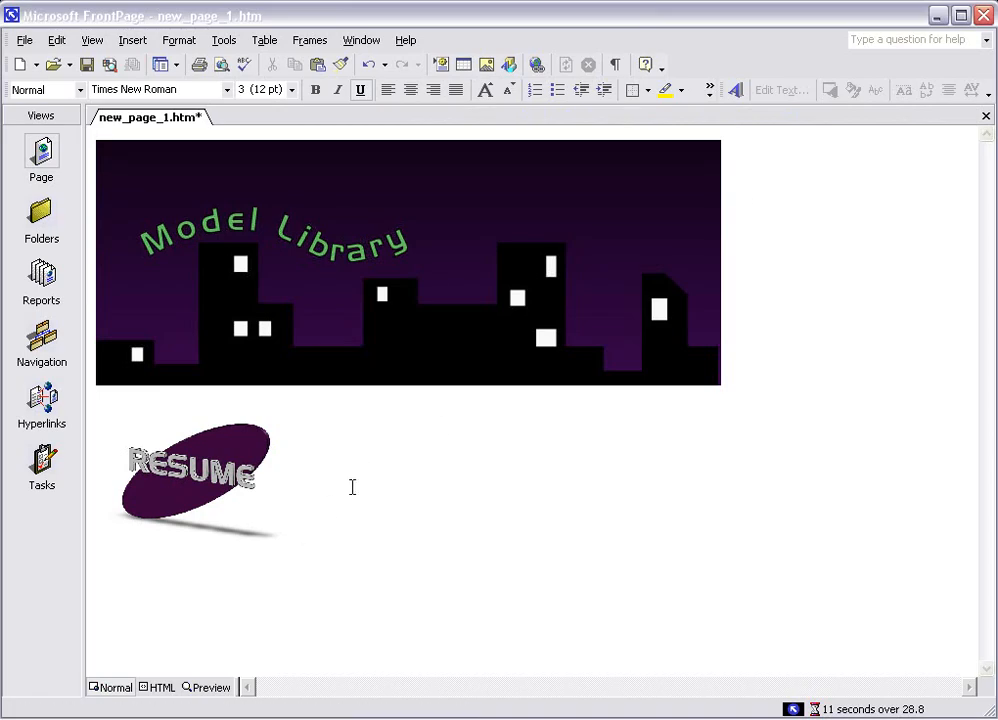
- Enlarge the skyline "Model Library" banner proportionally until it spans nearly the full page width
click(418, 290)
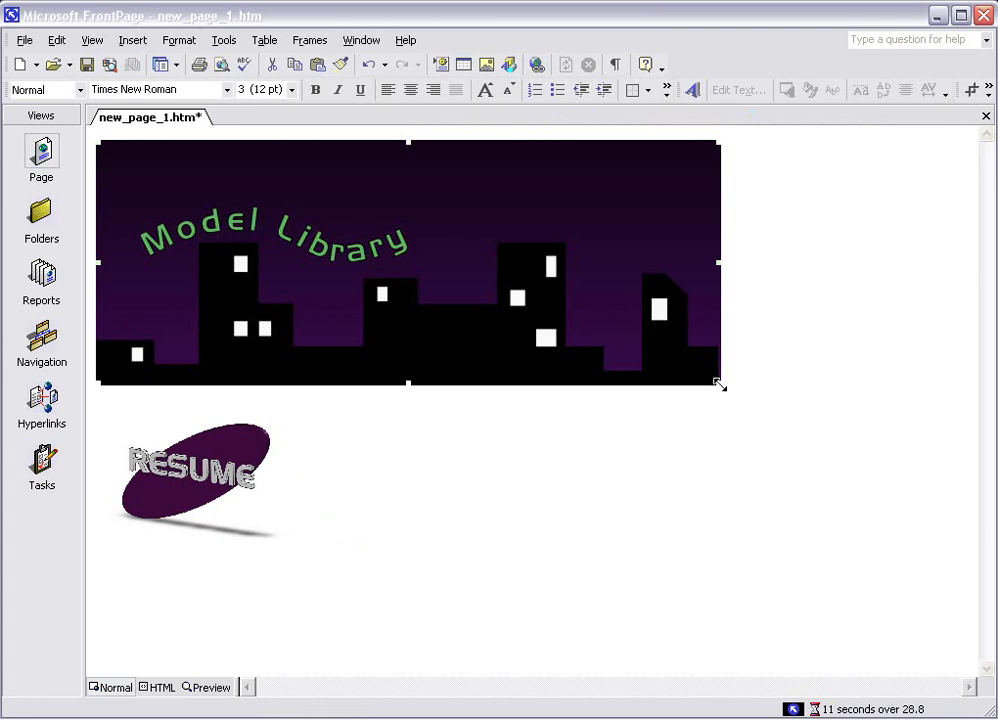
drag(718, 384, 953, 476)
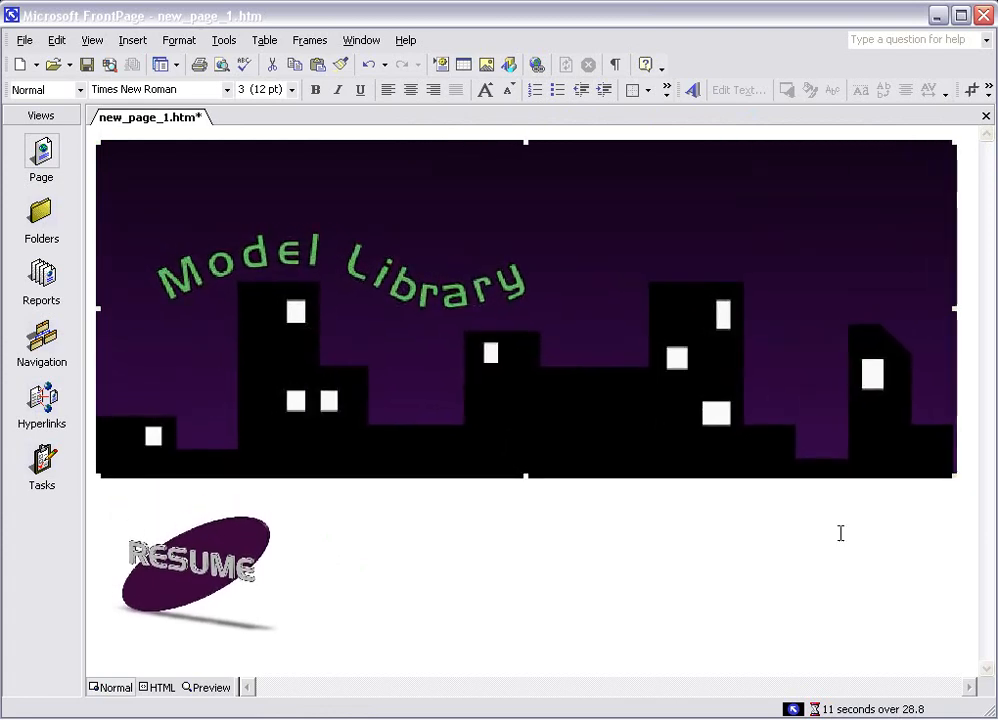
click(737, 532)
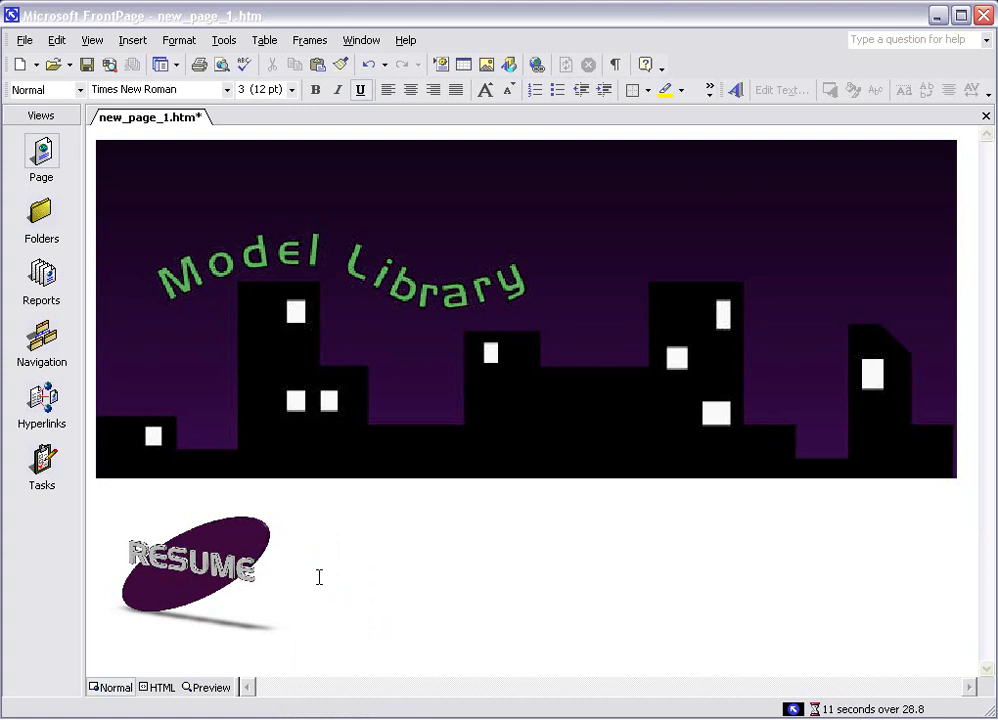
- Switch to SolidWorks, change the raised RESUME sketch text on the ellipse to GALLERY and rebuild the part
key(alt+Tab)
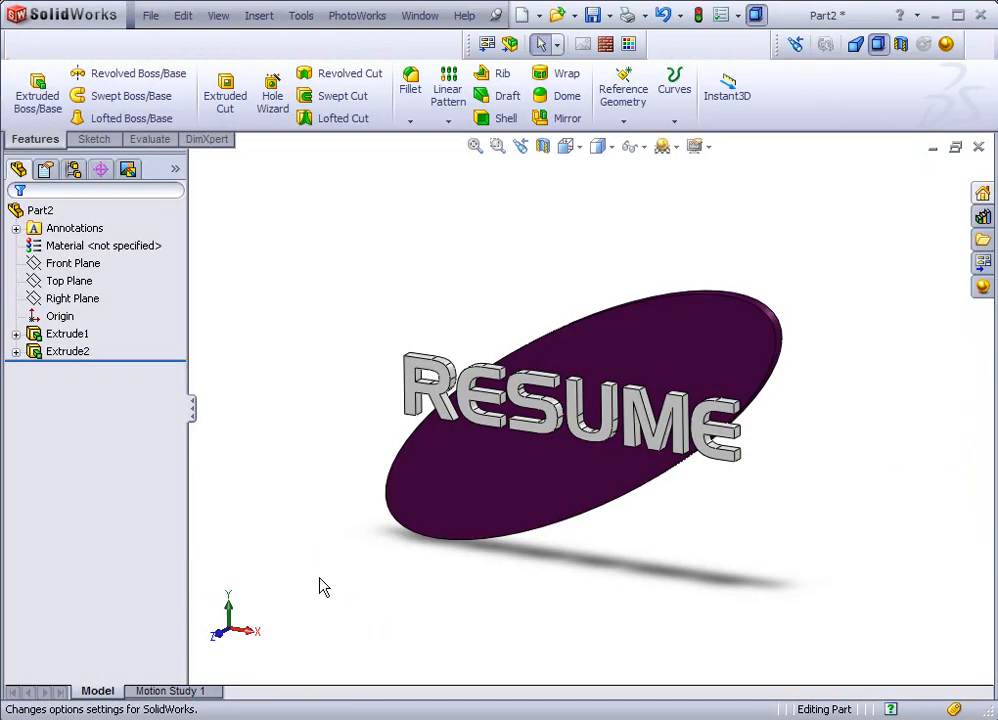
click(72, 352)
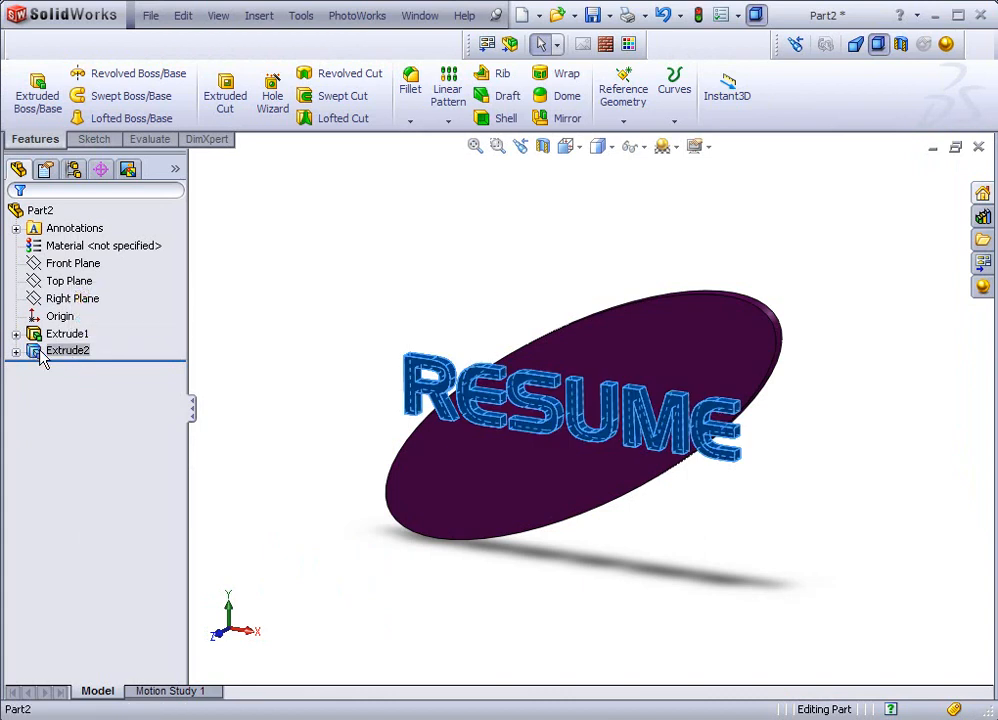
click(330, 385)
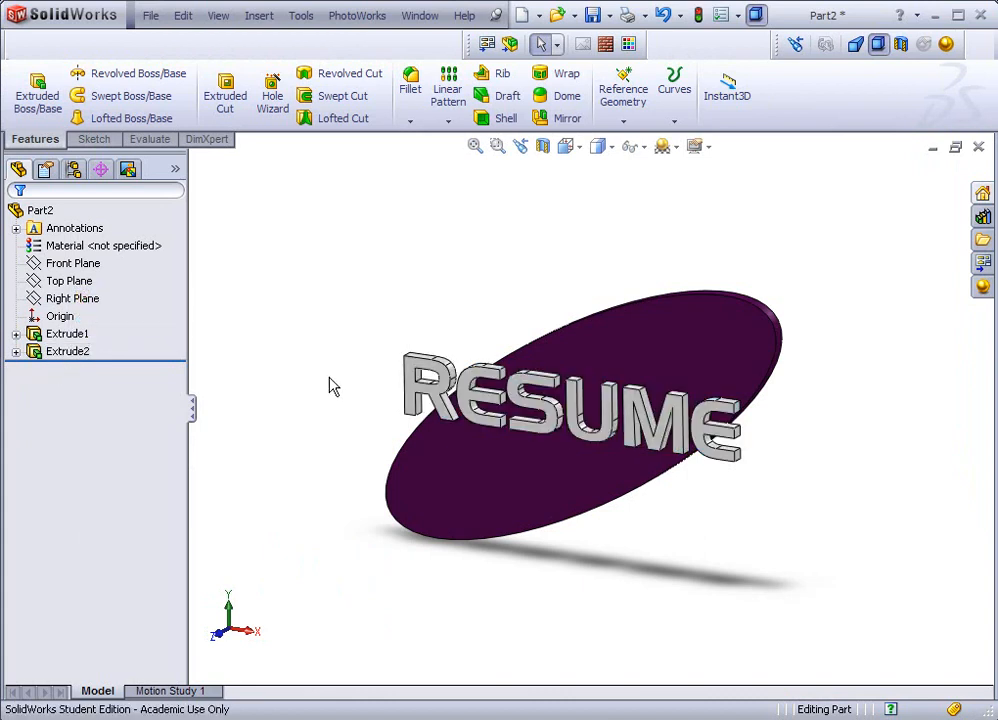
click(62, 351)
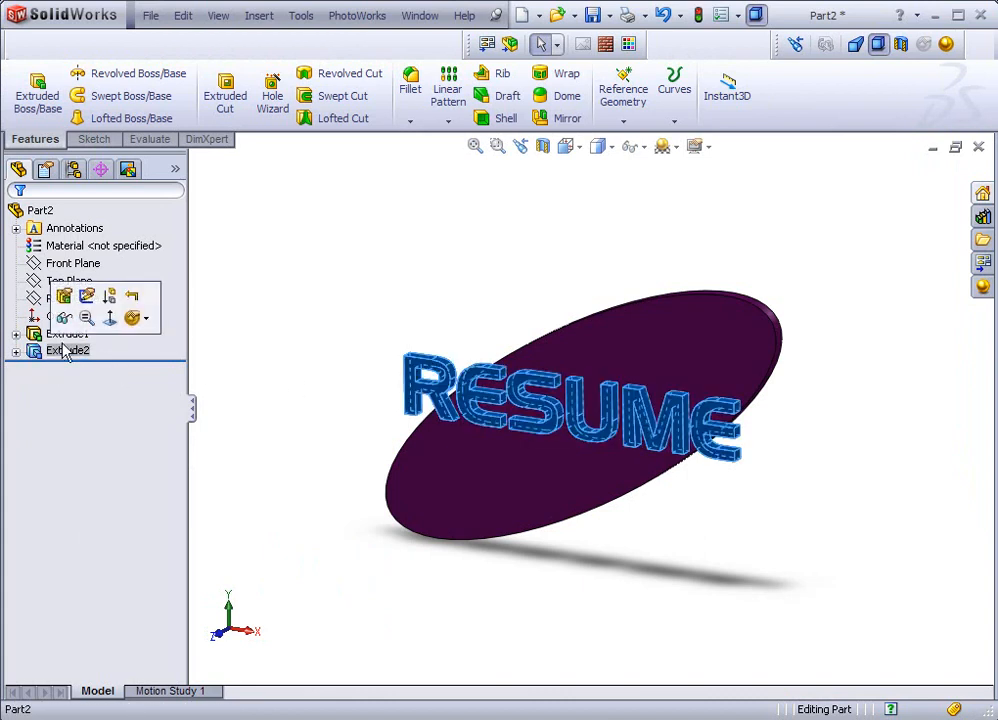
click(86, 297)
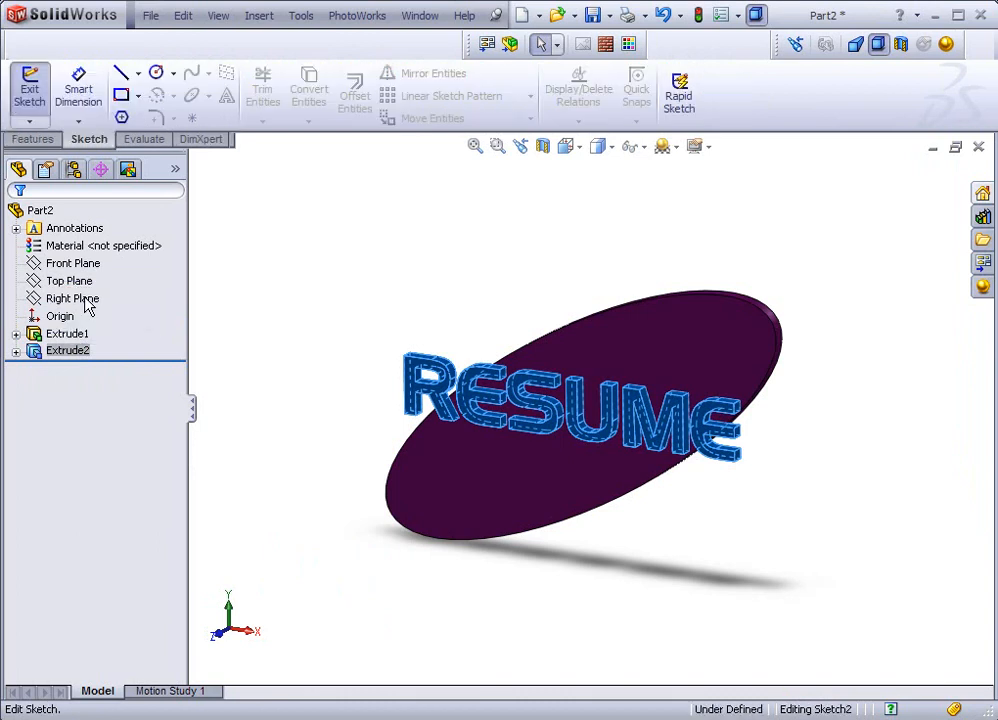
double_click(450, 392)
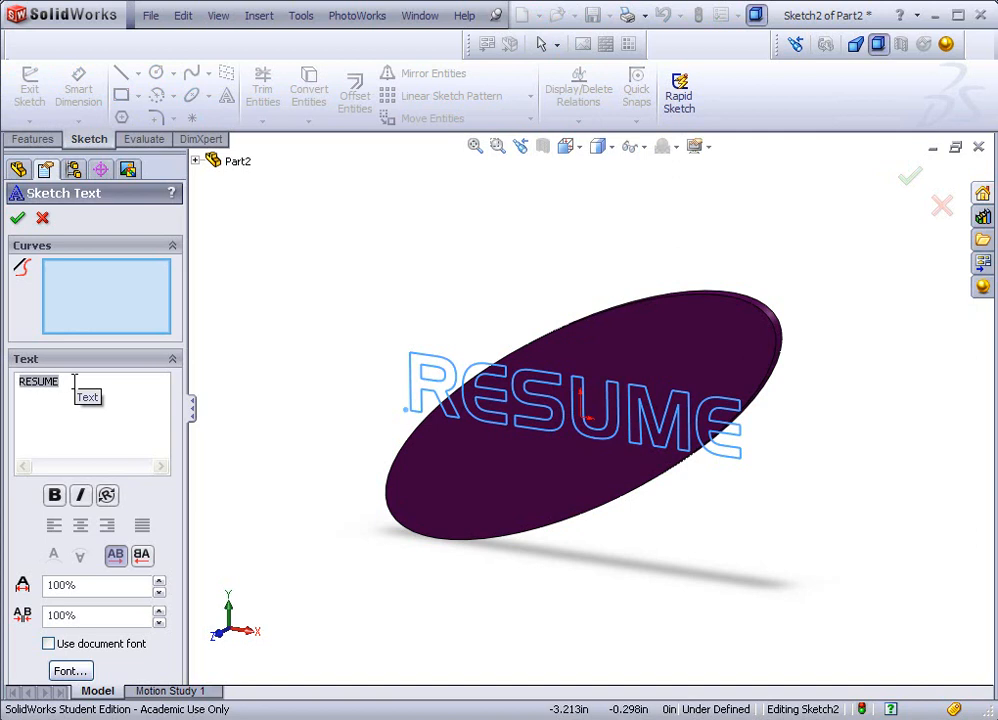
text(GALLERY)
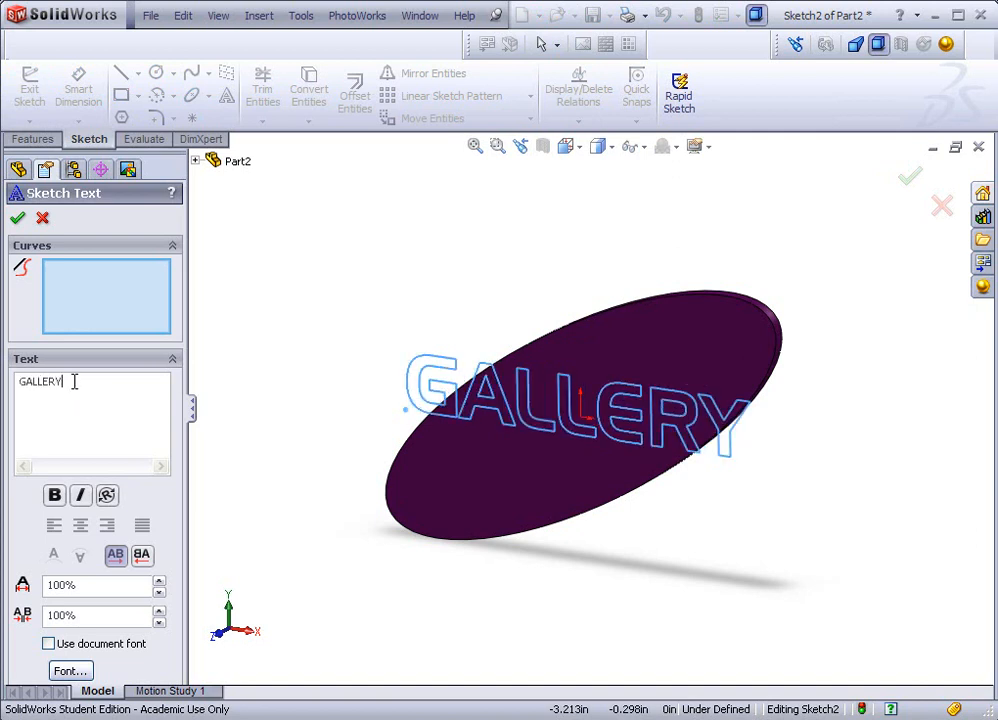
click(17, 218)
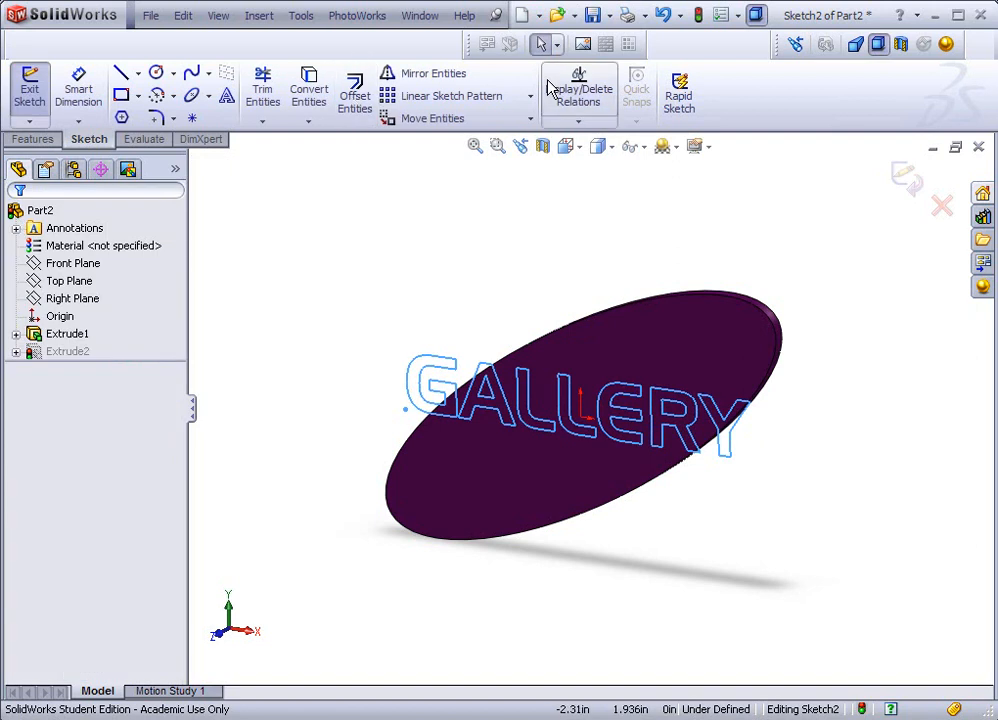
click(697, 16)
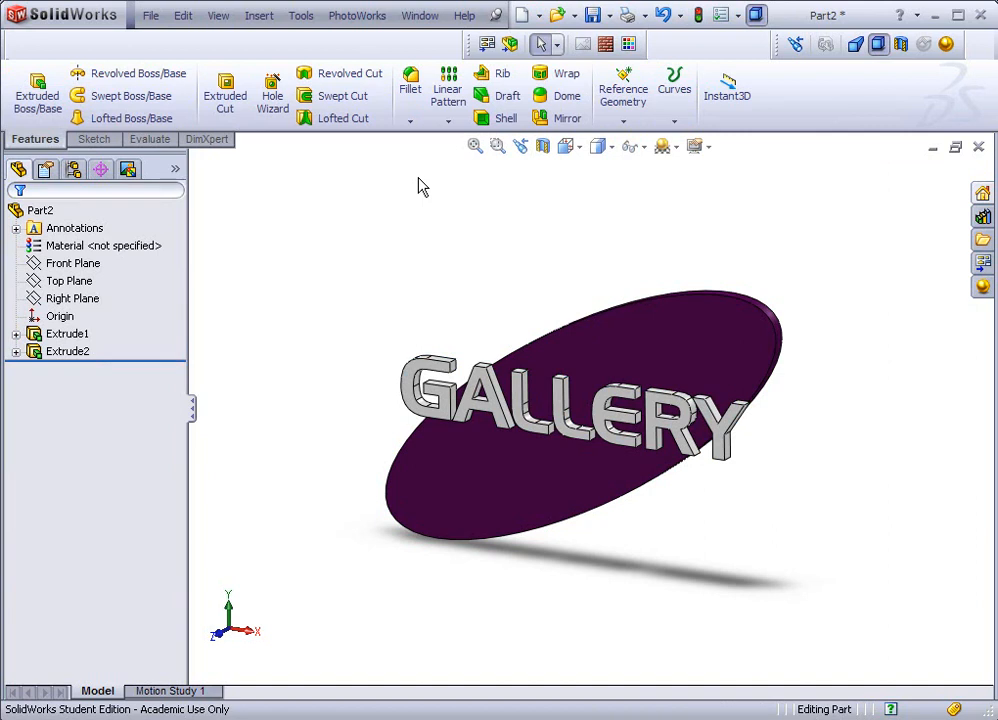
- Capture the GALLERY model, switch to FrontPage, paste the capture below the RESUME picture and crop it to the ellipse and its shadow
key(alt)
key(alt+Tab)
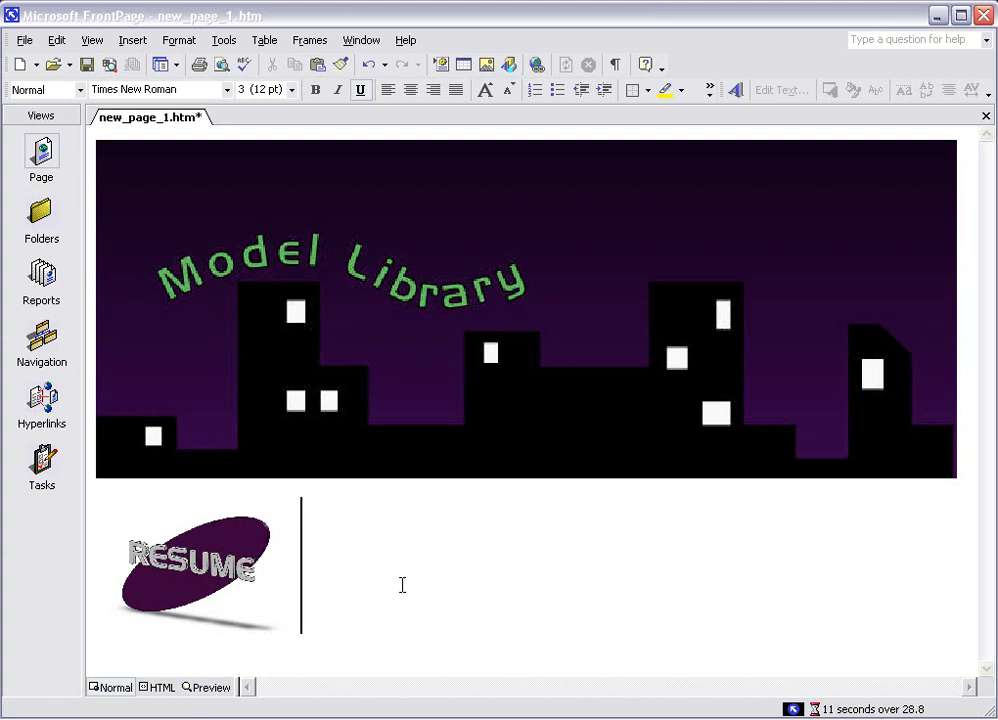
key(Return)
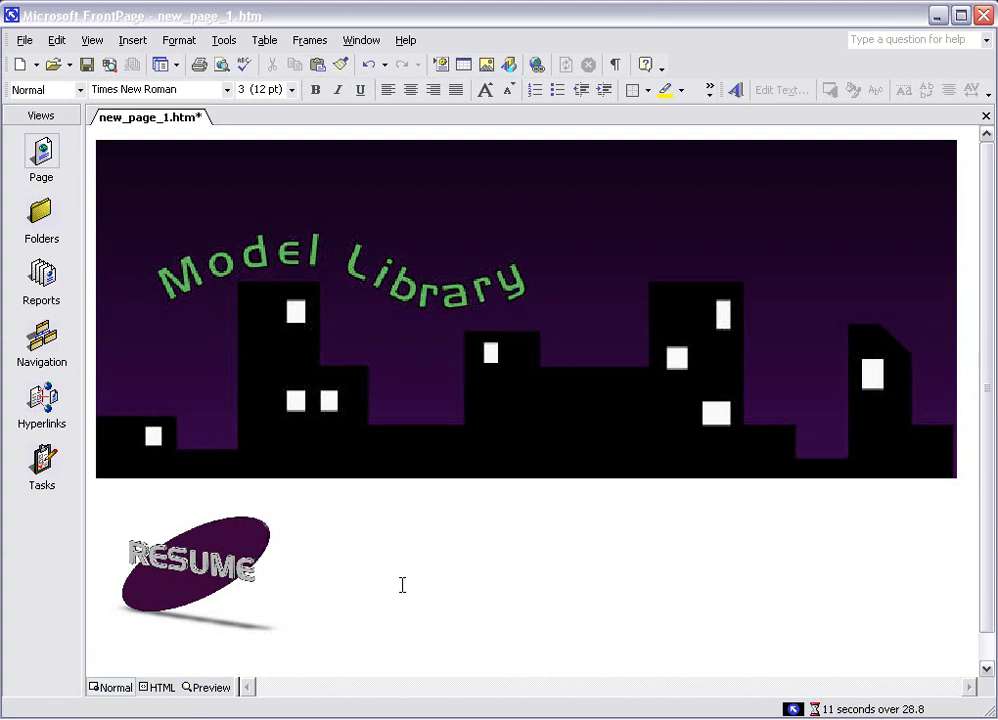
key(ctrl+v)
scroll(402, 585, down, 10)
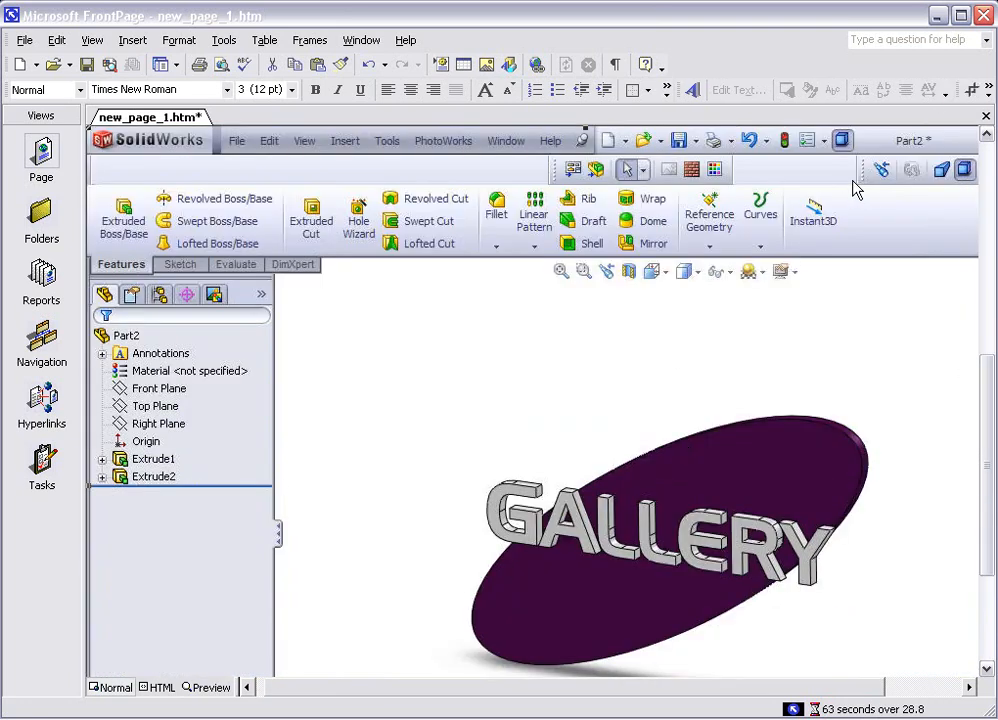
click(970, 90)
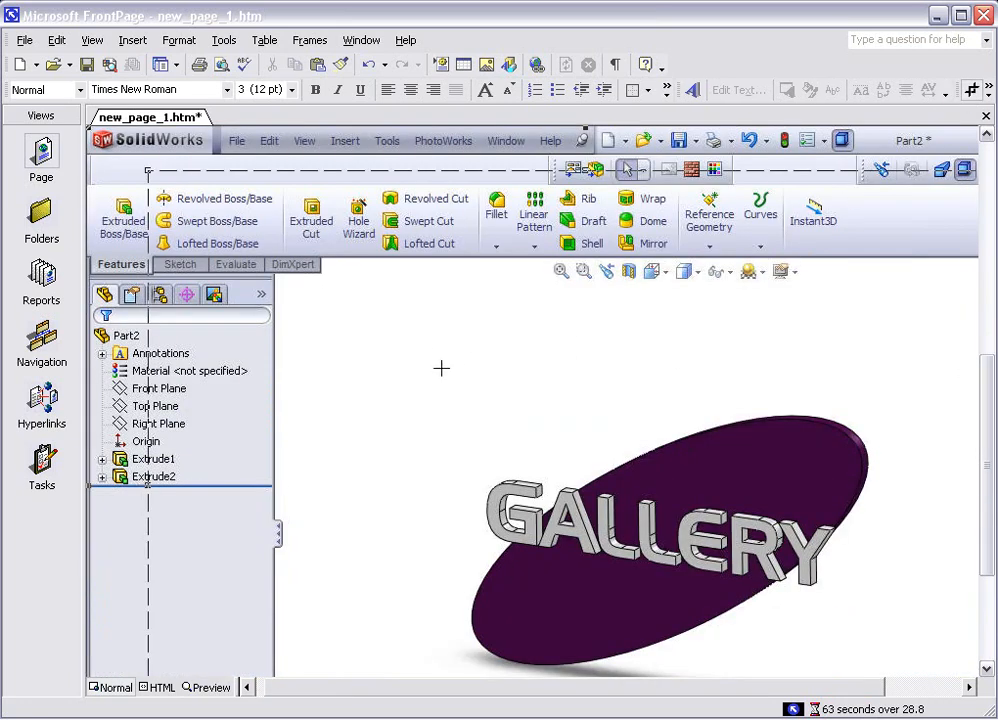
drag(448, 368, 911, 704)
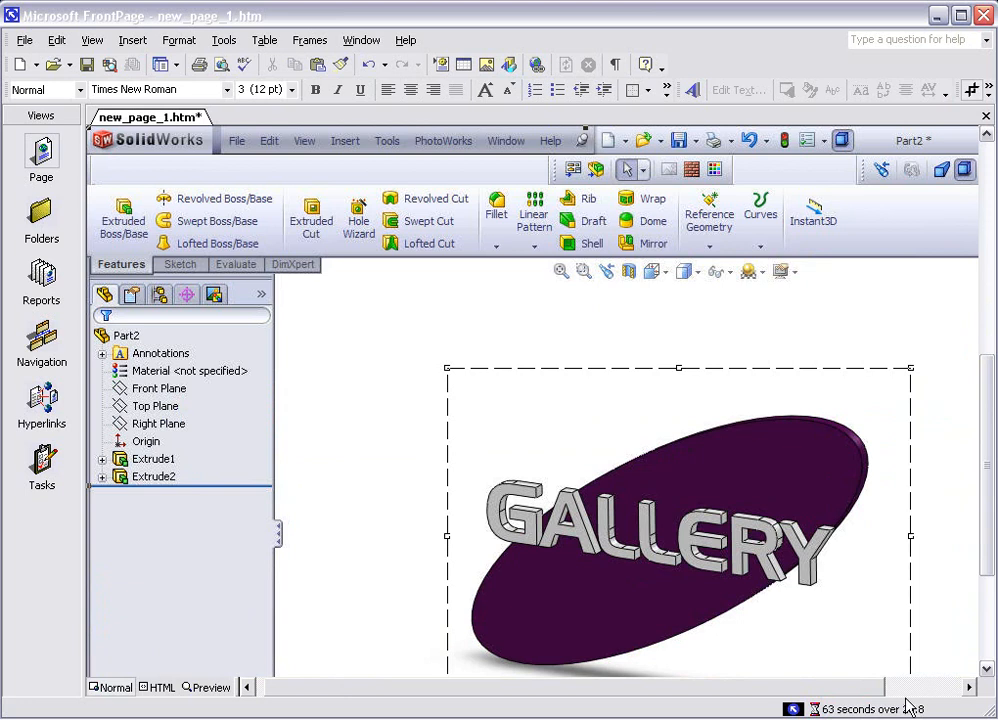
key(Return)
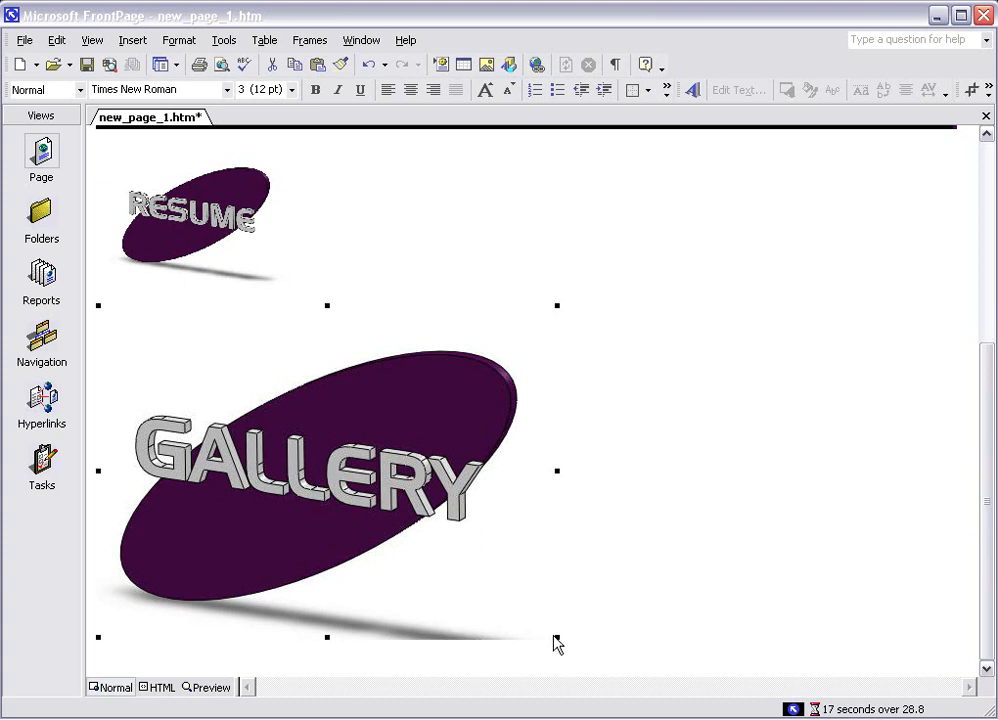
- Scale the cropped GALLERY picture down proportionally to about the size of the RESUME button
drag(556, 636, 271, 463)
click(460, 527)
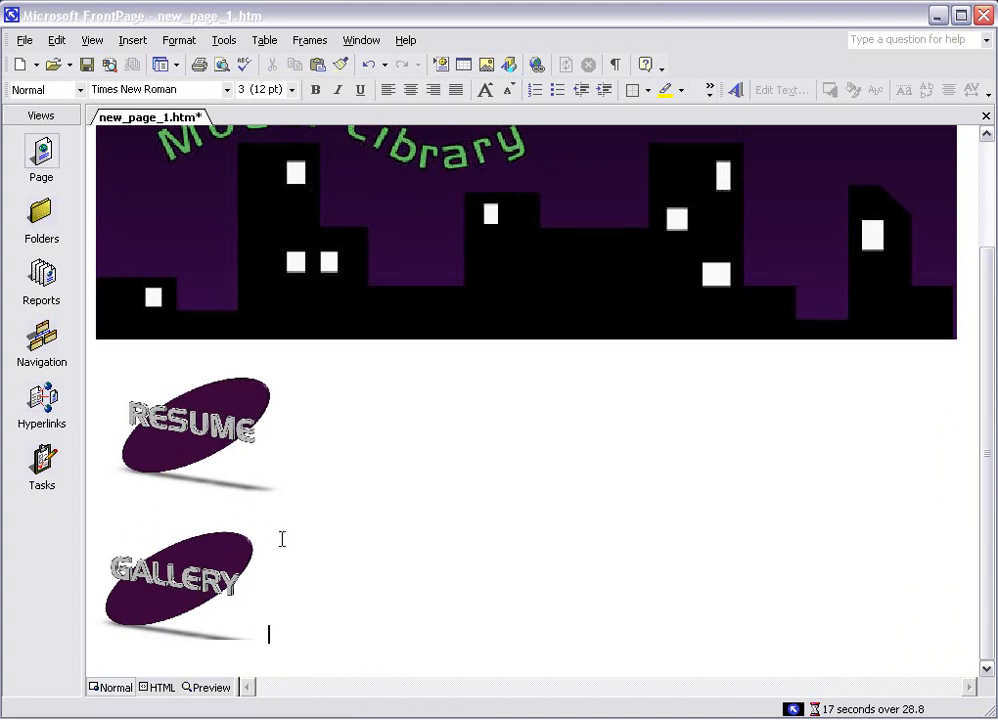
scroll(358, 585, up, 1)
scroll(358, 584, down, 1)
scroll(358, 584, up, 2)
scroll(358, 584, down, 2)
- Switch to SolidWorks, change the raised GALLERY sketch text on the ellipse to MODELS and rebuild the part
key(alt+Tab)
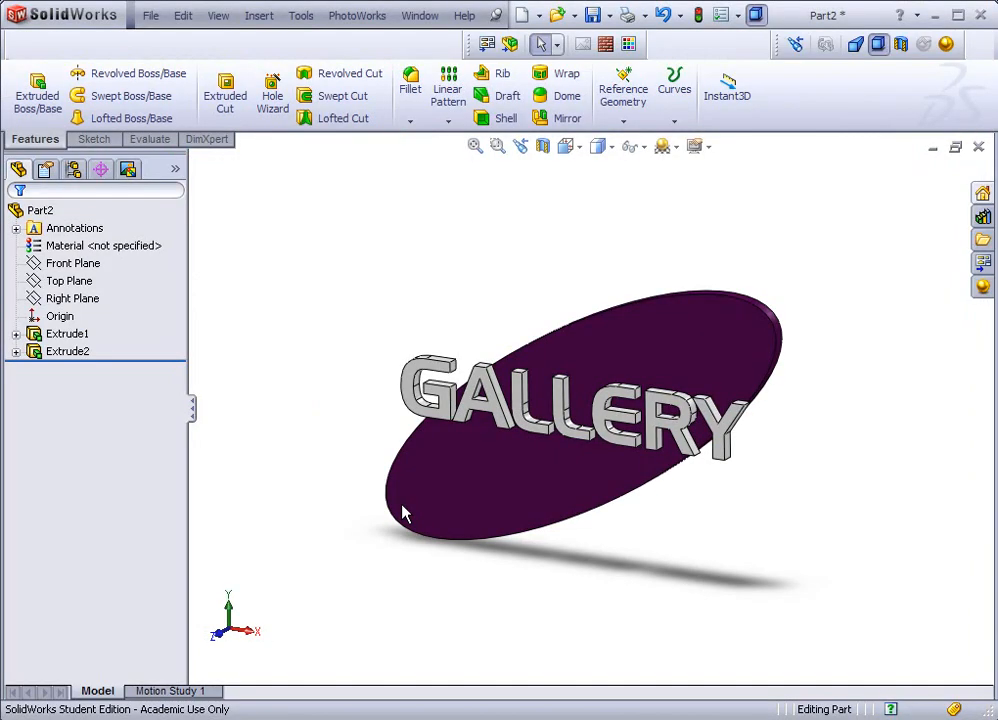
right_click(55, 351)
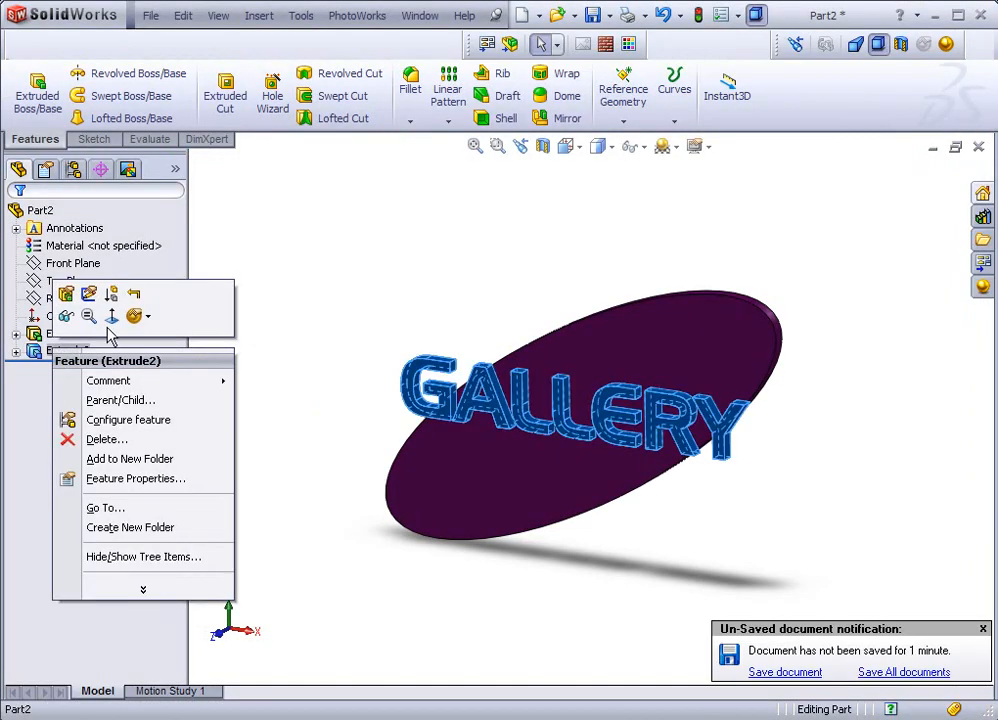
click(89, 294)
click(983, 629)
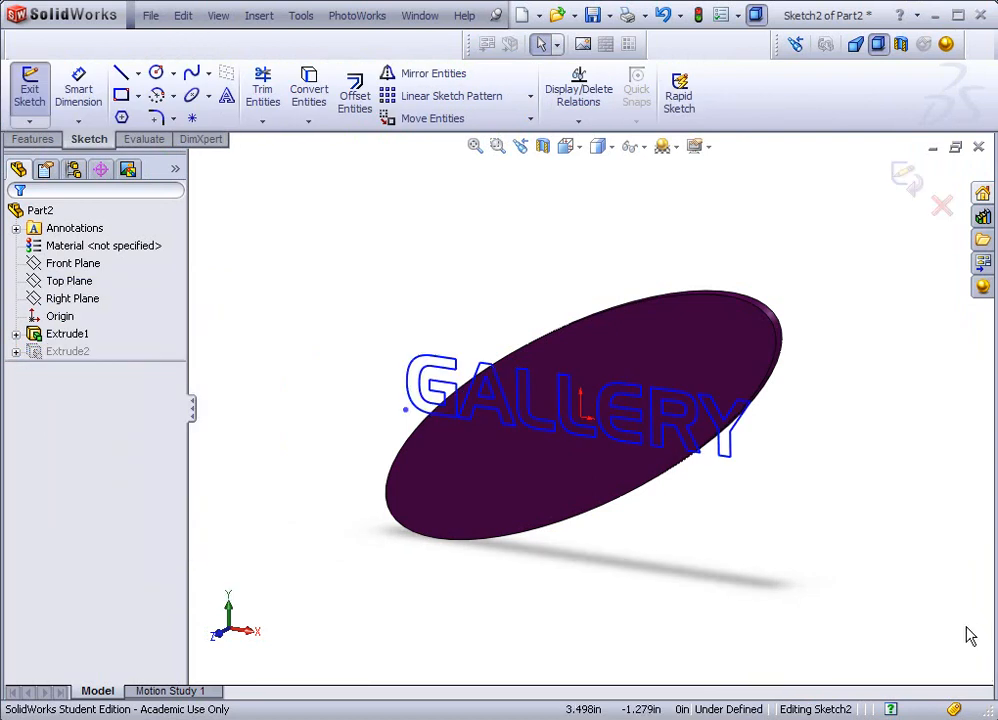
click(489, 408)
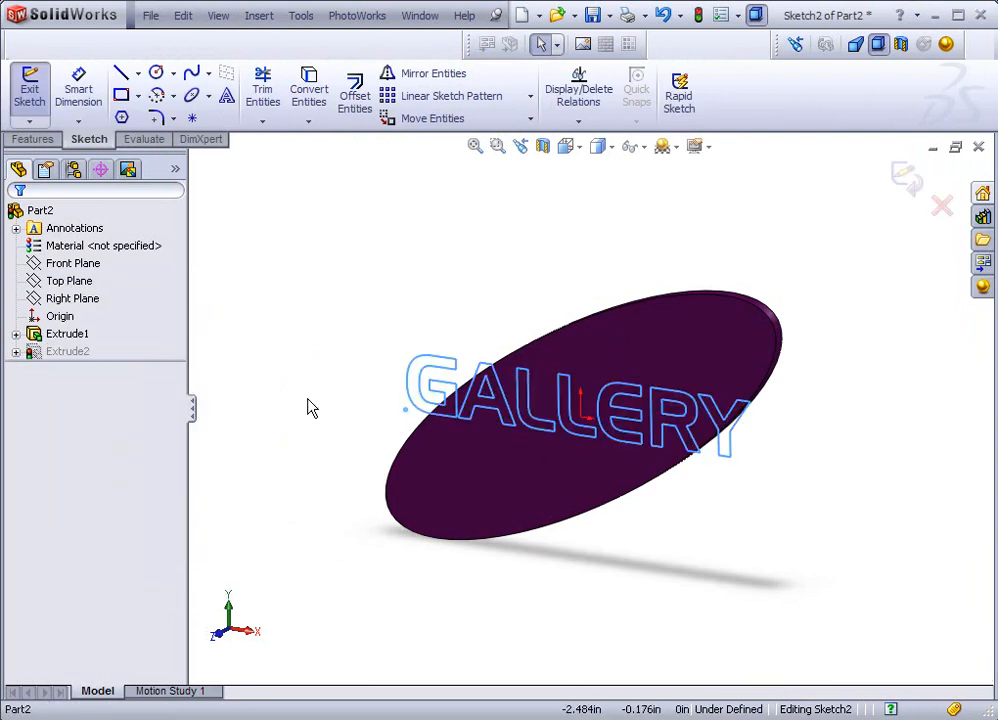
double_click(440, 393)
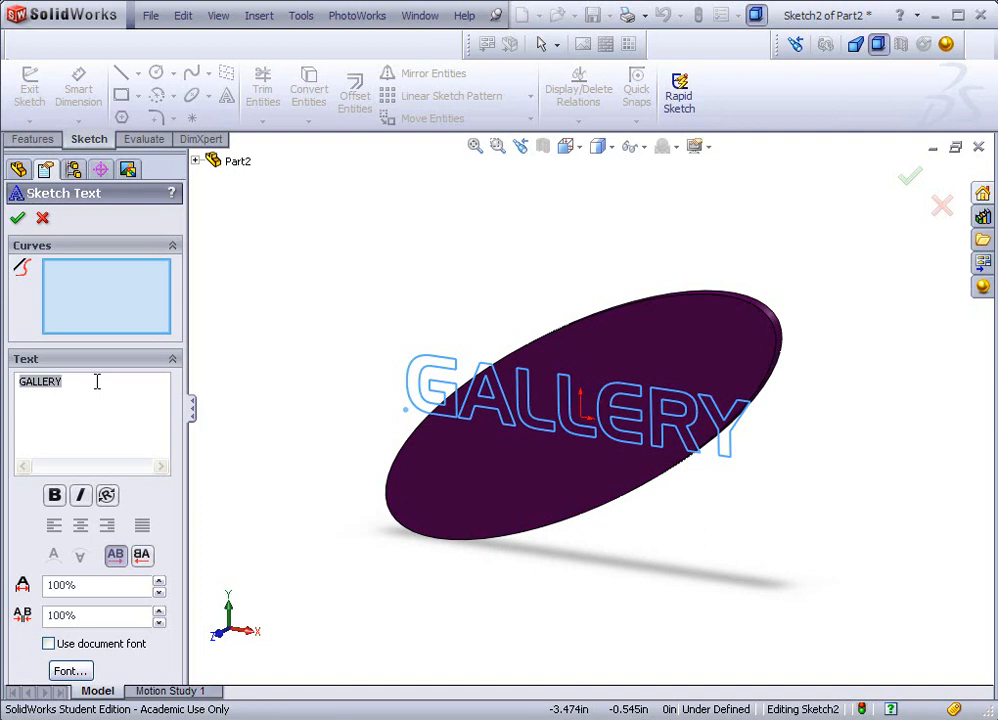
text(ART)
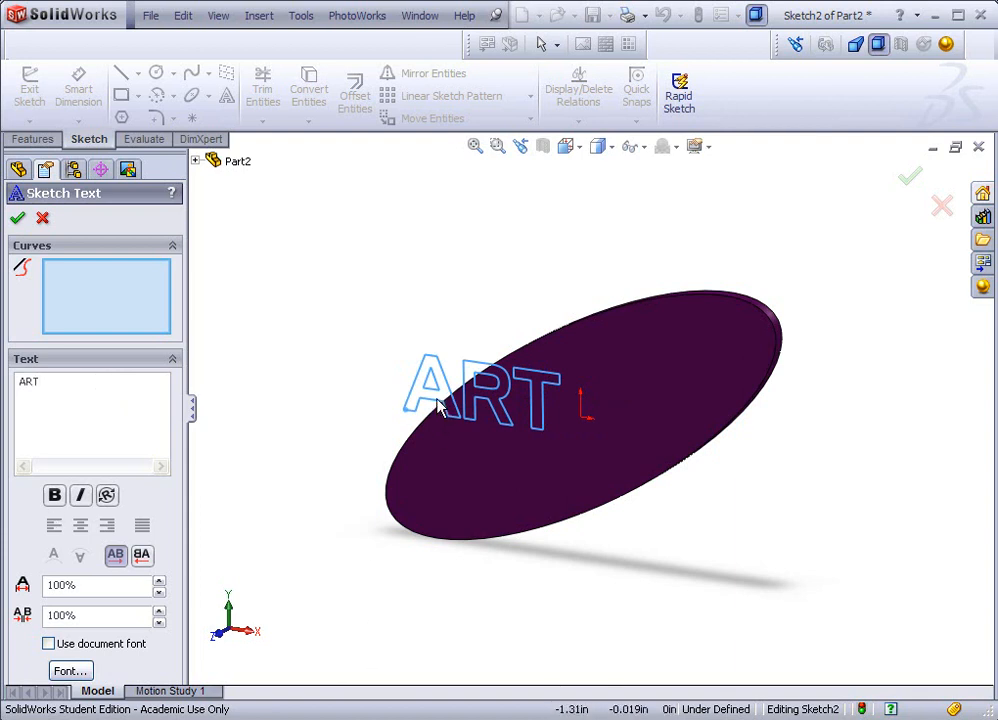
drag(45, 381, 15, 383)
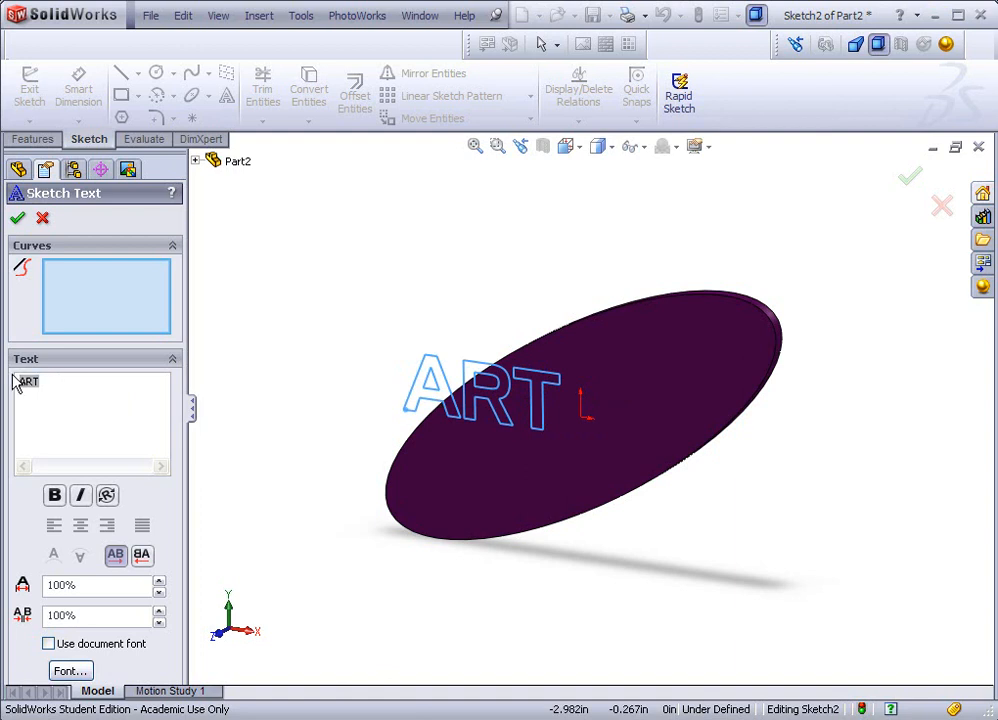
text(MOELS)
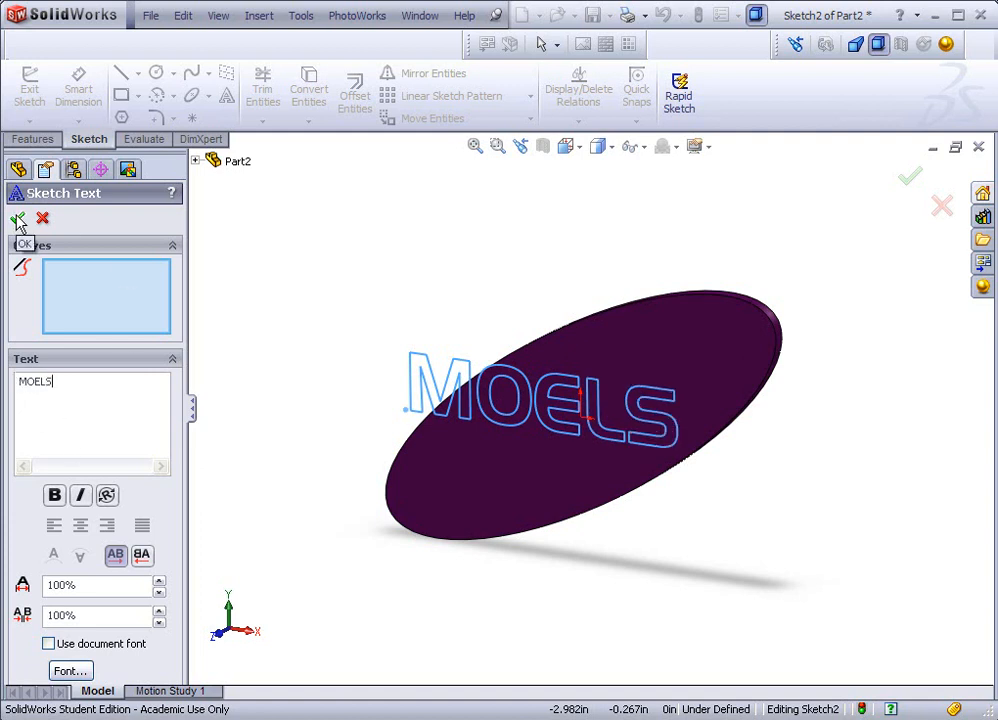
click(32, 381)
text(D)
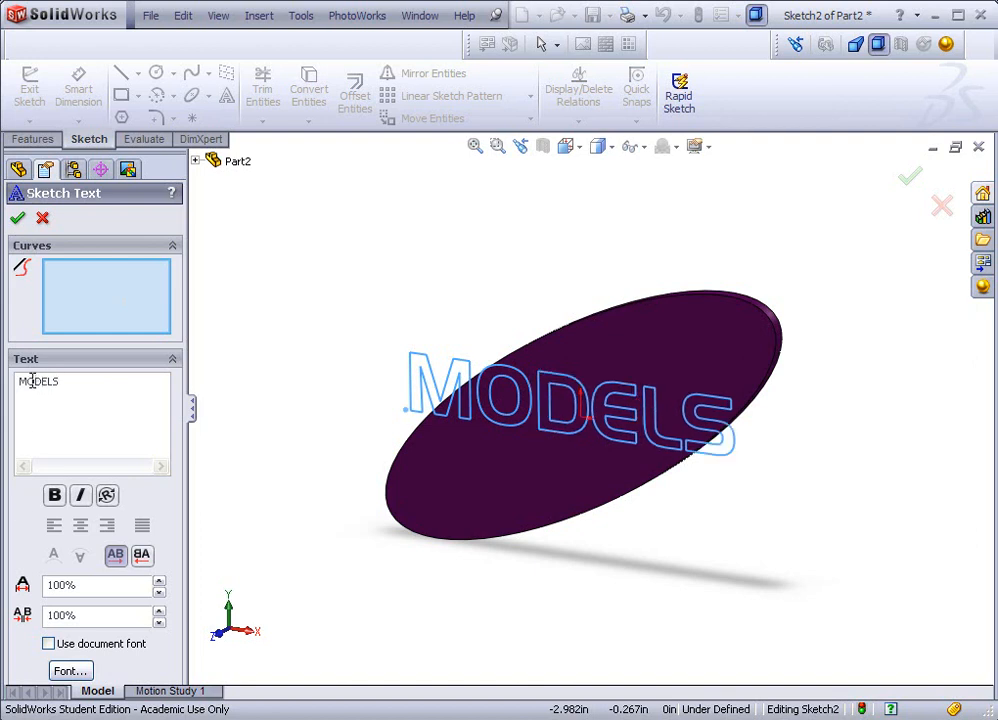
click(17, 218)
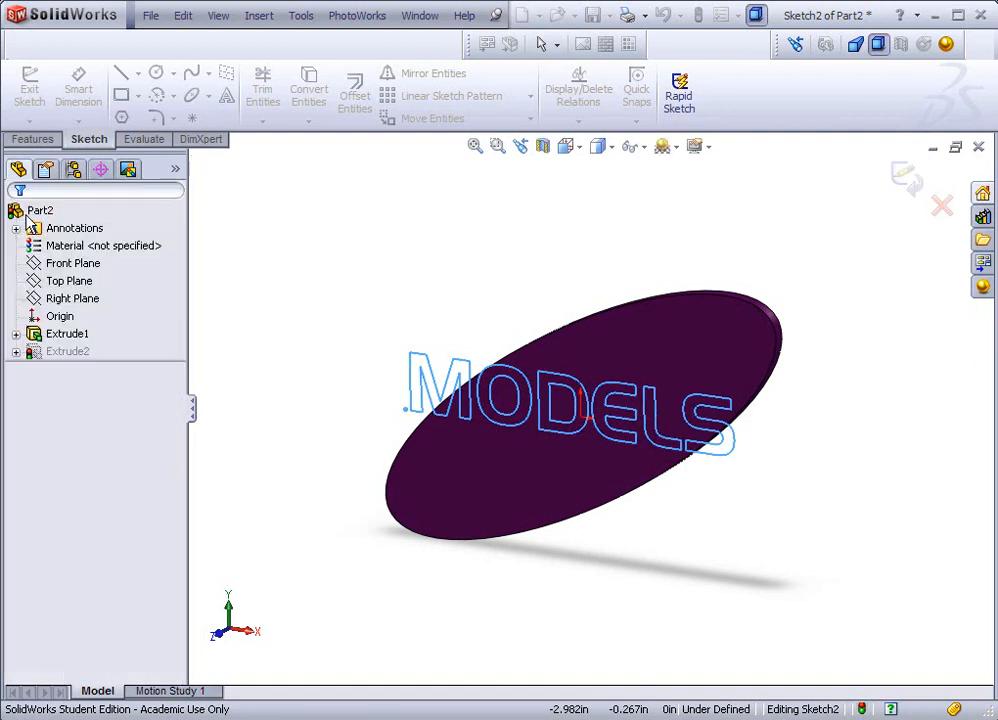
click(698, 15)
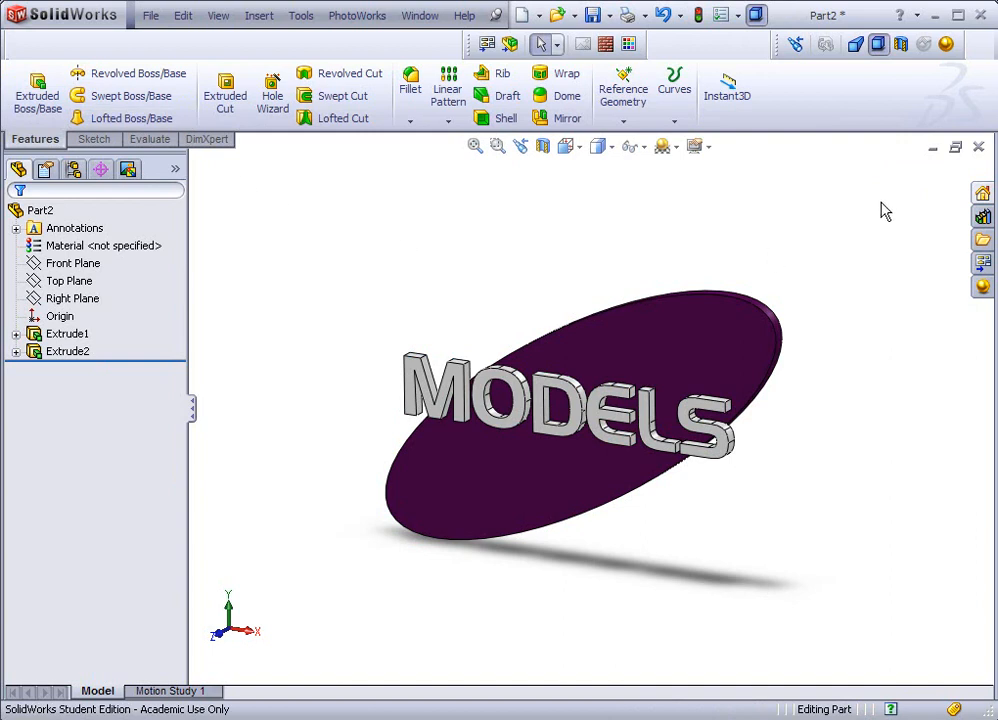
- Capture the MODELS model, switch to FrontPage and paste the capture on a new line below the GALLERY picture
key(alt)
key(alt+Tab)
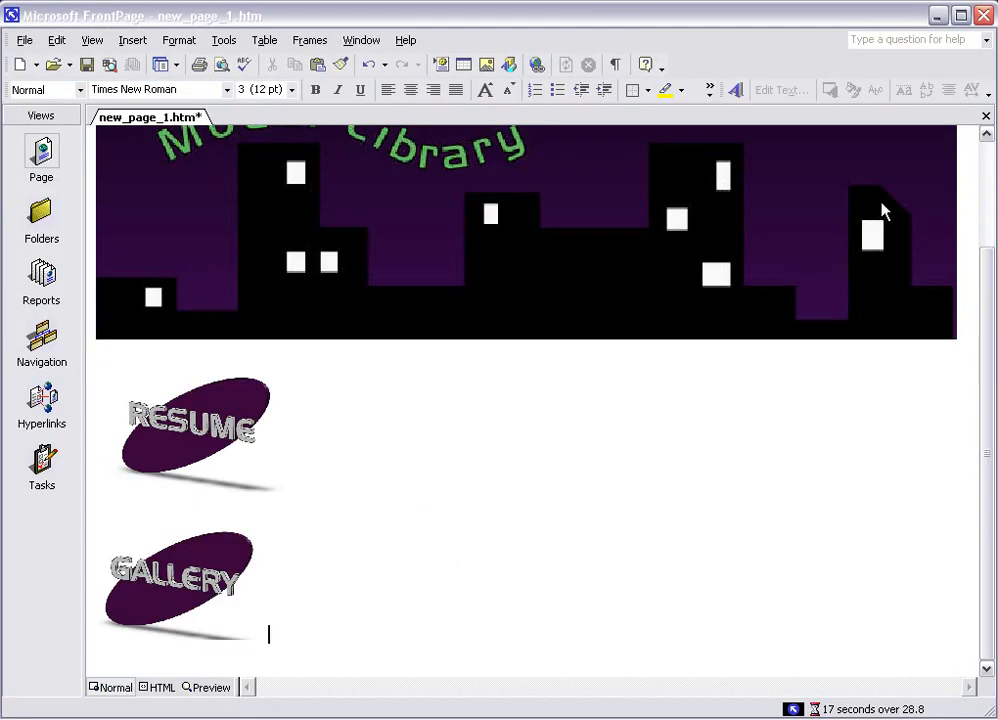
key(Return)
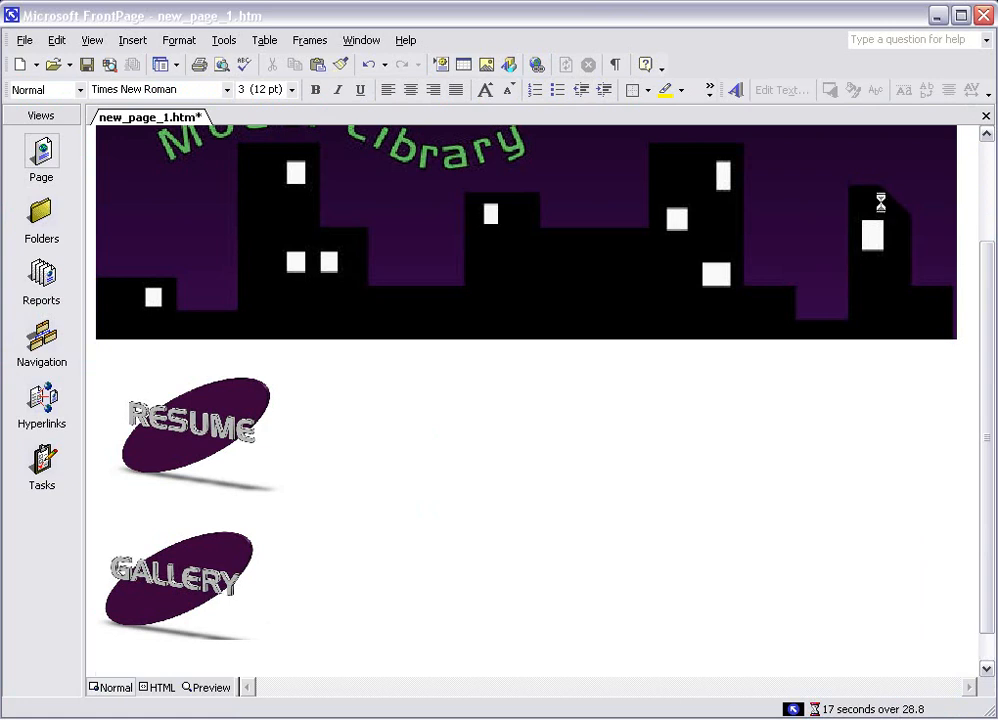
key(ctrl+v)
scroll(716, 410, down, 10)
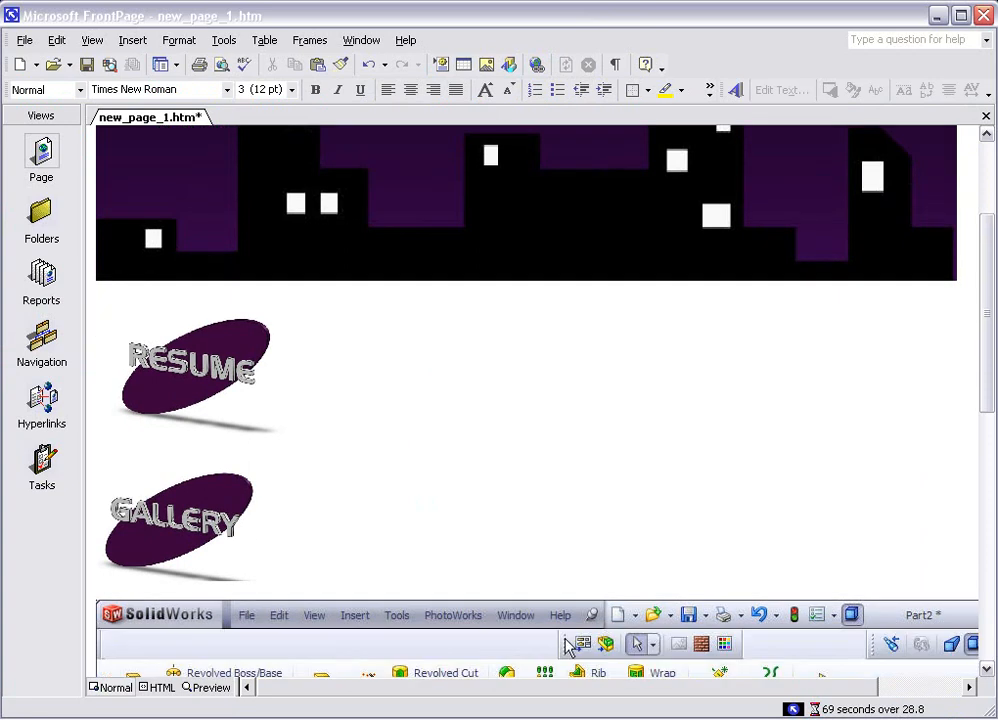
scroll(648, 492, down, 3)
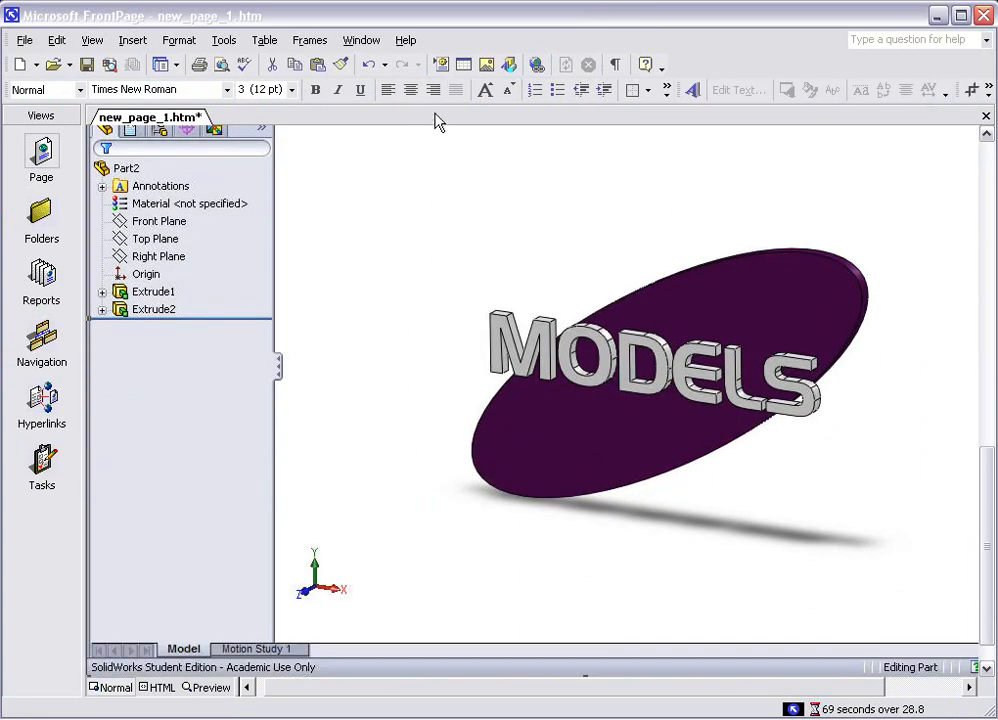
click(972, 90)
drag(444, 198, 923, 608)
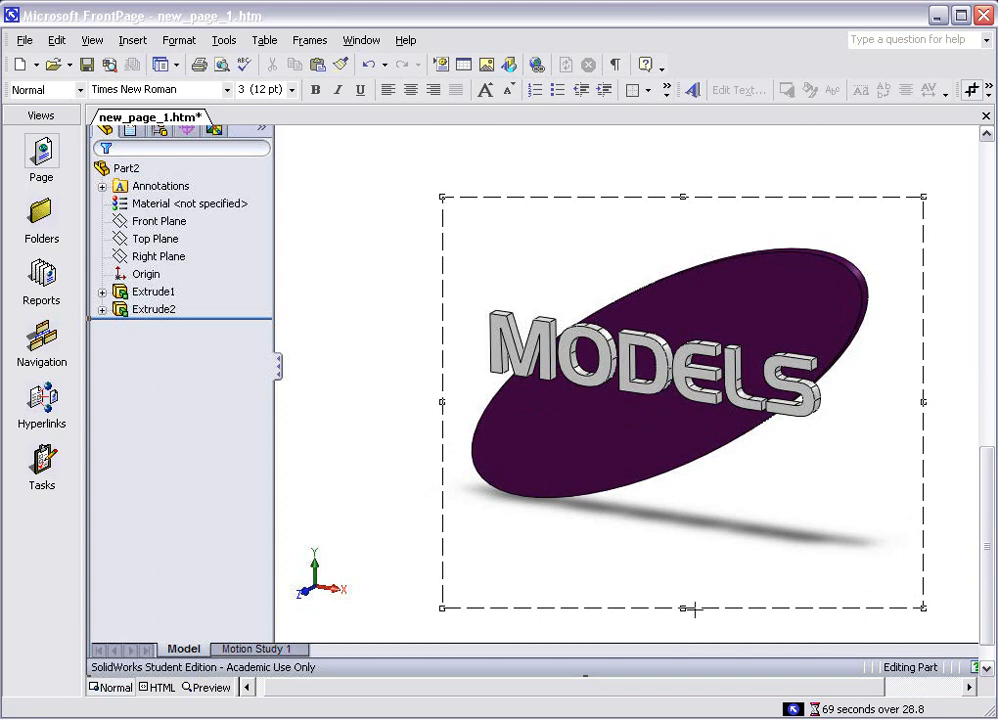
drag(681, 608, 680, 565)
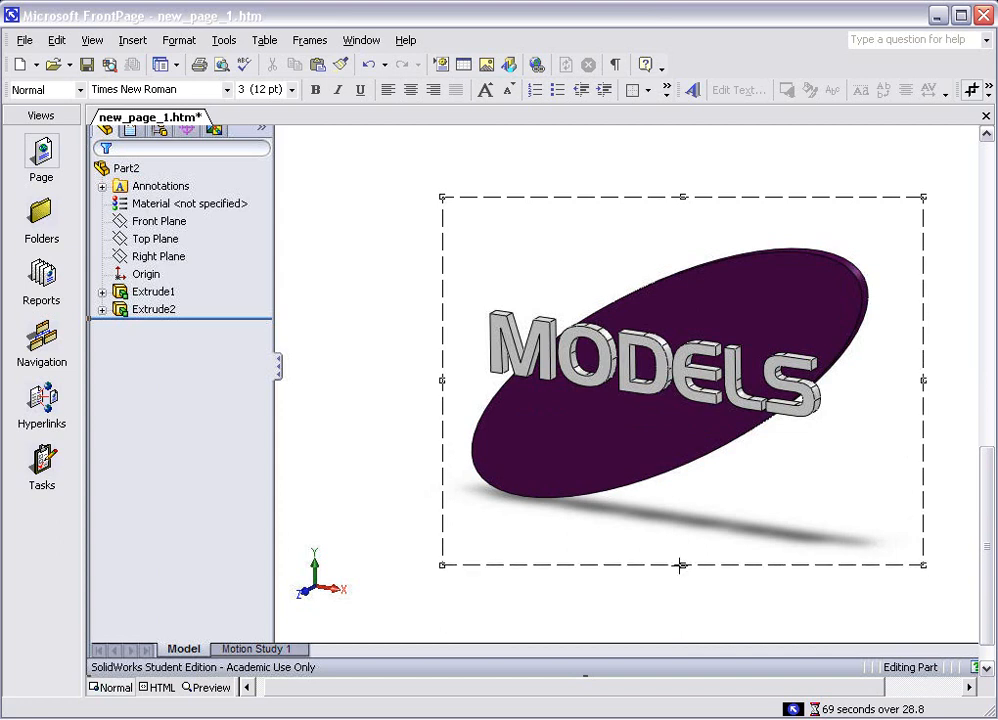
drag(683, 196, 682, 218)
right_click(718, 306)
click(505, 218)
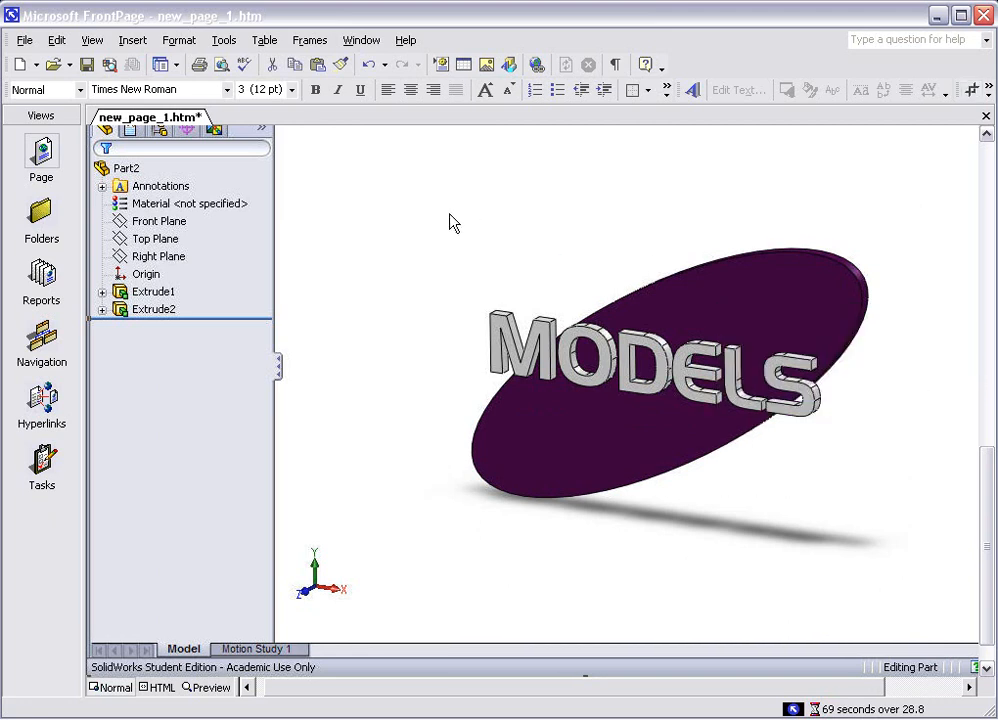
- Crop the MODELS picture to the ellipse and its shadow, and scale it down to about the size of the GALLERY button
click(973, 91)
drag(421, 190, 920, 579)
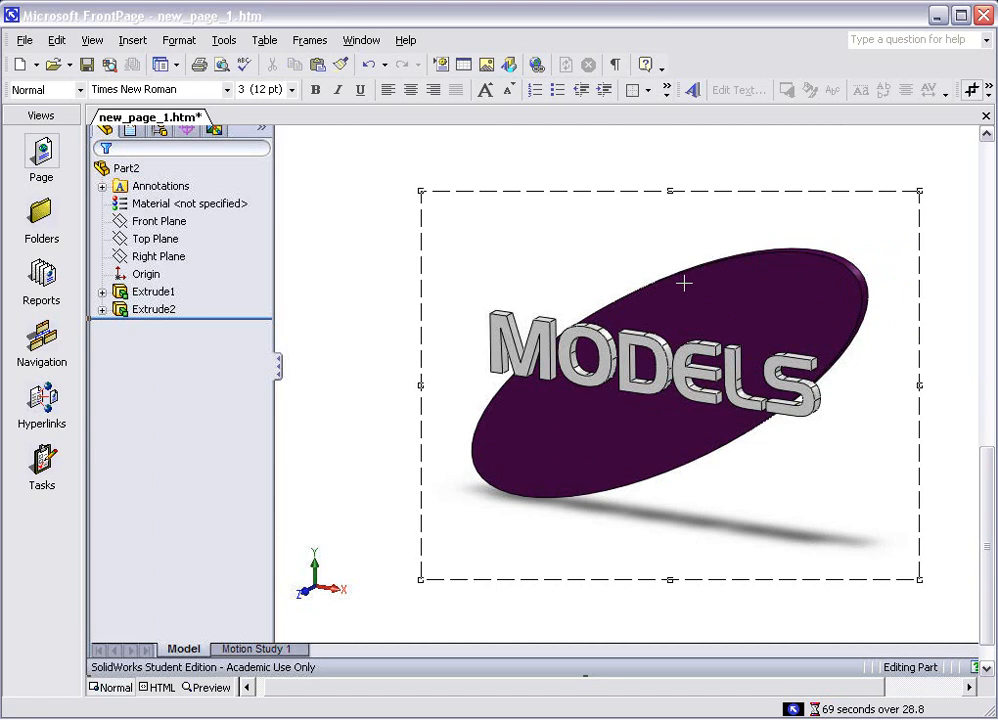
key(Return)
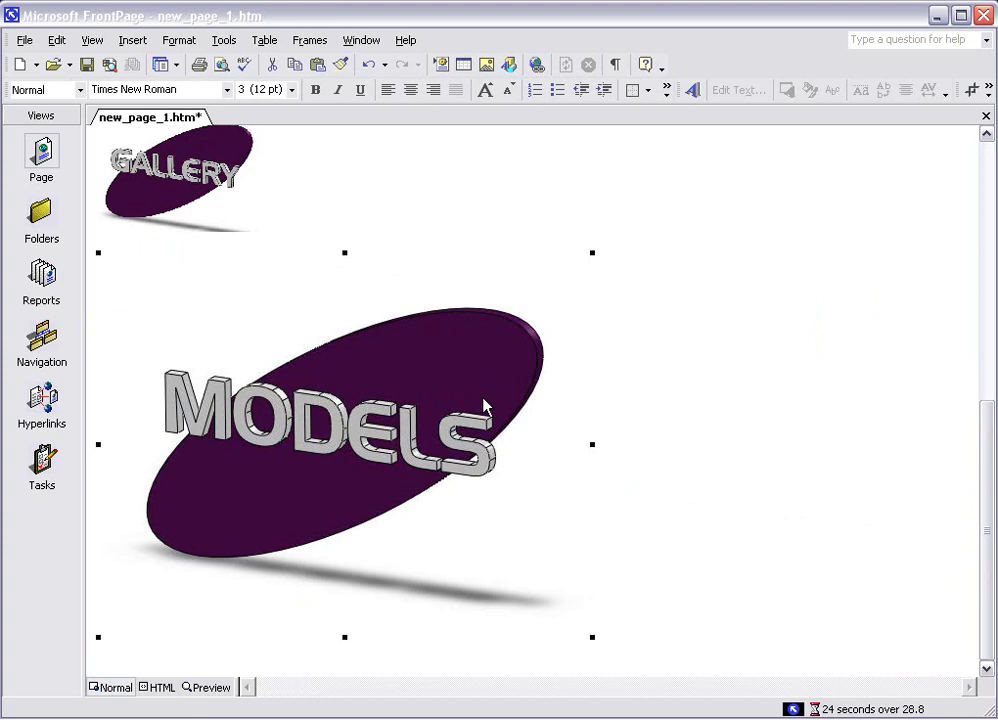
drag(575, 264, 290, 452)
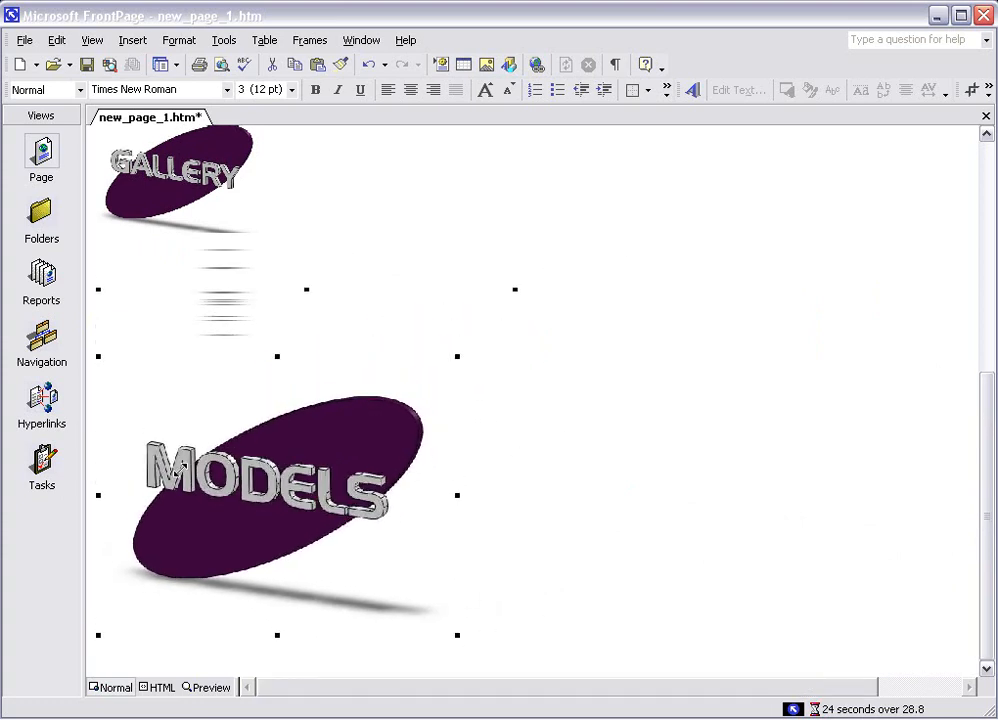
drag(458, 363, 48, 626)
click(374, 437)
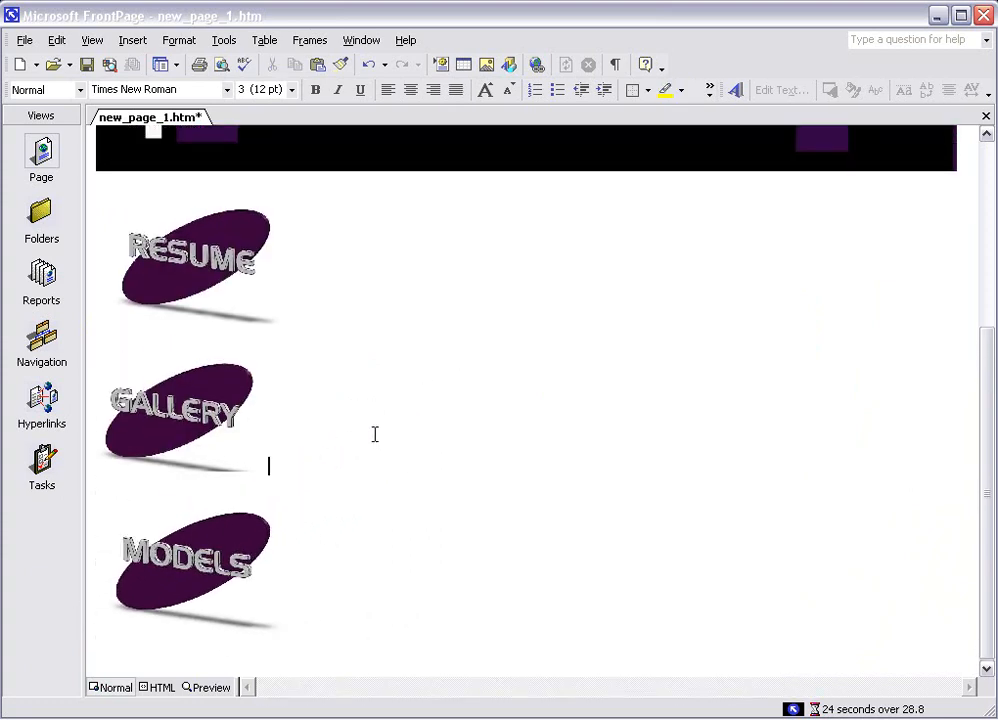
- Crop the surplus white margin off the RESUME picture, keeping the ellipse and its shadow
click(165, 280)
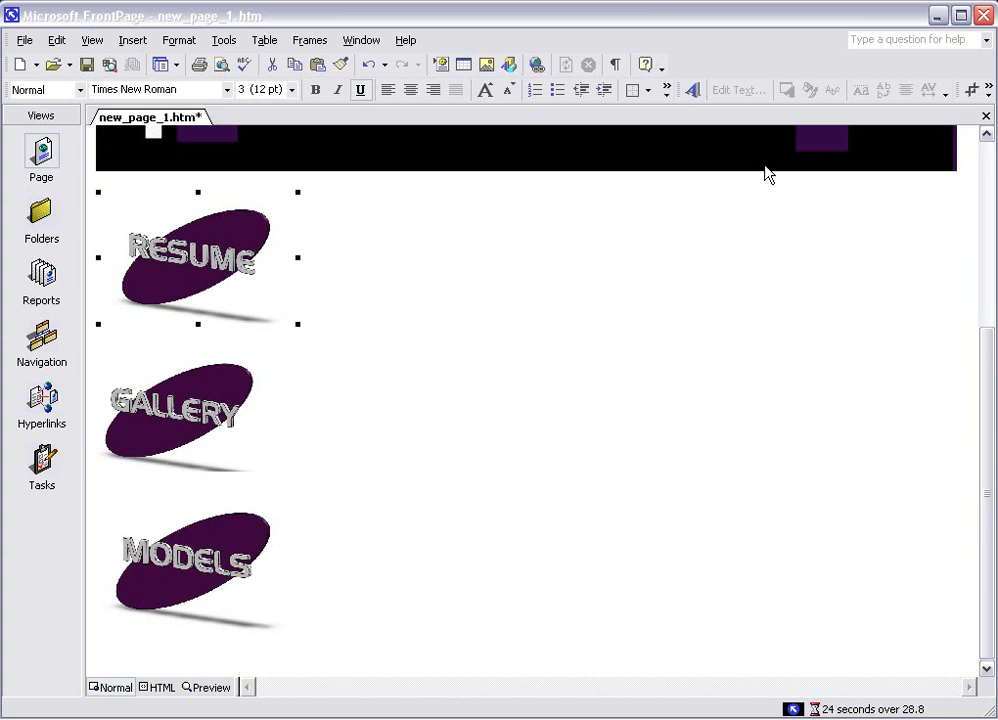
click(971, 90)
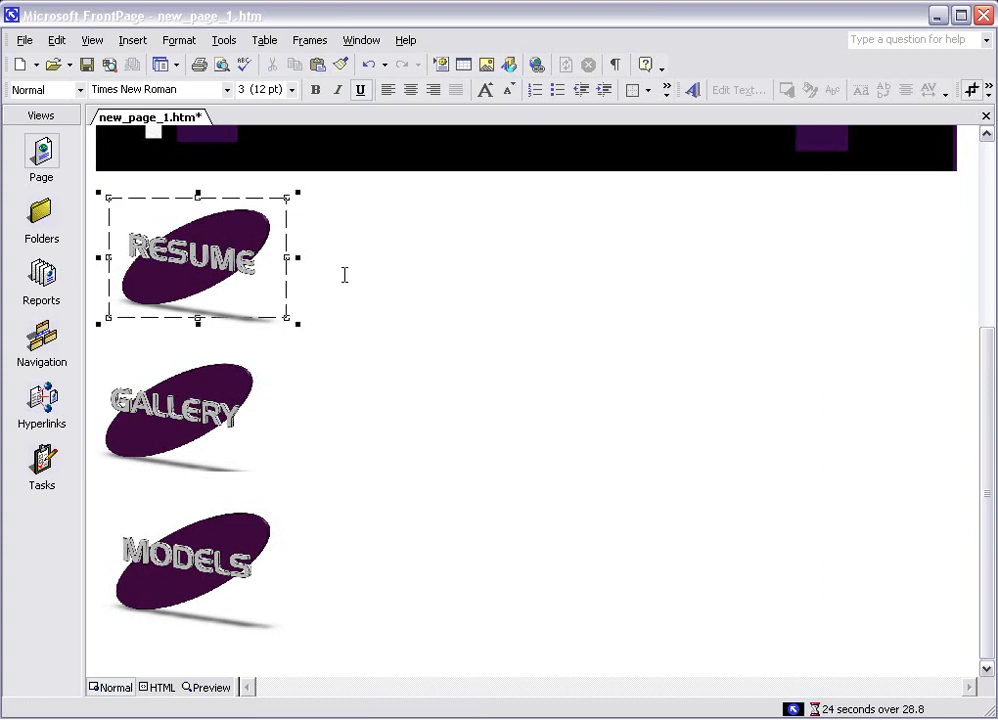
drag(107, 257, 110, 257)
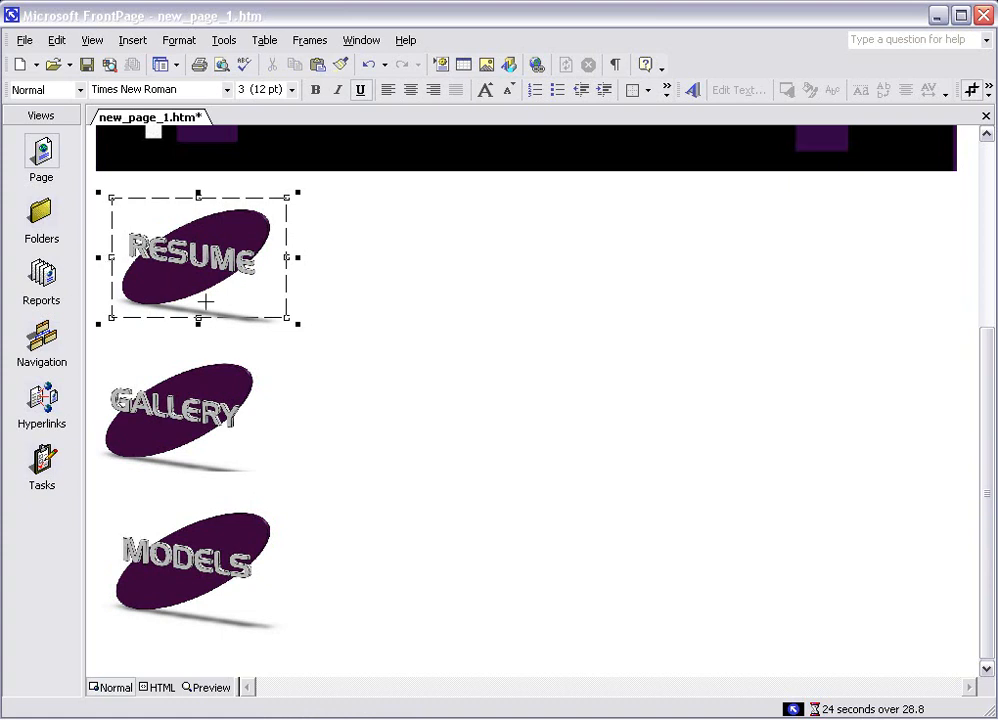
key(Return)
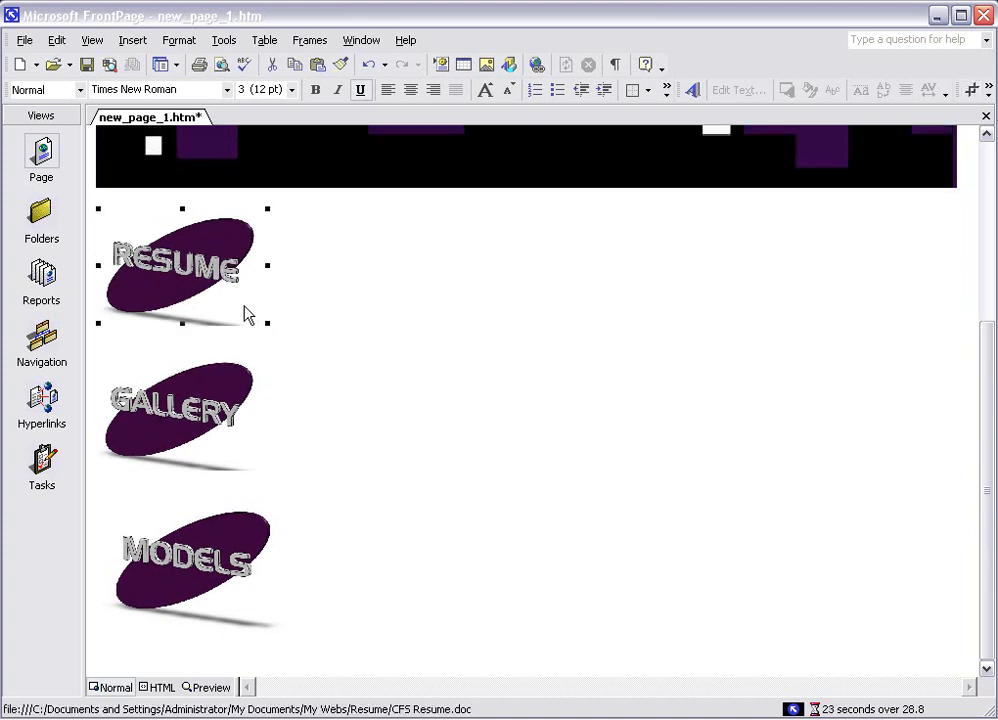
click(318, 373)
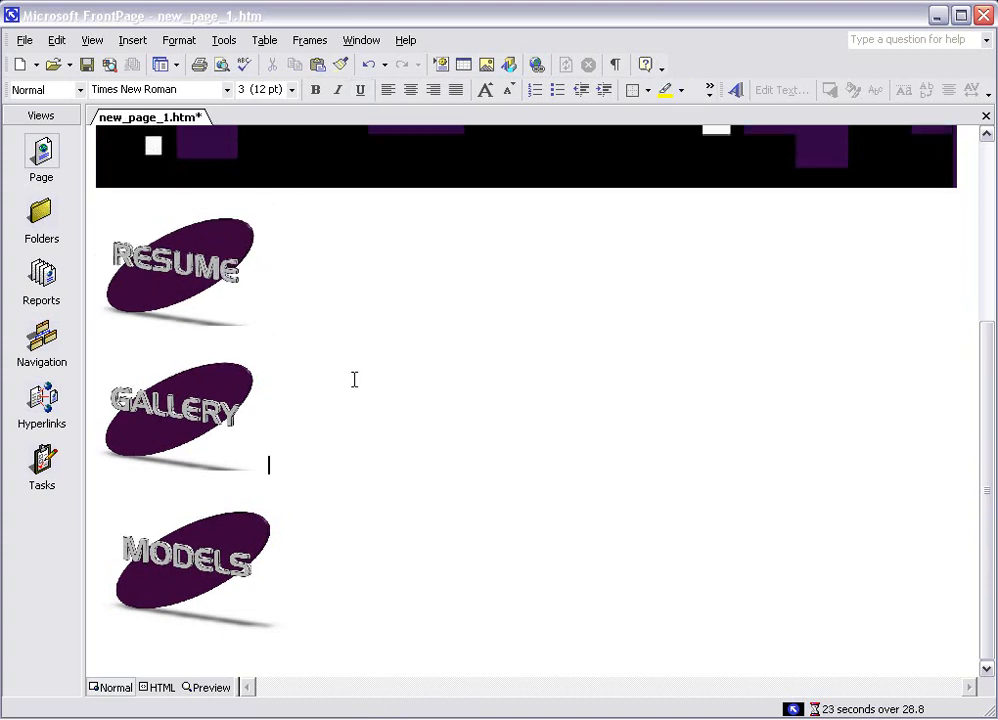
- Crop the surplus white margin off the MODELS picture so it lines up with the other two buttons
click(230, 572)
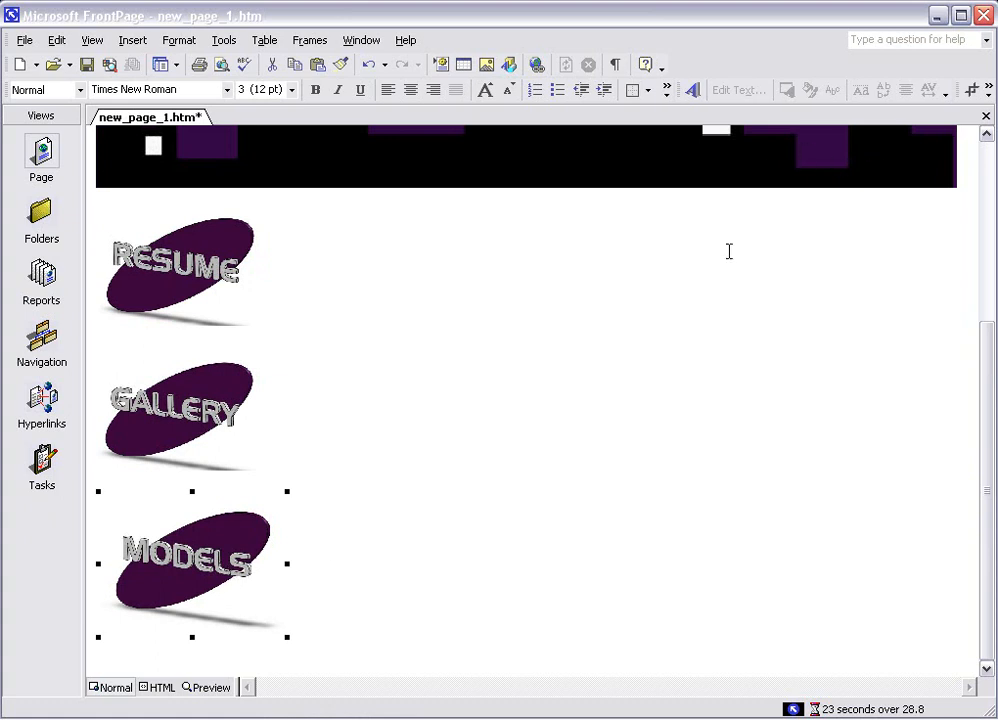
click(971, 89)
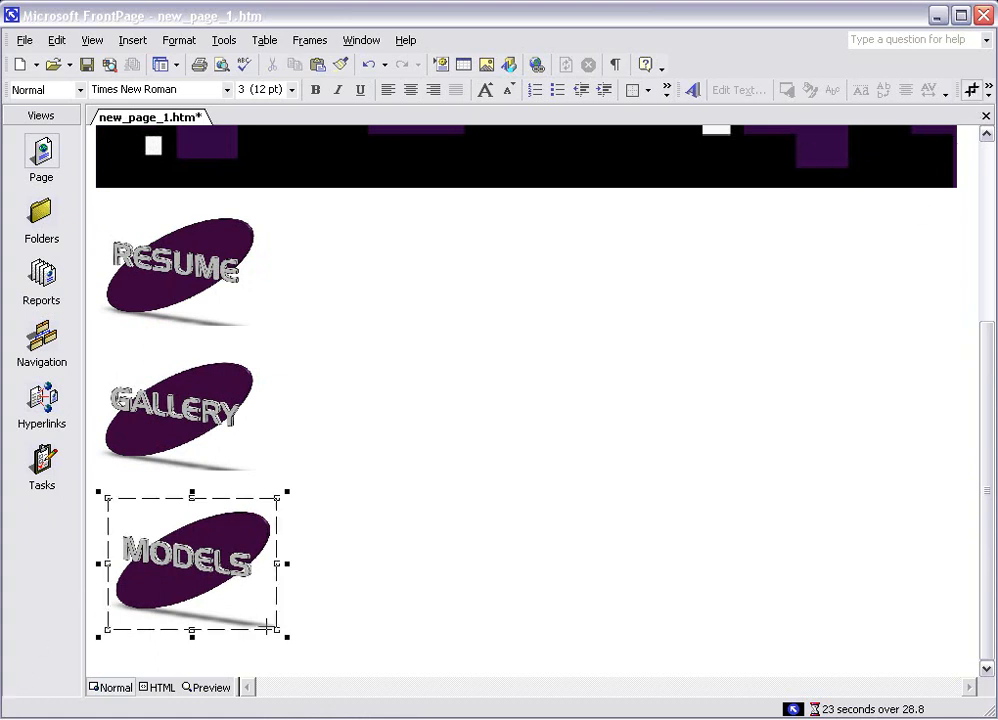
drag(191, 629, 192, 626)
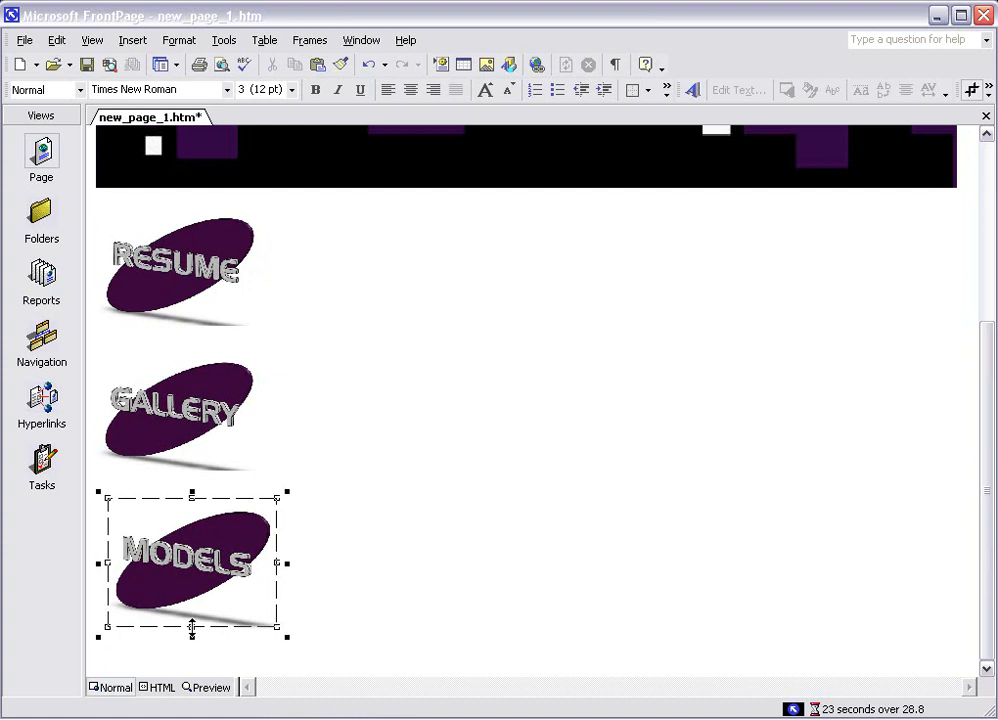
key(Return)
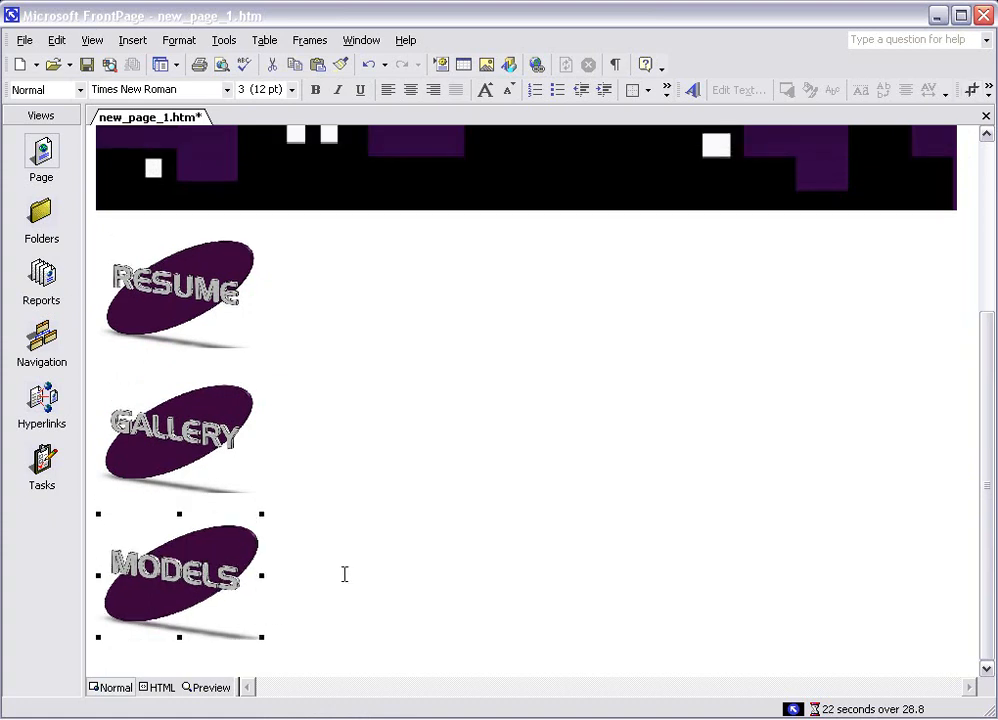
click(366, 536)
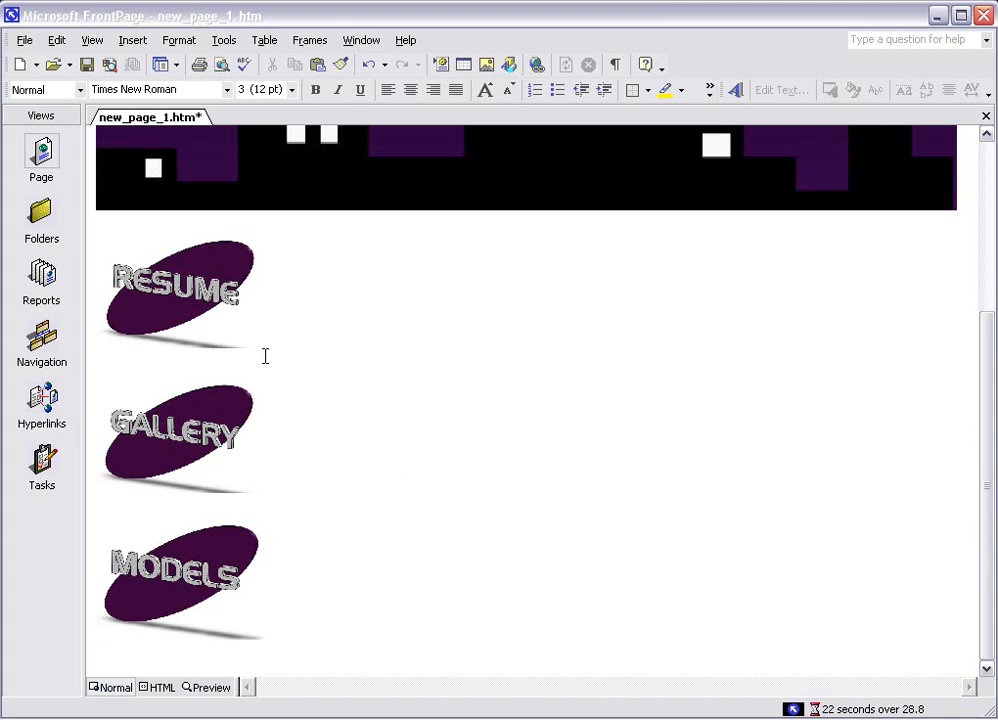
- Start a WordArt object beside the RESUME button in the blue lettering style with a red shadow
scroll(266, 356, up, 5)
scroll(266, 356, down, 5)
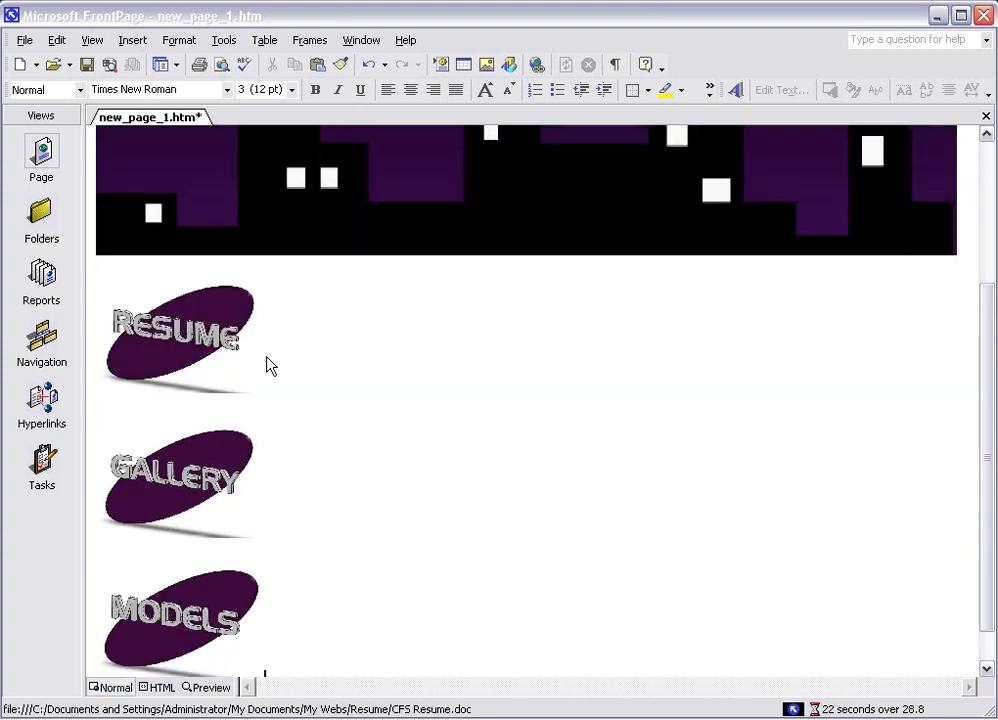
click(369, 378)
click(394, 331)
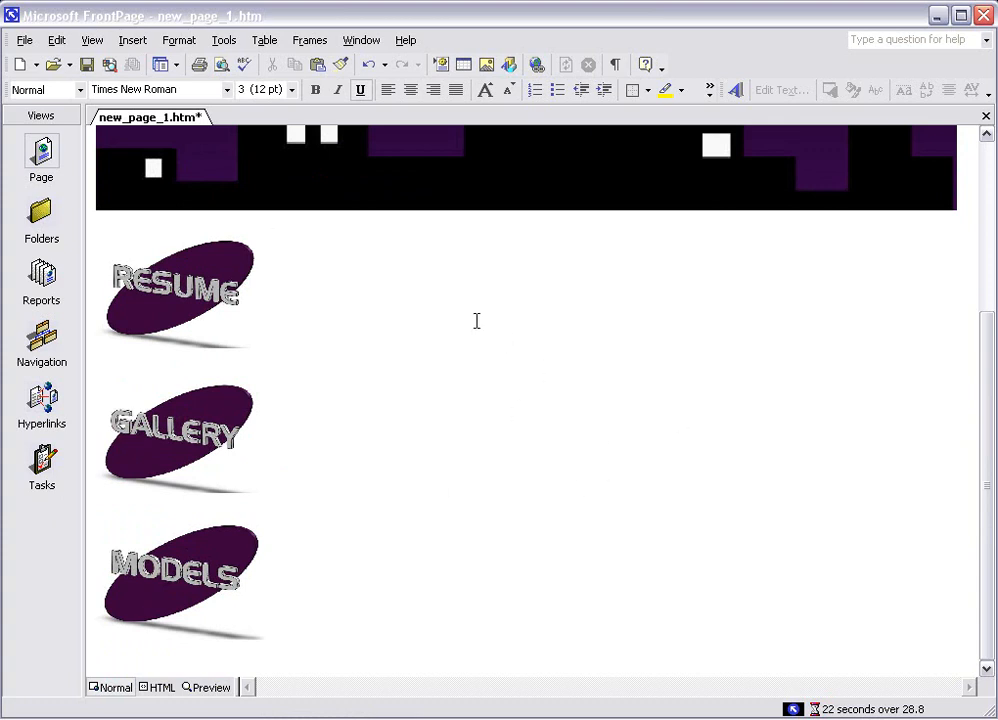
scroll(637, 305, up, 5)
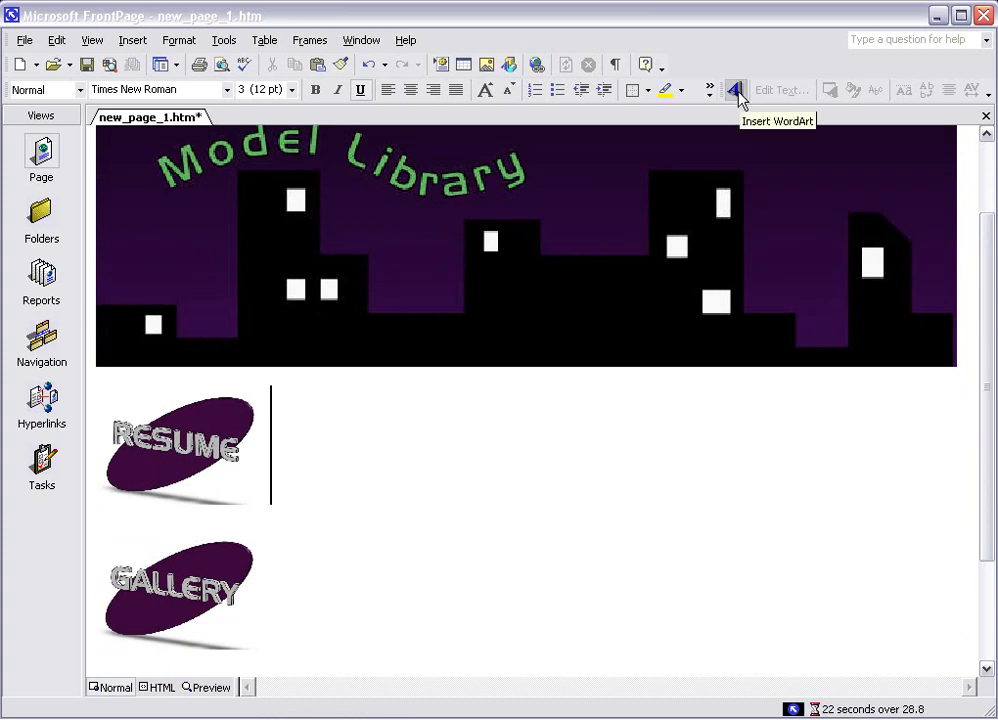
click(737, 92)
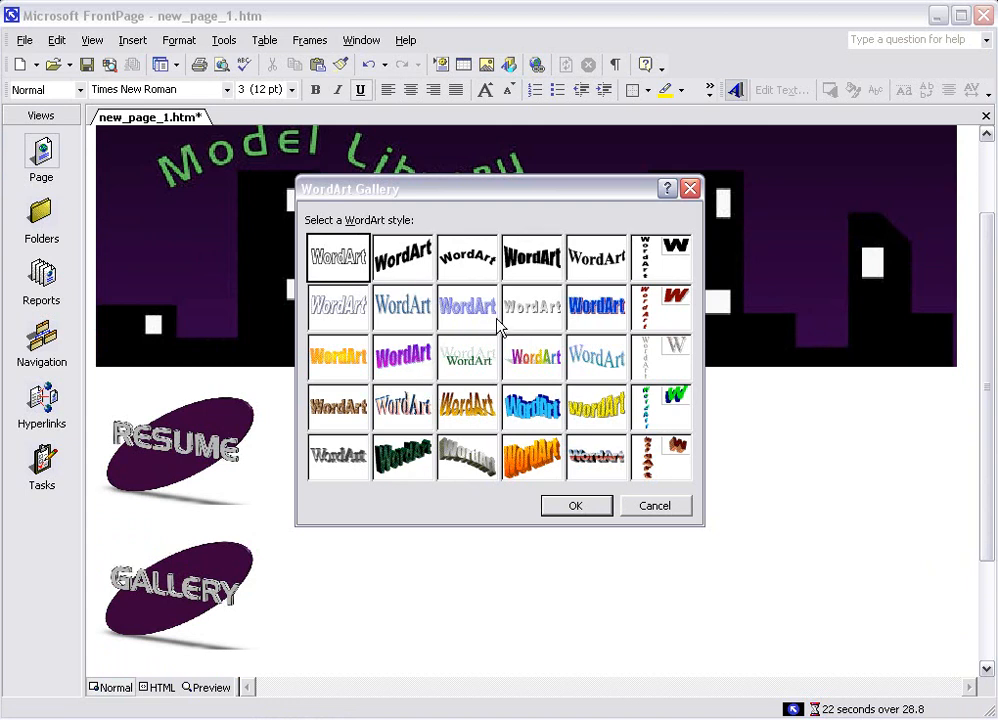
click(593, 319)
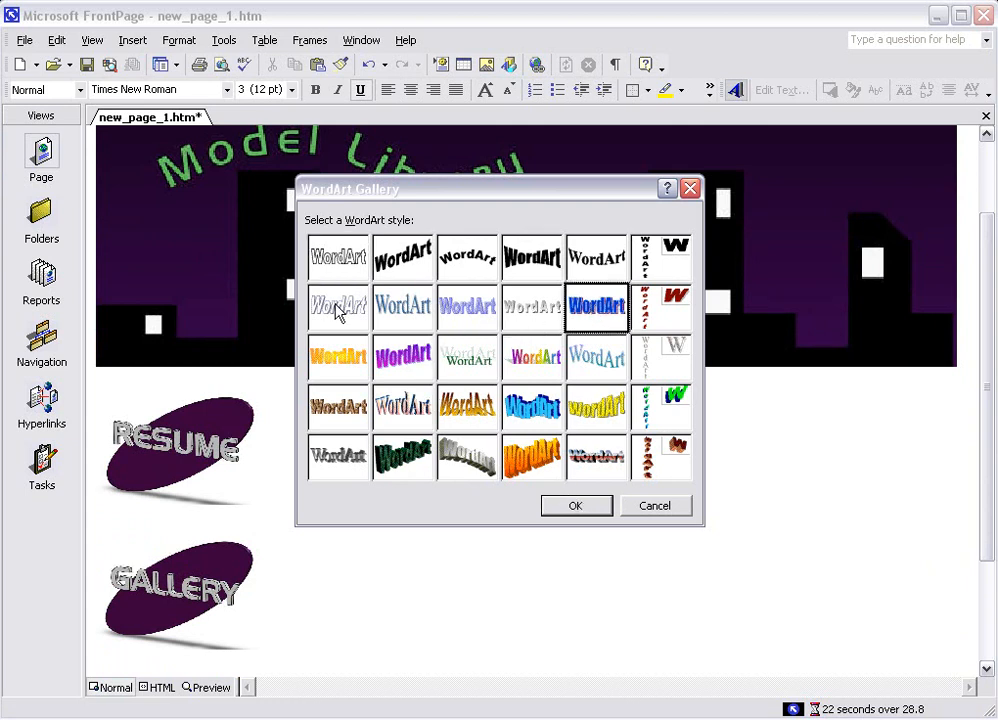
click(575, 508)
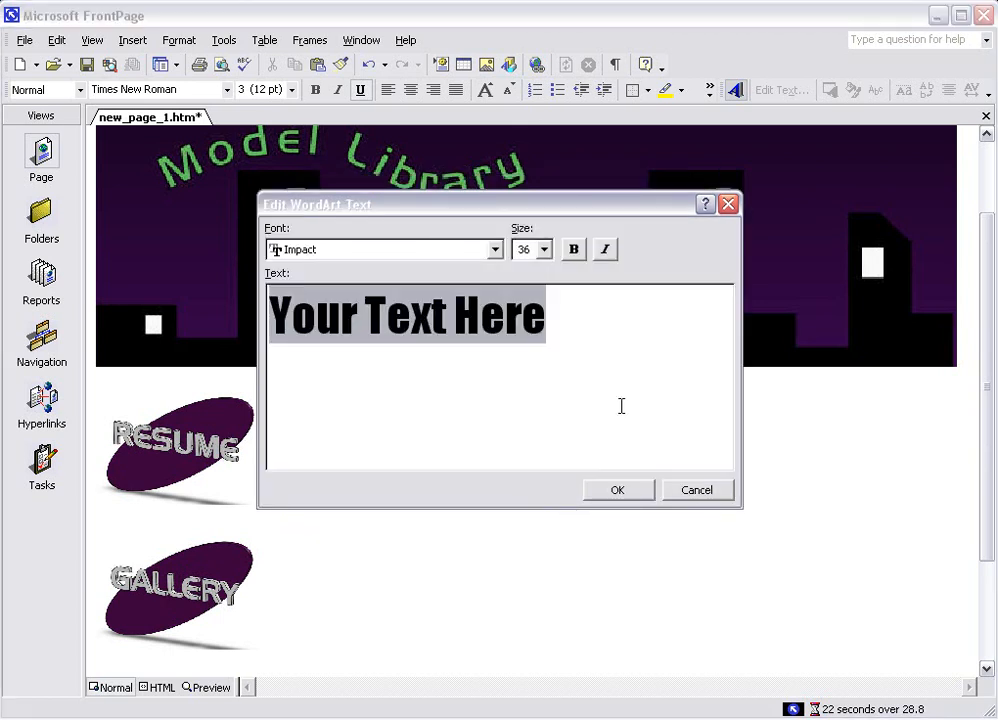
- Enter the site owner's full name as the WordArt text and insert it on the page
text(C)
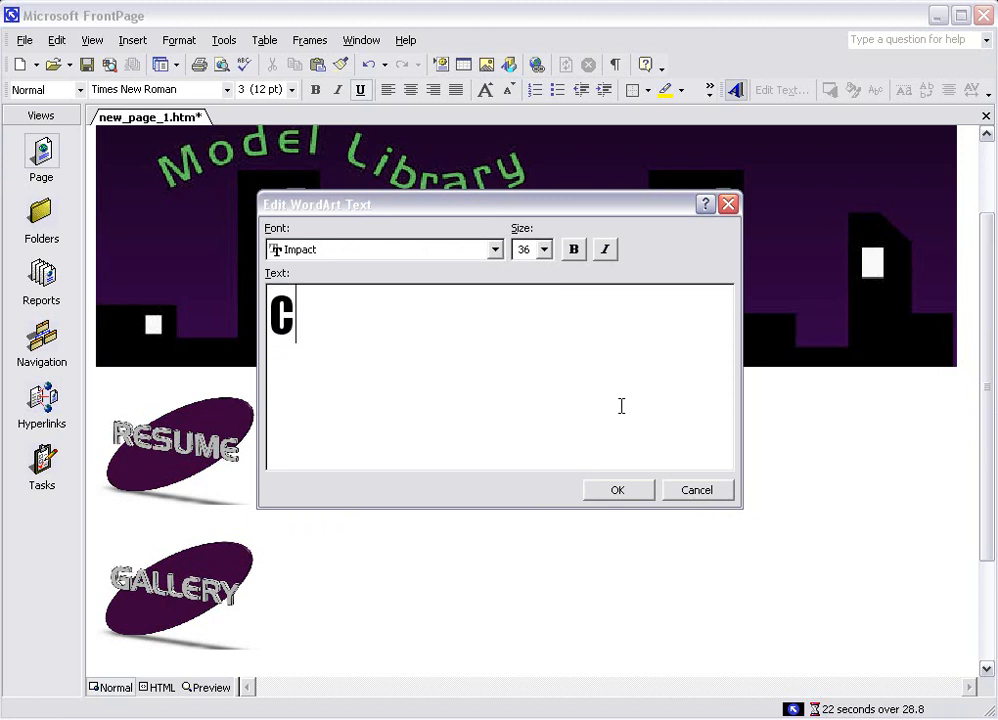
text(hris)
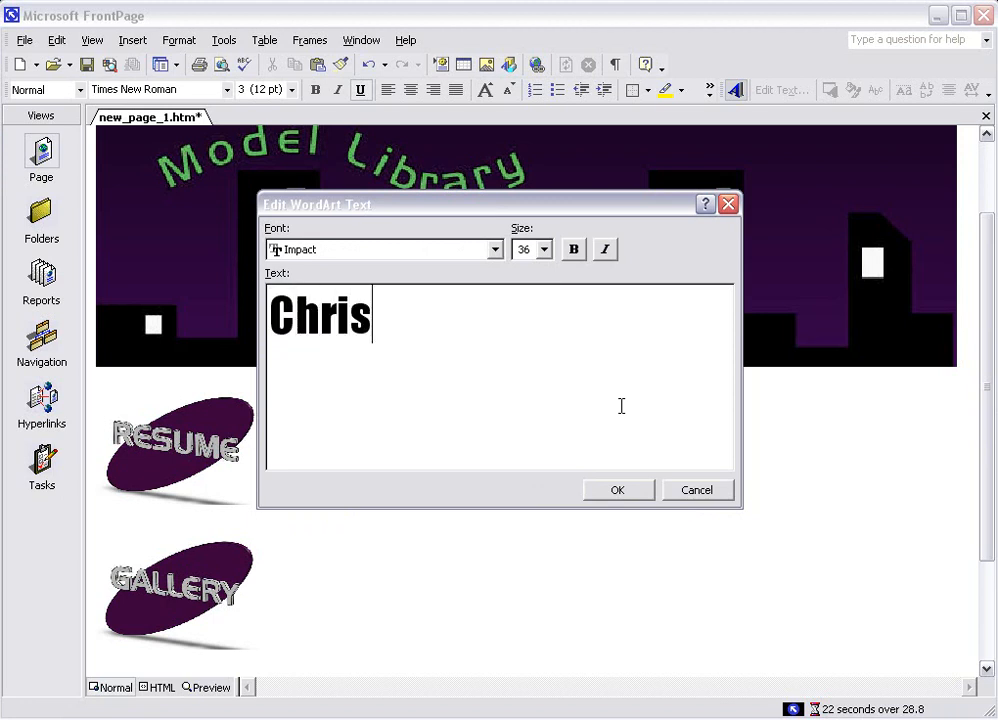
text(topher )
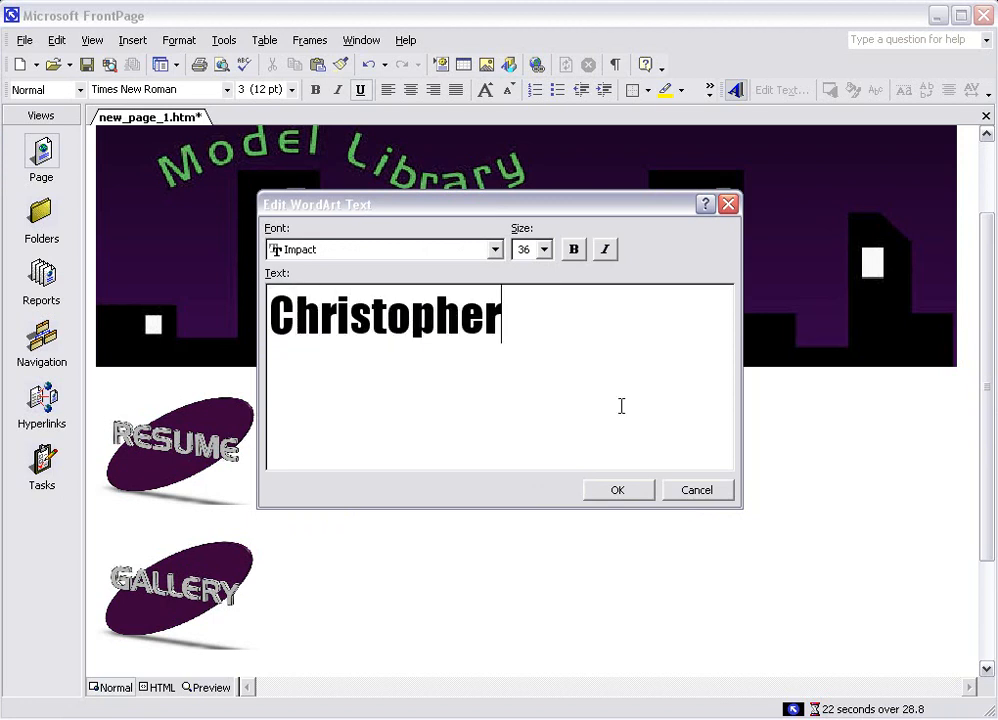
text(F. S)
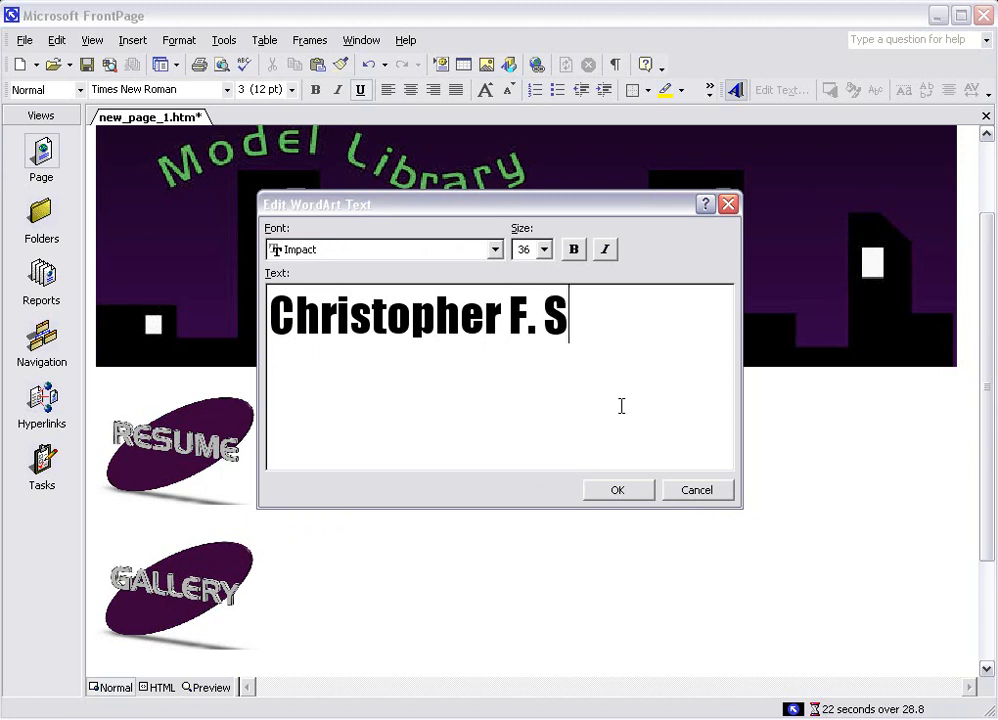
text(ikora)
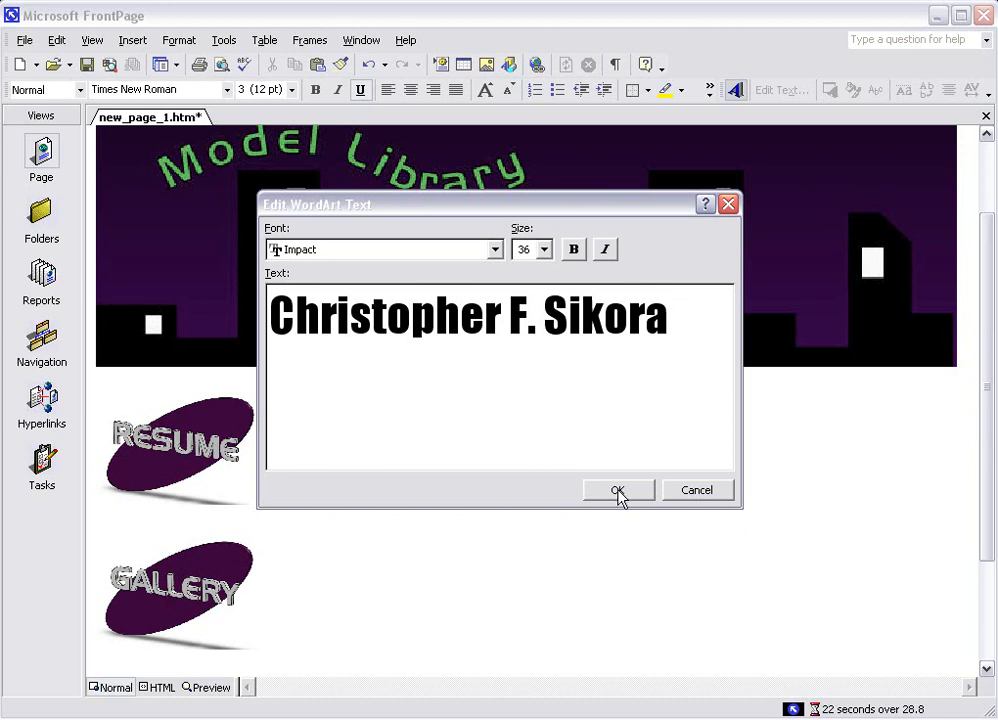
click(618, 492)
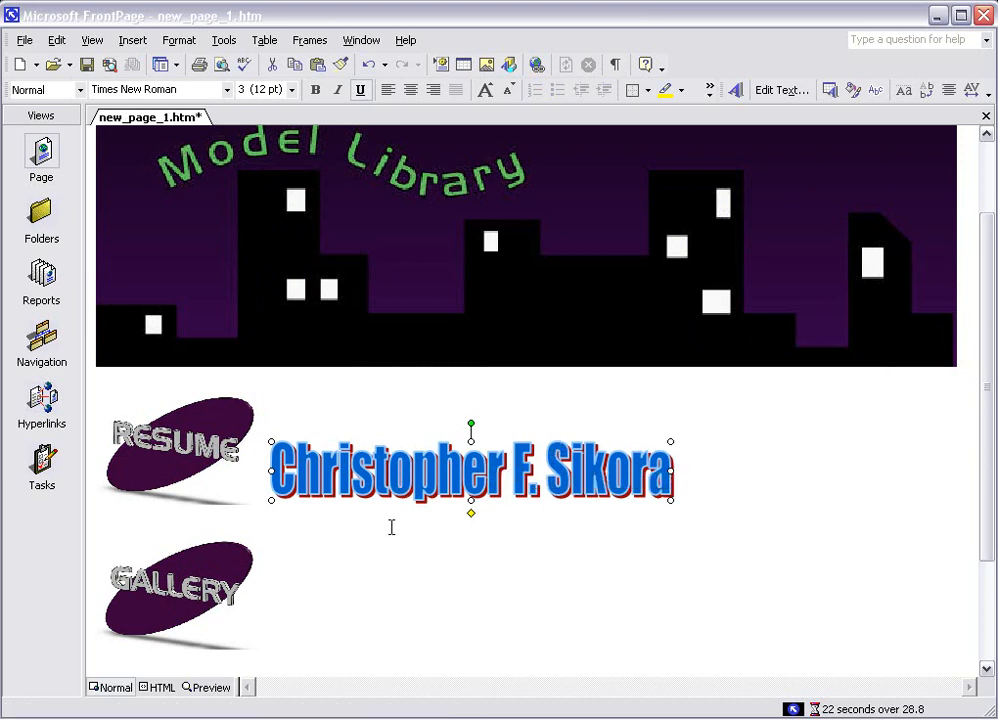
click(731, 524)
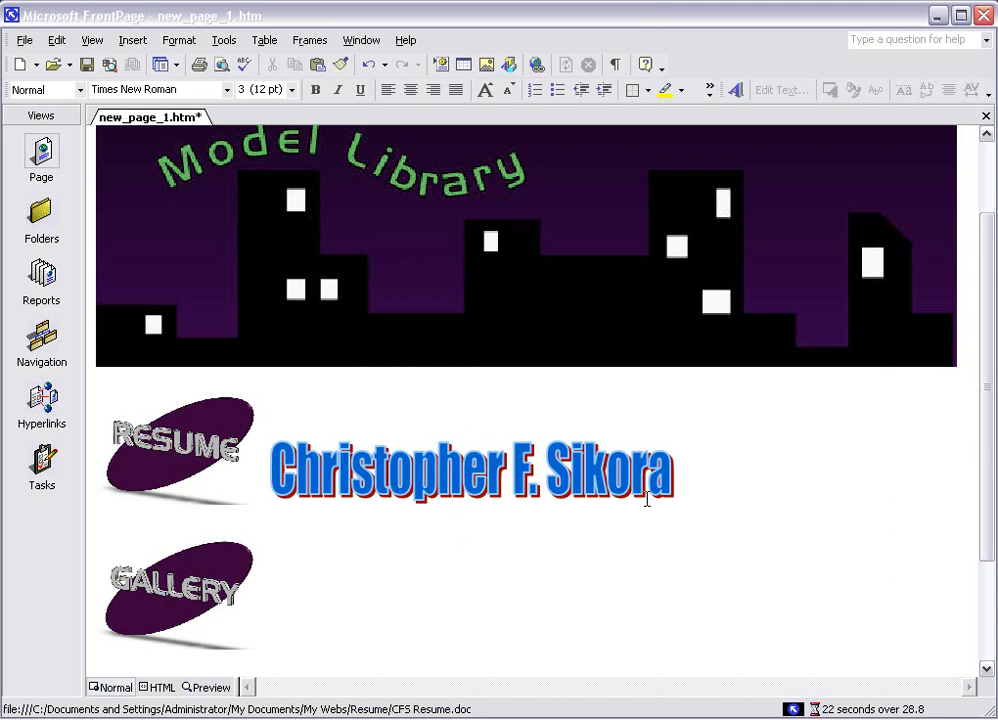
- Show the drawing tools and draw a wide rectangle below the WordArt name, beside the GALLERY button
click(510, 66)
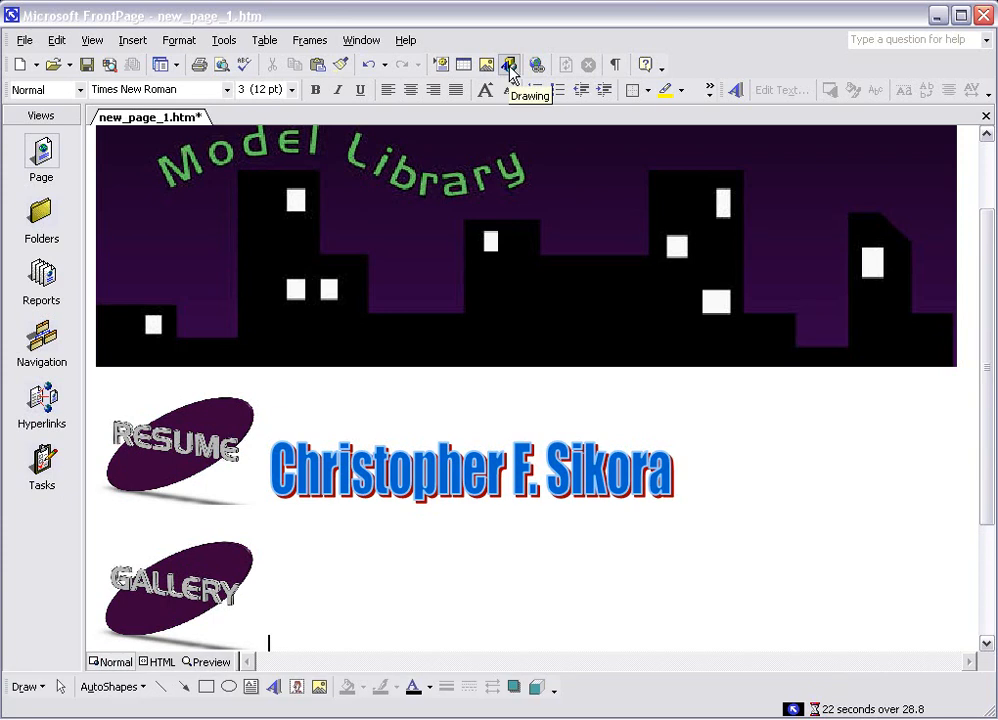
click(205, 687)
drag(285, 517, 671, 623)
- Format the rectangle below the WordArt name with a purple fill and a solid black 4½ pt outline
right_click(479, 563)
click(540, 657)
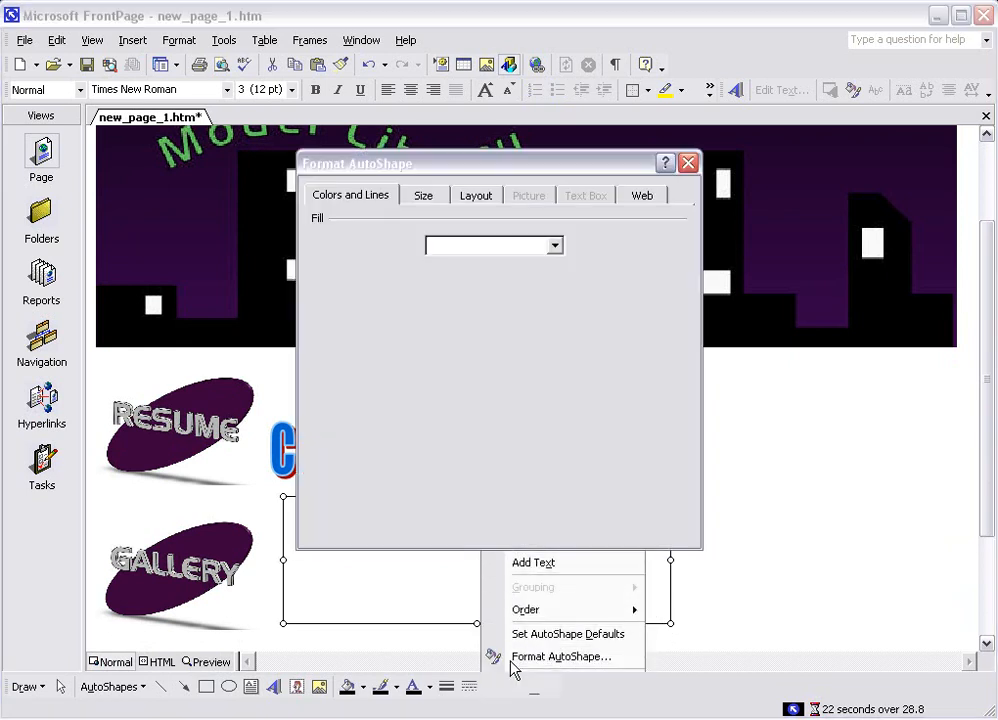
click(556, 246)
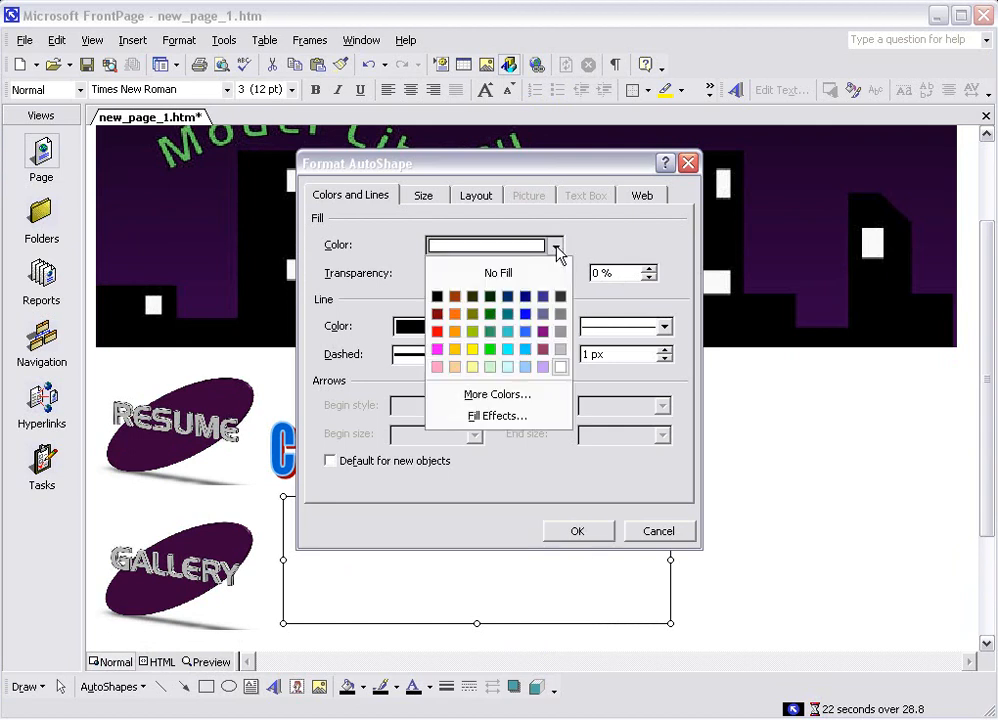
click(542, 348)
click(478, 327)
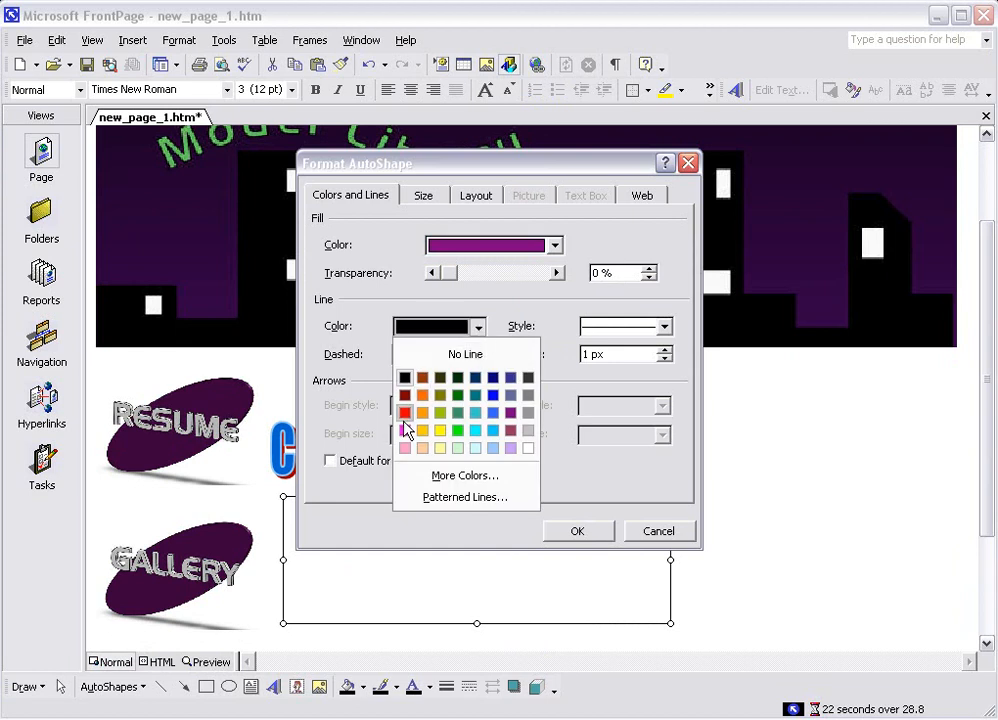
click(405, 378)
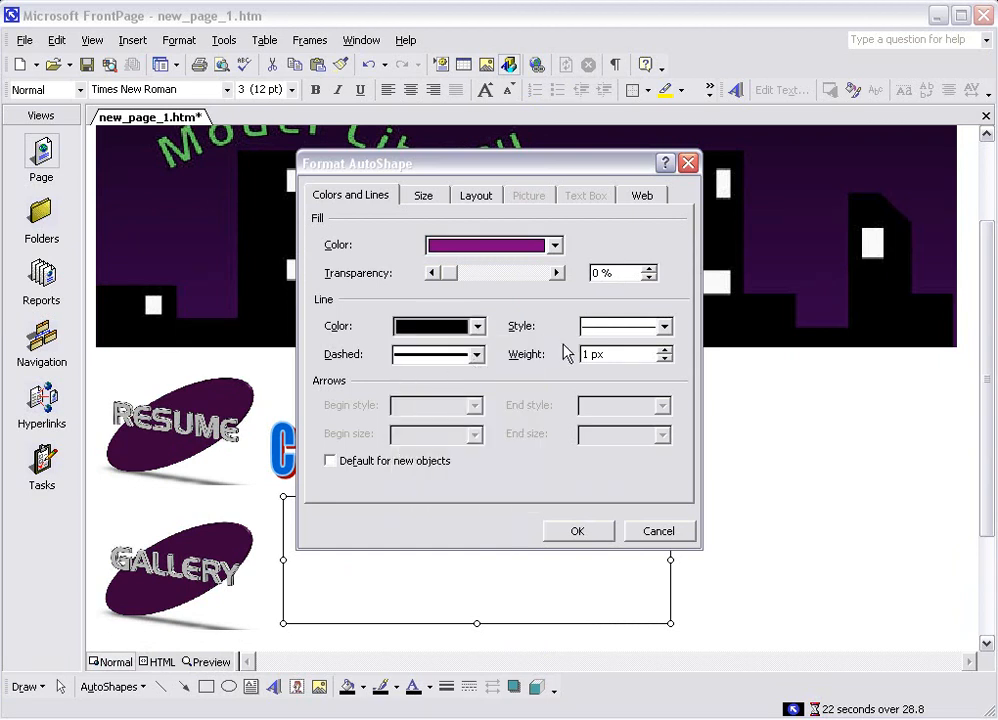
click(477, 356)
click(477, 356)
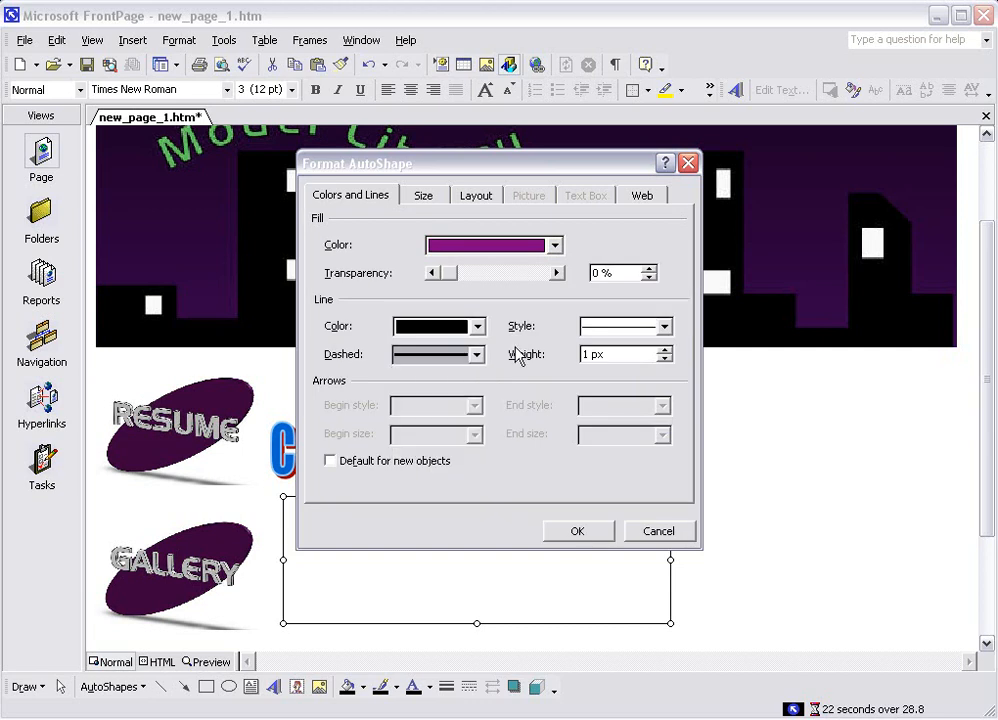
click(665, 327)
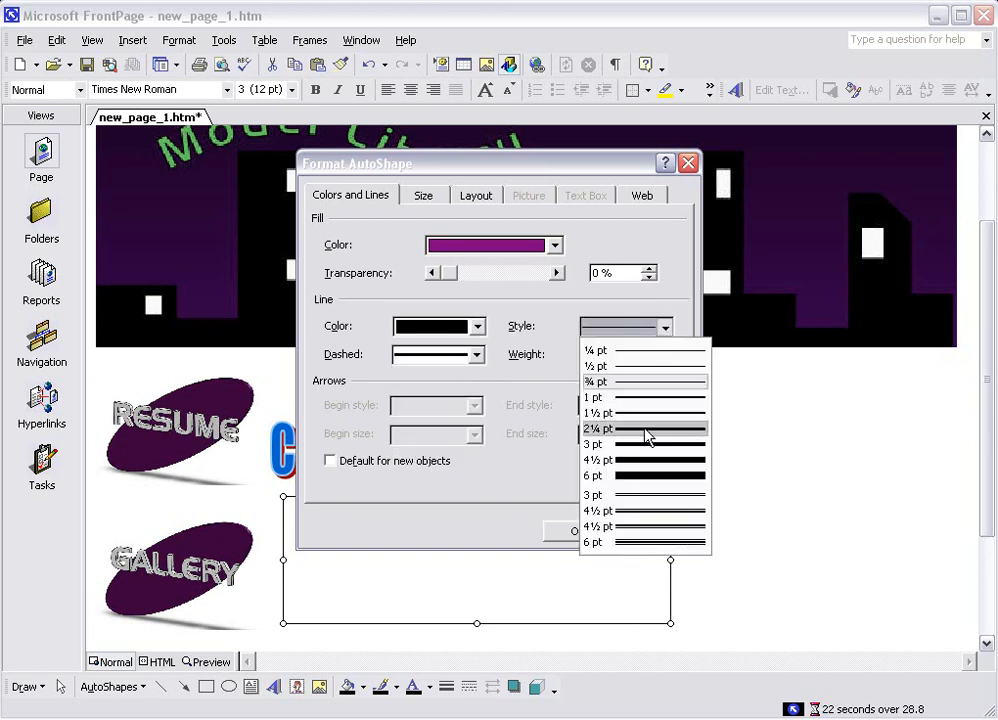
click(641, 461)
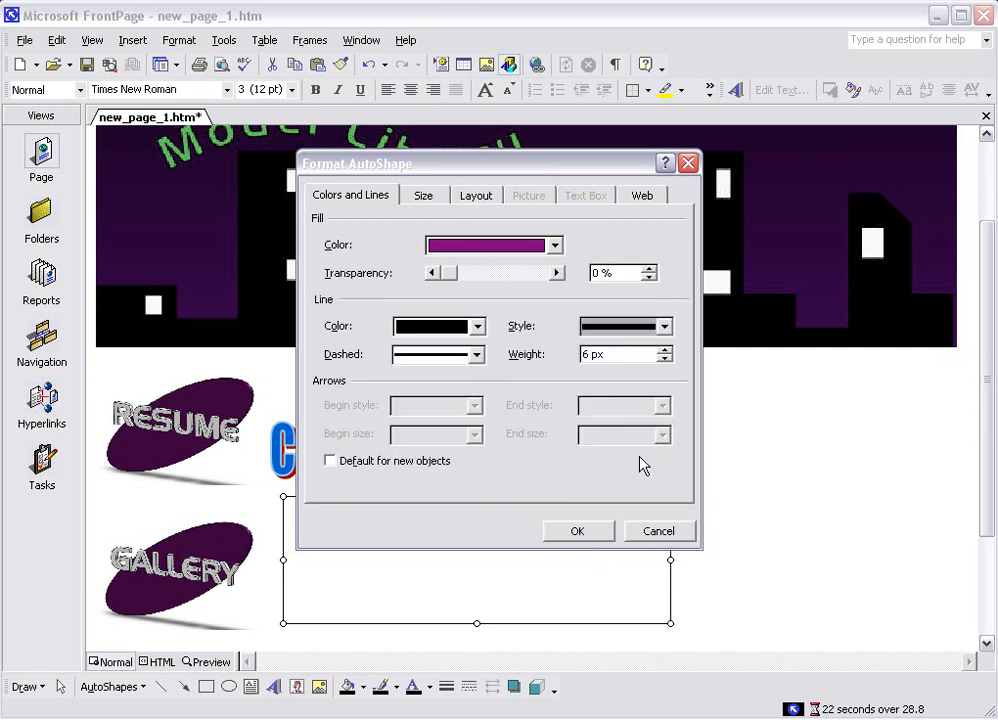
click(578, 531)
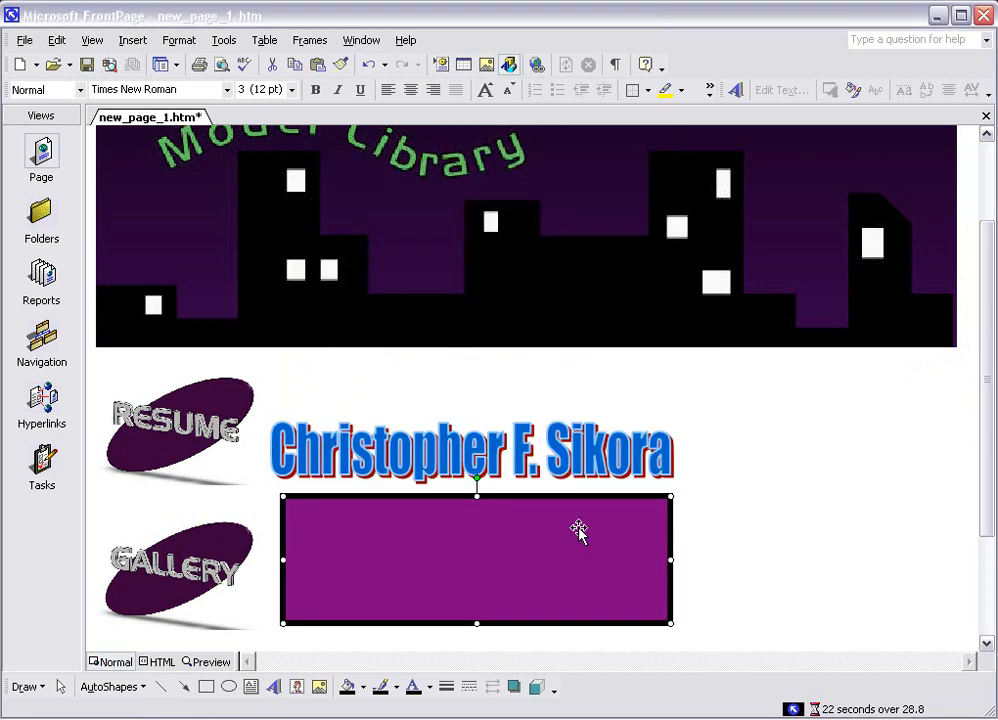
- Enable text entry in the purple rectangle and delete the whole rectangle from the page
right_click(455, 560)
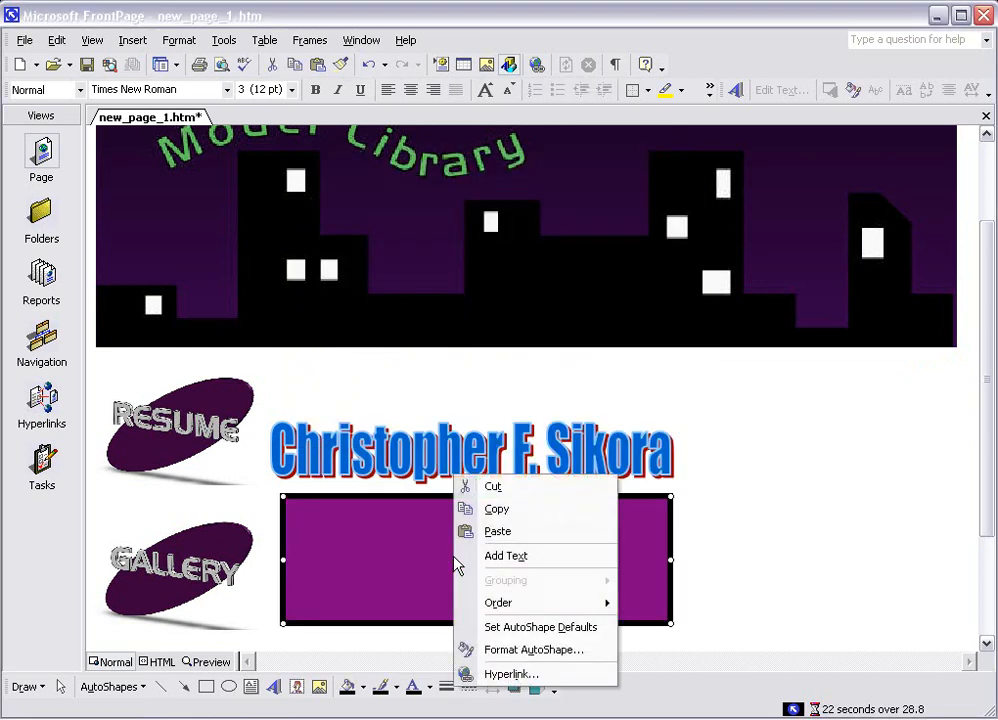
click(500, 555)
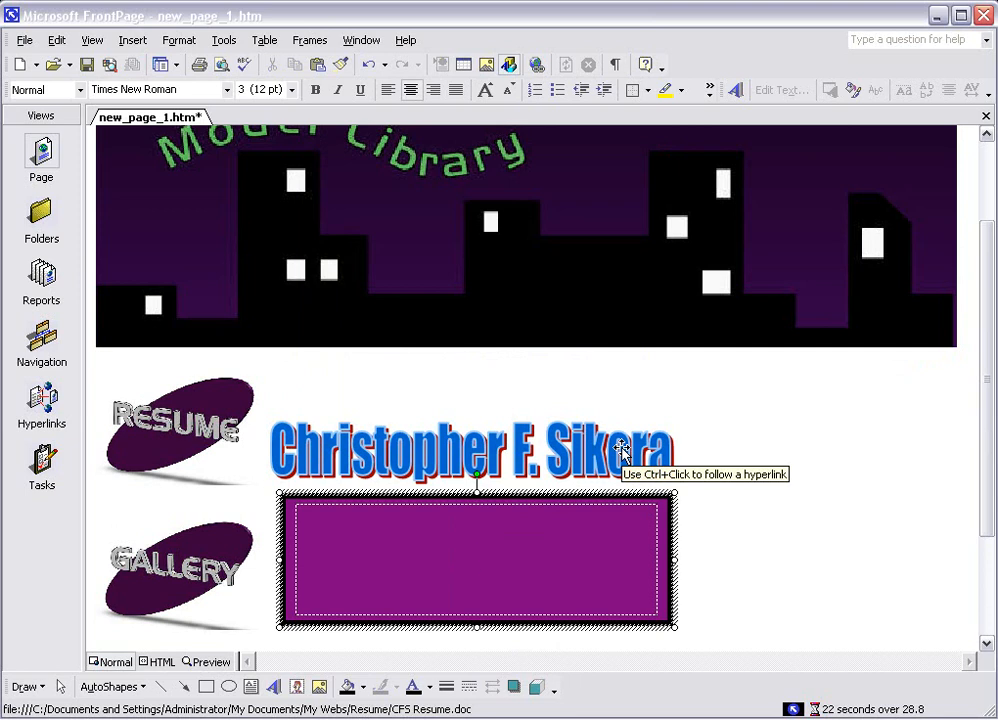
click(669, 538)
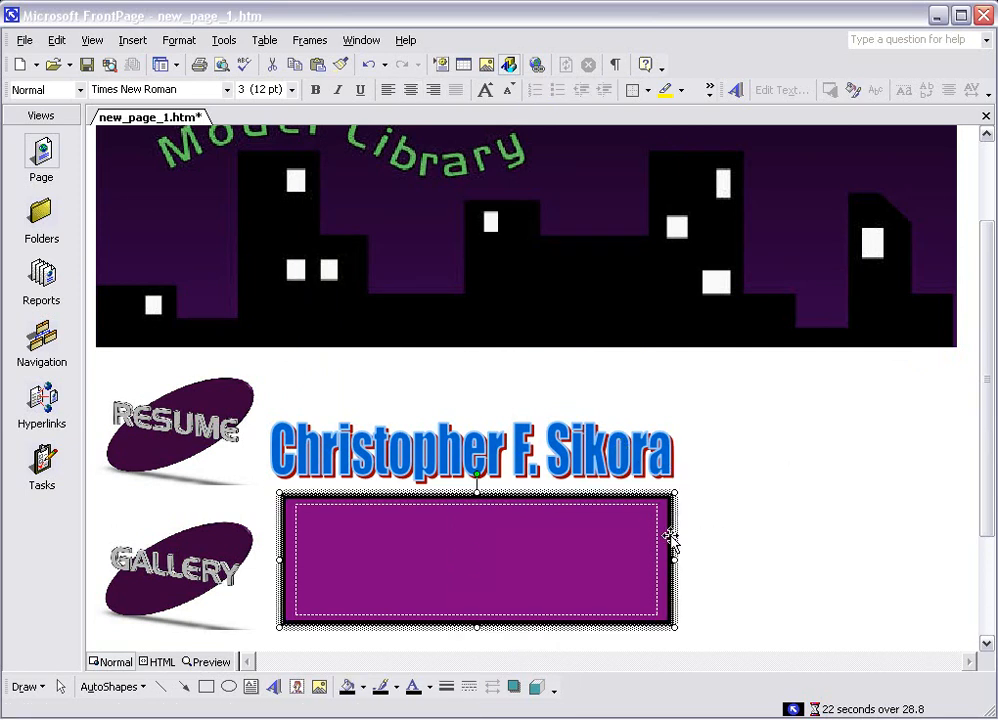
key(Delete)
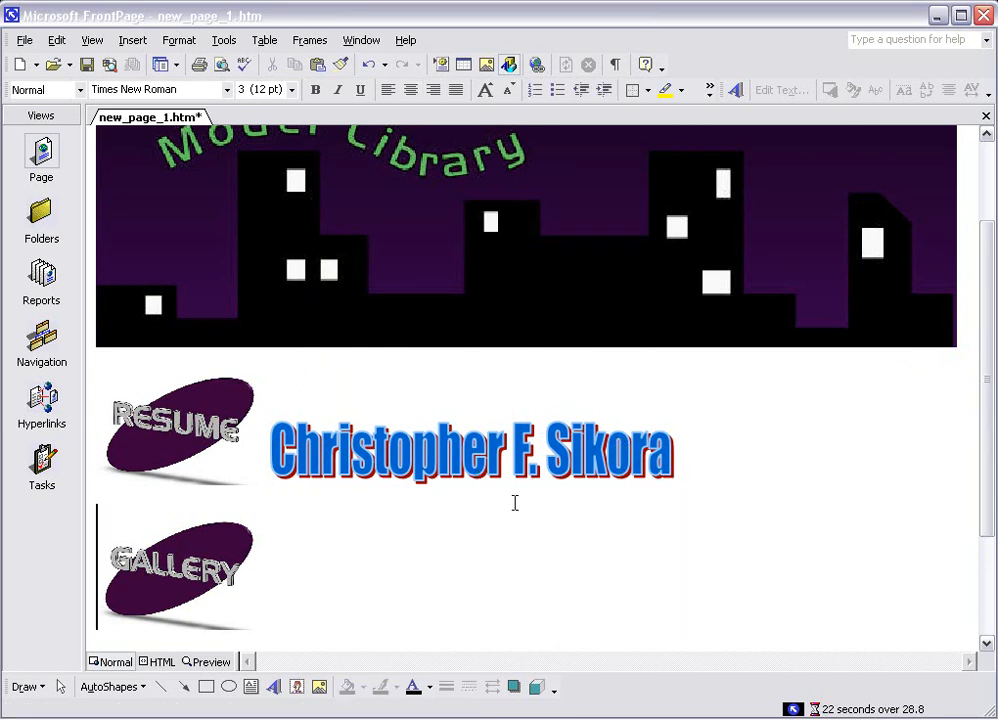
- Check the layout, size and colour settings of the WordArt name beside the RESUME button, and delete the WordArt
click(402, 458)
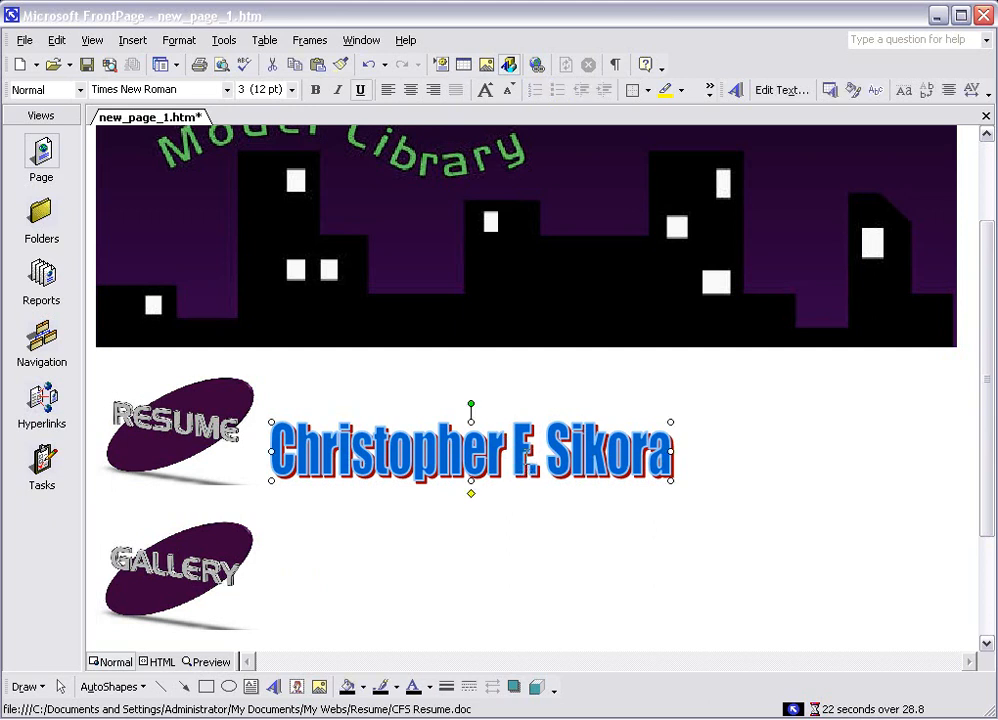
right_click(495, 588)
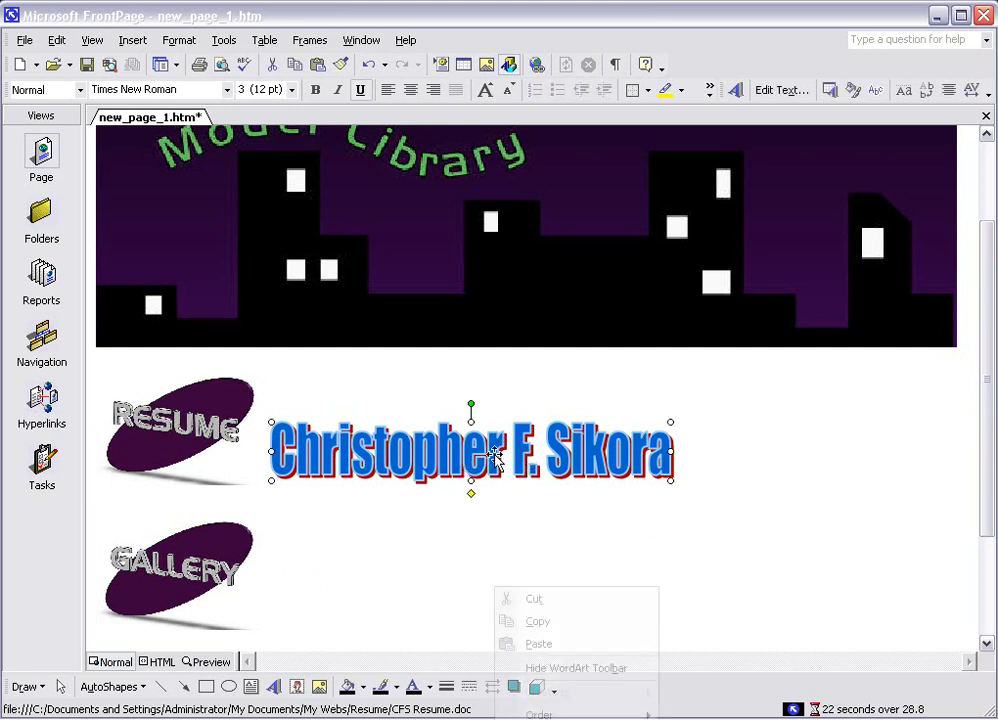
key(o)
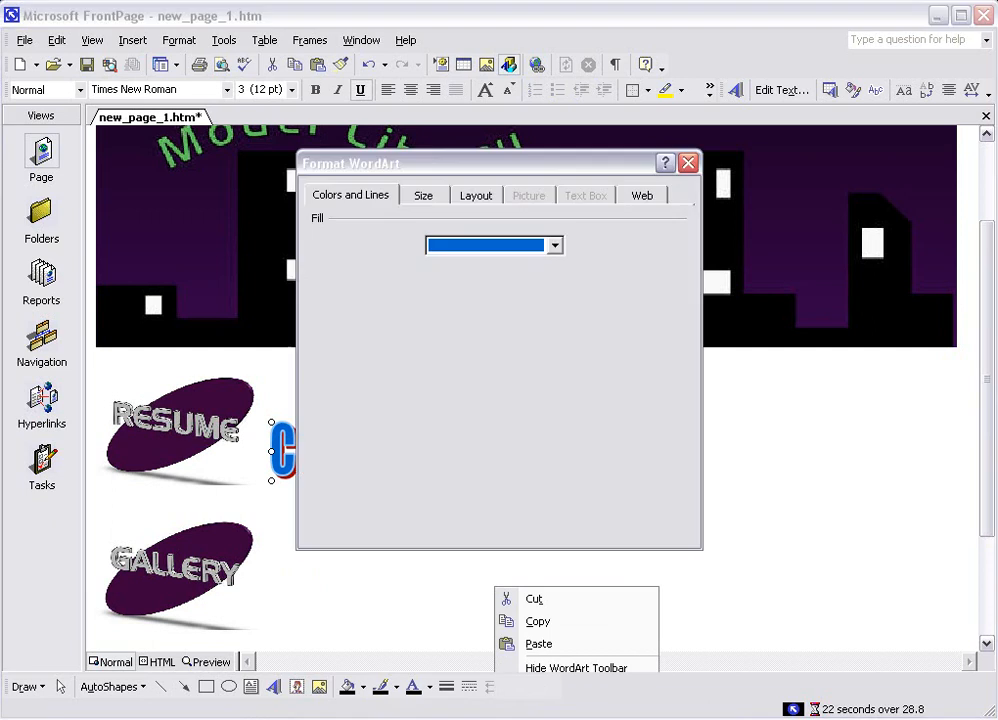
click(477, 197)
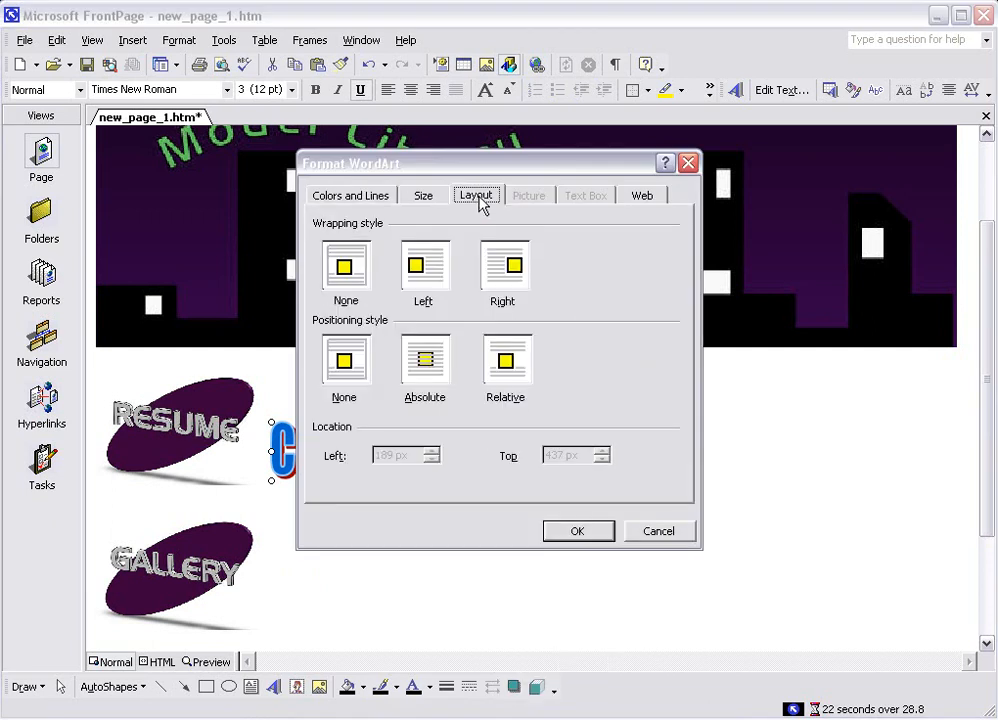
click(424, 196)
click(468, 197)
click(343, 196)
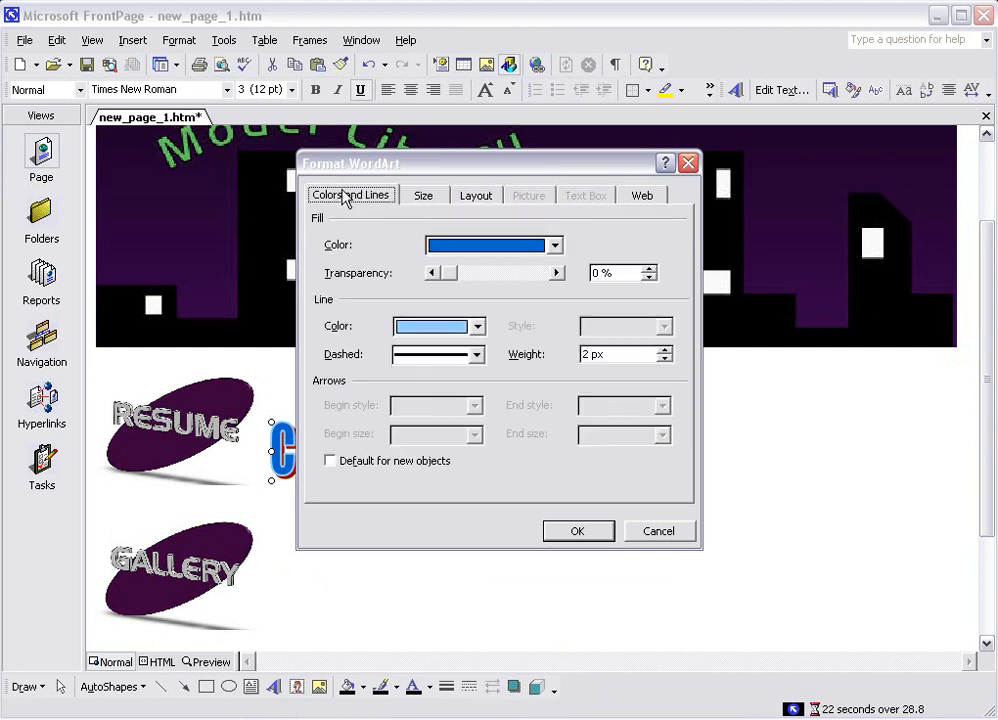
click(652, 532)
key(Delete)
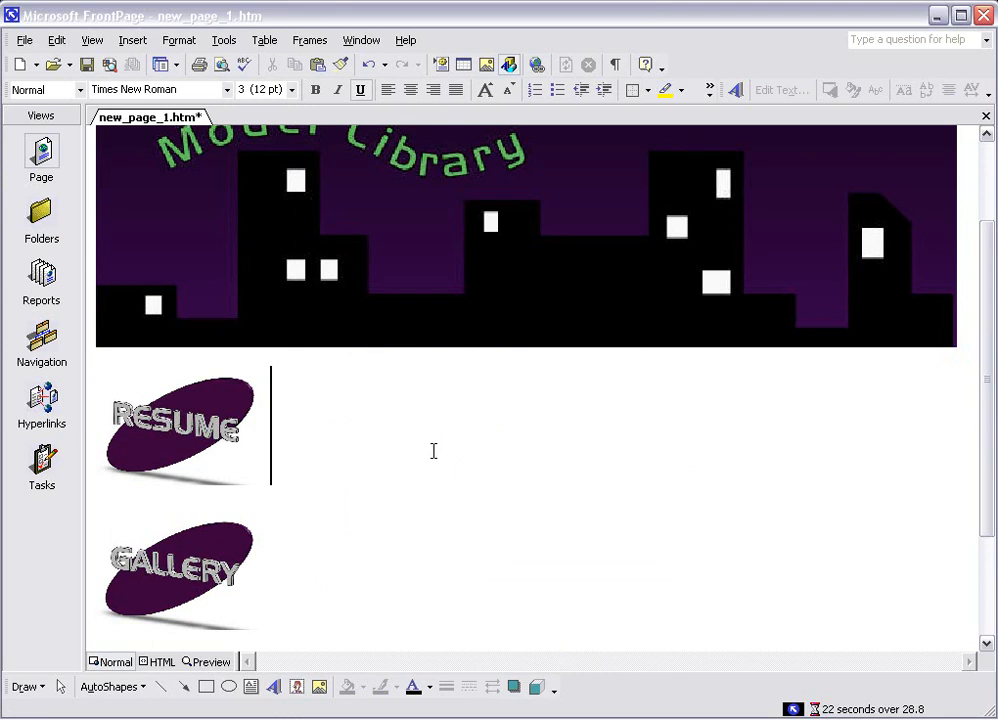
scroll(434, 452, down, 3)
scroll(434, 452, up, 5)
scroll(434, 452, down, 5)
scroll(434, 455, up, 6)
scroll(433, 455, down, 4)
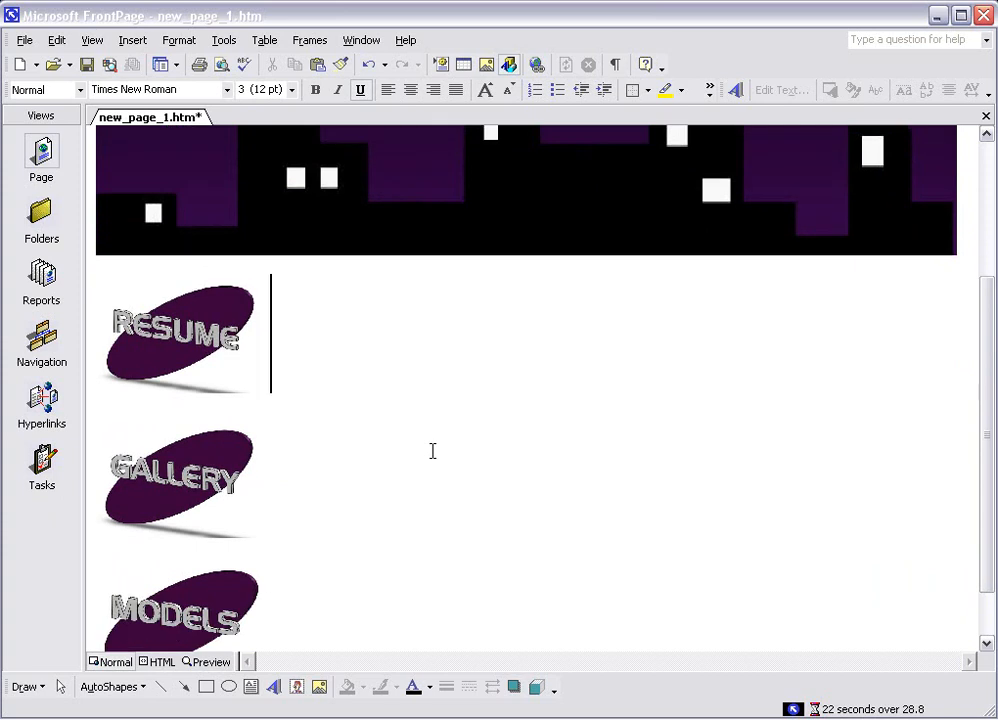
scroll(431, 450, up, 1)
scroll(430, 449, up, 3)
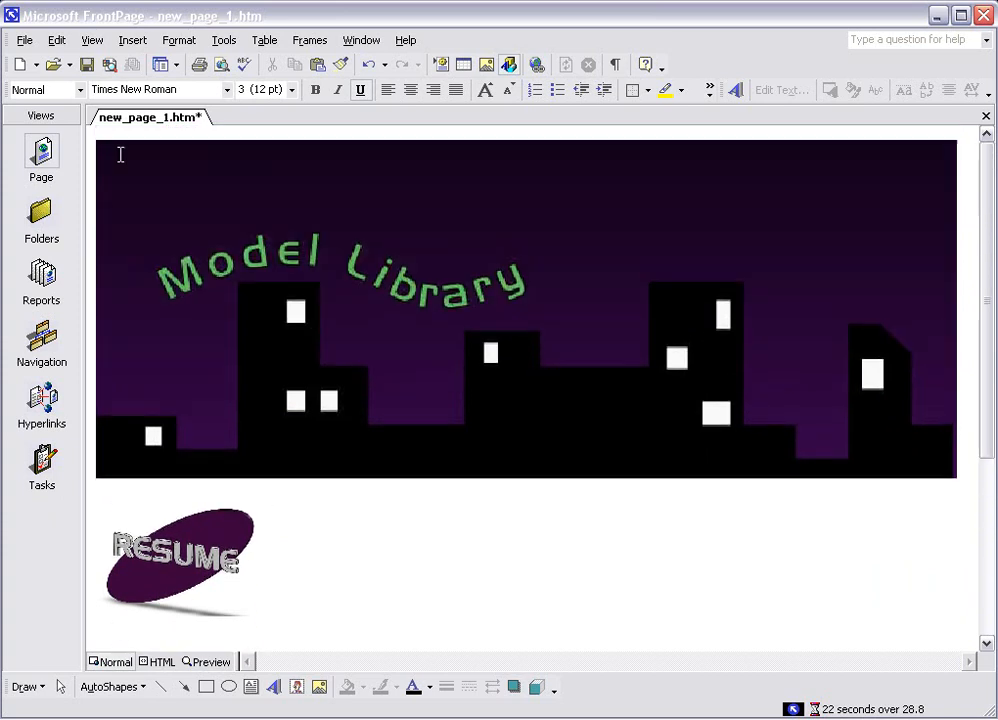
- Save the page as "P1 2208" in the My Webs folder together with its four embedded pictures
click(87, 64)
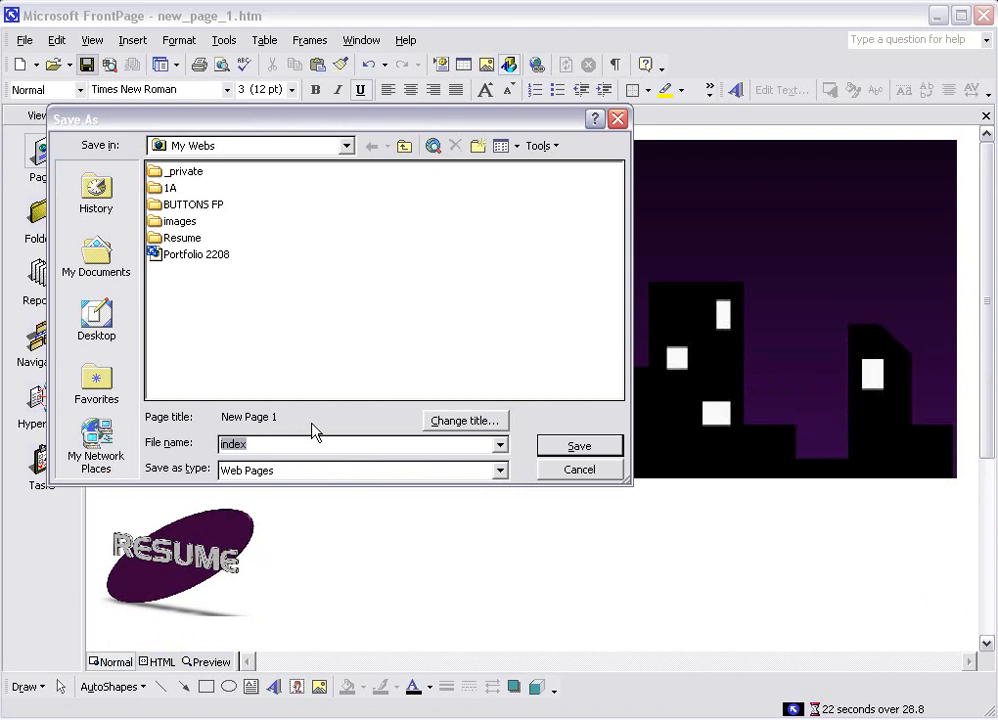
text(P1 2208)
click(577, 451)
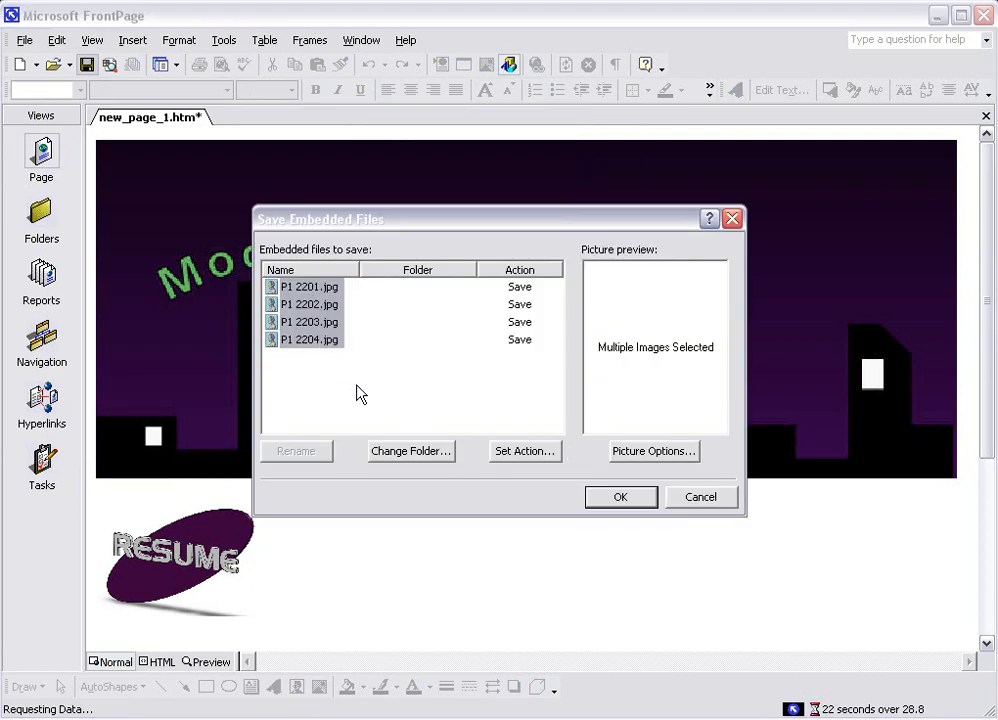
click(618, 496)
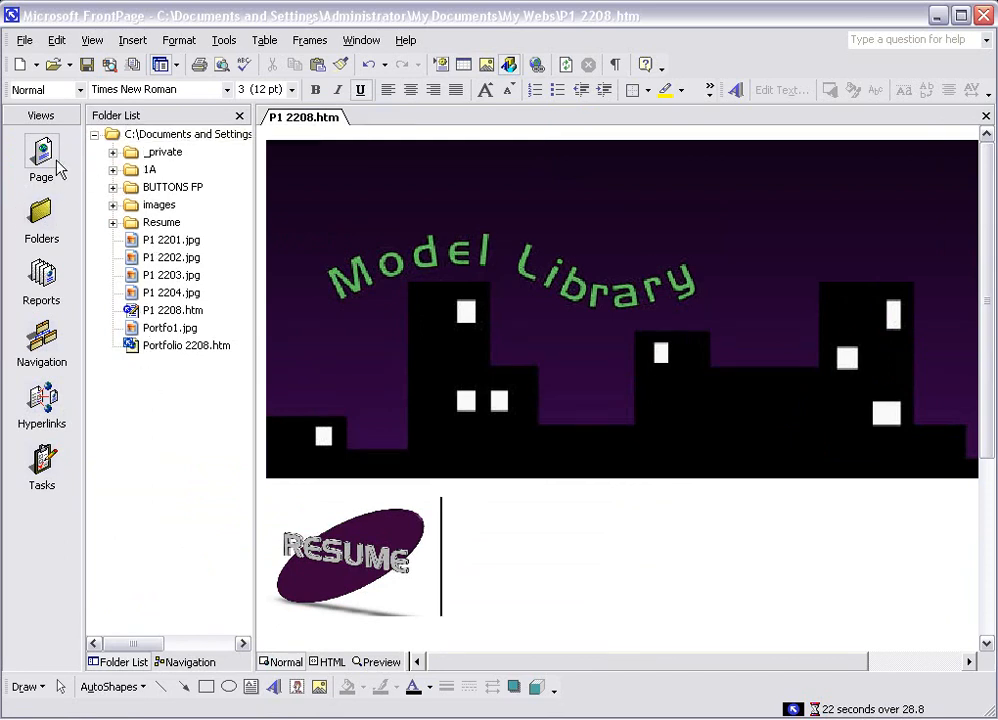
click(69, 65)
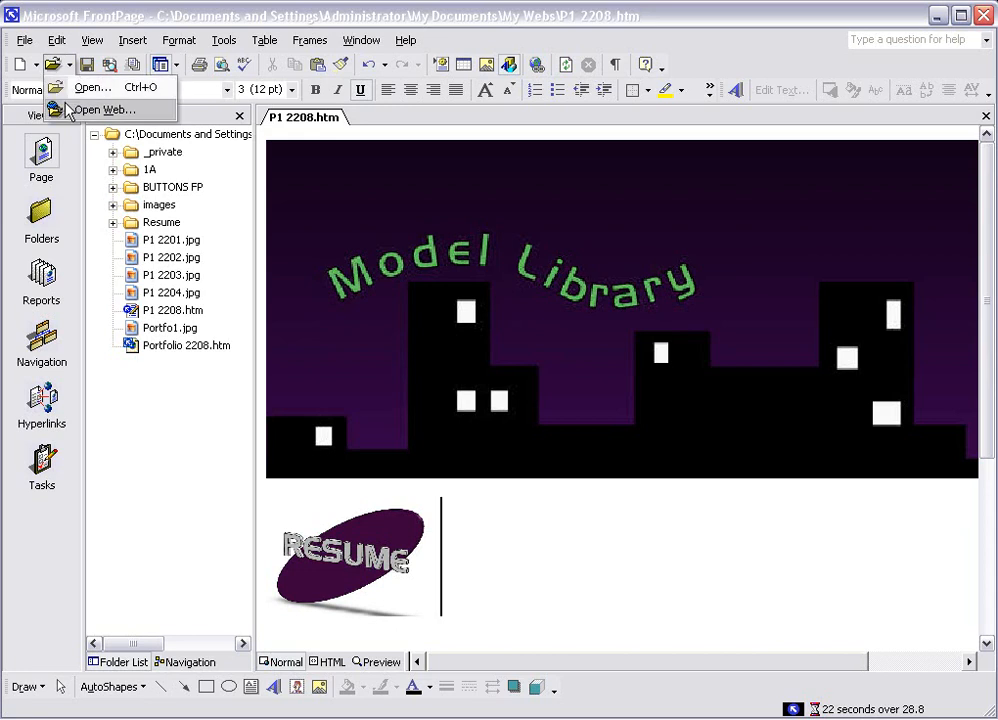
click(158, 427)
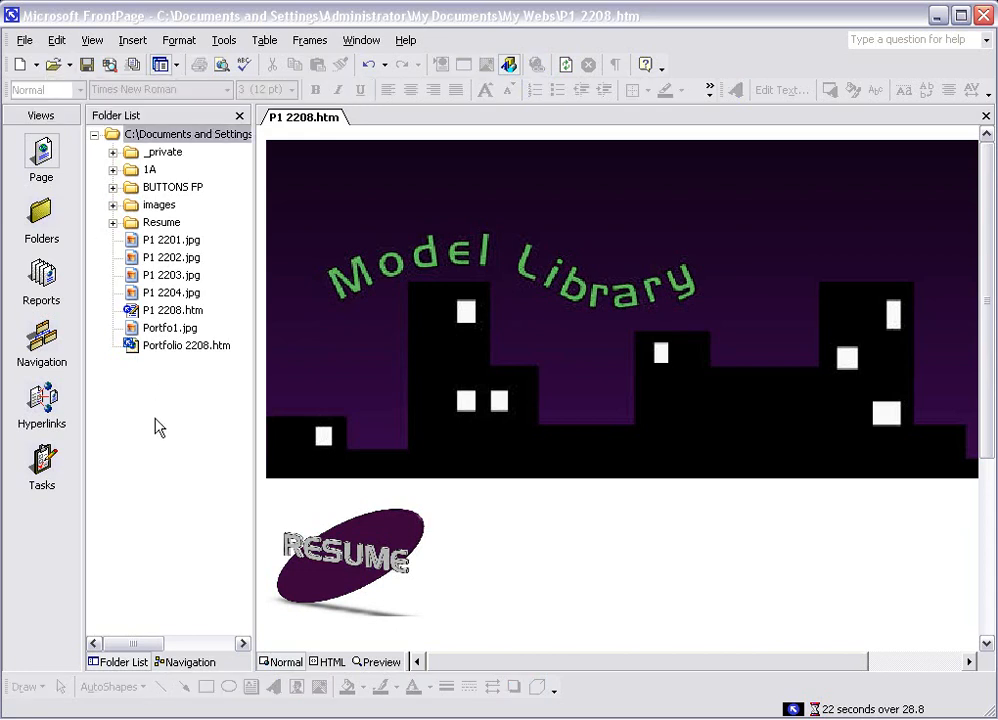
click(35, 65)
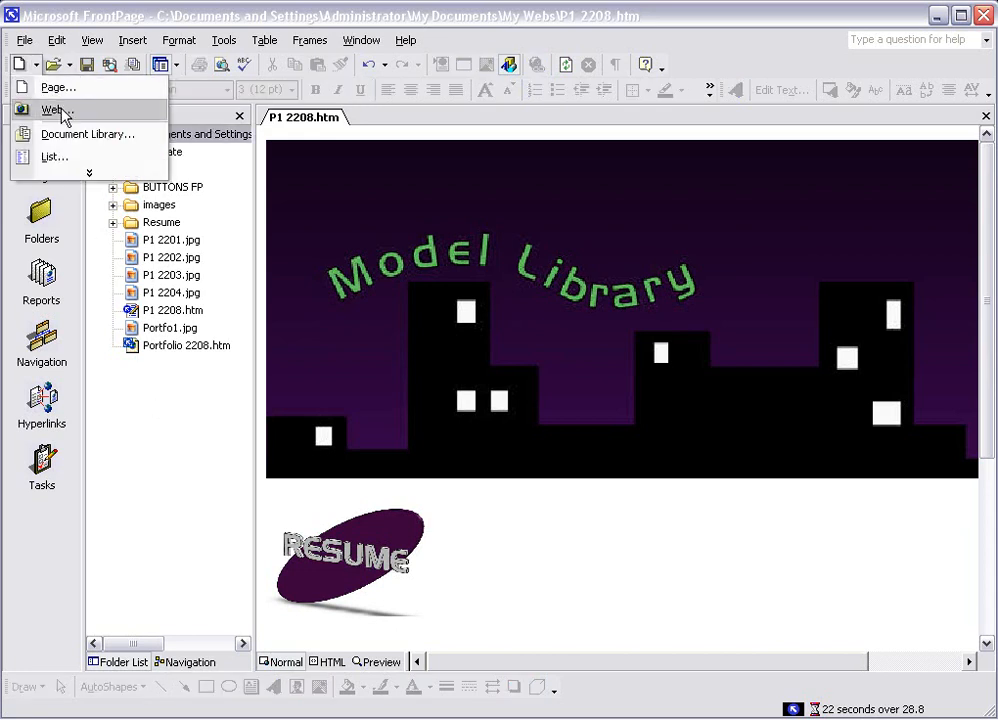
click(160, 413)
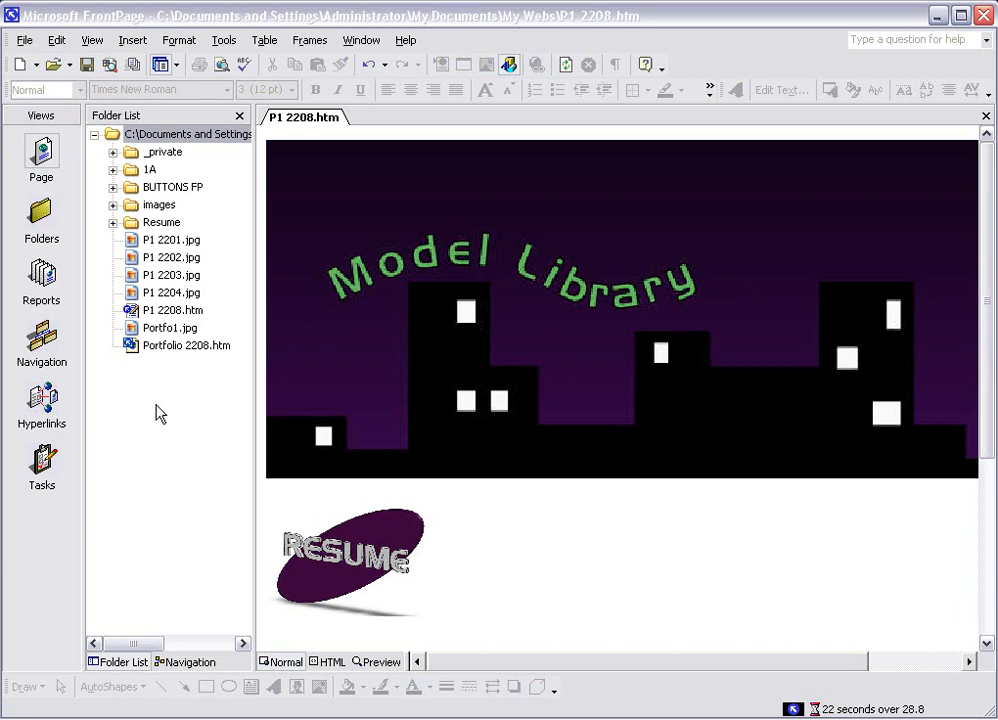
click(475, 555)
scroll(475, 555, down, 5)
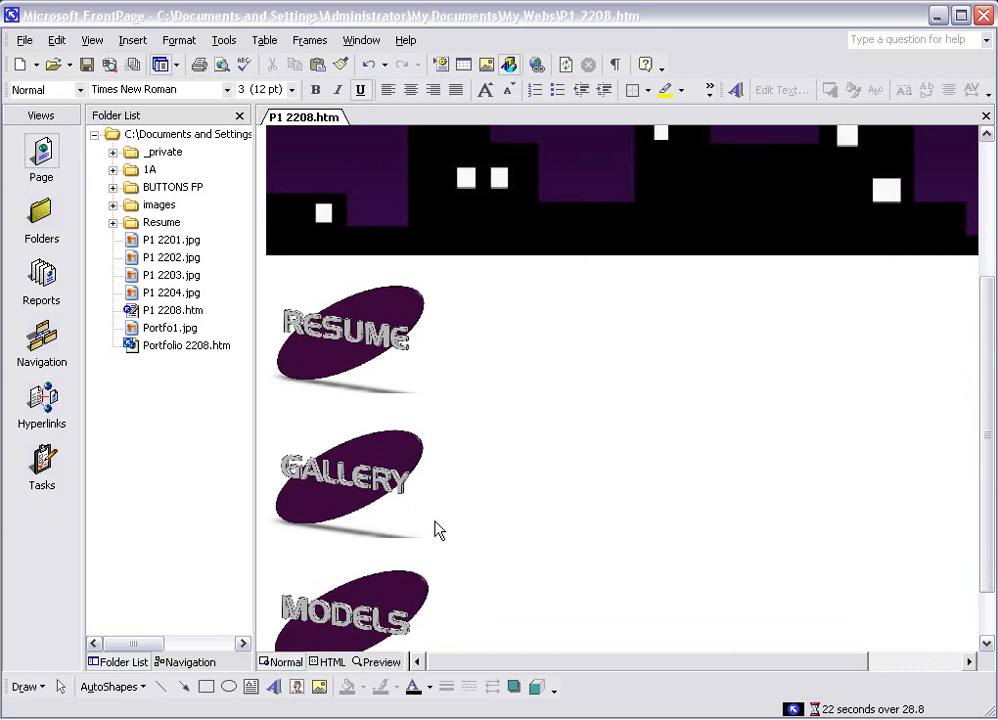
scroll(435, 530, up, 5)
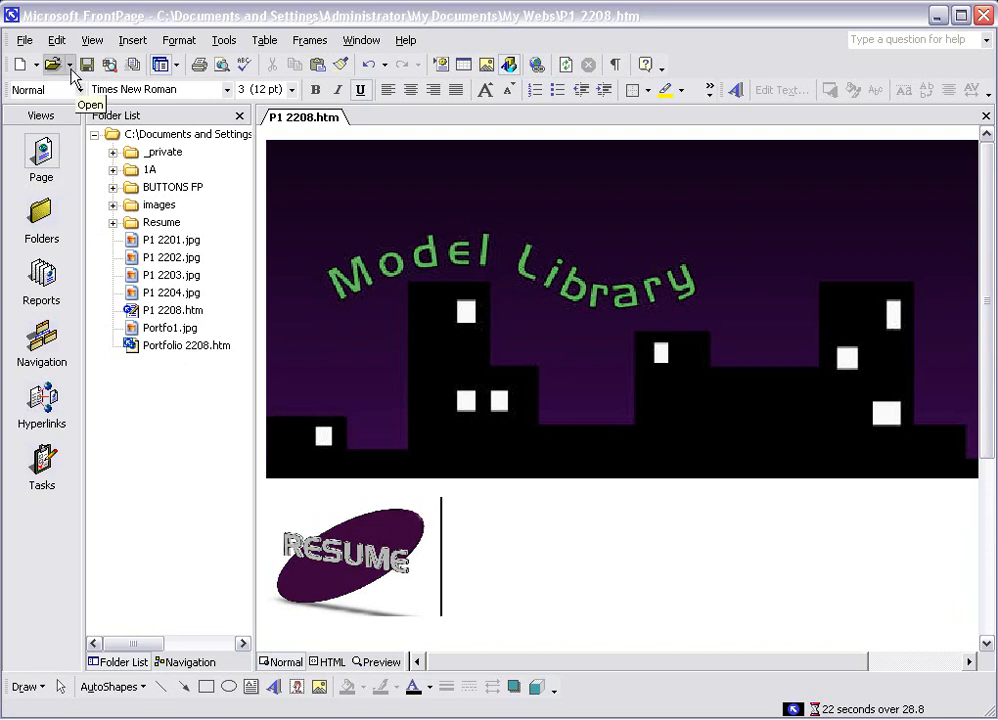
- Create a new blank page from the Normal Page template
click(36, 64)
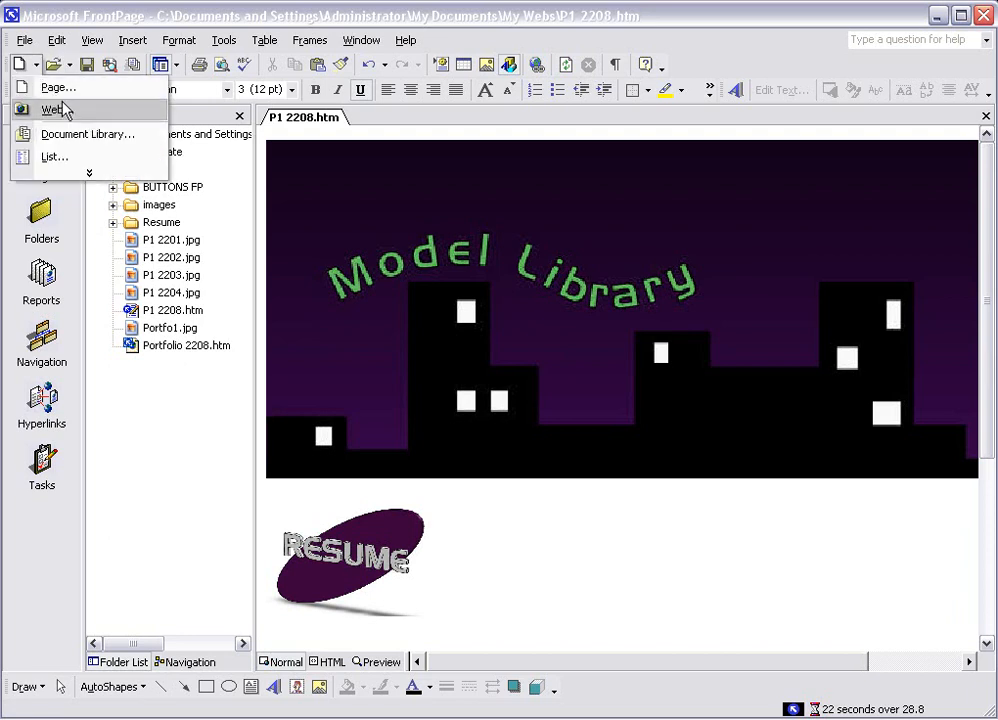
click(56, 88)
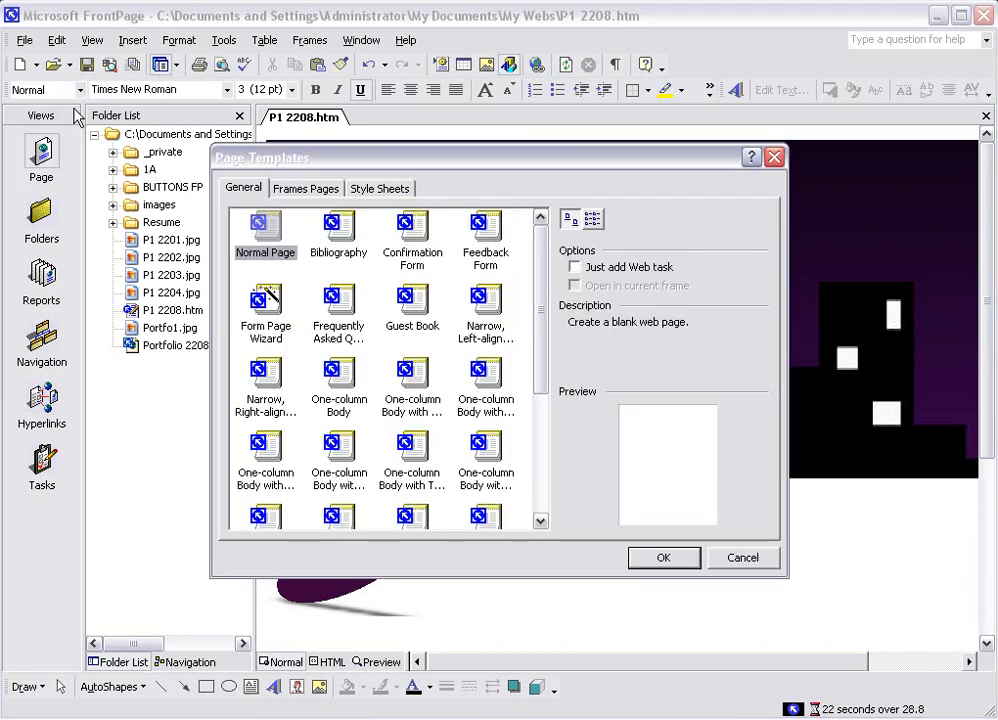
click(664, 558)
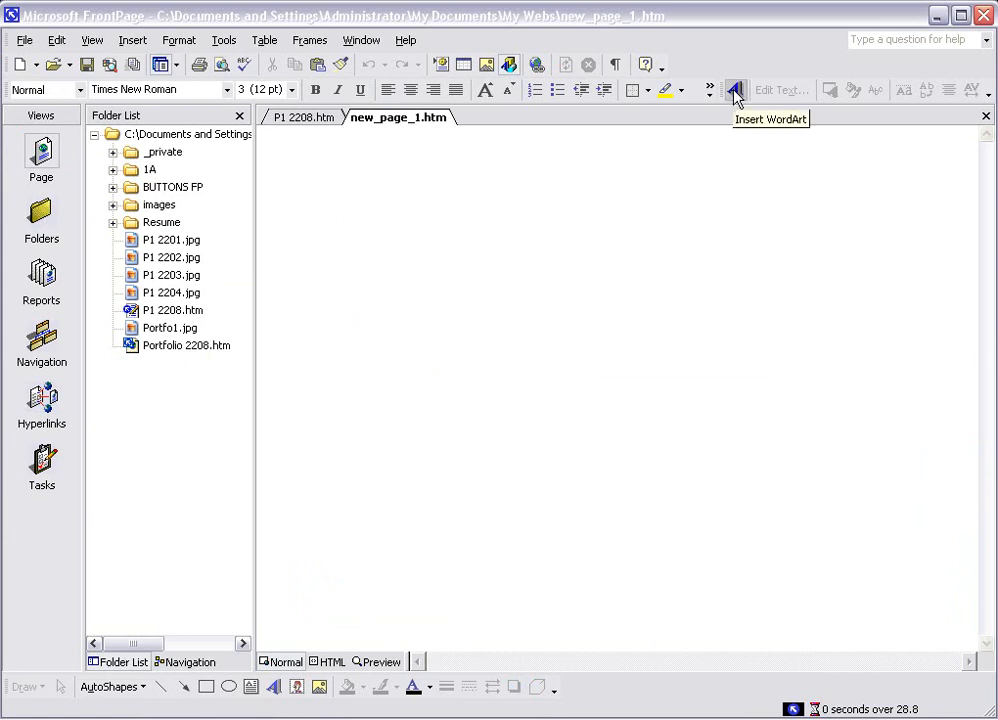
- Draw a wide banner rectangle across the top of the page and fill it with a two-colour horizontal gradient from black to purple
click(205, 687)
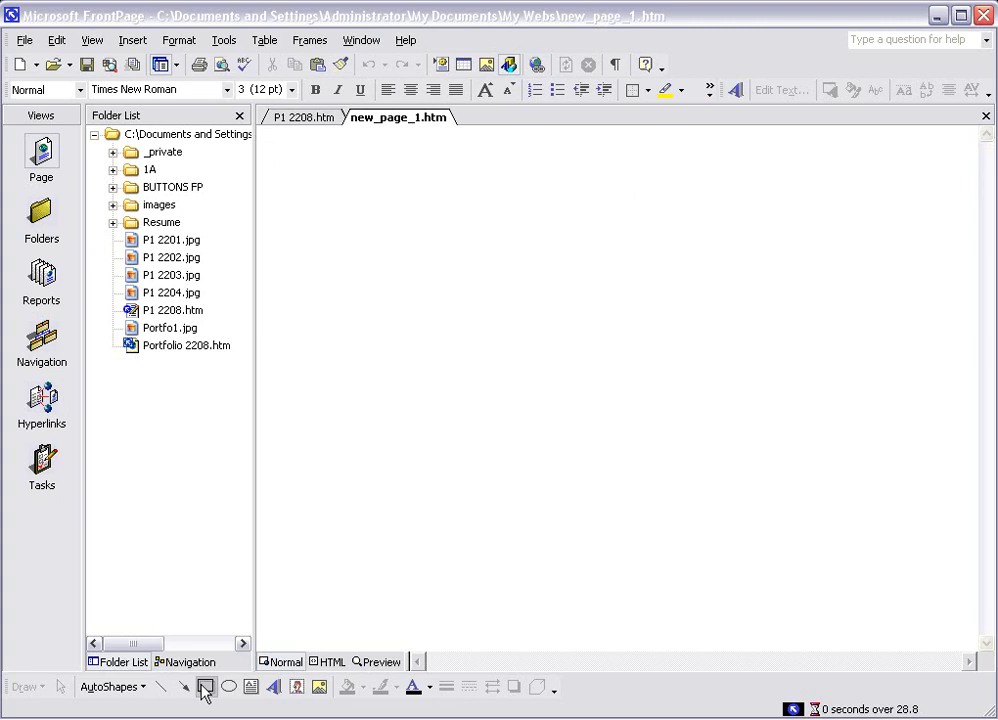
mouse_move(271, 143)
mouse_down()
mouse_move(617, 237)
mouse_move(918, 238)
mouse_move(933, 241)
mouse_move(933, 254)
mouse_up()
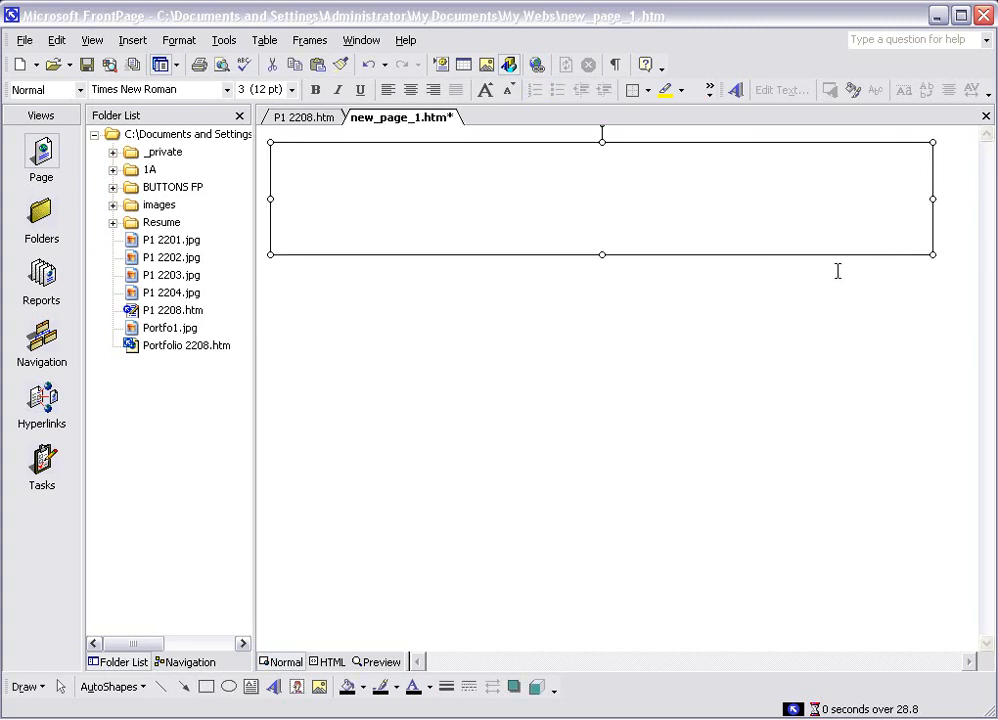
right_click(486, 252)
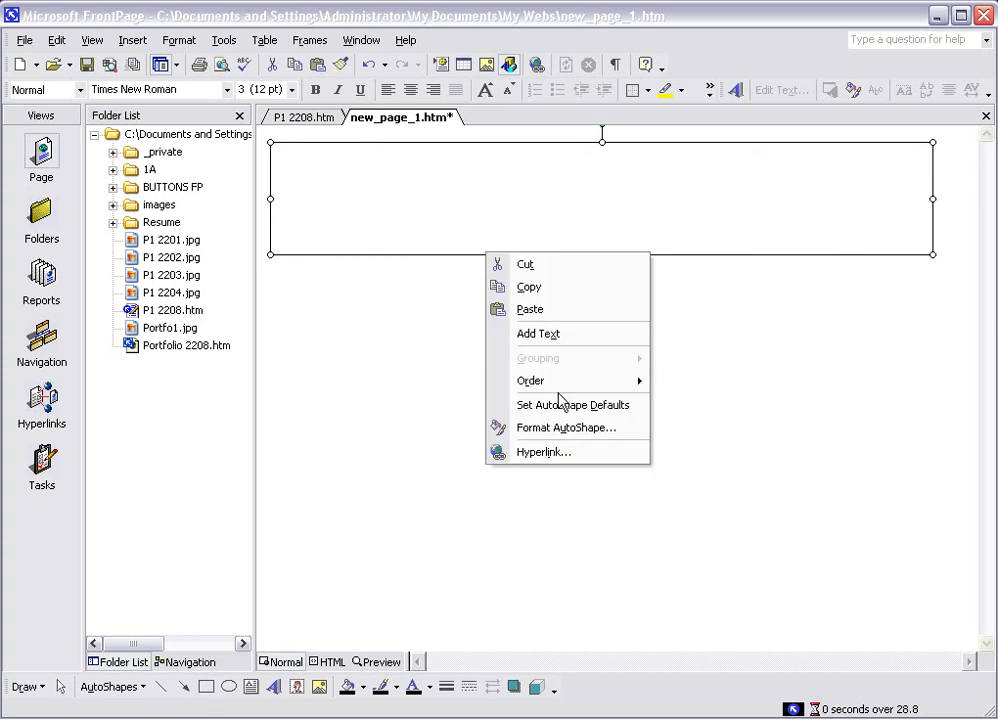
click(555, 428)
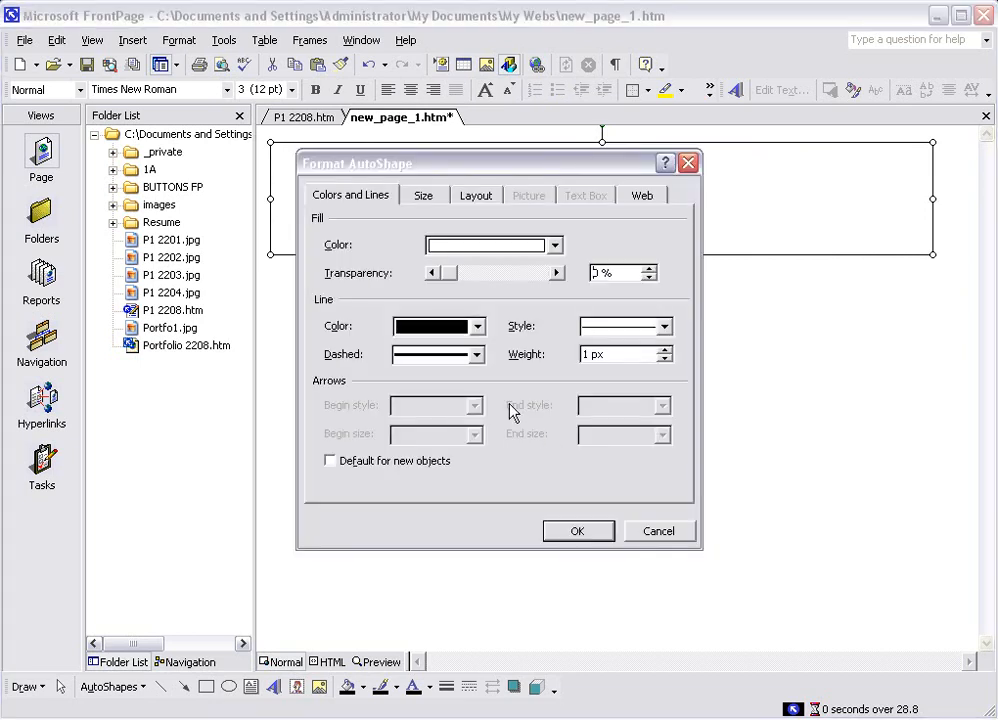
click(538, 250)
click(489, 414)
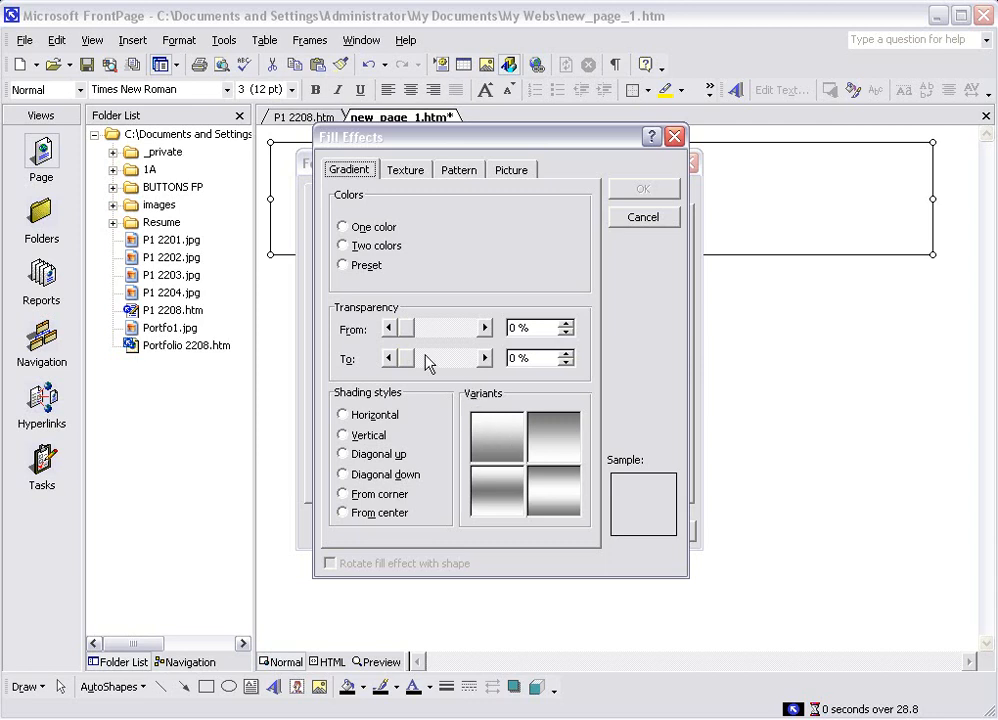
click(356, 247)
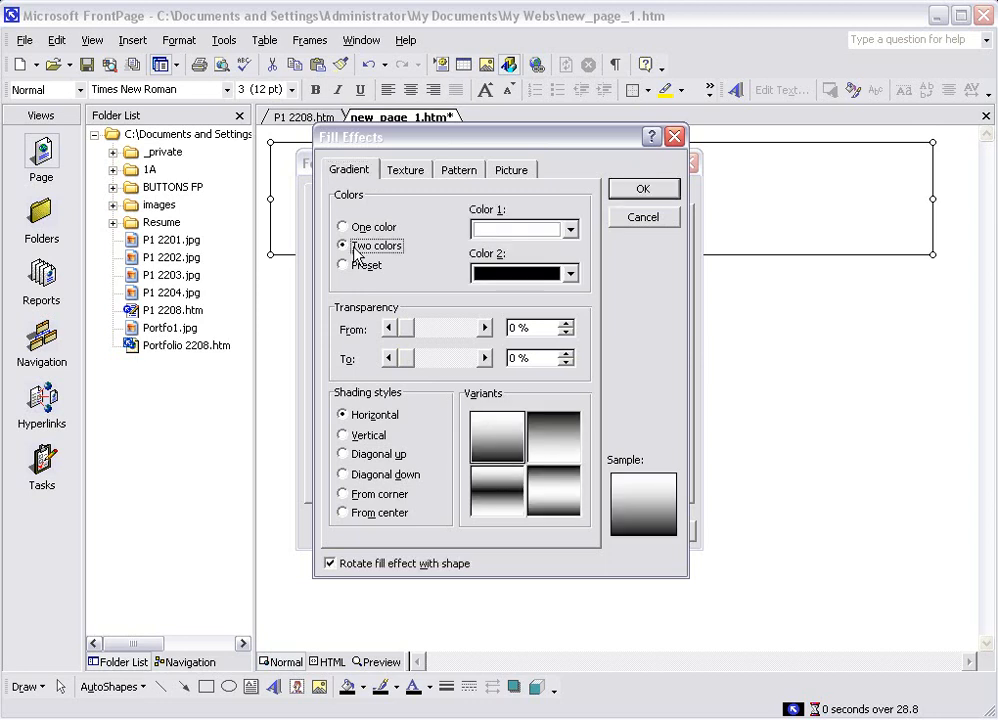
click(570, 230)
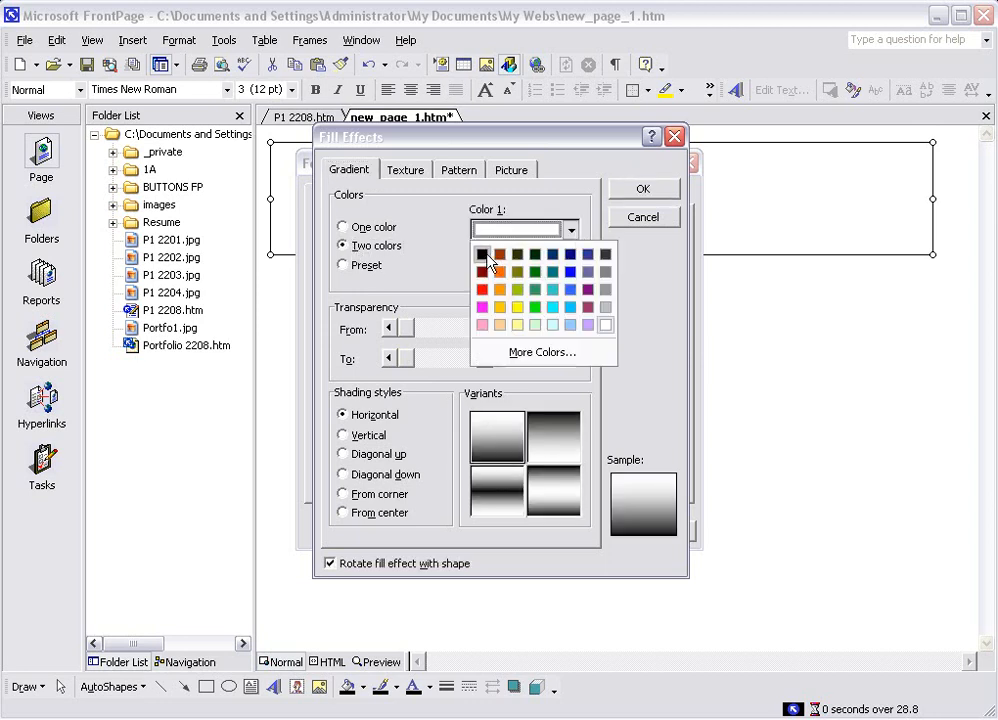
click(482, 254)
click(570, 274)
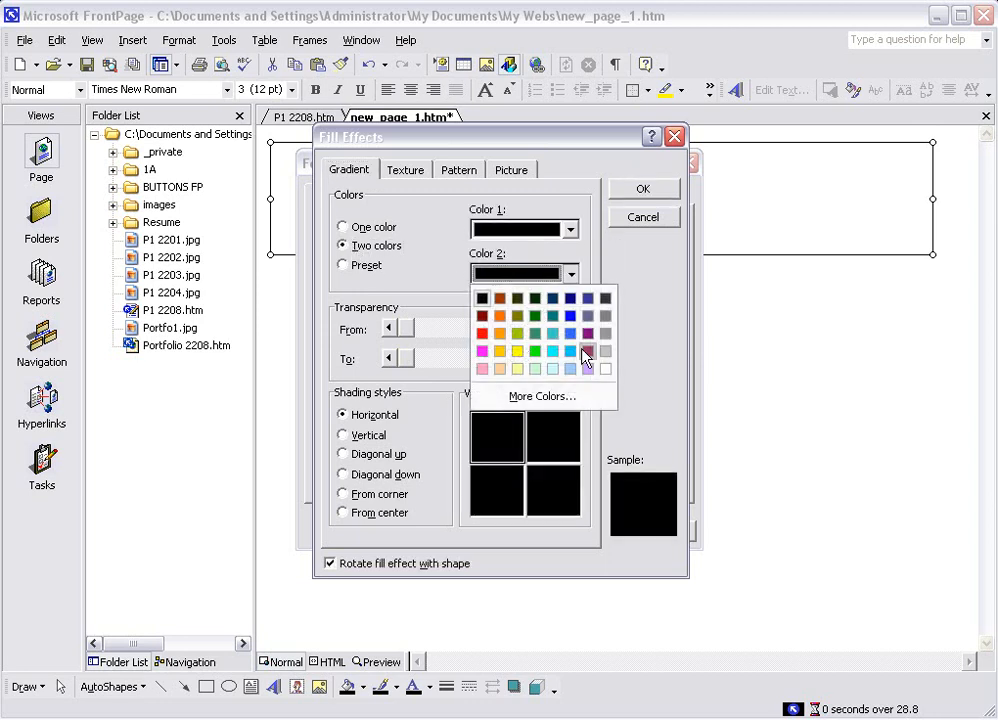
click(588, 336)
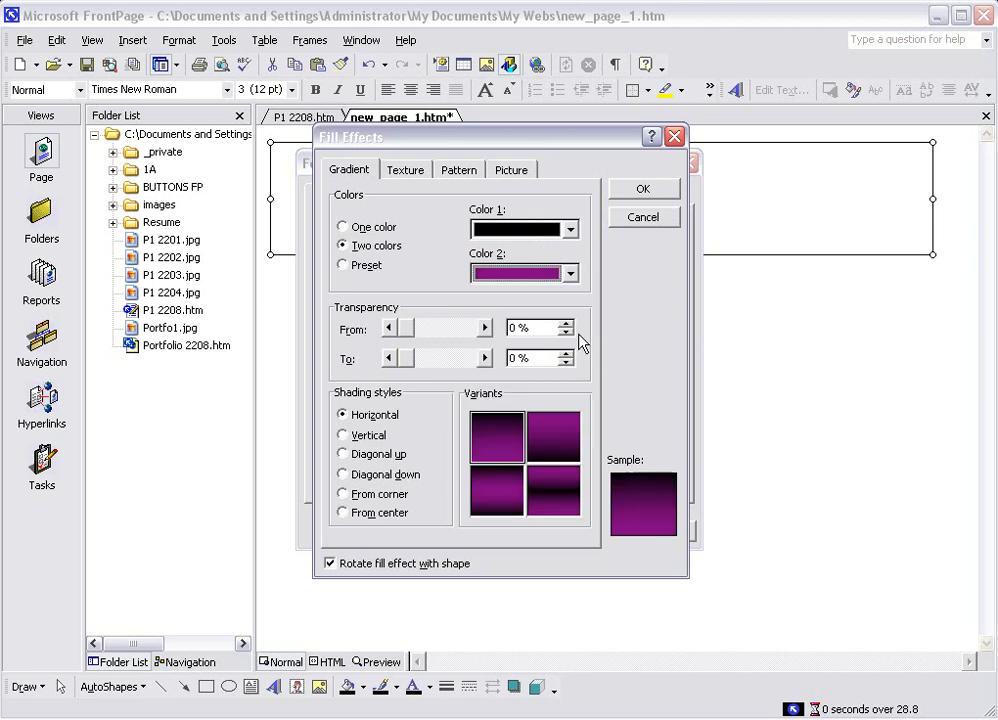
click(641, 190)
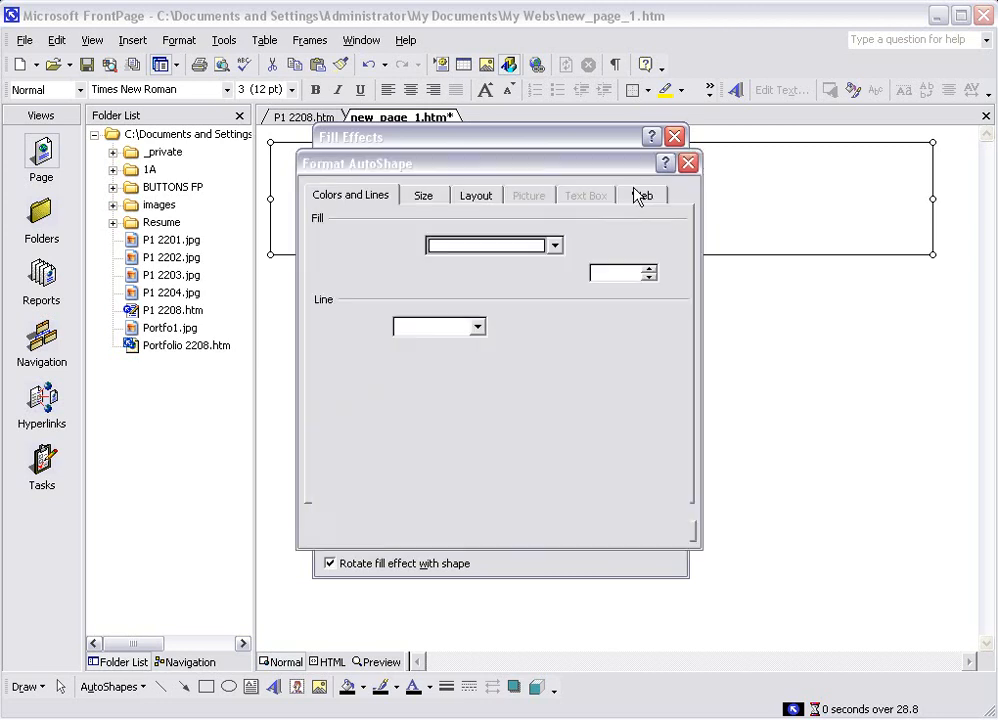
- Remove the outline of the banner rectangle by setting its line colour to No Line
click(477, 326)
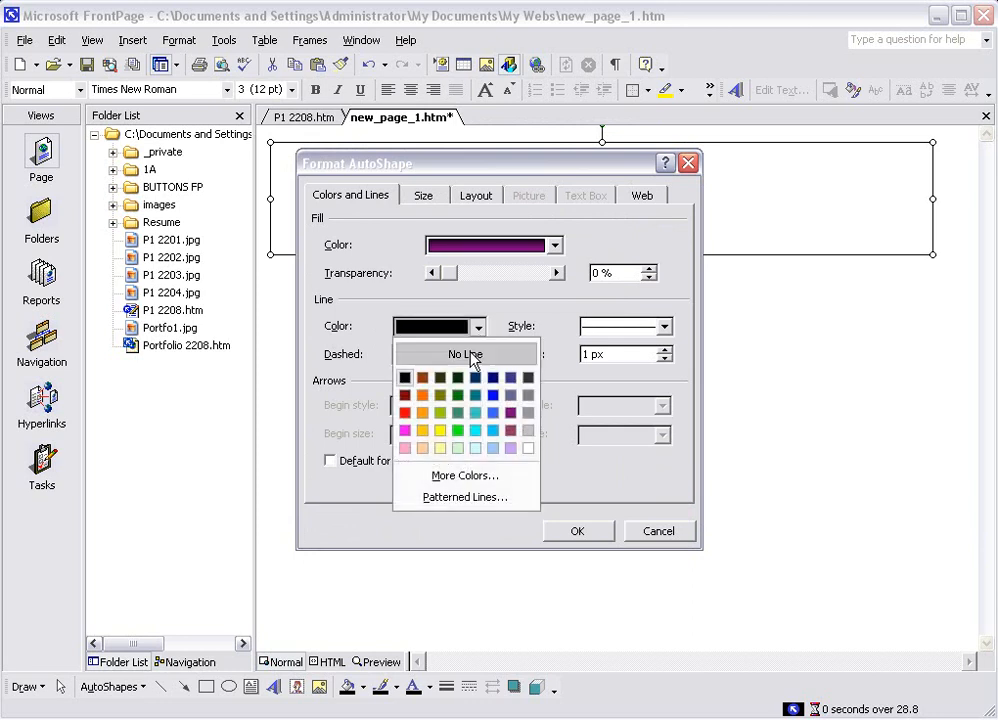
click(468, 355)
click(564, 533)
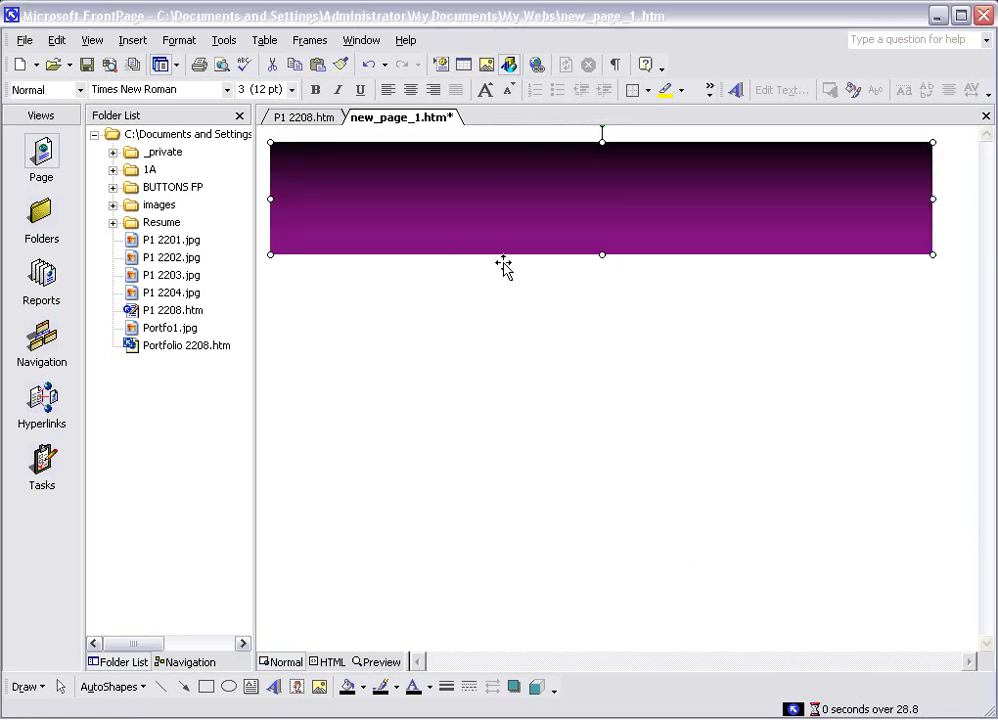
- Add the text "GALLERY" inside the purple banner rectangle
right_click(579, 221)
click(625, 303)
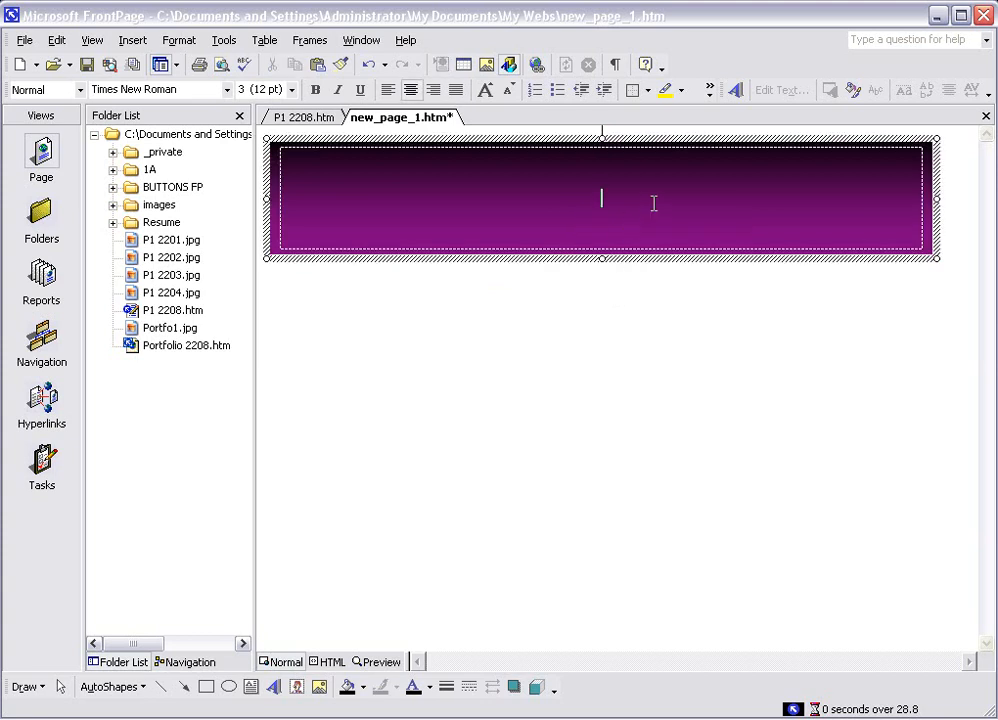
text(GALLERY)
- Format the banner text GALLERY in Arial Black at size 7 (36 pt)
drag(654, 203, 562, 200)
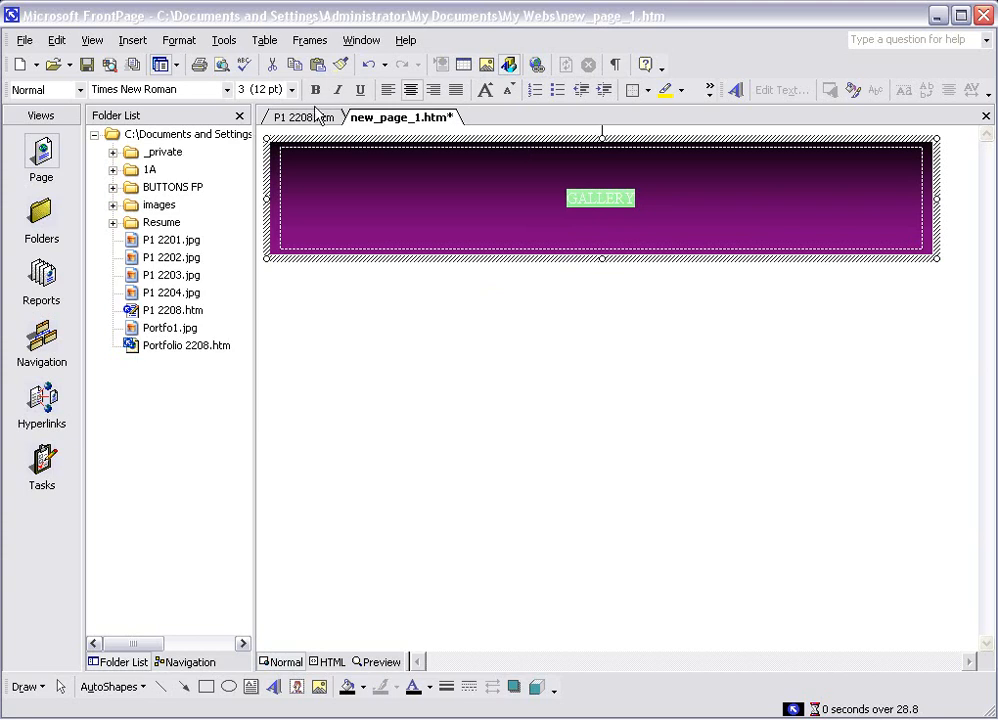
click(226, 91)
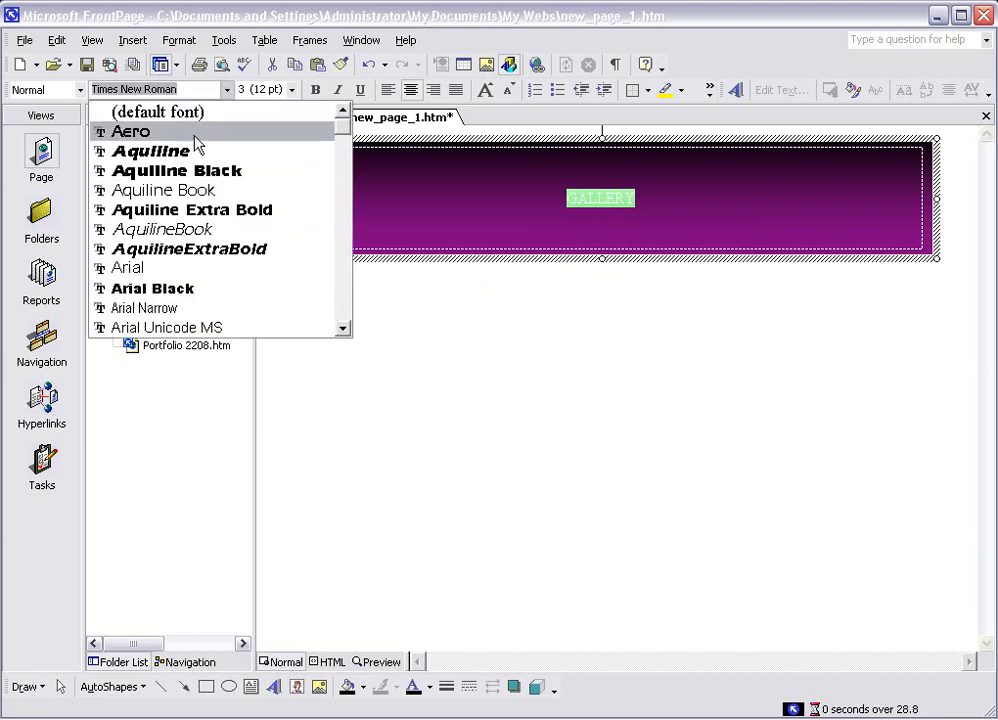
click(190, 132)
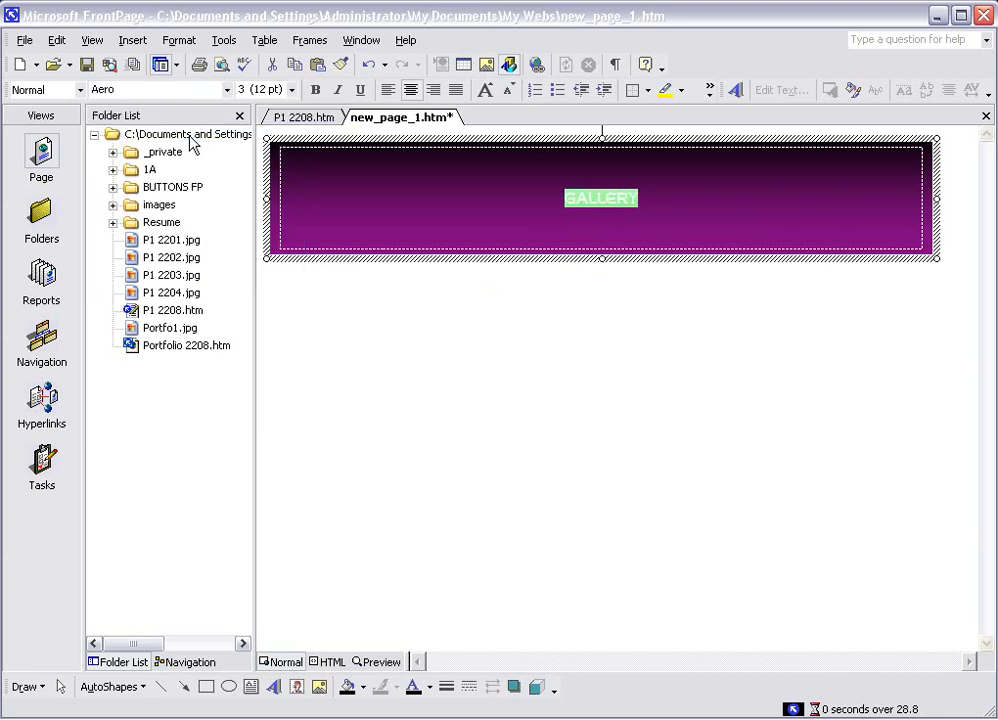
click(228, 90)
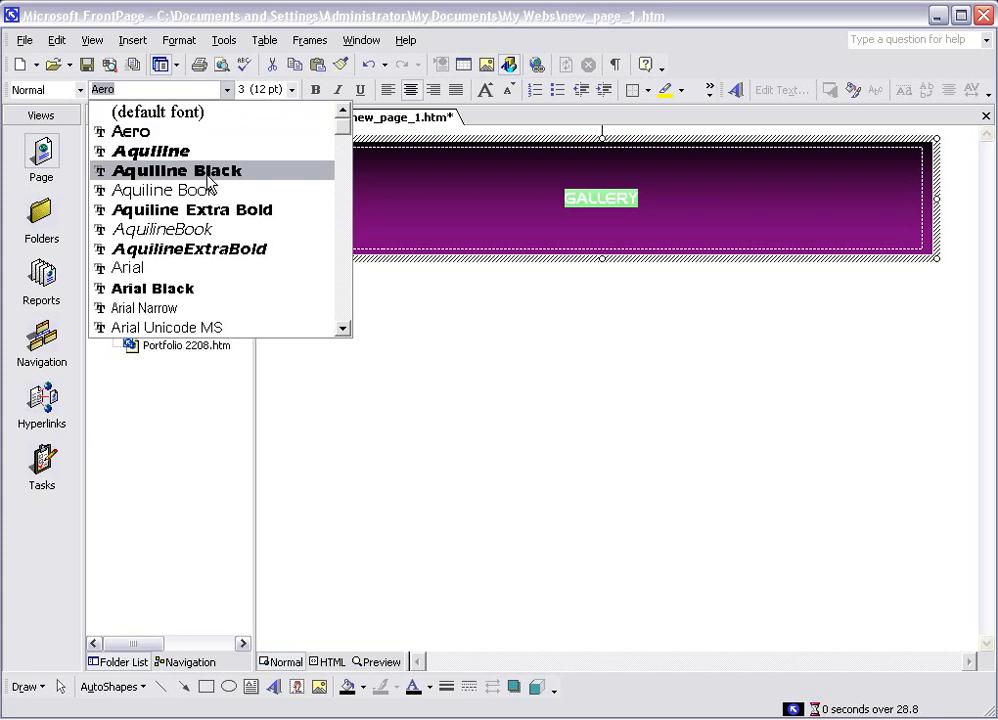
click(187, 289)
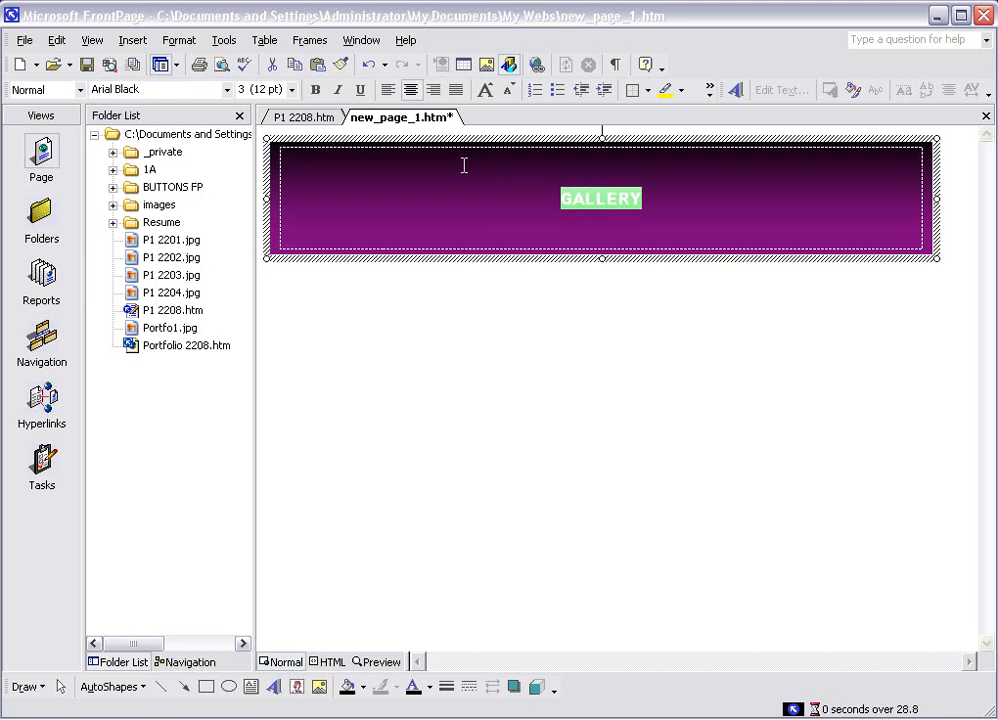
click(291, 90)
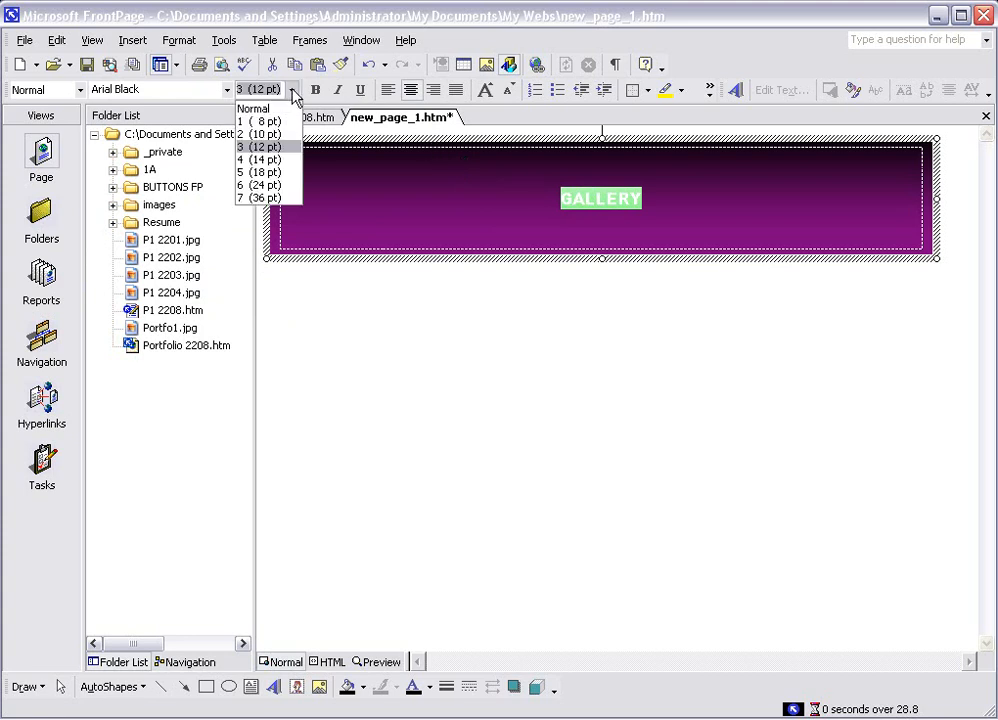
click(272, 198)
click(460, 323)
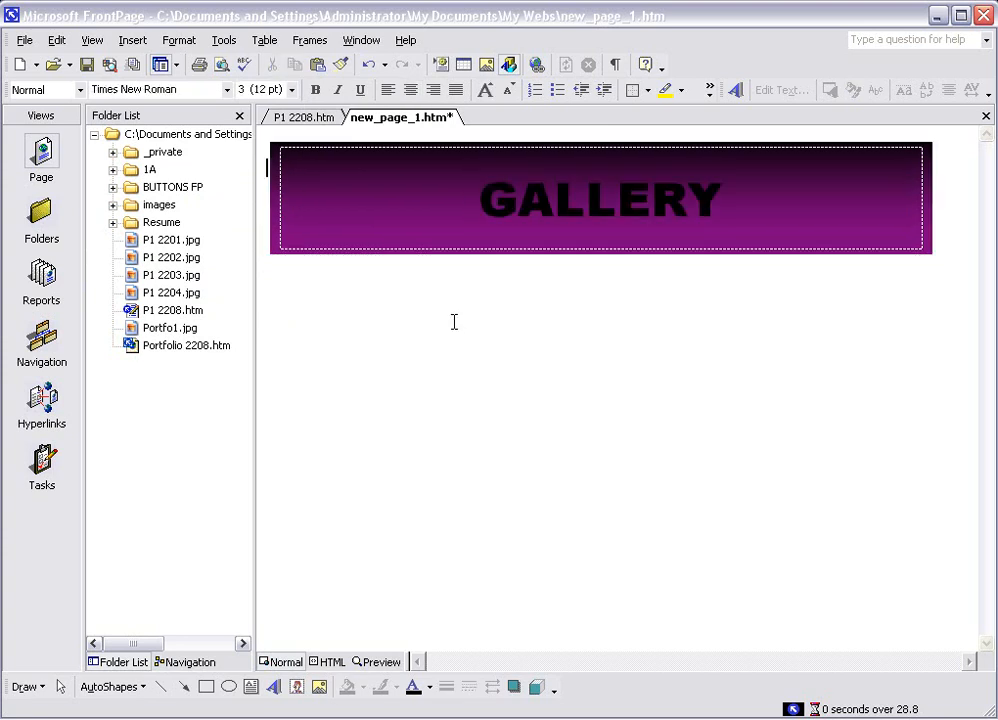
- Change the font colour of the banner text GALLERY to white
click(494, 205)
drag(720, 200, 479, 200)
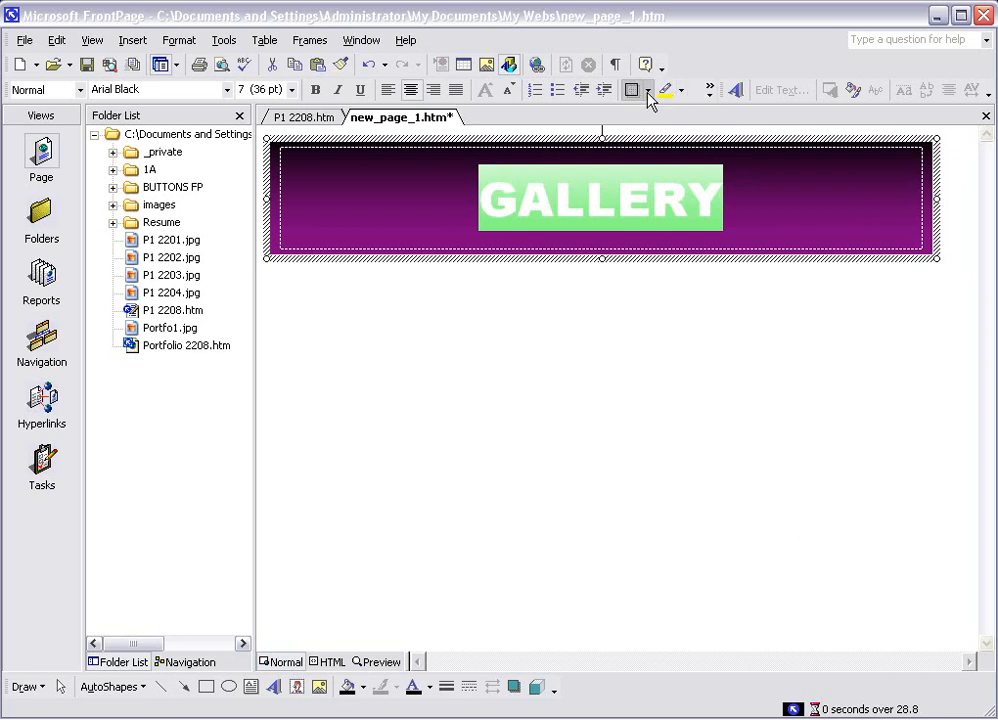
click(709, 92)
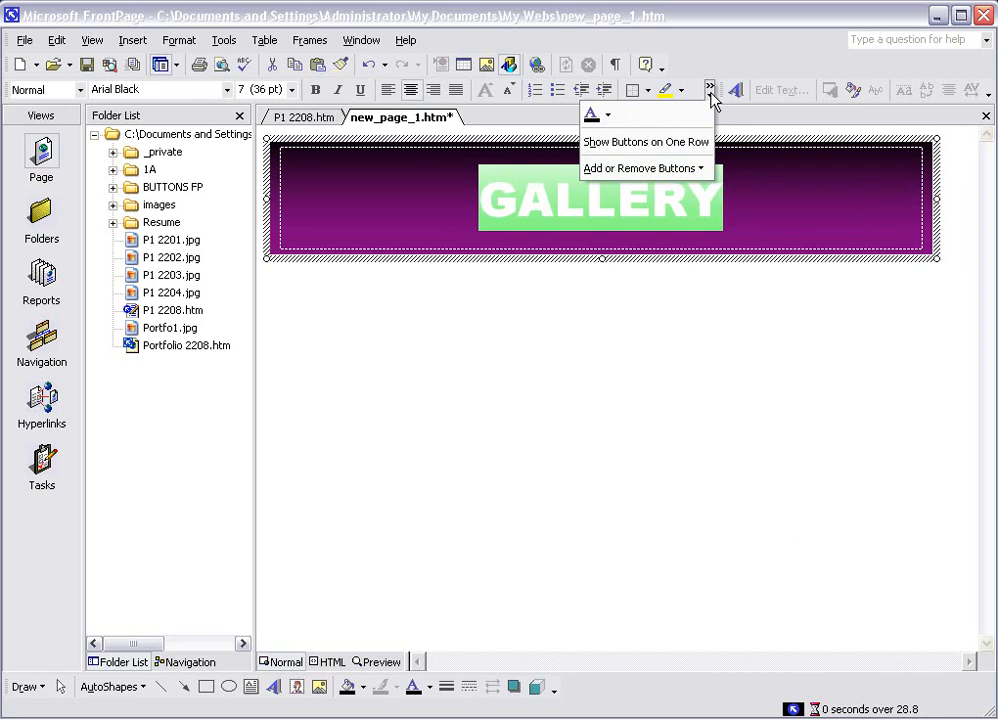
click(608, 116)
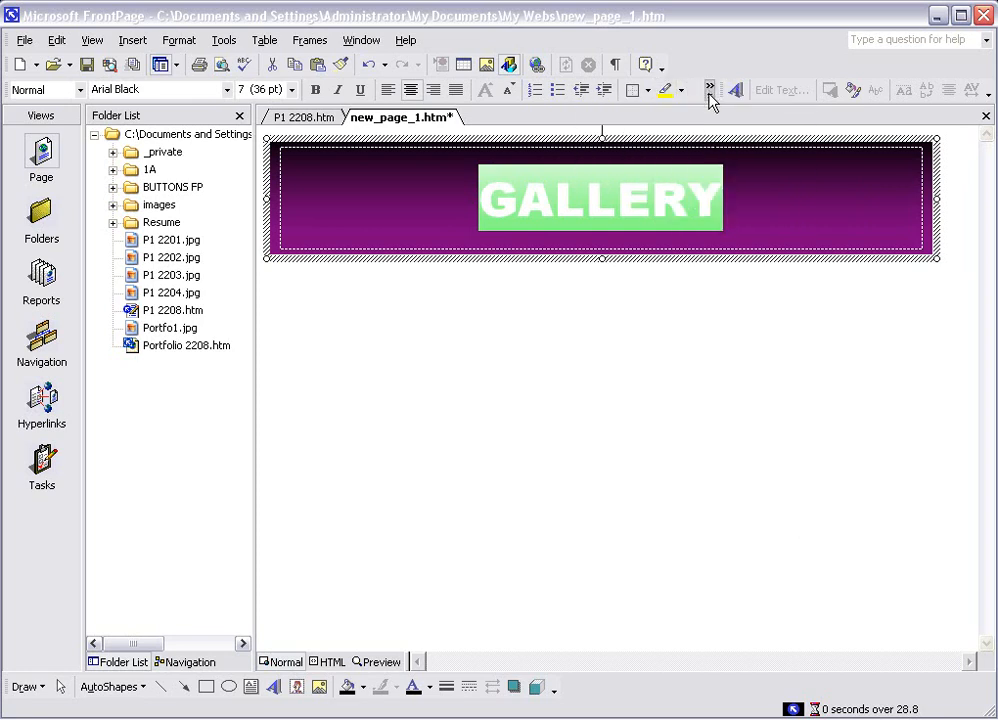
click(710, 92)
click(609, 116)
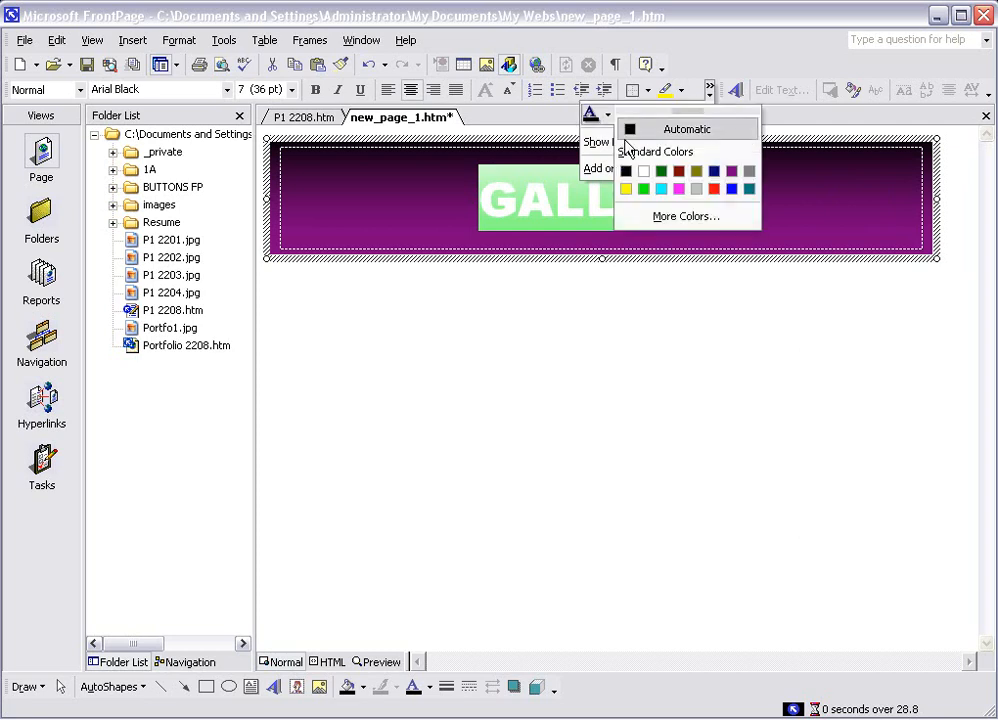
click(648, 178)
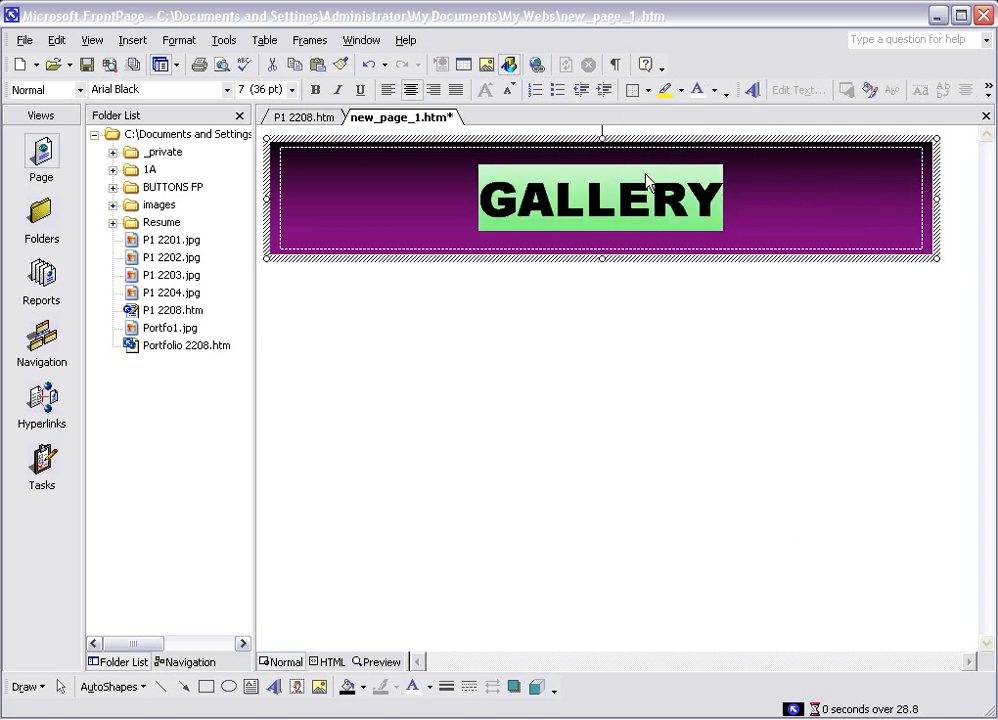
click(588, 339)
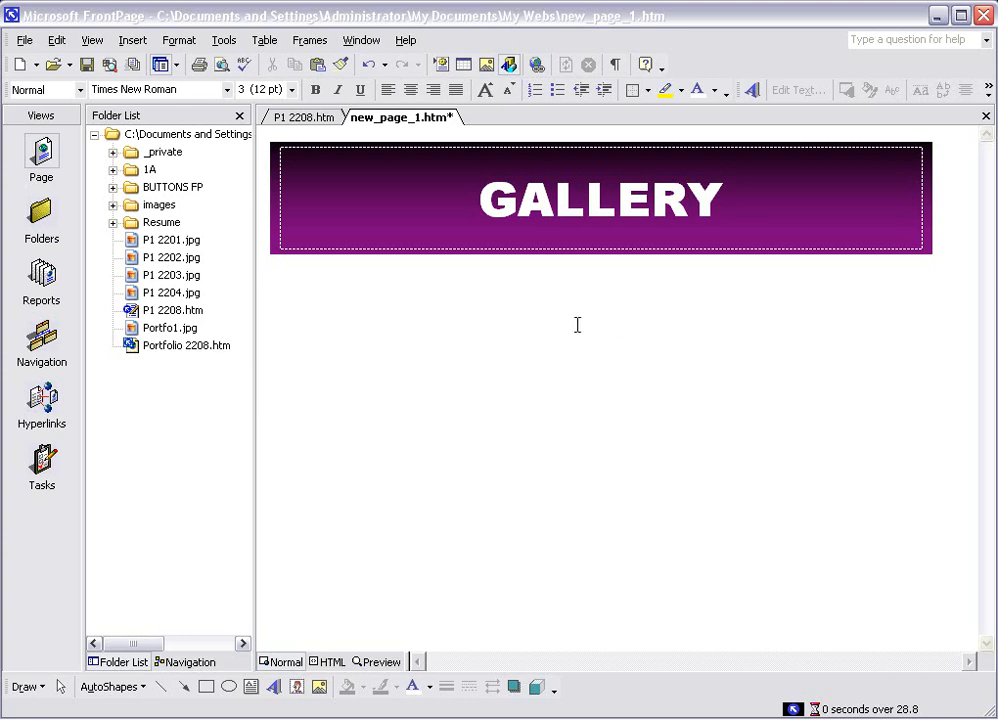
- Align the GALLERY text to the left side of the banner
drag(748, 192, 448, 200)
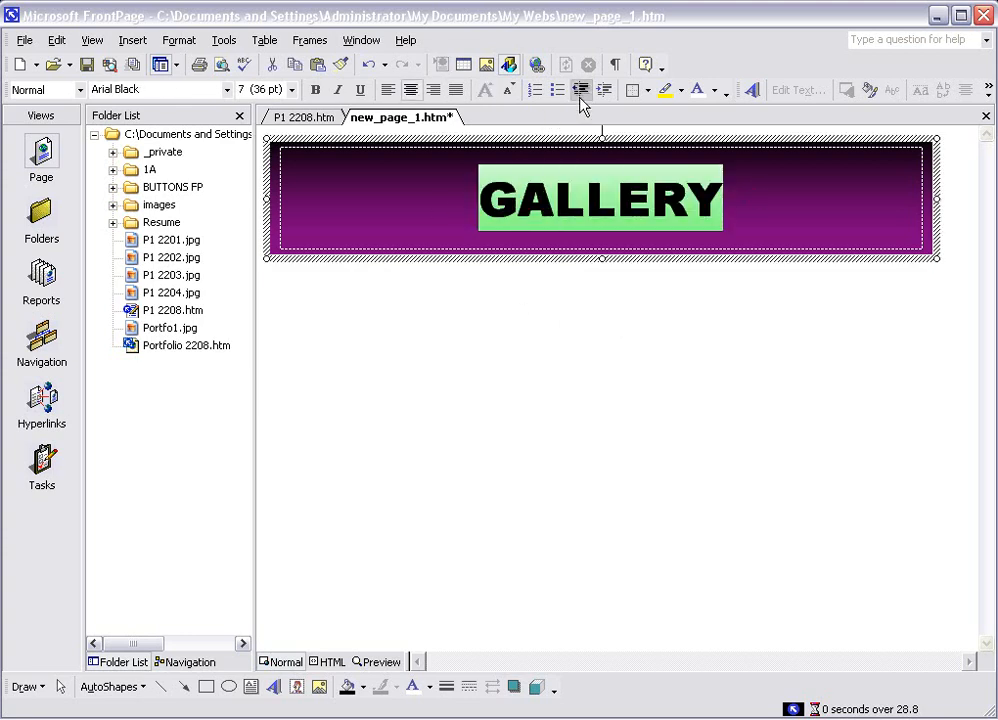
click(388, 90)
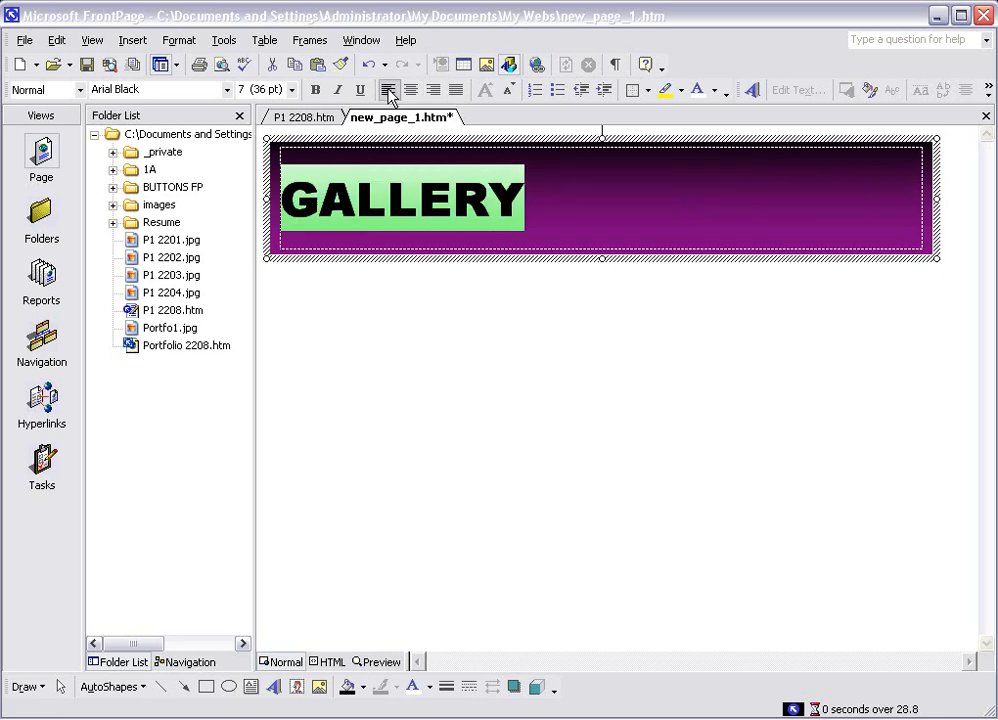
click(386, 303)
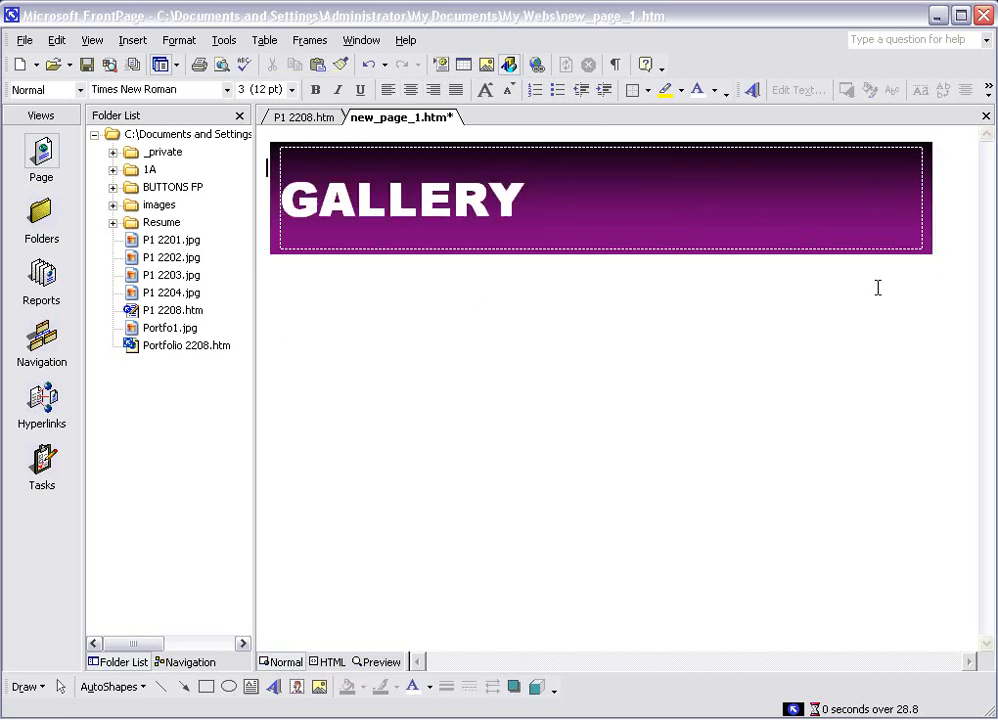
- Insert empty lines on the page to bring the insertion point below the GALLERY banner
click(946, 247)
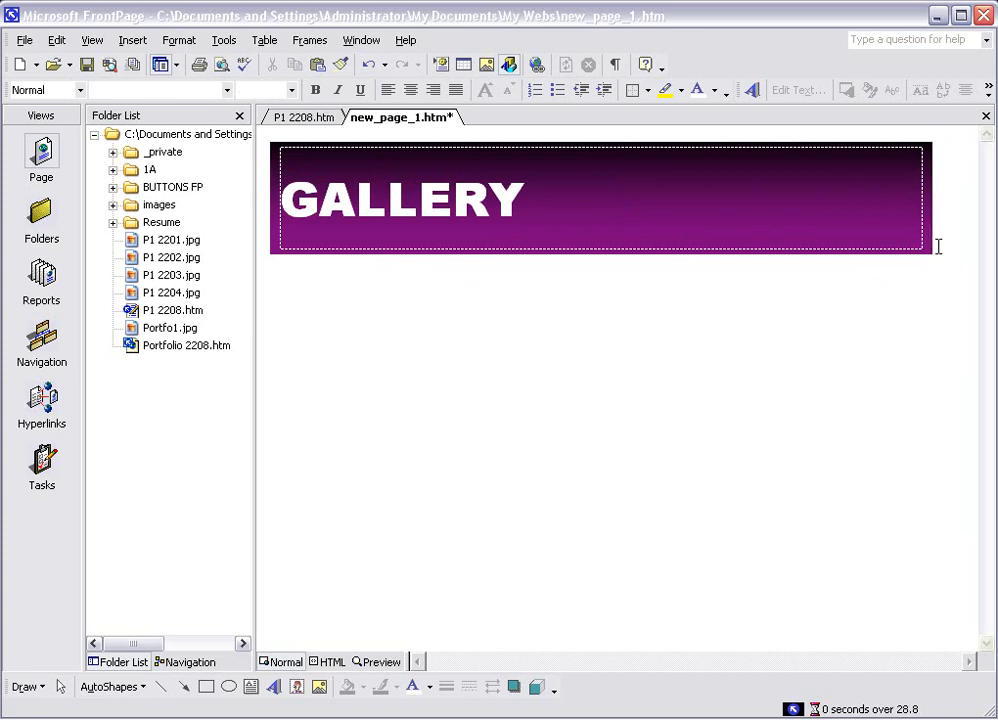
key(Left)
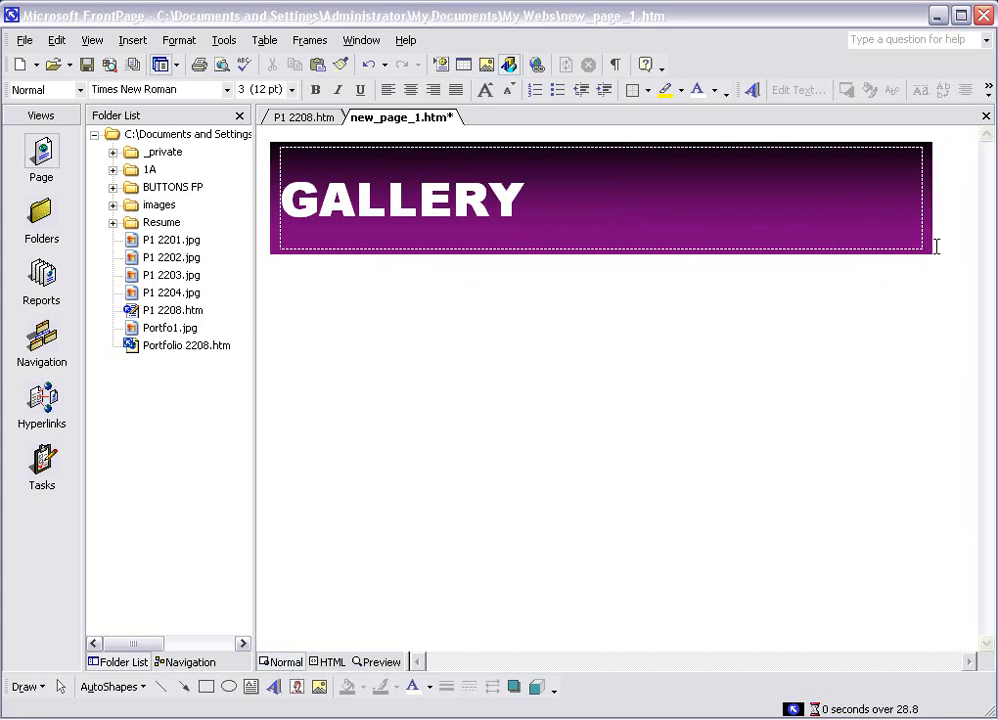
key(Return)
key(Return)
key(Return)
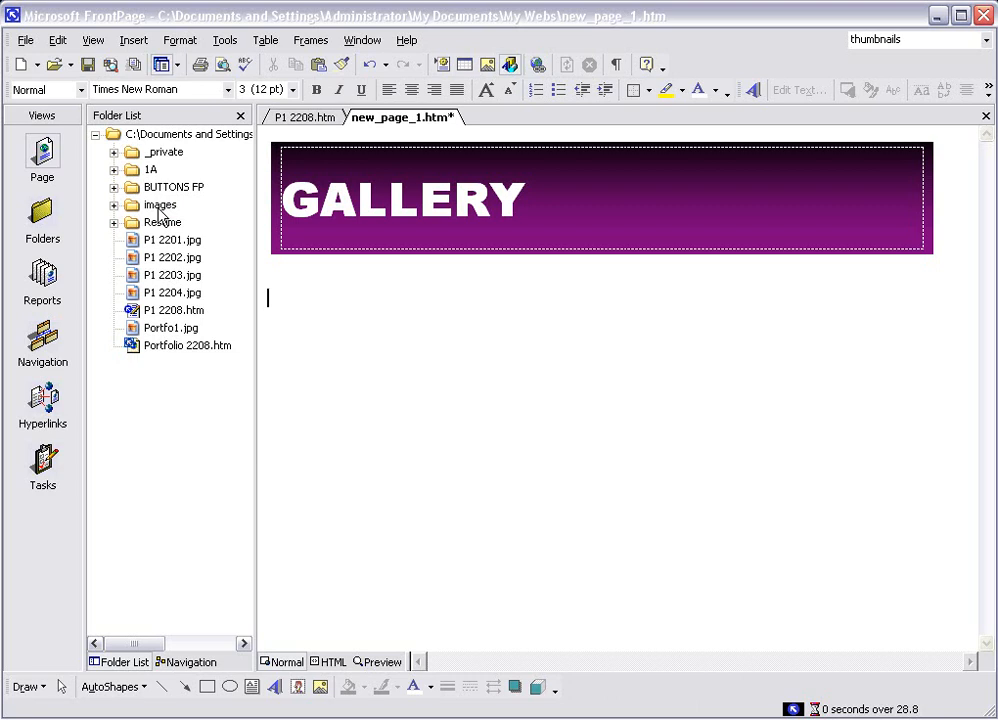
- Check the contents of the images folder and return the insertion point to the empty line below the banner
click(114, 205)
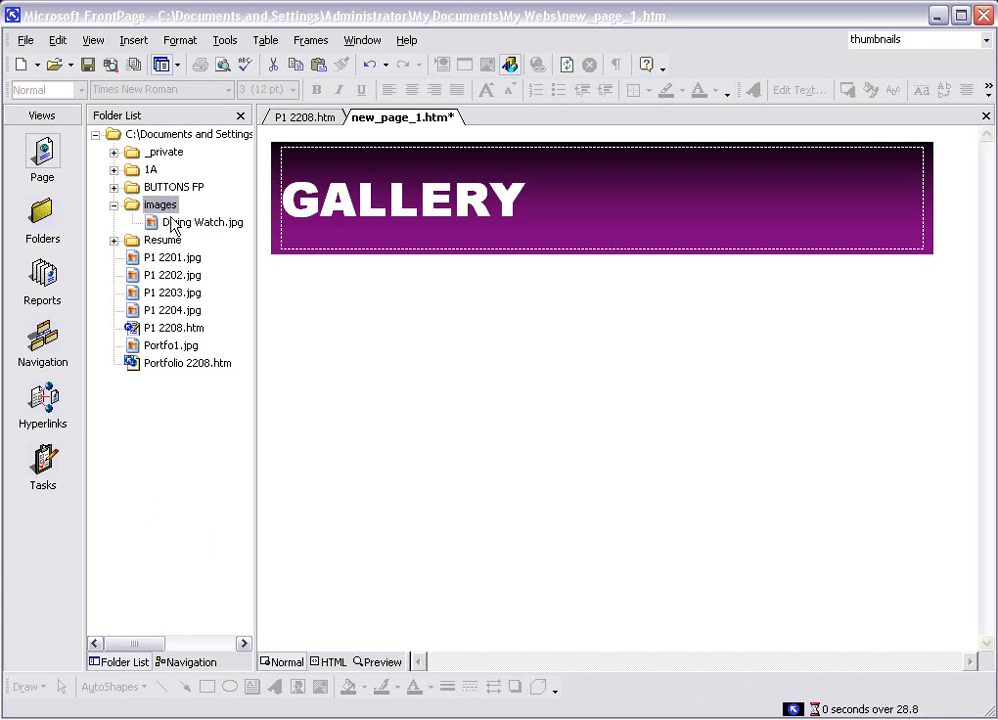
click(114, 205)
click(133, 41)
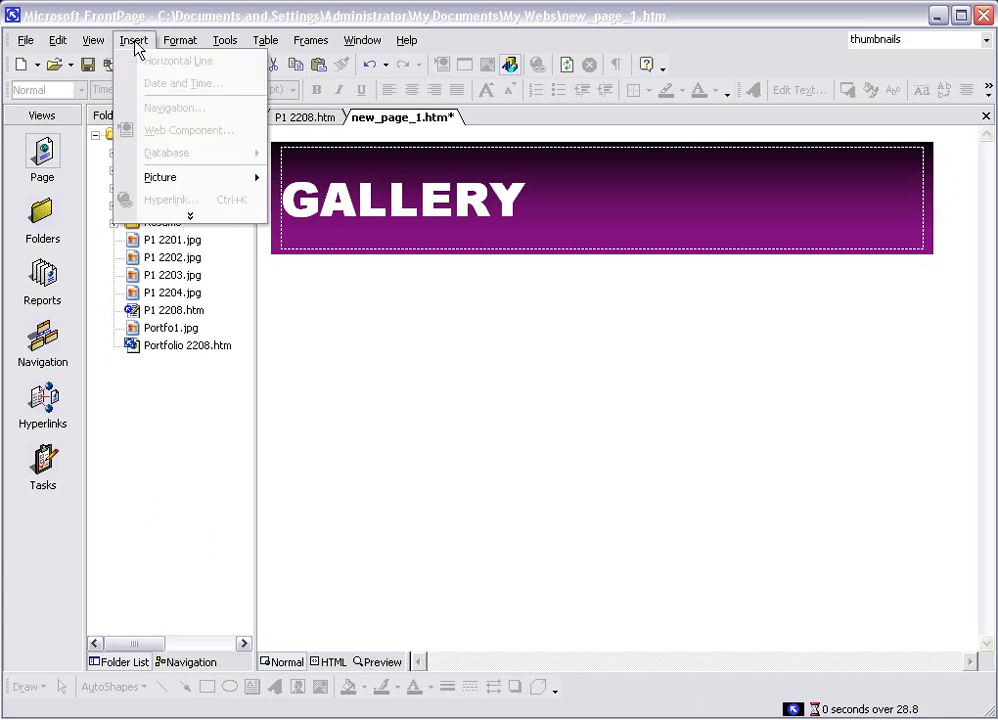
click(306, 298)
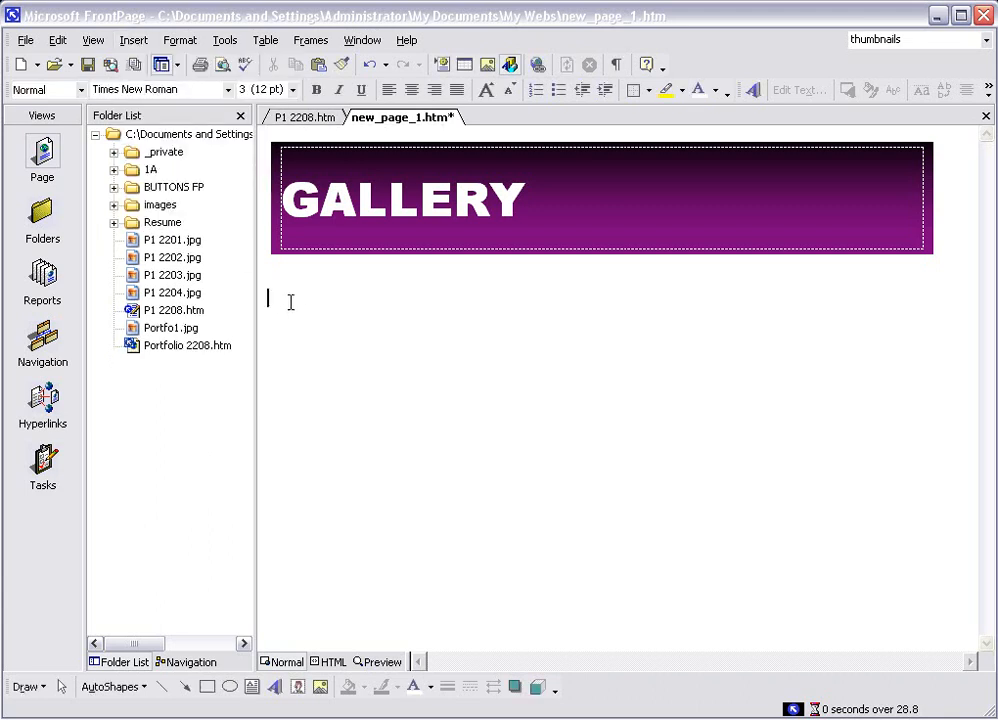
- Insert the Diving Watch picture from the images folder on the empty line below the GALLERY banner
click(133, 40)
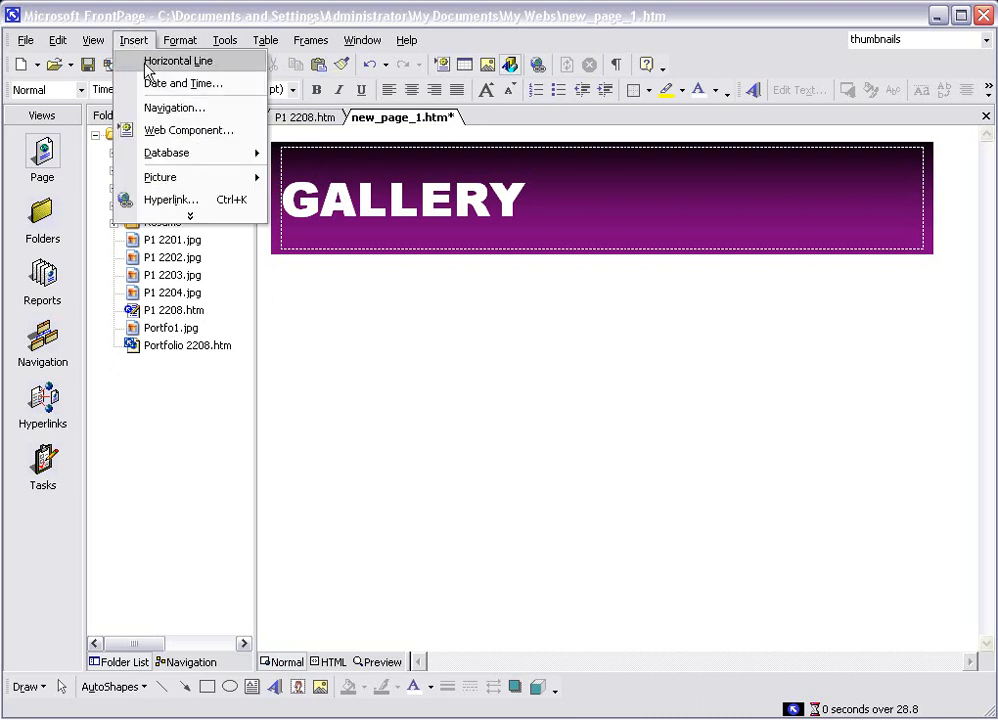
mouse_move(160, 182)
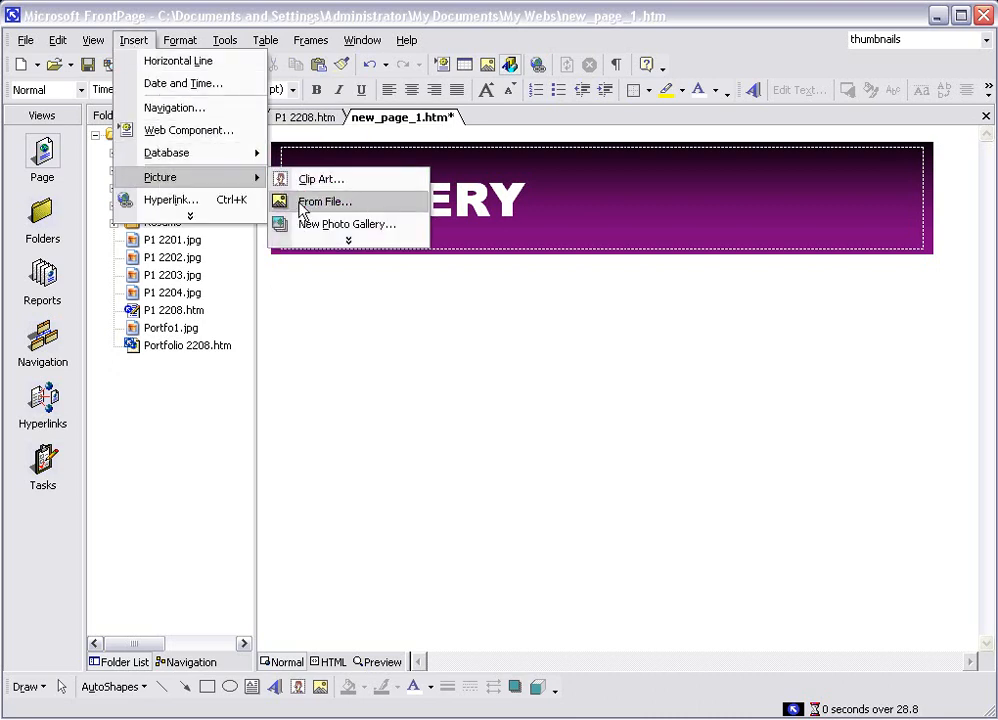
click(320, 202)
click(347, 146)
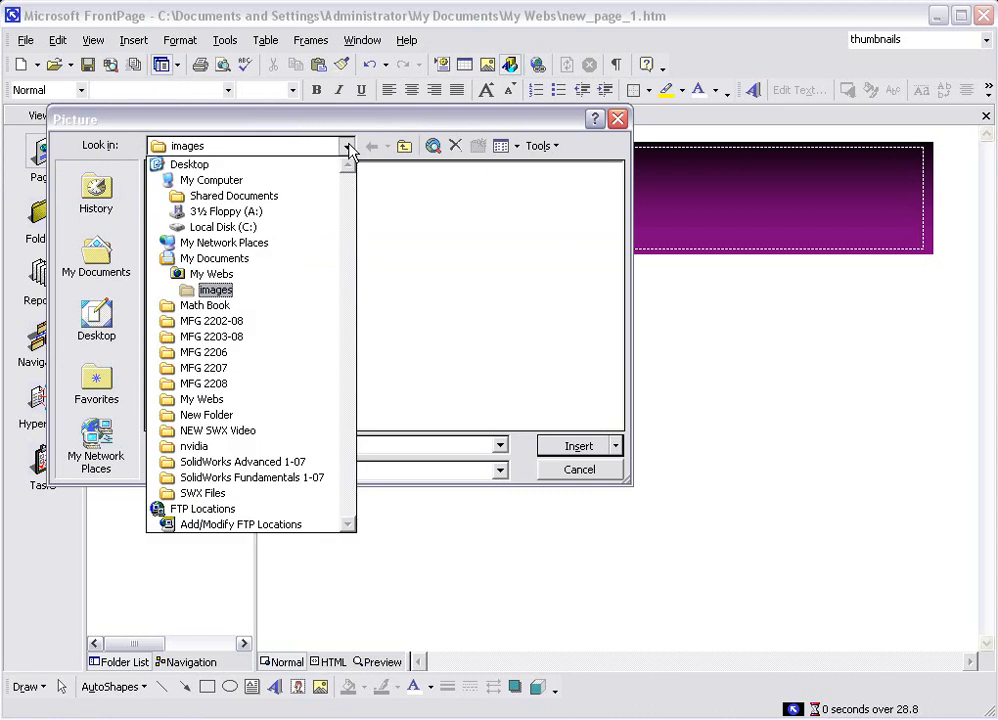
click(216, 290)
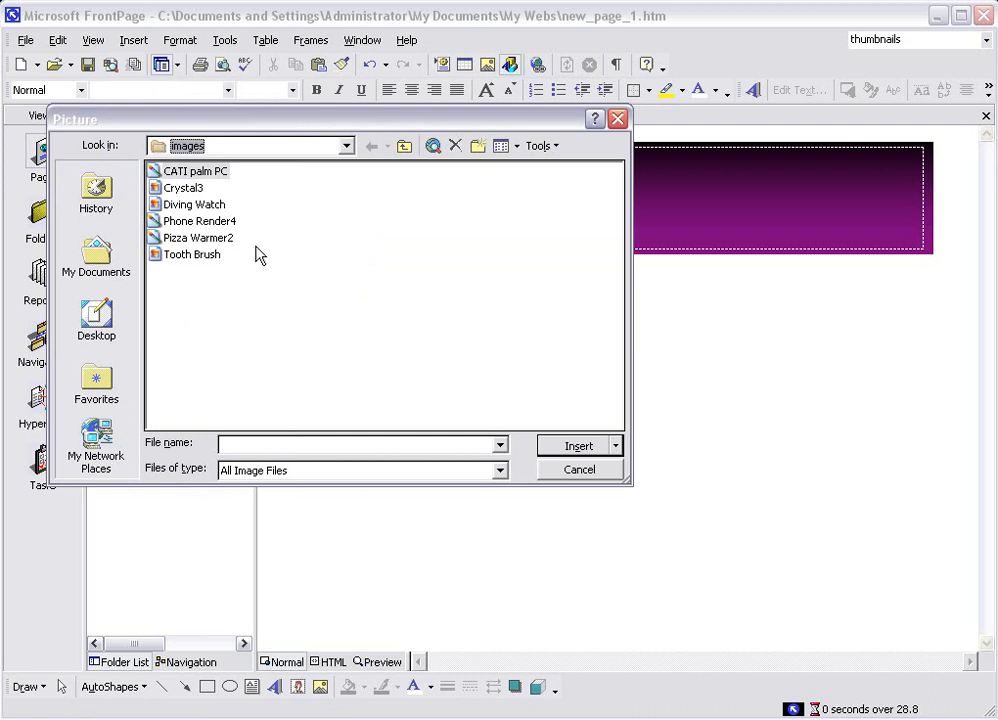
click(196, 205)
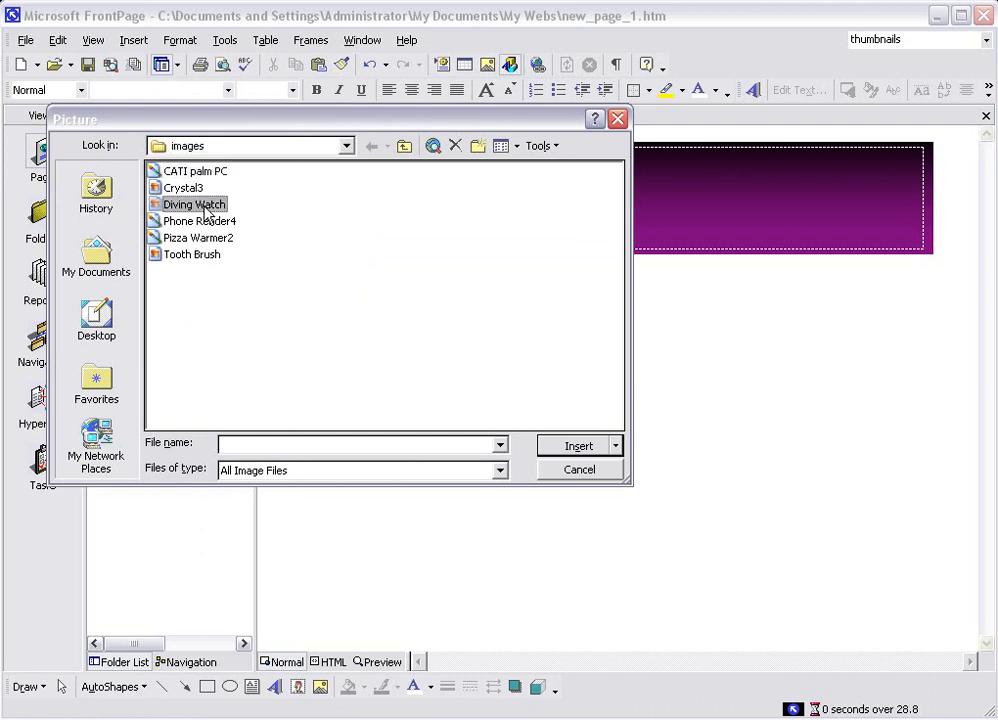
click(577, 447)
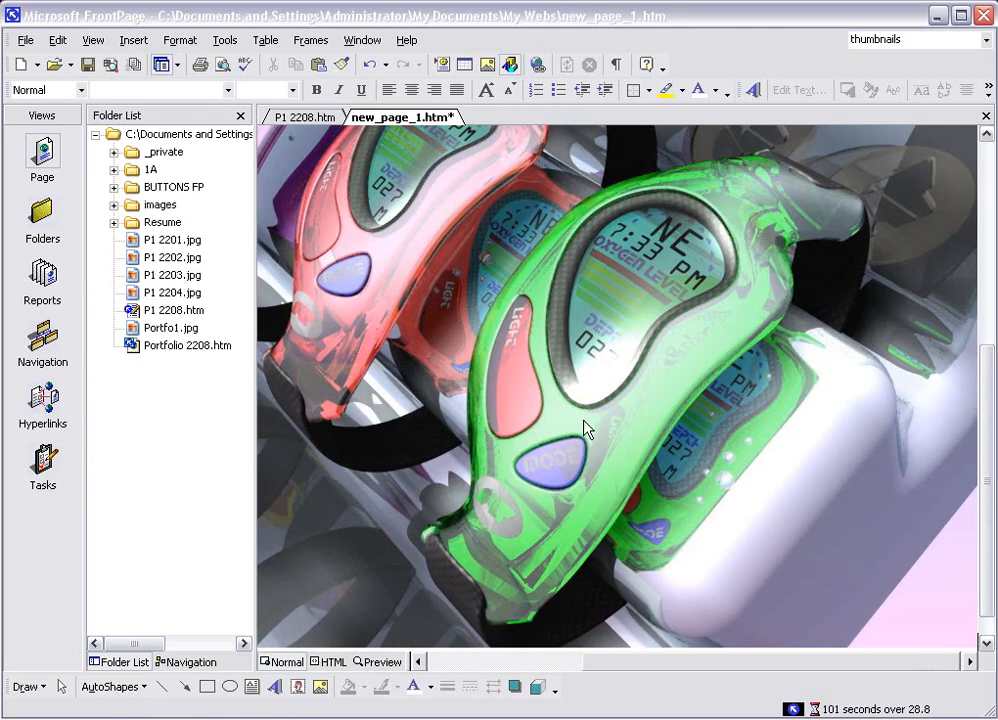
- Convert the inserted diving watch picture to an auto thumbnail and place the insertion point after it
right_click(547, 385)
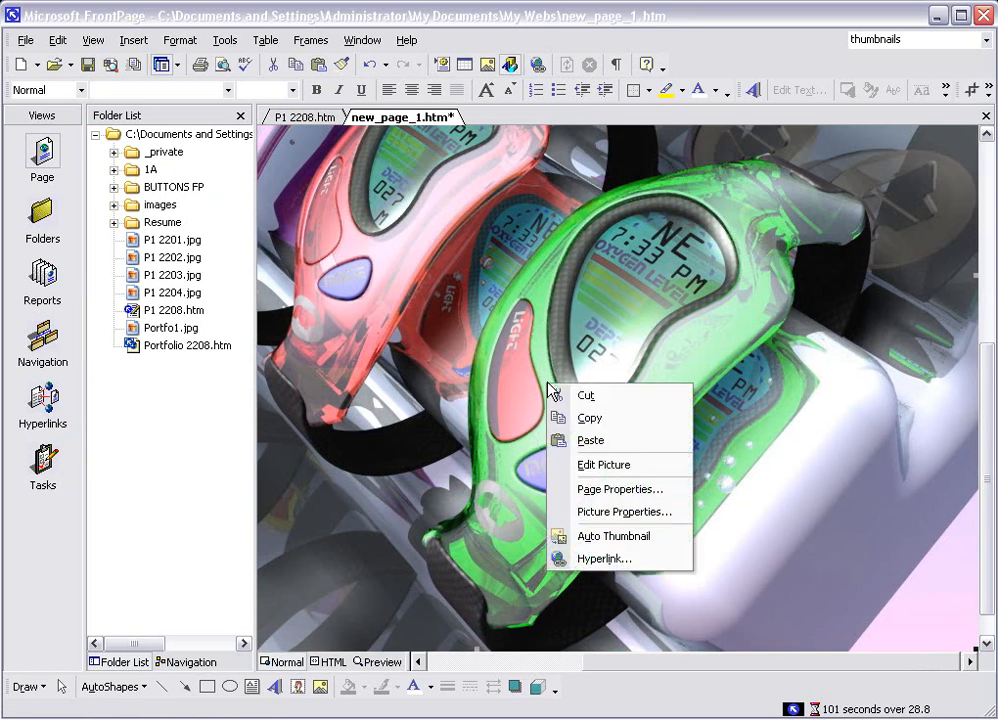
click(600, 538)
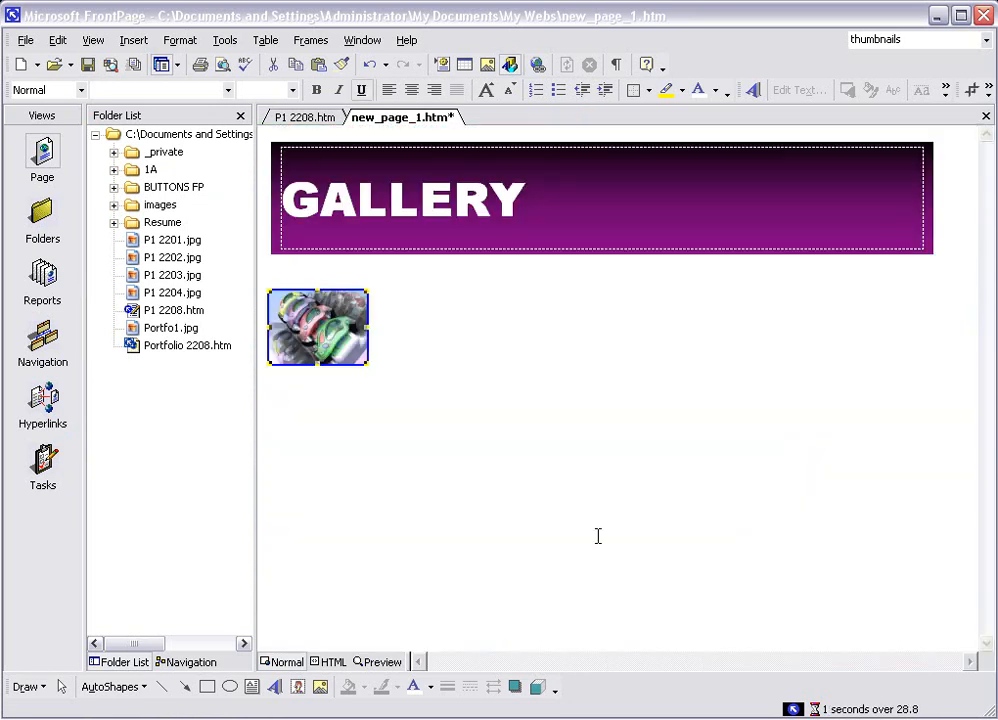
click(414, 341)
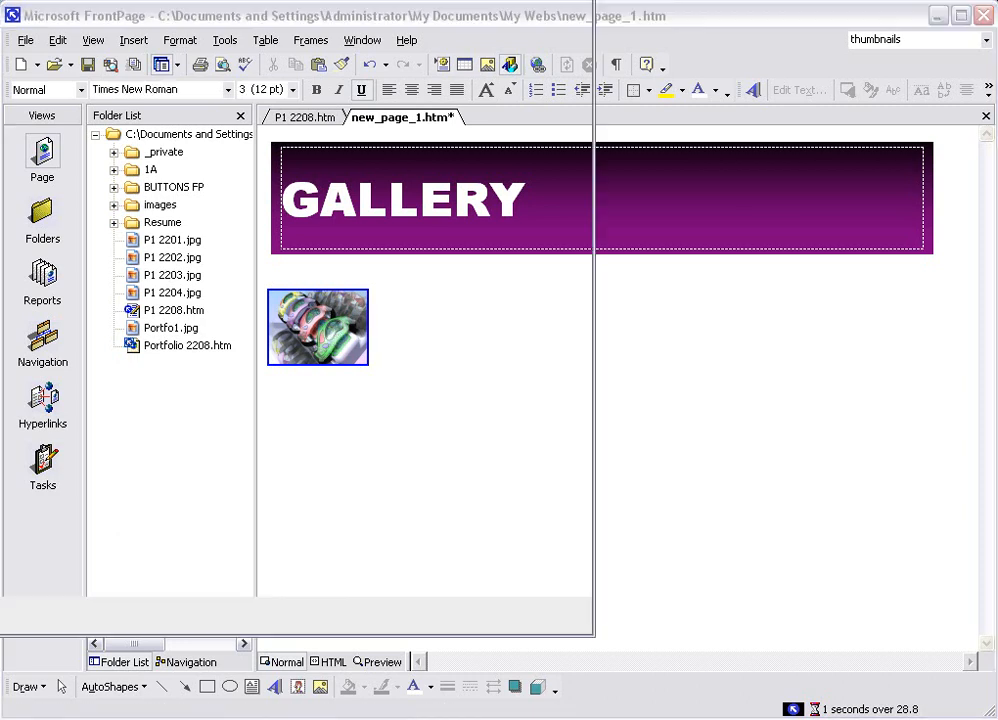
- View the diving watch picture at larger size in Windows Picture and Fax Viewer, and close the viewer
key(alt+Tab)
drag(551, 101, 557, 56)
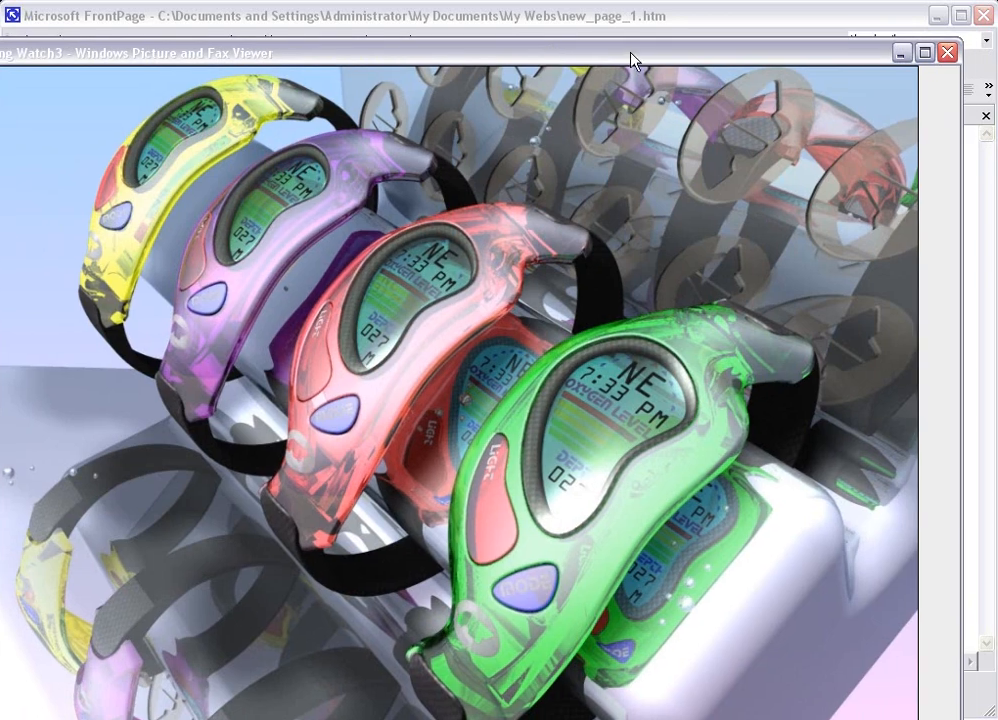
click(947, 53)
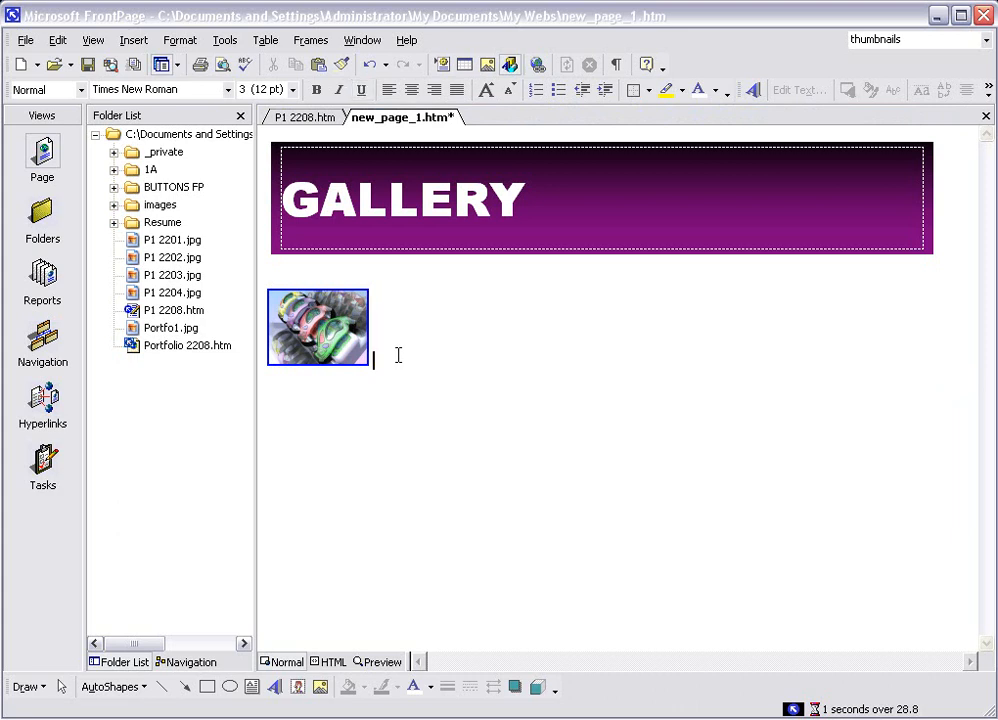
- Insert the Tooth Brush picture beside the diving watch thumbnail without underlining and convert it to an auto thumbnail
key(ctrl+u)
click(135, 42)
mouse_move(180, 182)
click(310, 209)
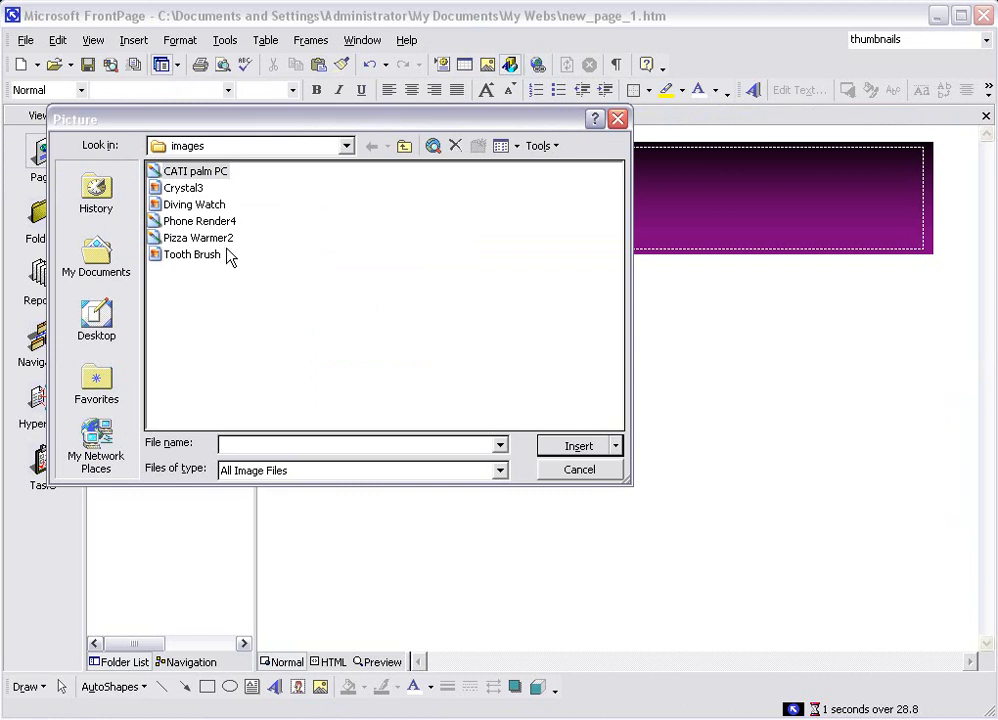
click(195, 255)
click(565, 448)
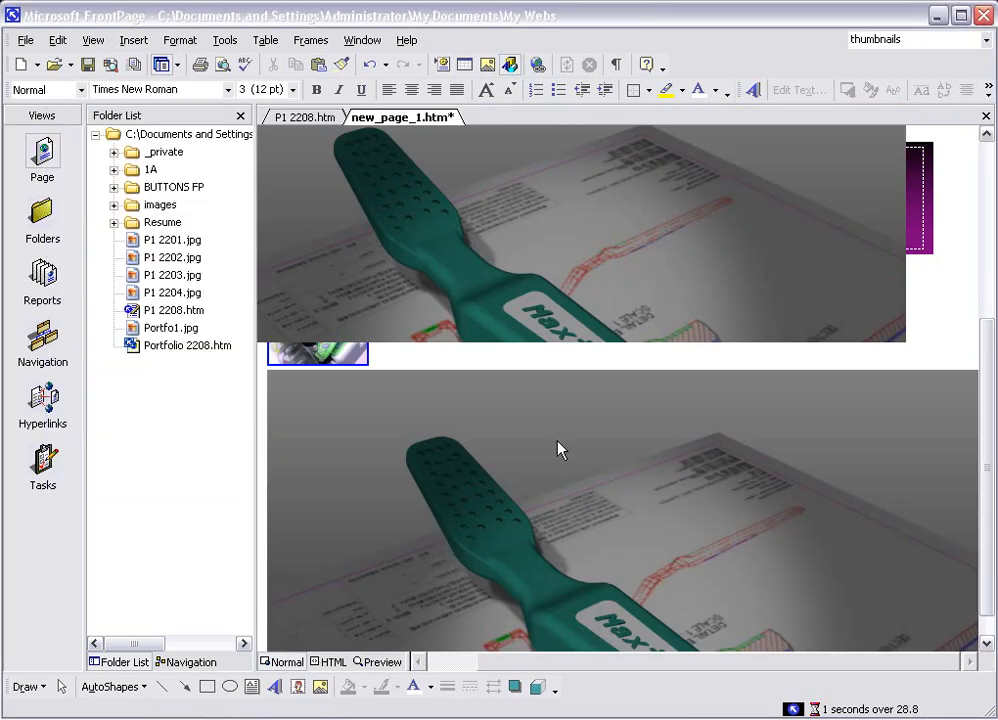
right_click(567, 392)
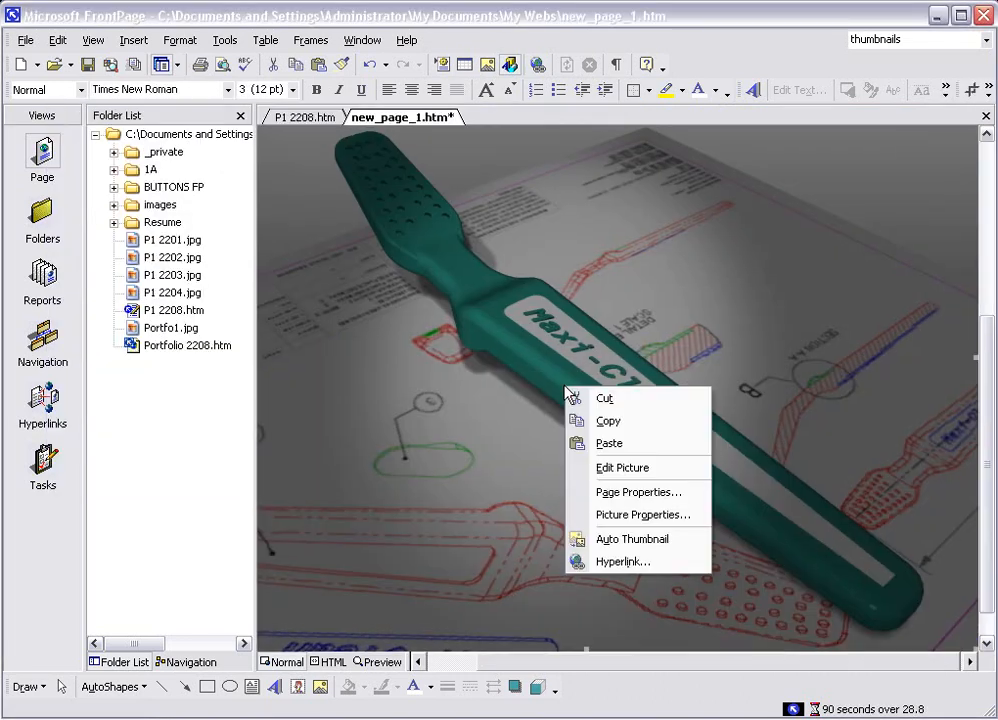
click(614, 541)
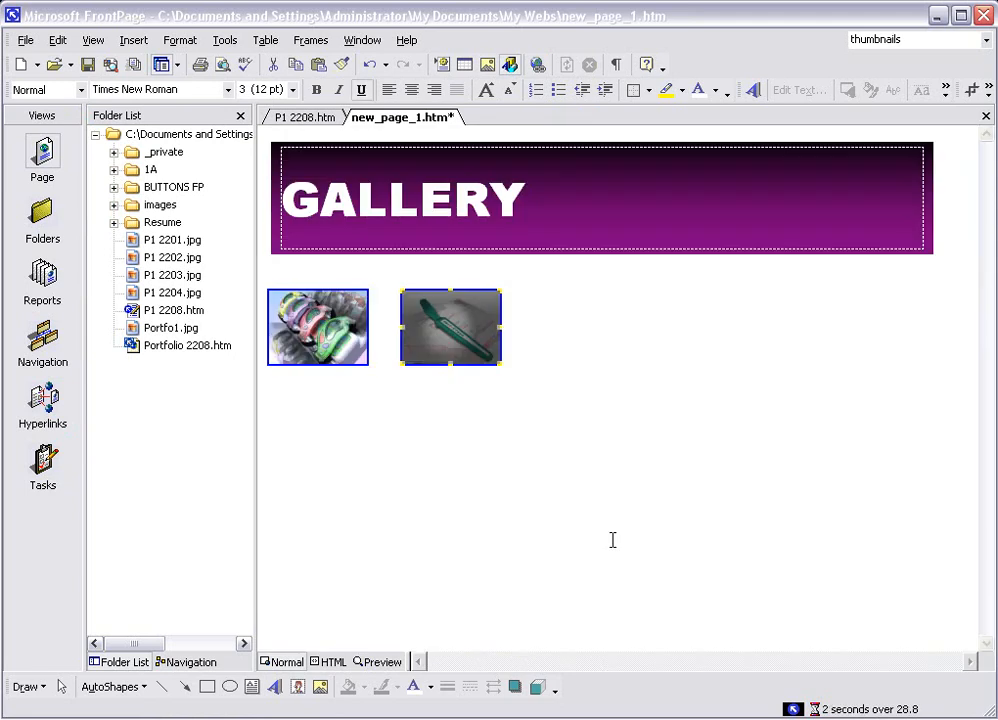
- Insert the Pizza Warmer2 picture from the images folder after the toothbrush thumbnail
click(546, 361)
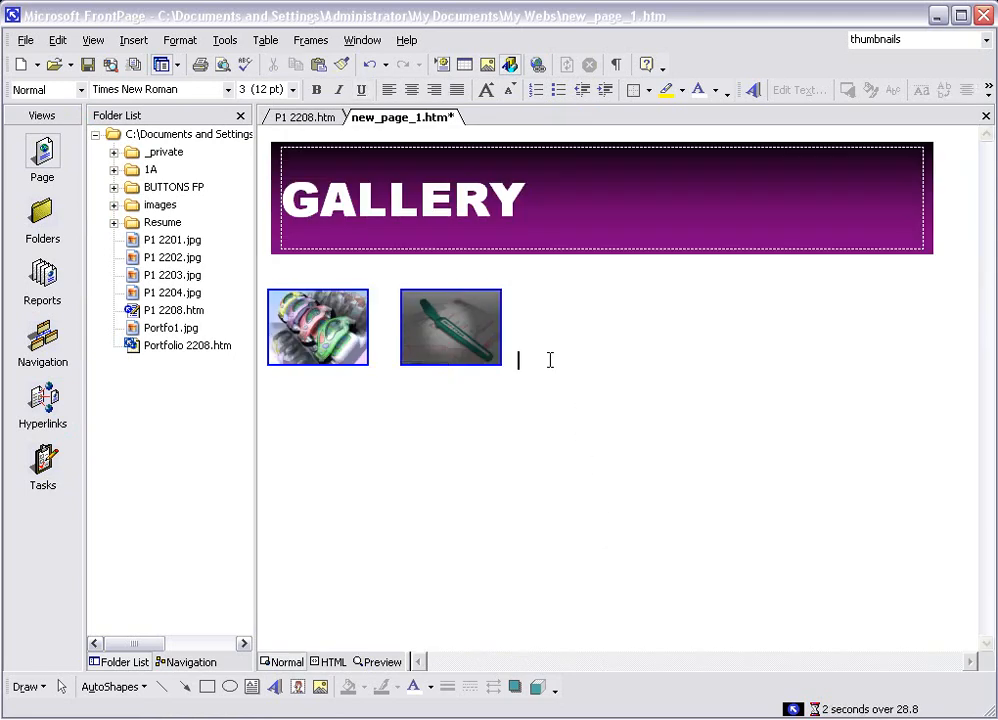
click(136, 45)
mouse_move(170, 180)
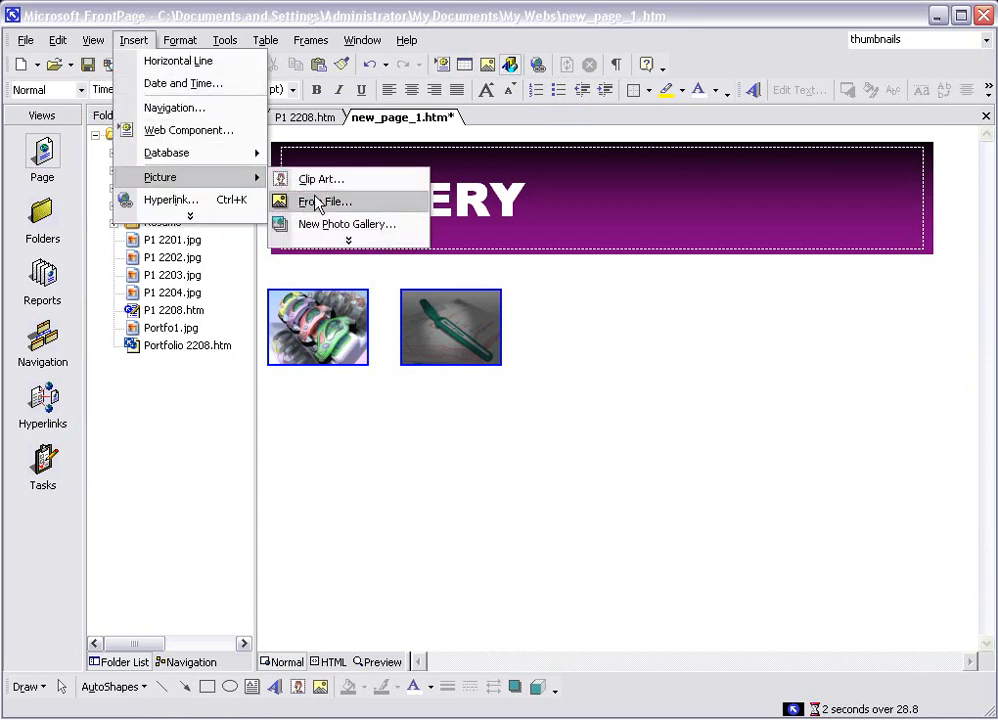
click(330, 202)
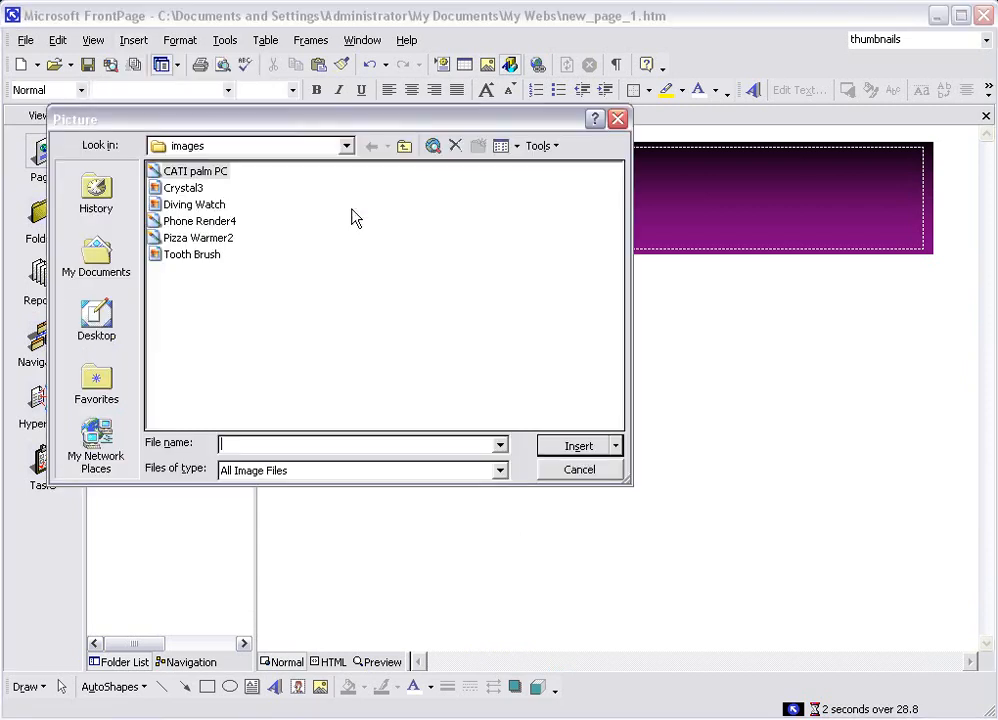
click(205, 240)
click(580, 445)
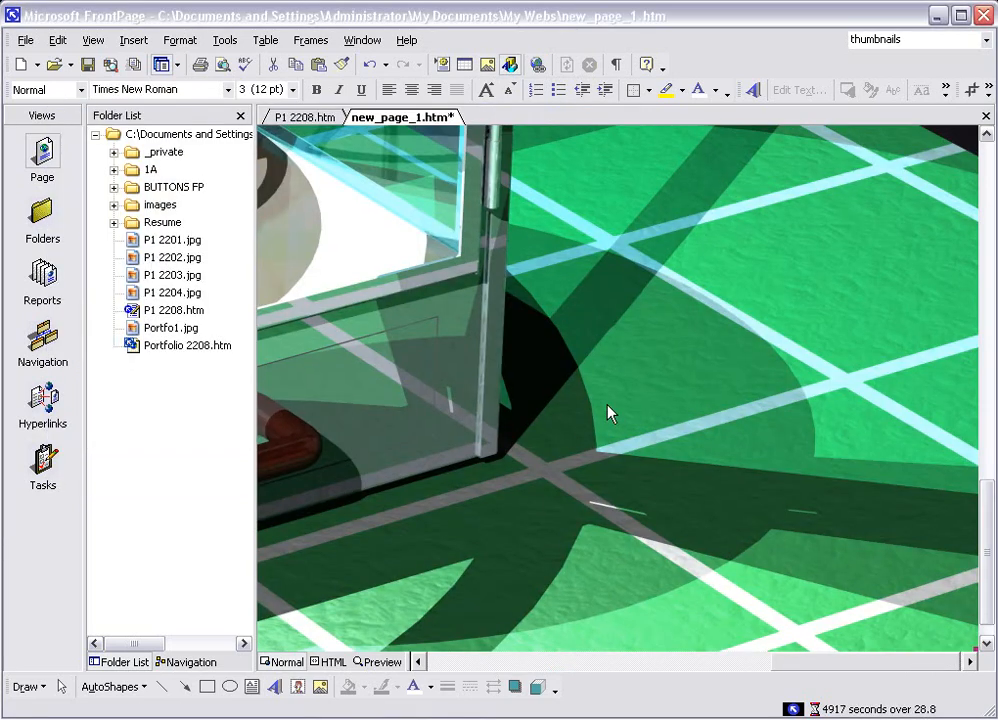
- Convert the Pizza Warmer2 picture to an auto thumbnail and widen the gap between it and the toothbrush thumbnail
right_click(607, 406)
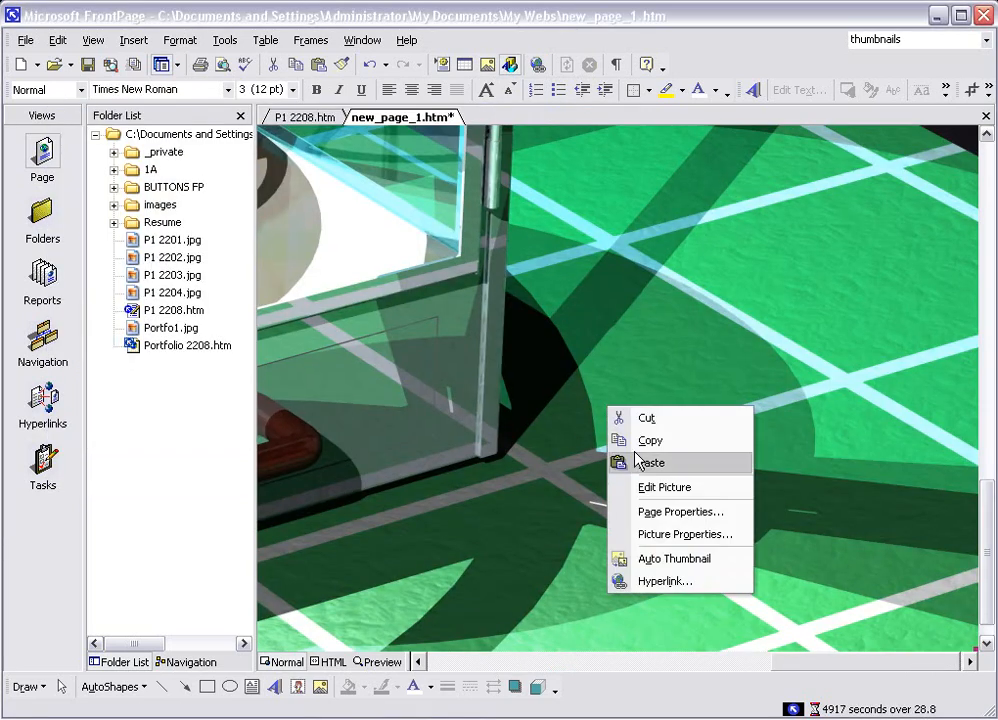
click(655, 566)
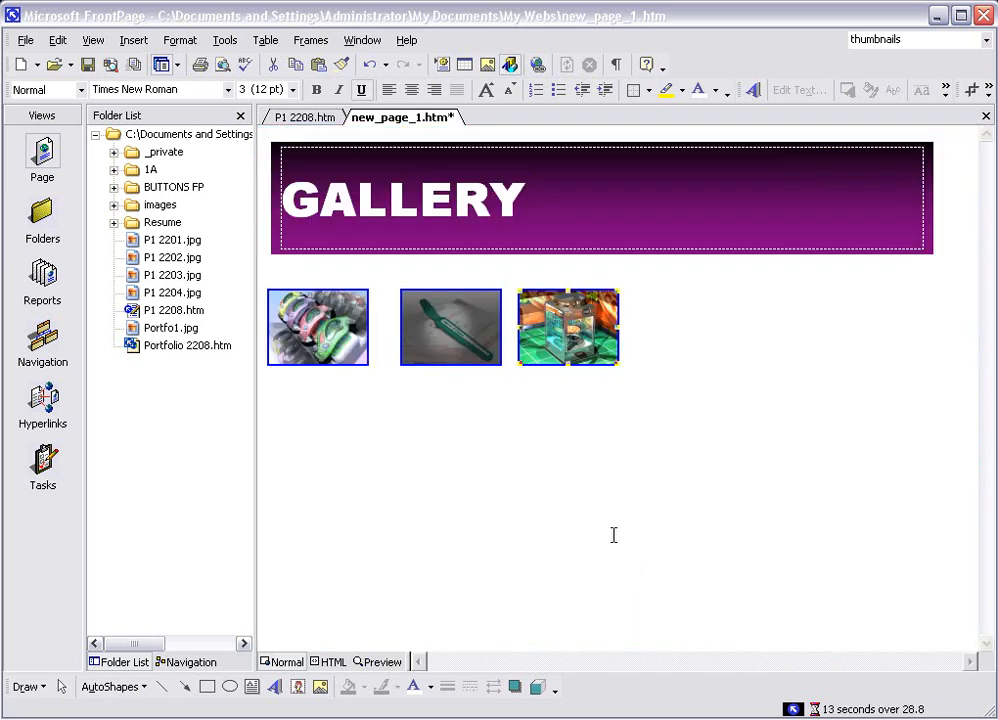
click(513, 358)
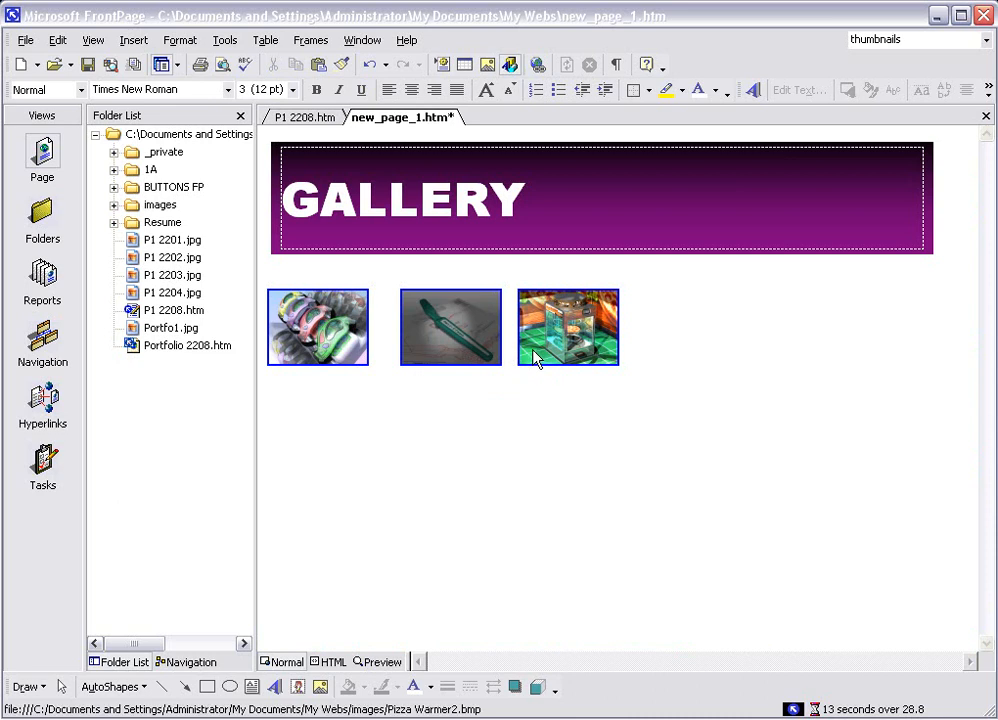
key(Down)
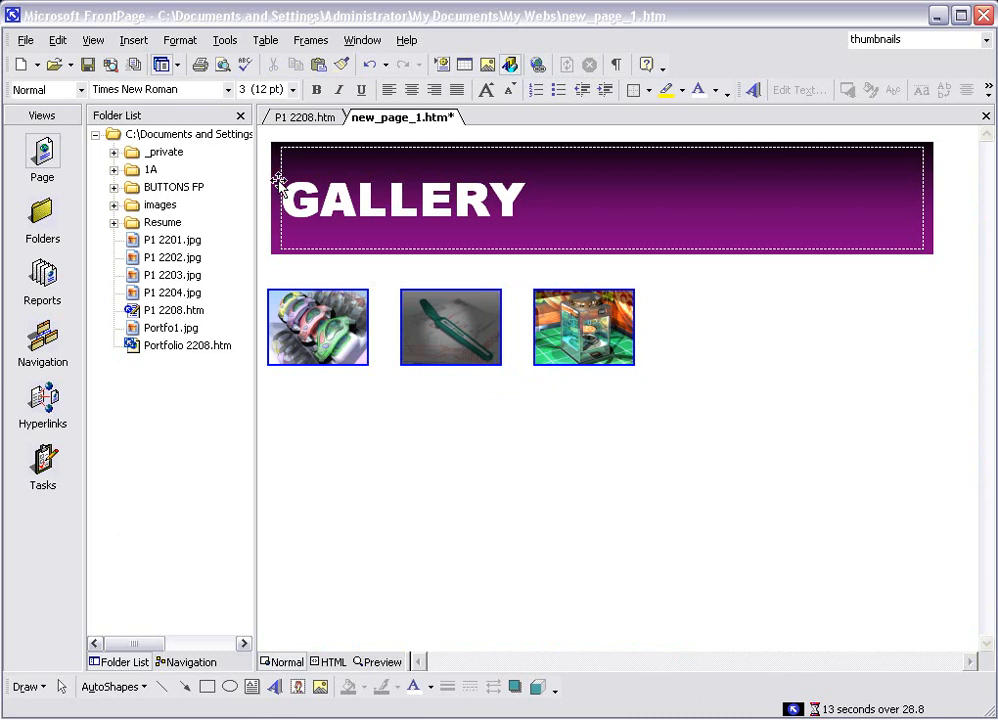
- Insert the Phone Render4 picture on a new line below the first thumbnail row and convert it to an auto thumbnail
click(134, 41)
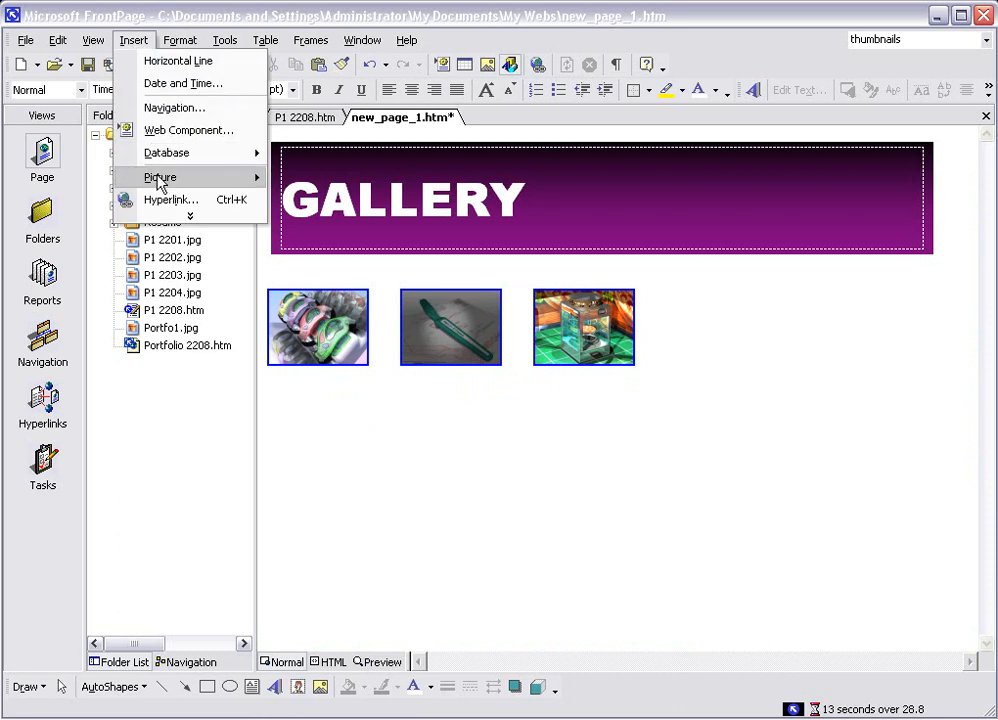
mouse_move(232, 183)
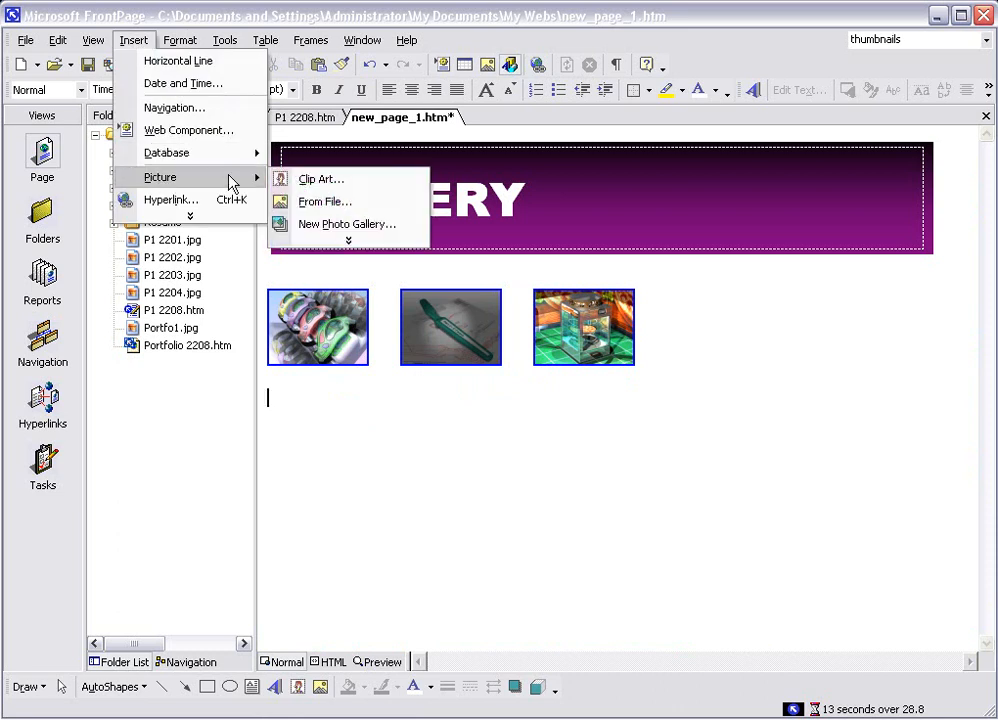
click(320, 201)
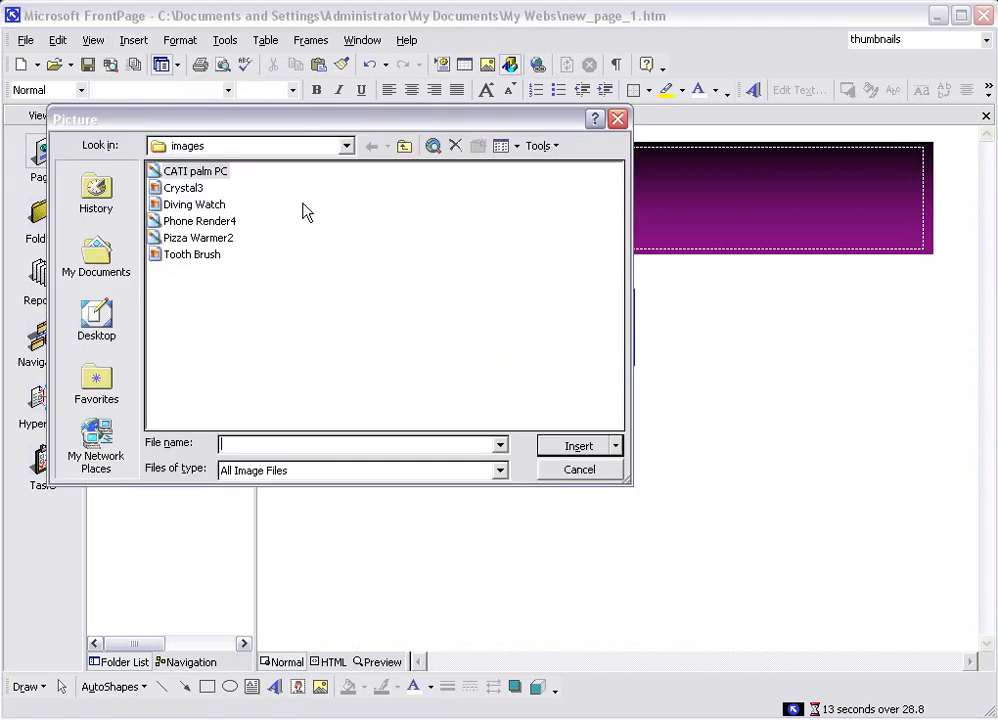
click(190, 222)
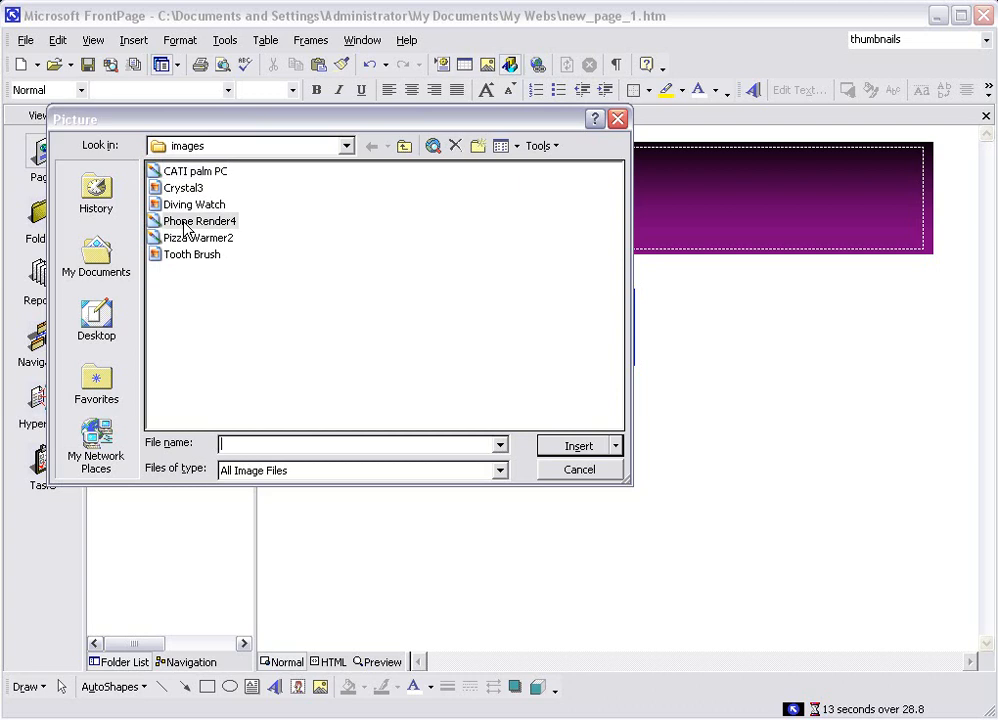
click(574, 445)
right_click(538, 358)
click(590, 575)
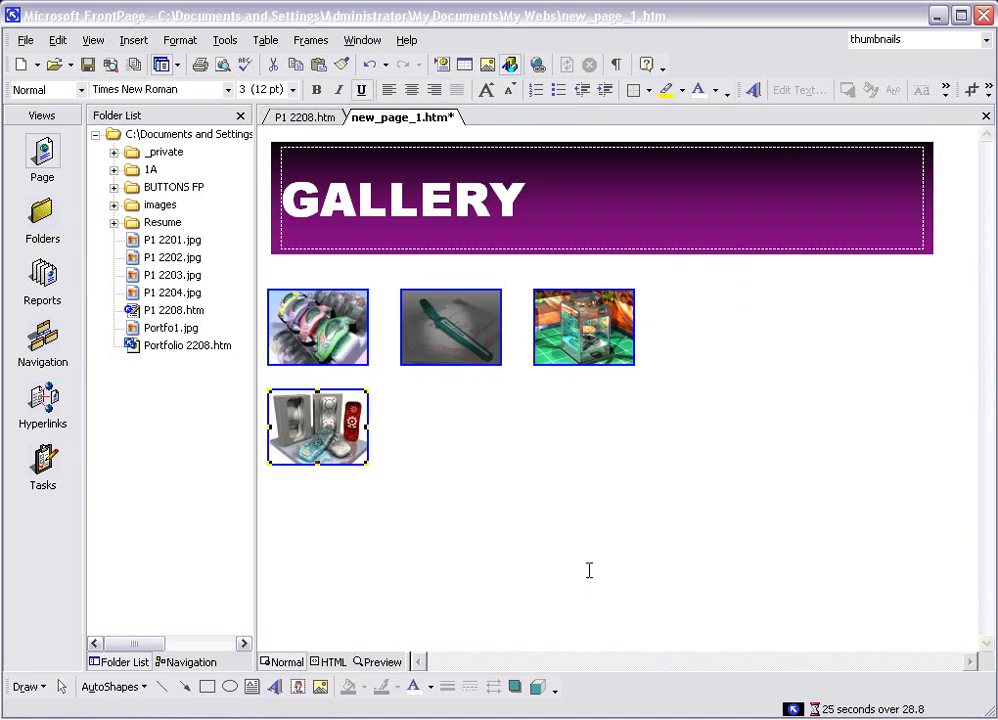
- Insert the Crystal3 picture beside the phone thumbnail with a gap between them and convert it to an auto thumbnail
click(439, 441)
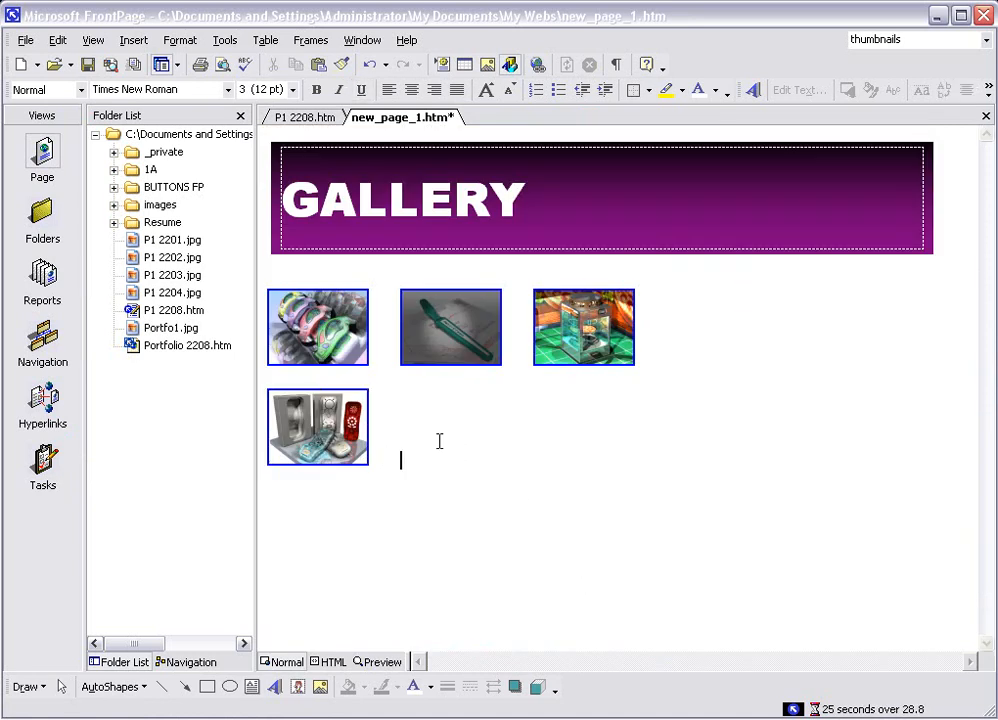
click(133, 40)
mouse_move(262, 180)
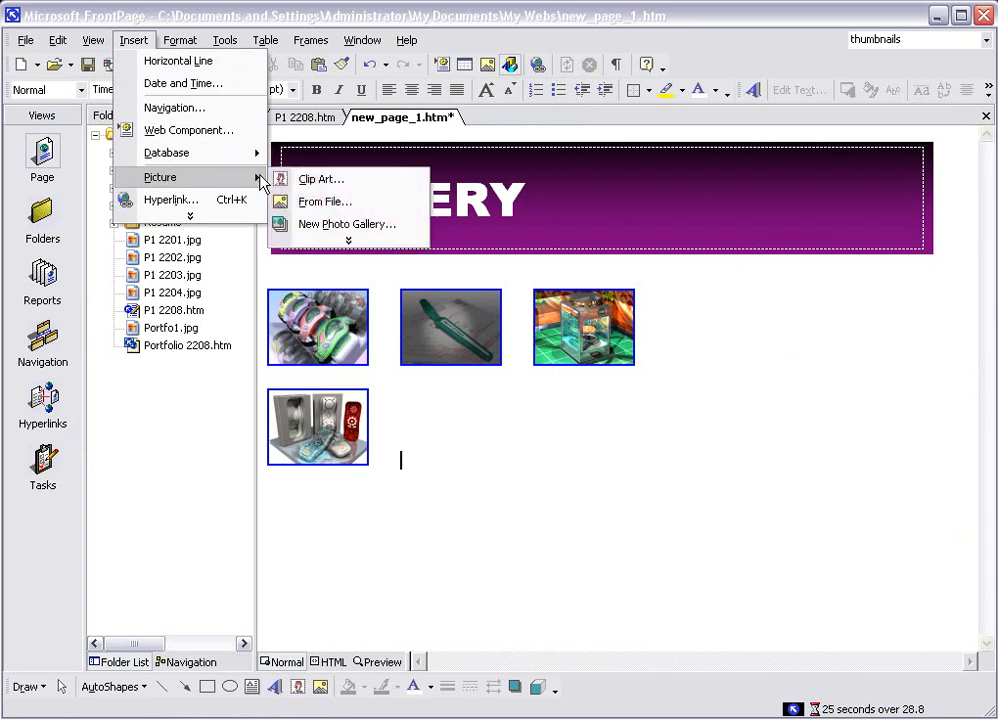
click(325, 203)
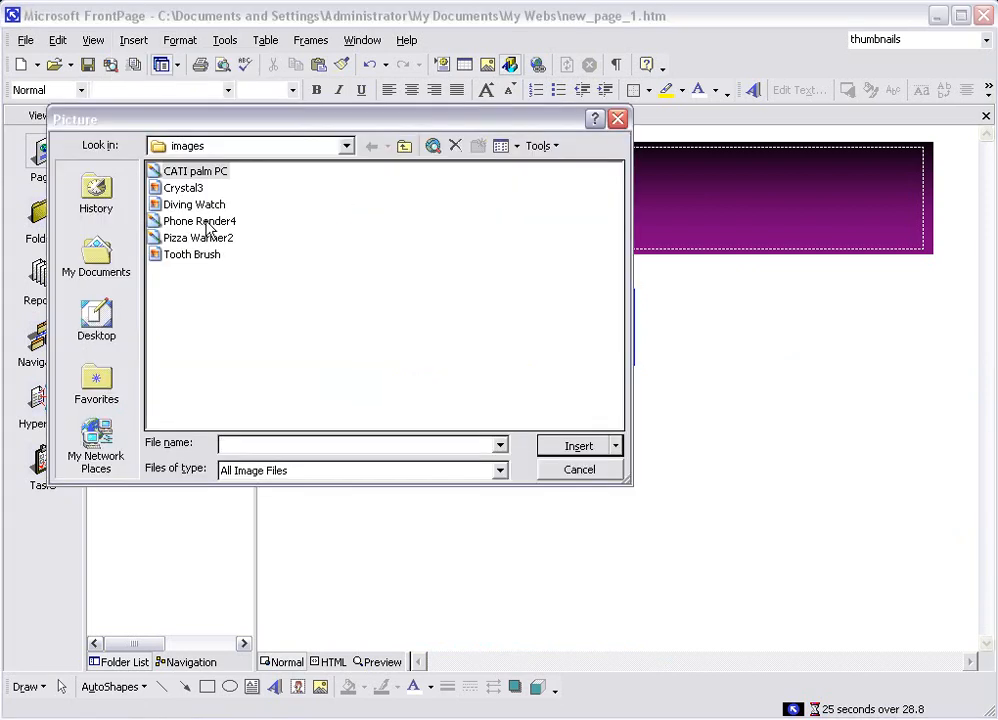
click(183, 188)
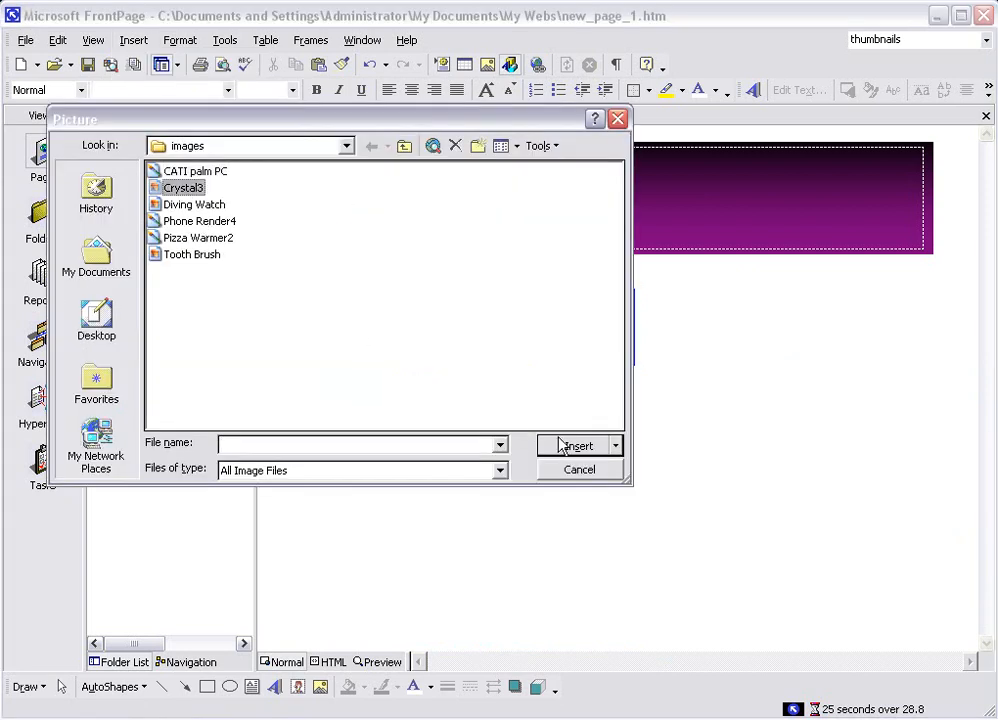
click(575, 457)
right_click(525, 405)
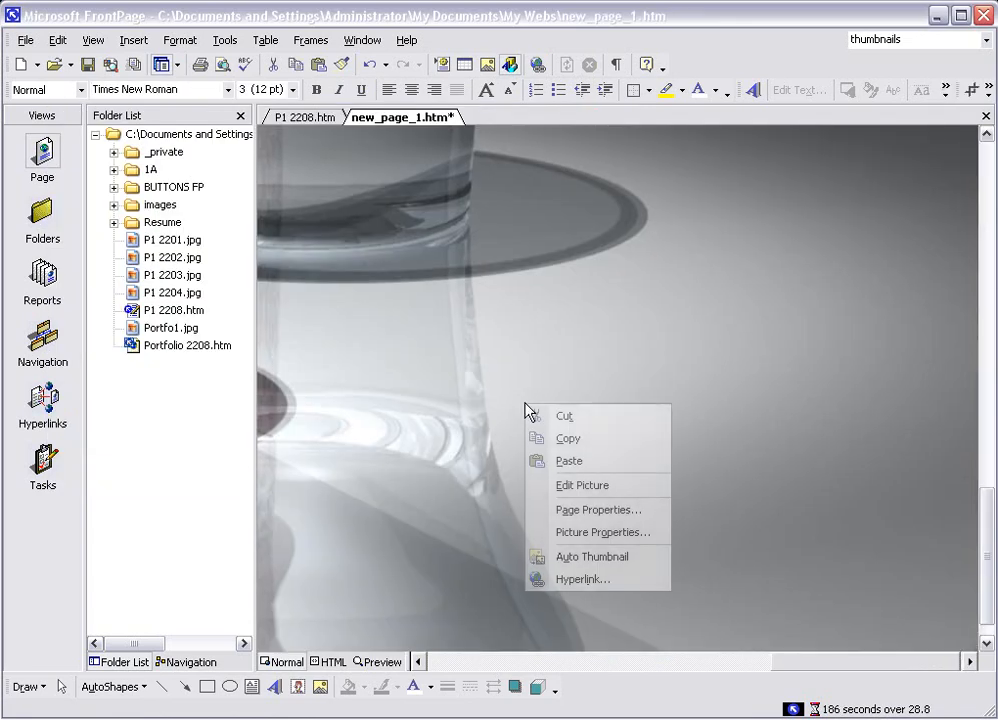
click(569, 556)
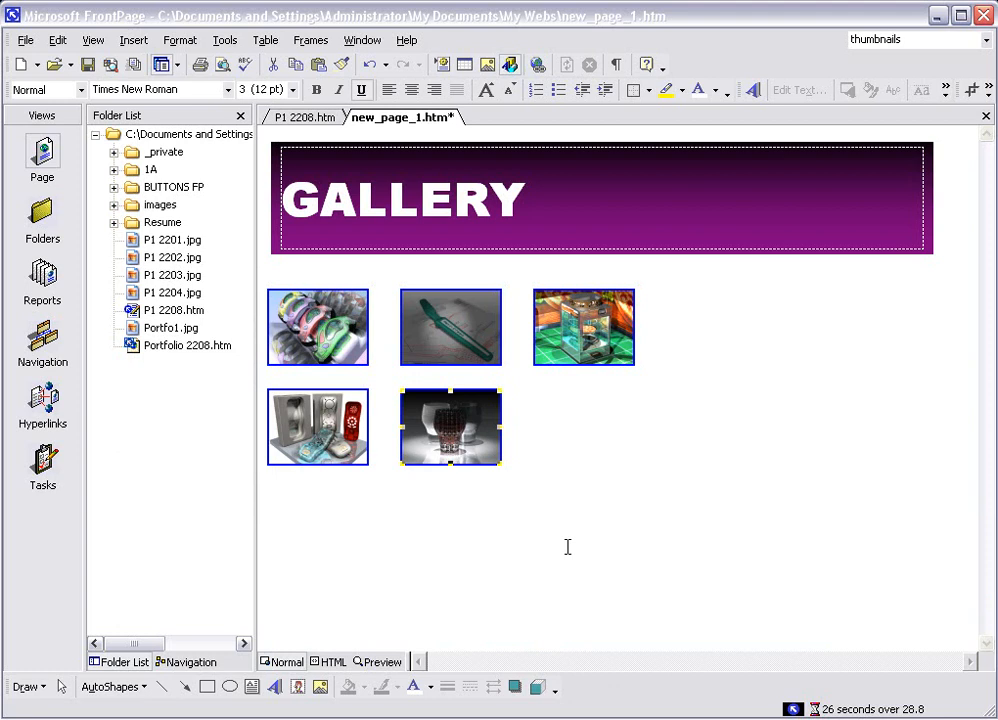
click(536, 440)
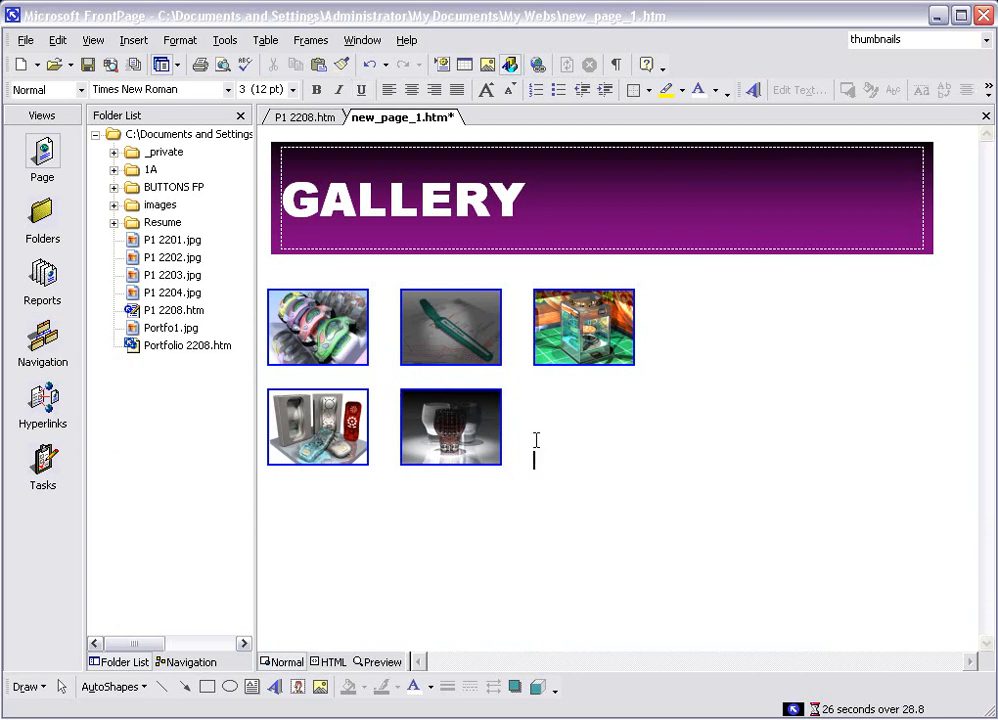
- Insert the CATI palm PC picture from the images folder after the Crystal3 thumbnail and convert it to an auto thumbnail
click(133, 40)
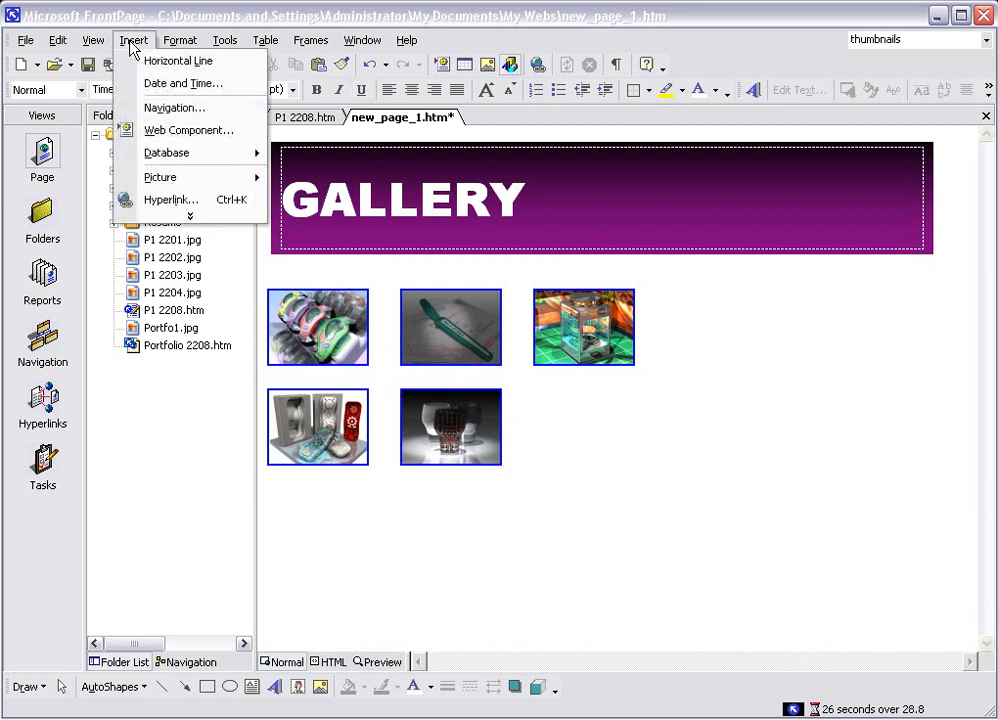
mouse_move(167, 178)
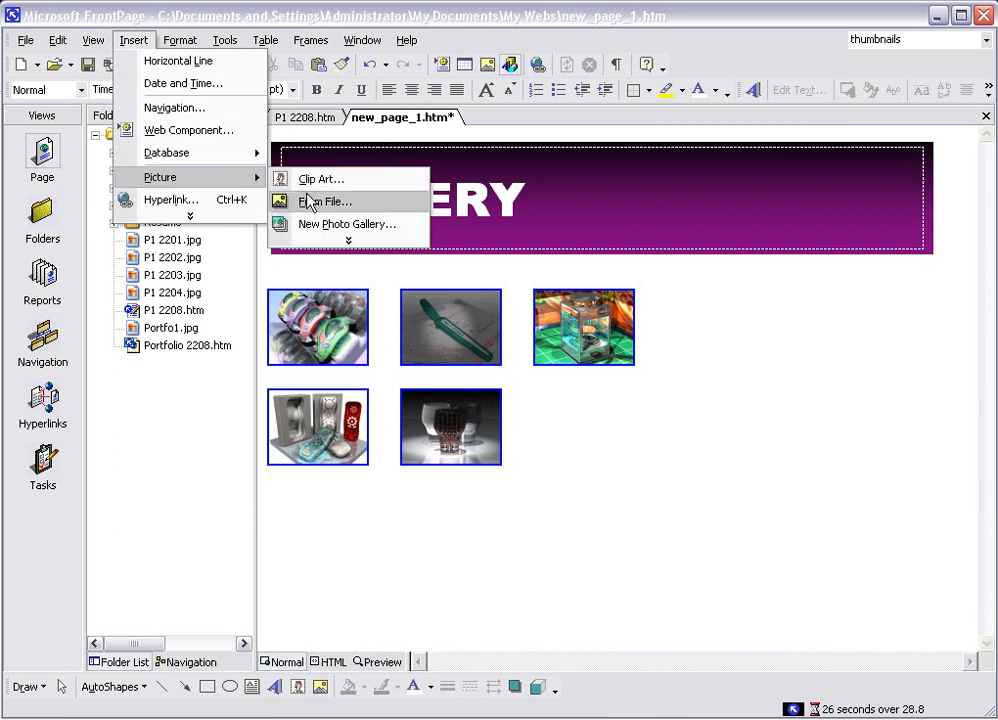
click(310, 201)
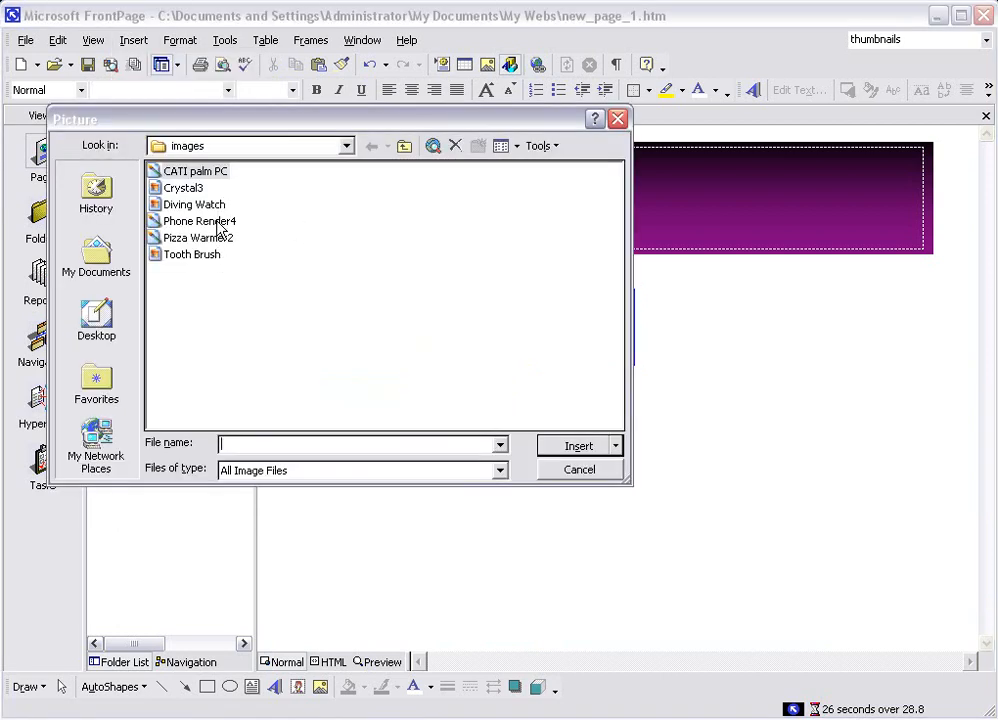
click(203, 171)
click(561, 448)
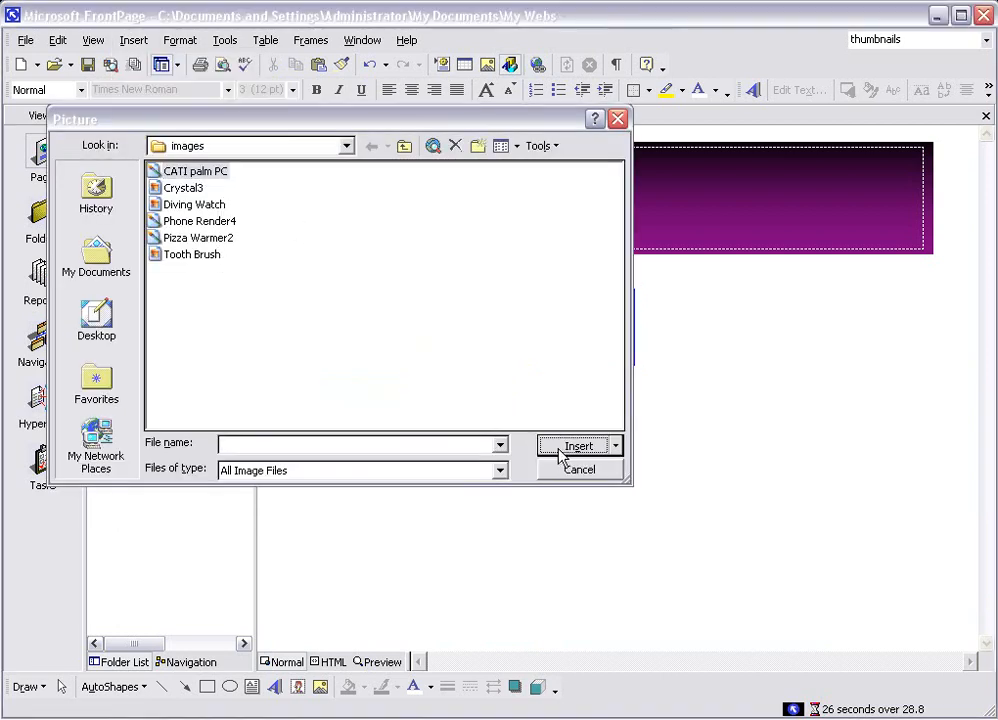
right_click(501, 446)
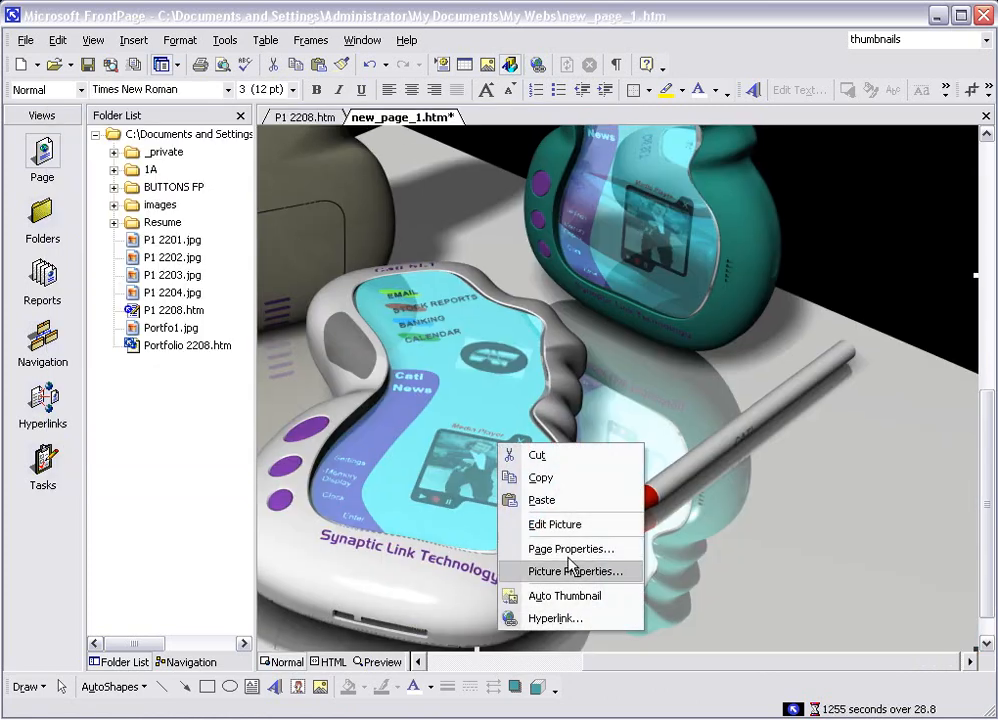
click(565, 597)
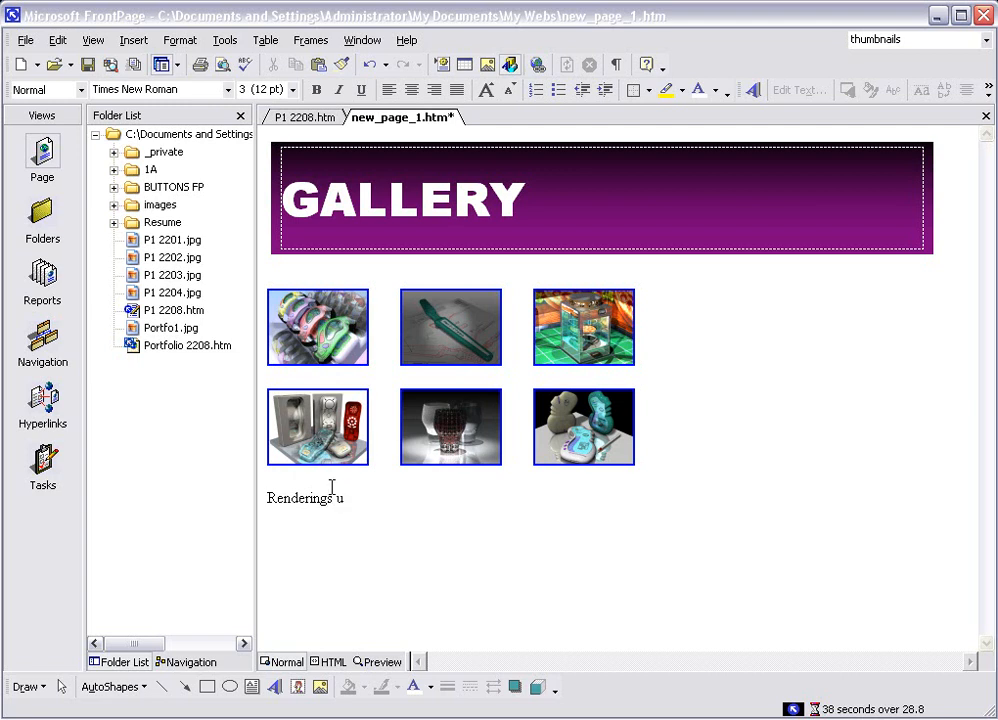
- Write the caption "Renderings created using SolidWorks and PhotoWorks." below the thumbnails and start a new line under it
text(reated using Doli)
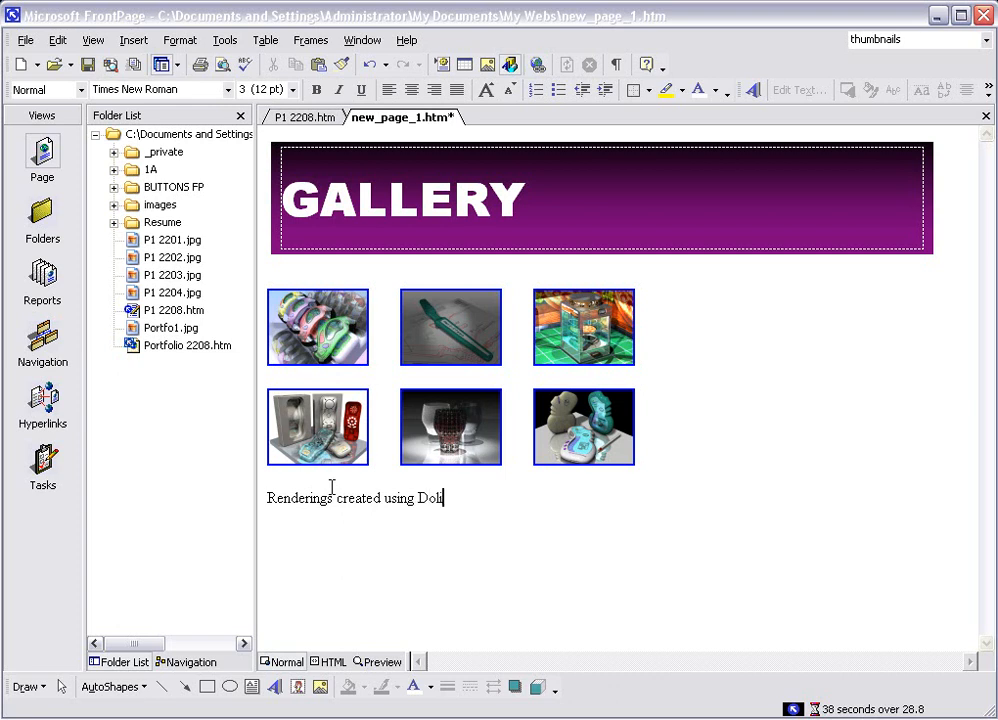
text(Dworks and Pk)
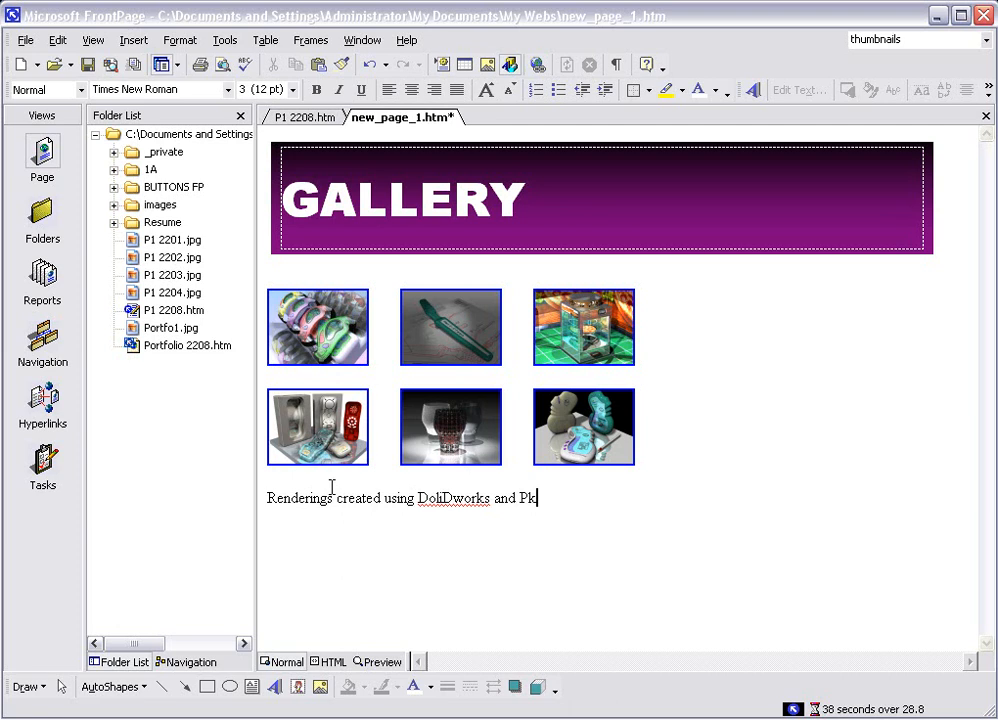
key(BackSpace)
text(hotoWorks)
click(430, 497)
key(BackSpace)
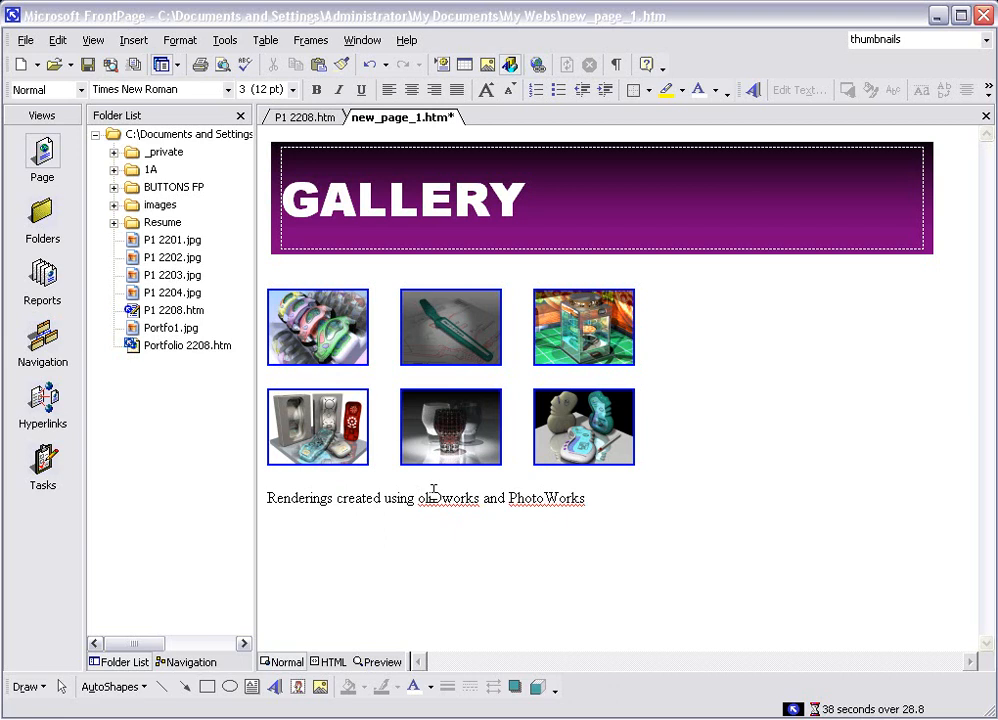
text(S)
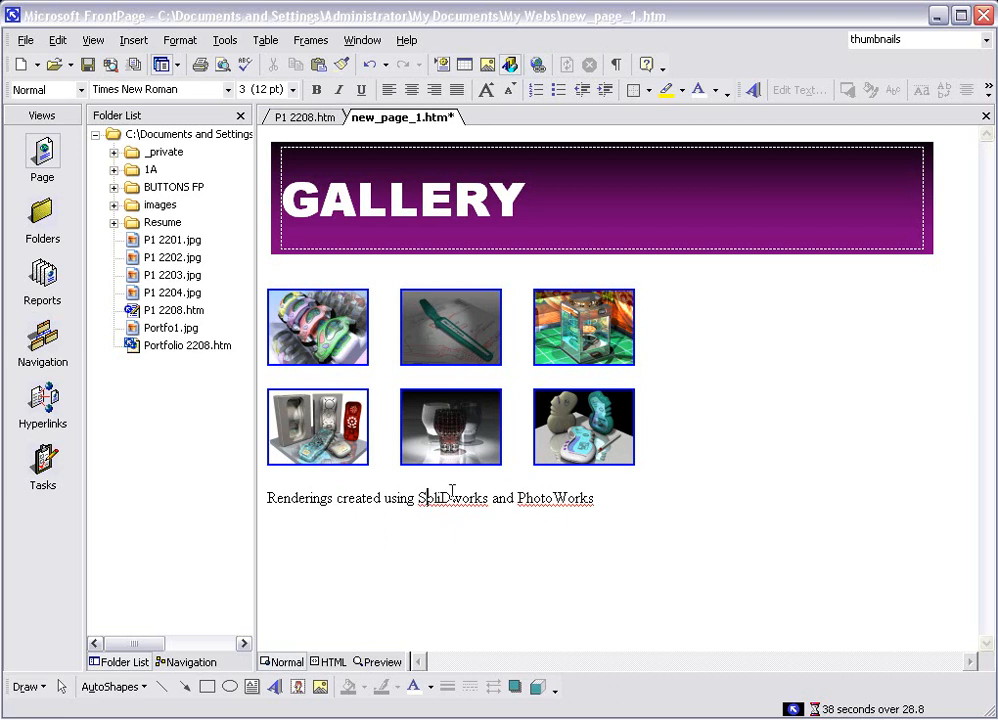
click(449, 497)
key(BackSpace)
text(d)
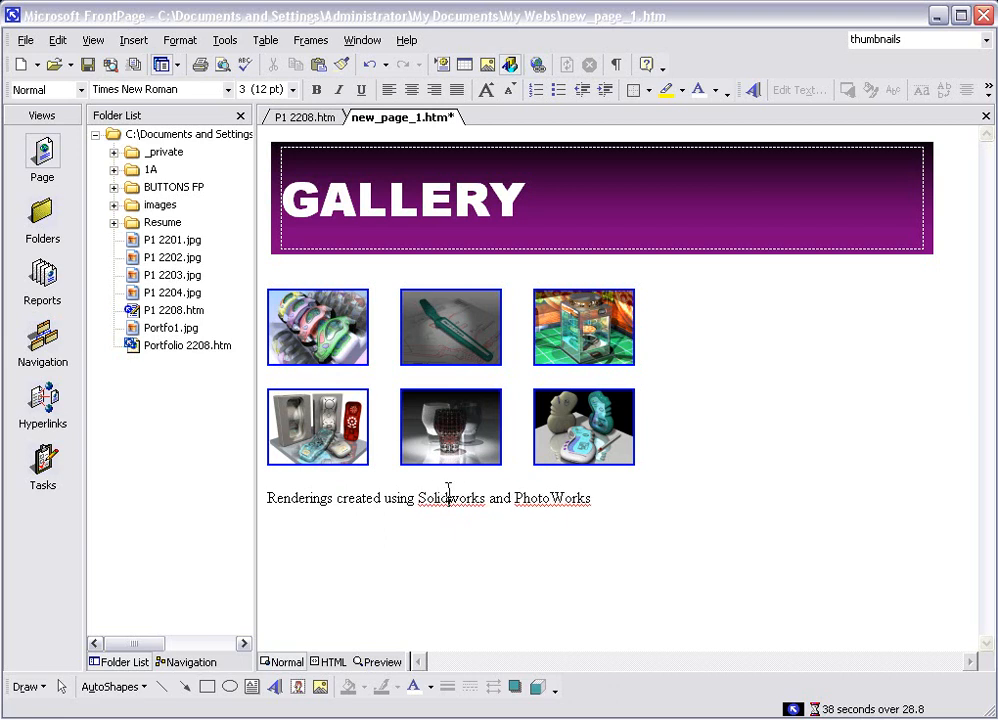
key(BackSpace)
text(W)
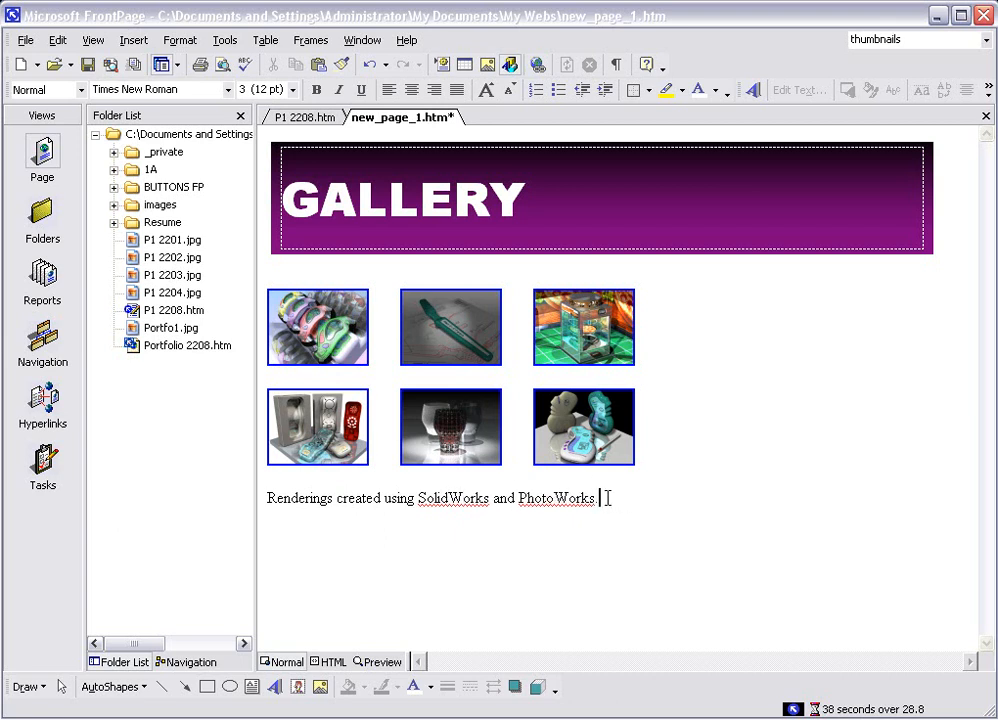
key(Return)
- Save the Gallery page in My Webs as Pg2 2208 together with its embedded thumbnail files
click(88, 65)
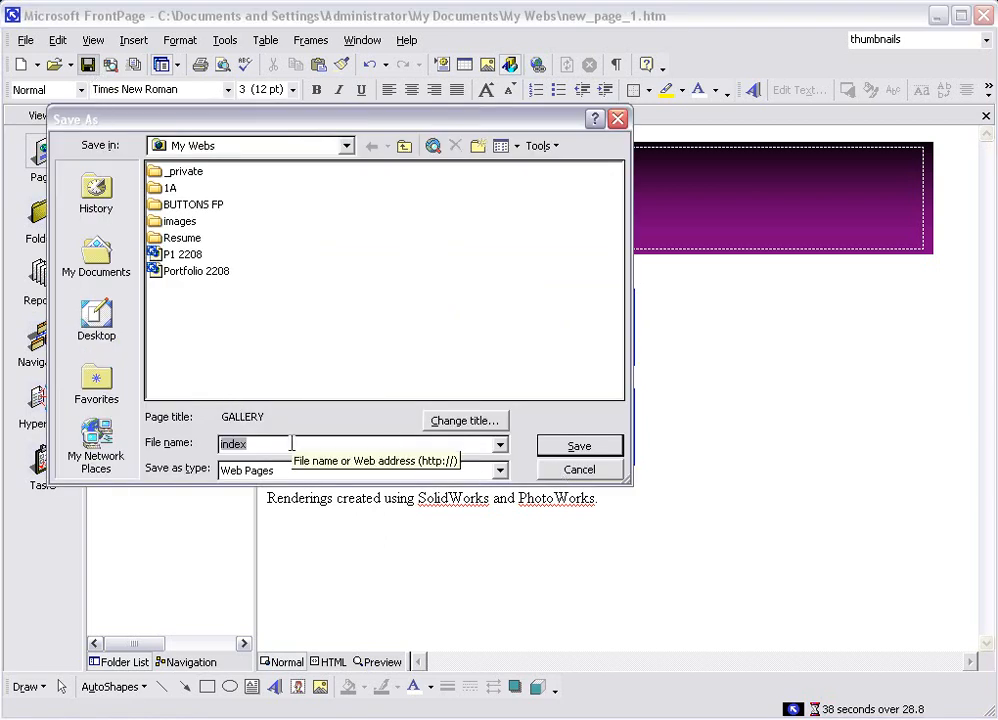
text(P)
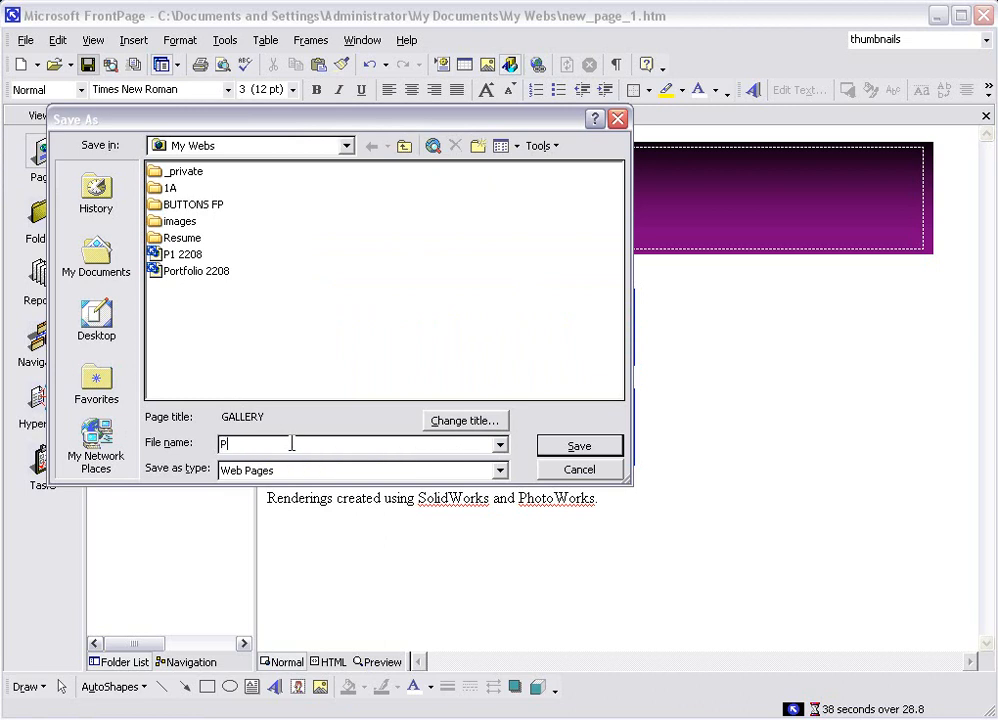
text(g2 2208)
click(578, 446)
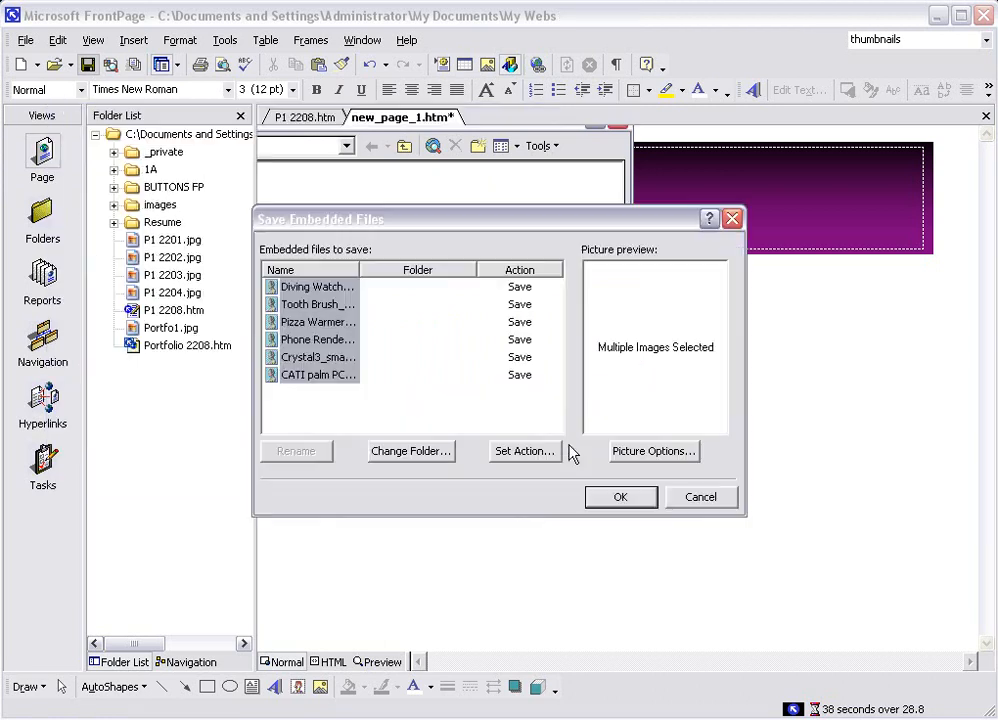
click(618, 498)
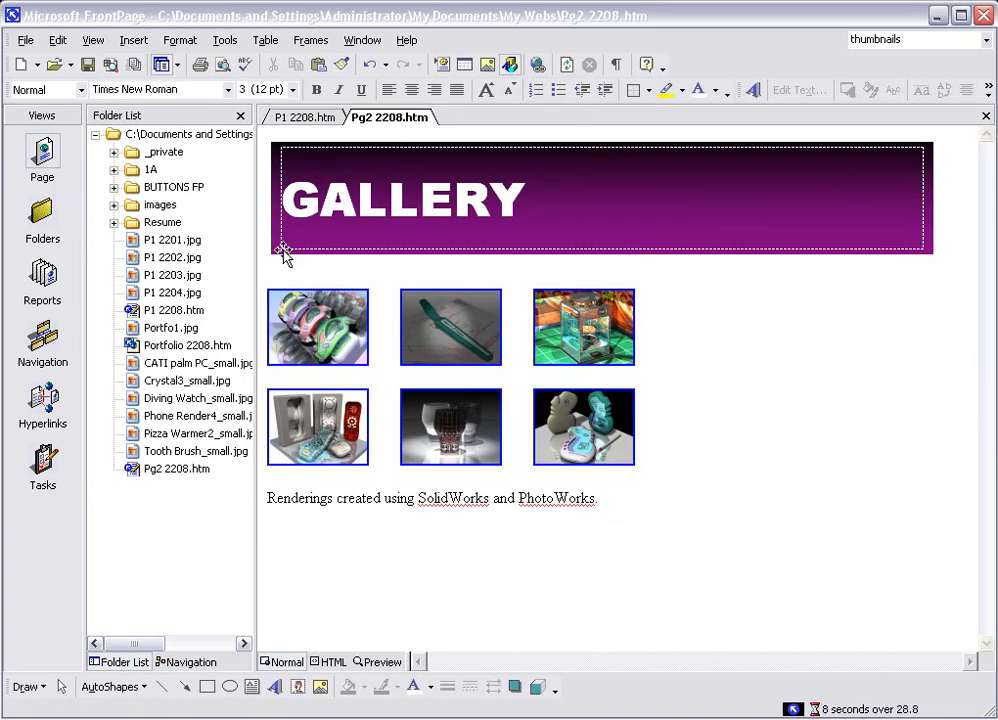
- Hyperlink the GALLERY button on P1 2208.htm to Pg2 2208.htm and follow the link to test it
click(312, 120)
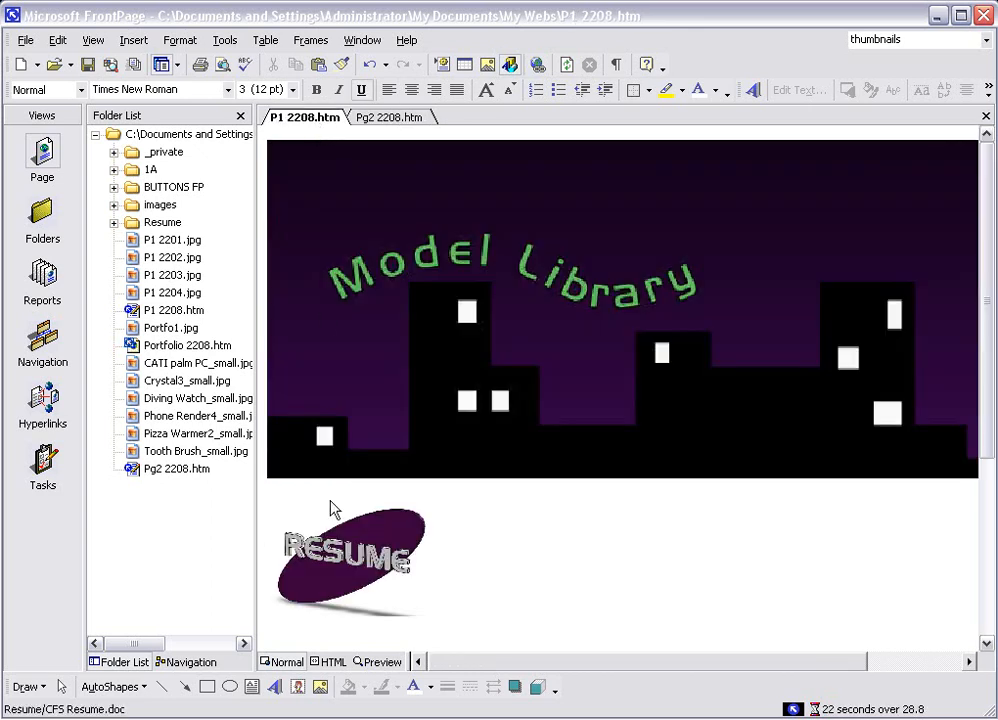
scroll(437, 519, down, 3)
scroll(437, 519, down, 1)
click(357, 480)
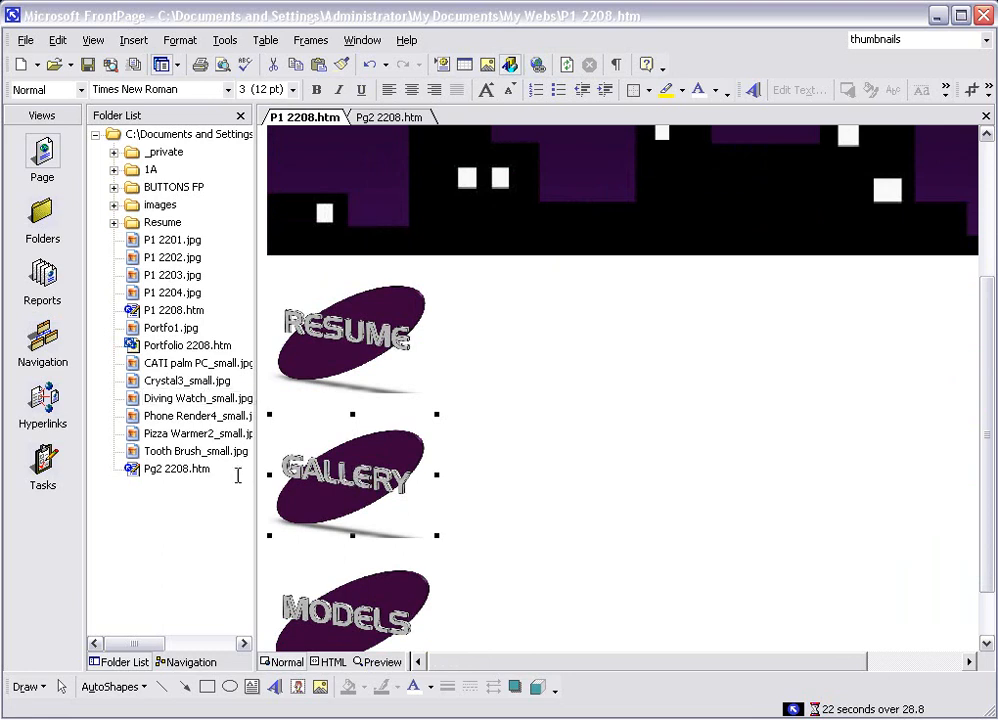
right_click(342, 462)
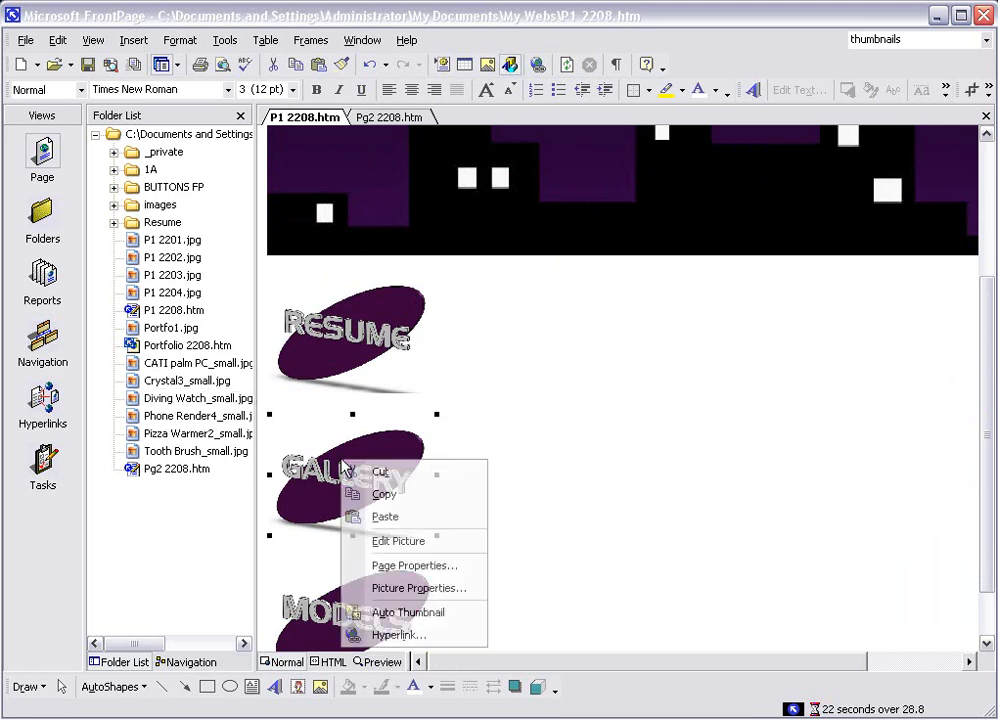
click(398, 641)
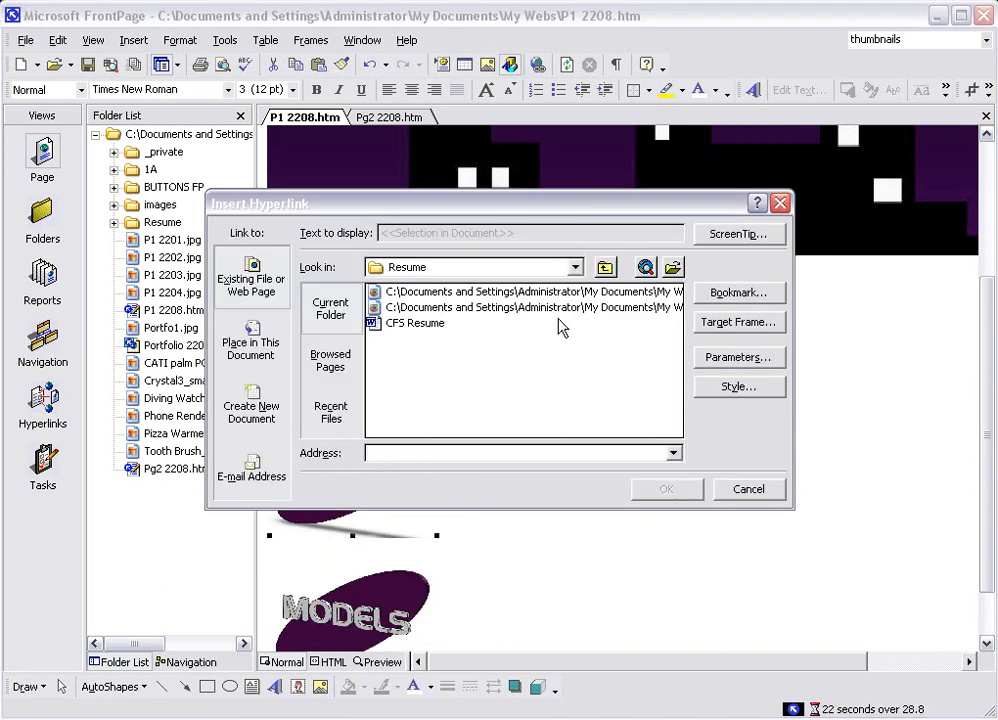
click(477, 309)
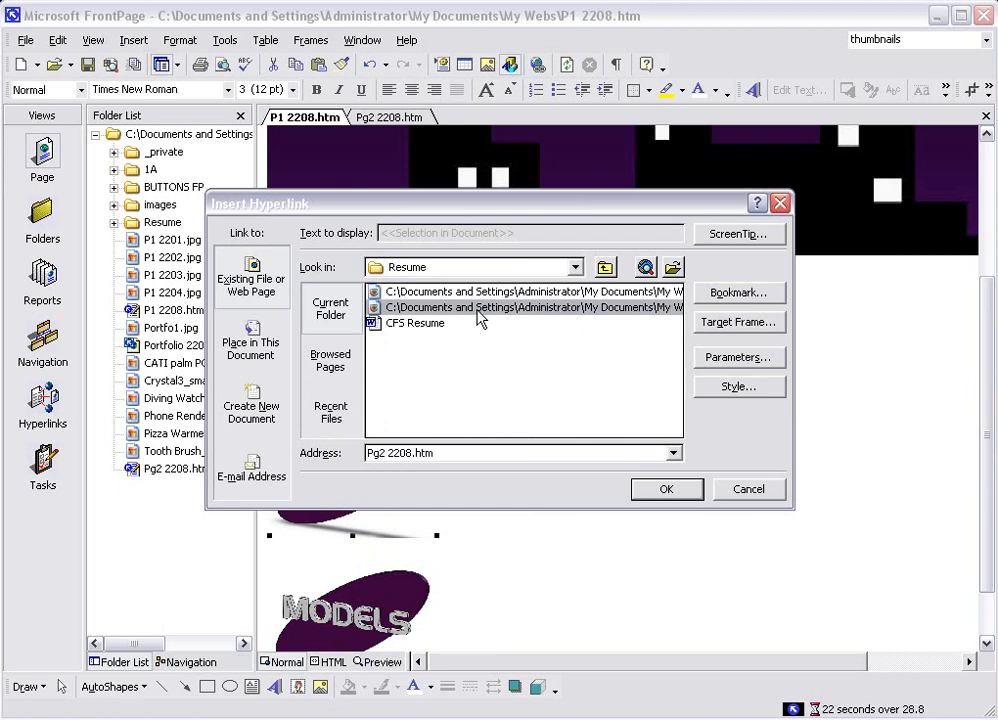
click(665, 490)
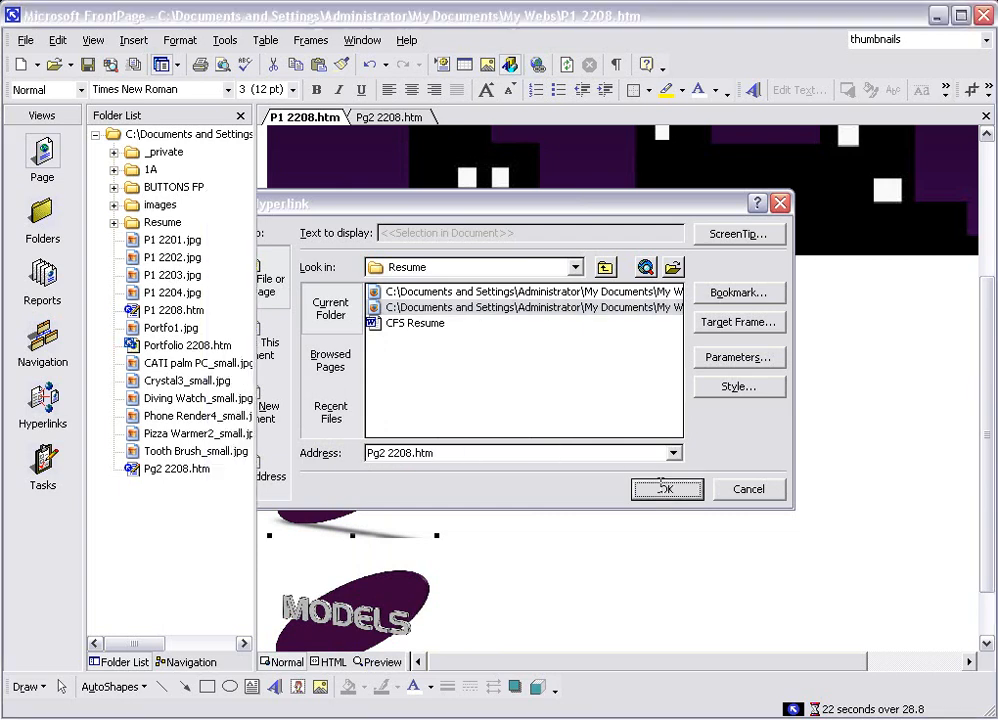
click(549, 457)
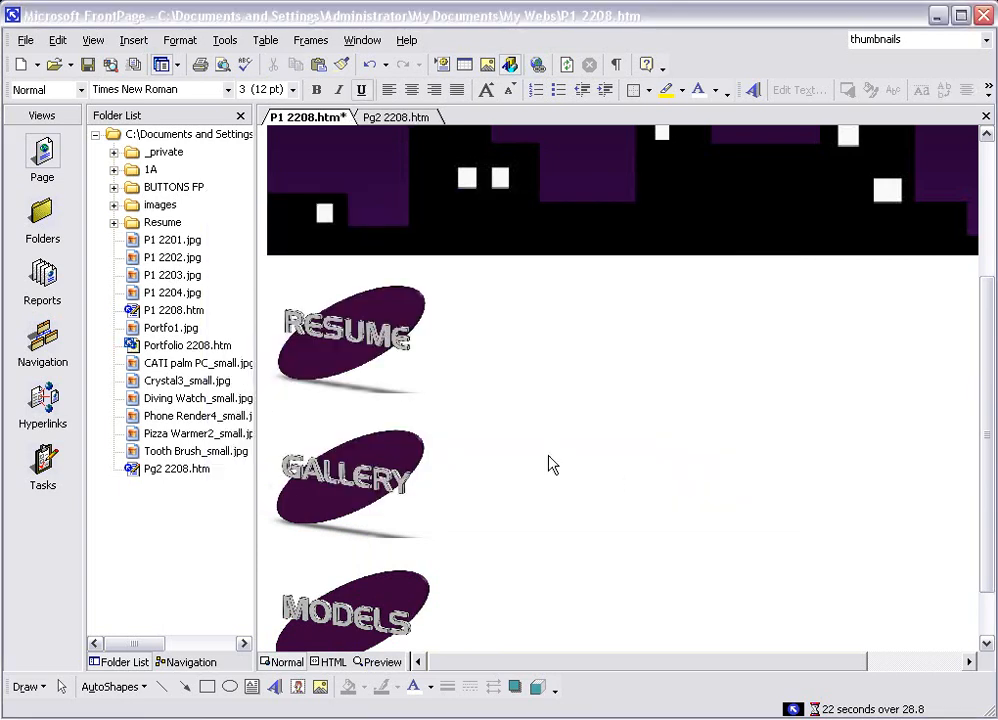
ctrl+click(376, 484)
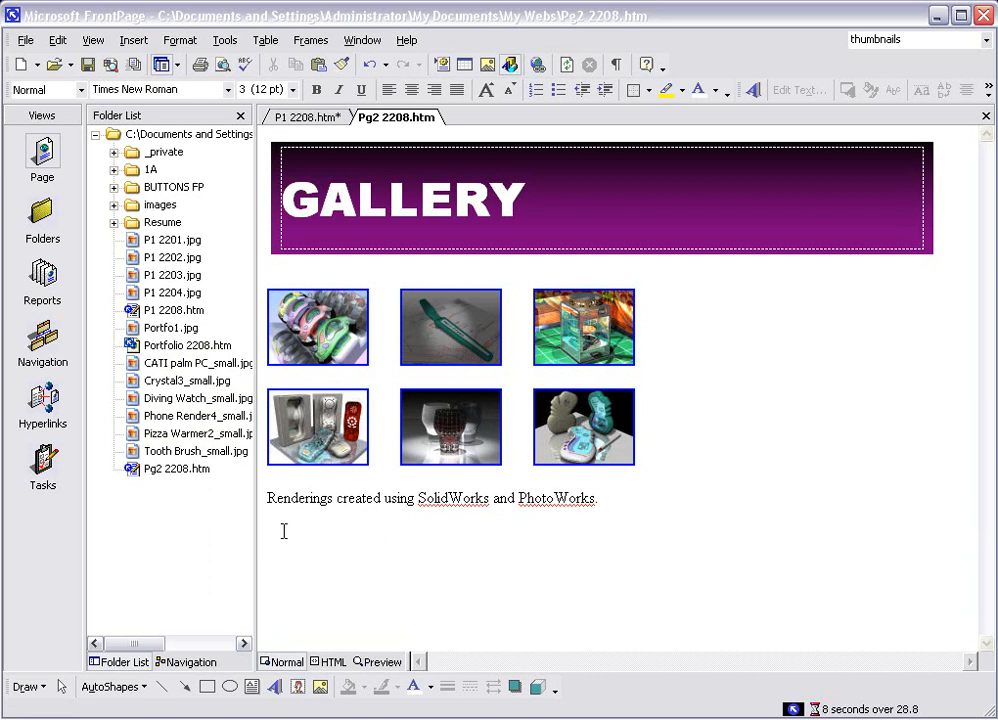
- Draw a rectangle below the caption on the Gallery page and add the text "RETURN TO MAIN" inside it
click(207, 687)
drag(267, 521, 410, 572)
right_click(336, 543)
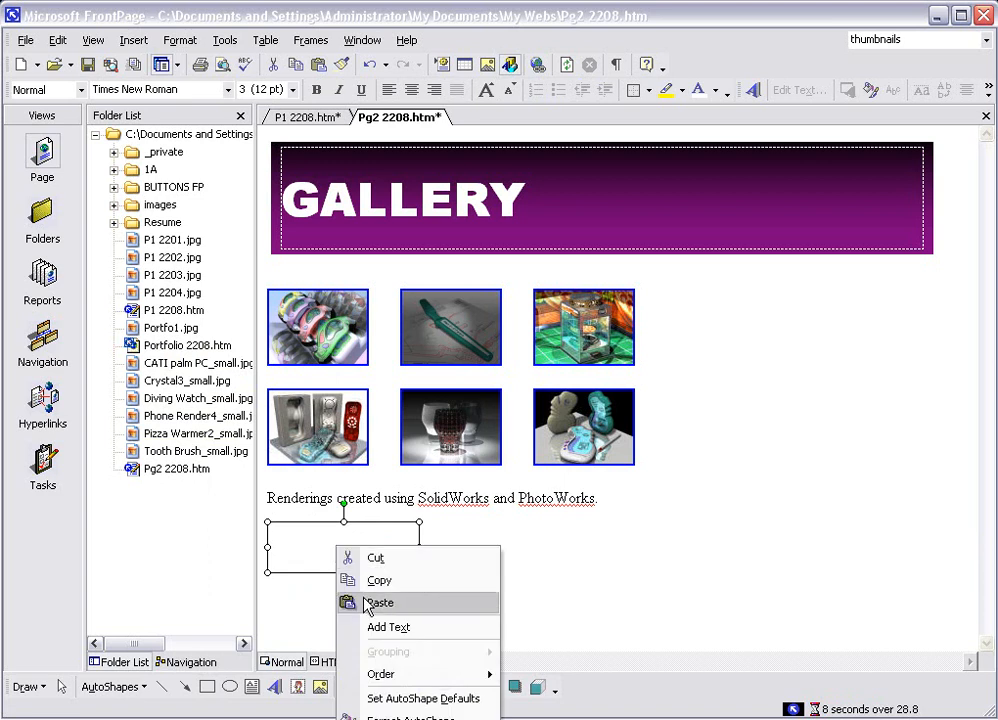
click(377, 627)
text(RETURN TO)
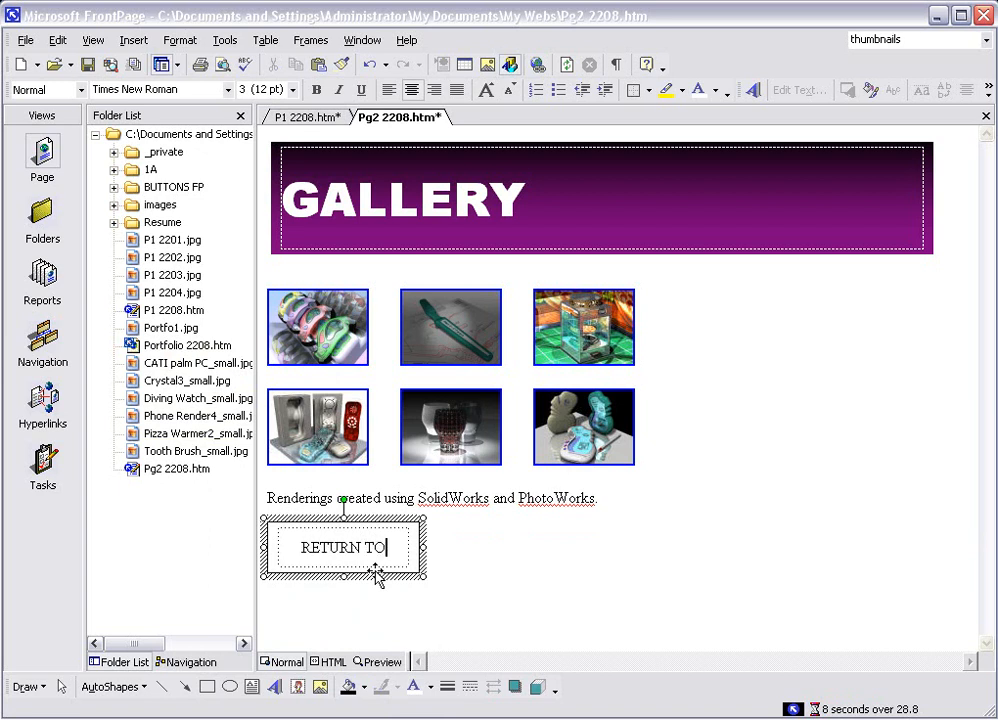
text( MAIN)
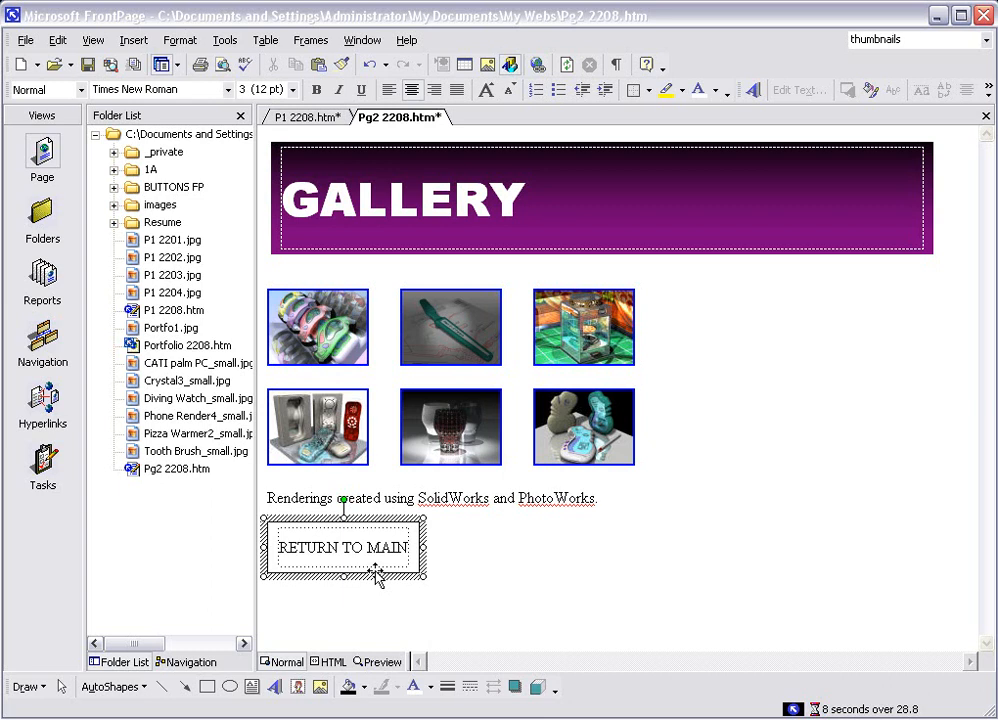
click(433, 597)
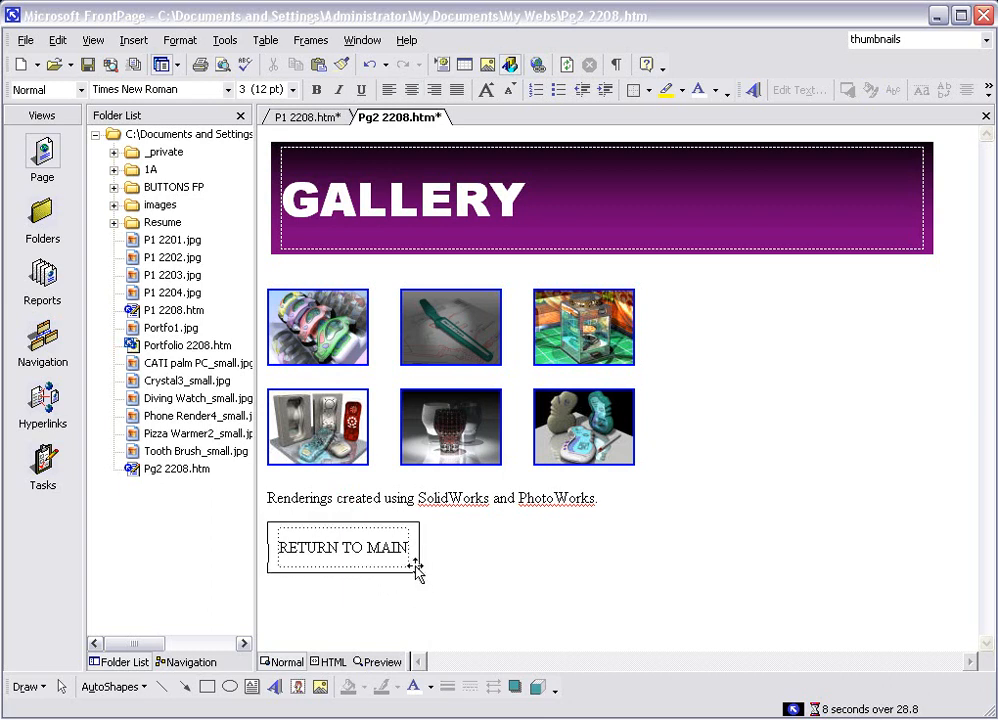
- Hyperlink the RETURN TO MAIN rectangle to the page P1 2208.htm
click(416, 566)
right_click(416, 572)
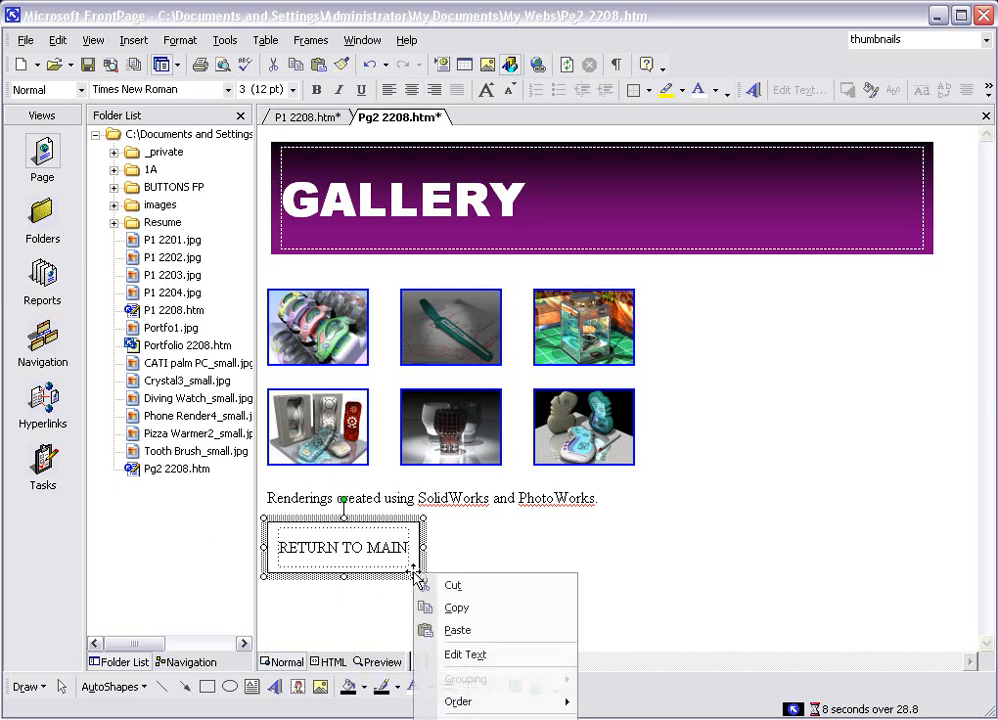
click(470, 718)
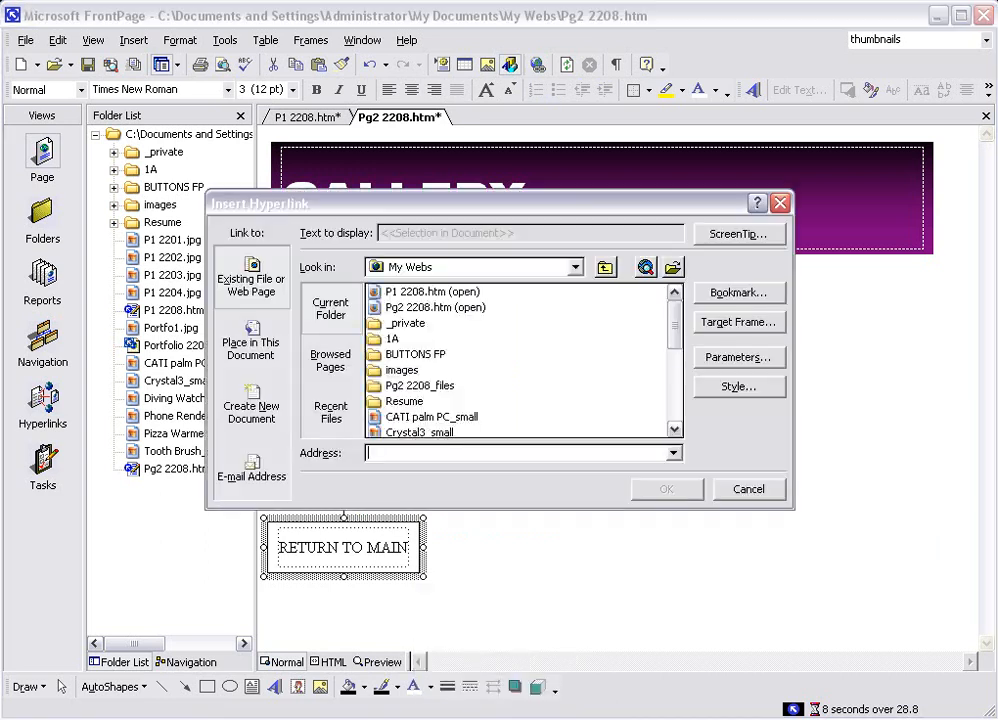
click(416, 293)
click(666, 488)
click(461, 588)
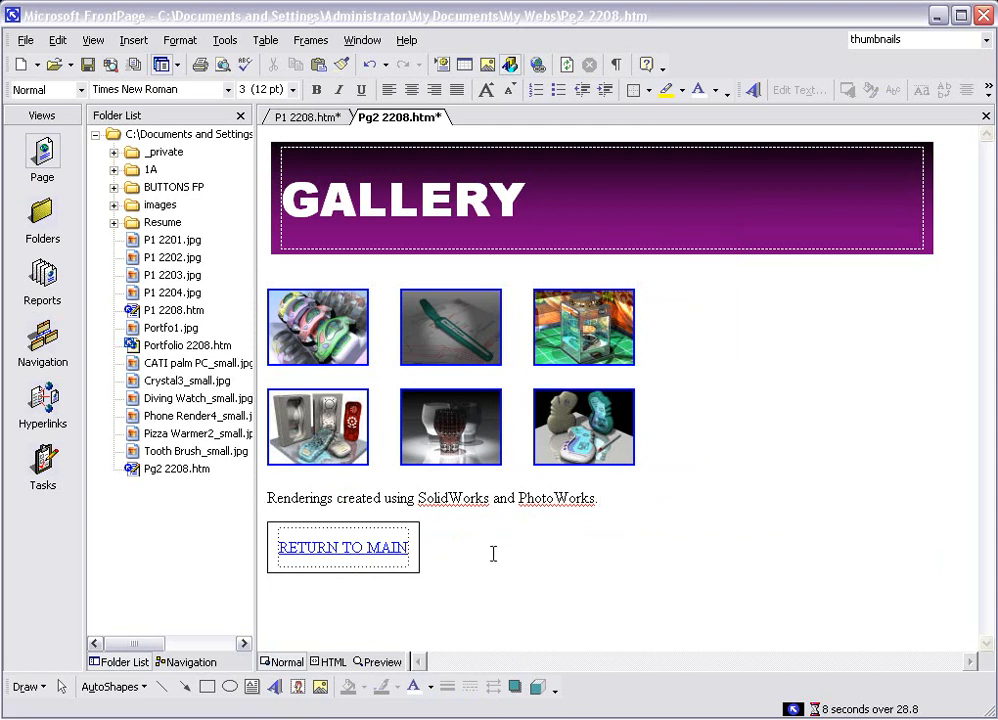
- Follow the RETURN TO MAIN link and look over the RESUME, GALLERY and MODELS buttons on the main page
ctrl+click(343, 550)
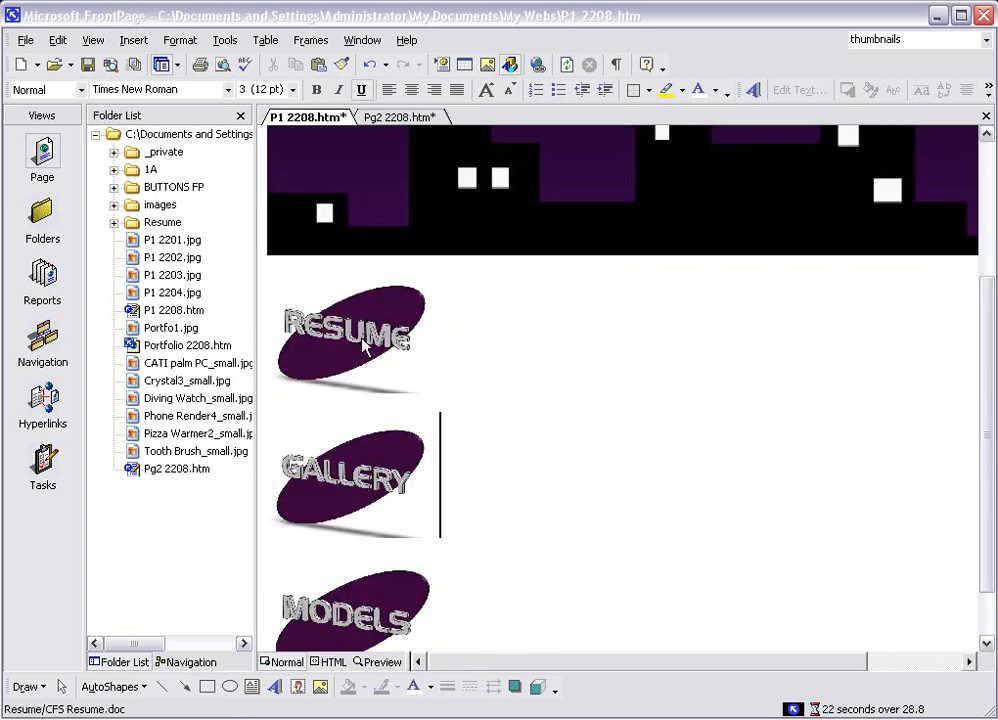
click(463, 393)
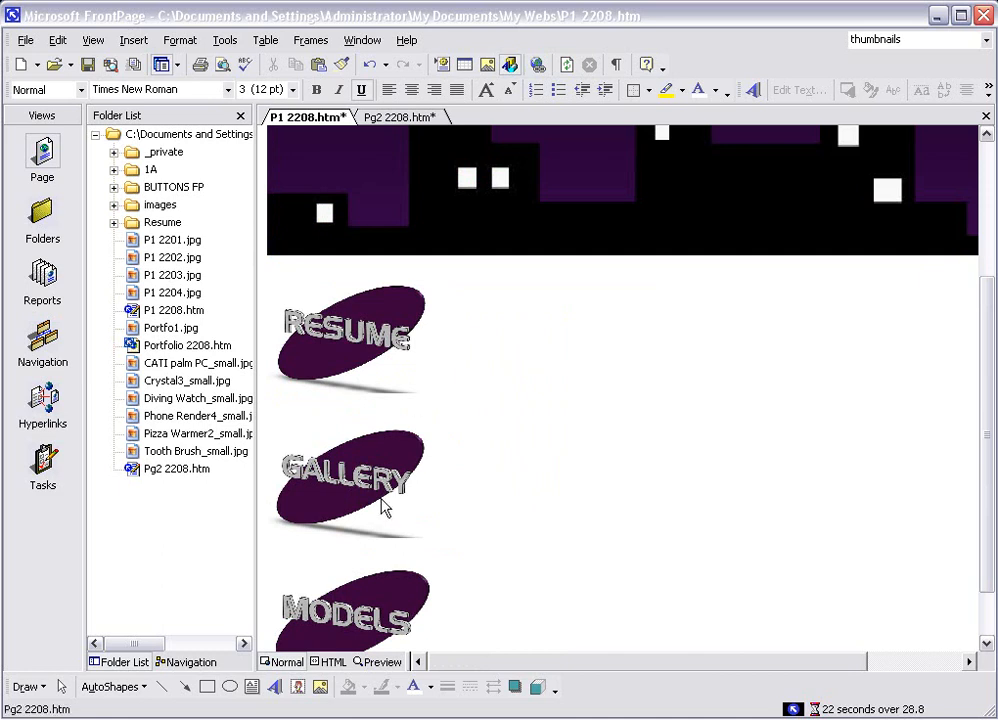
scroll(448, 546, down, 2)
click(449, 537)
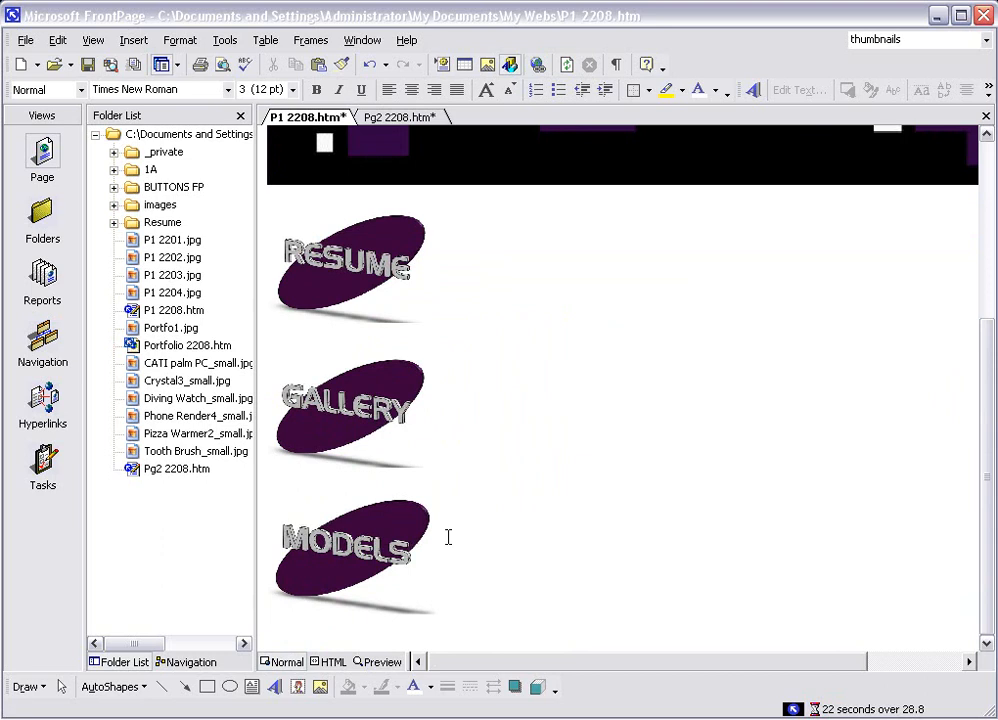
scroll(566, 488, up, 5)
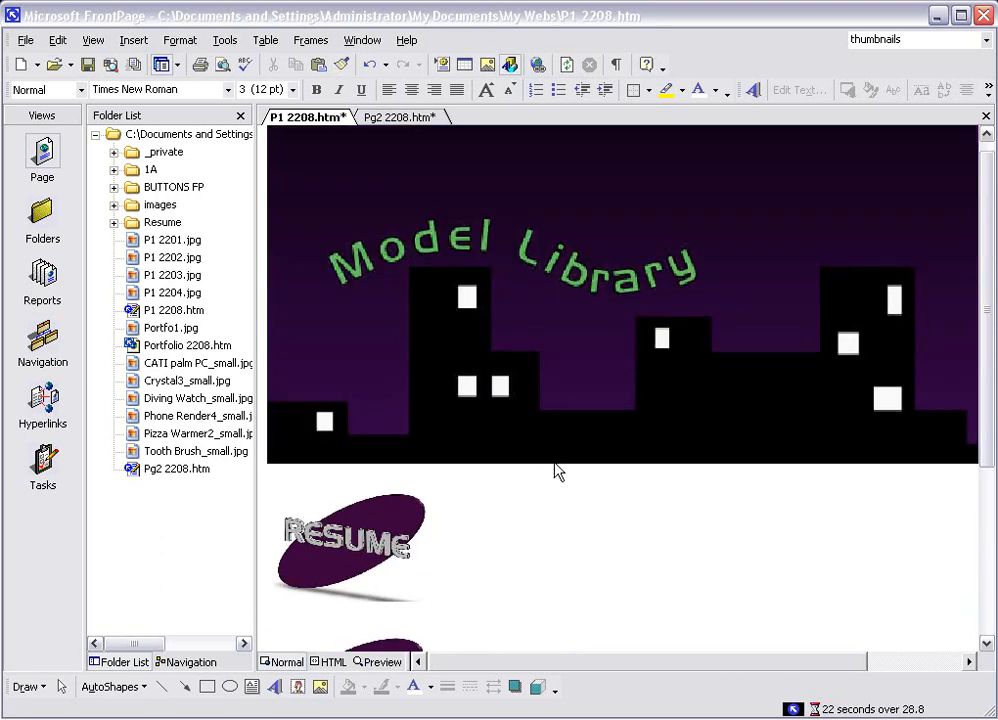